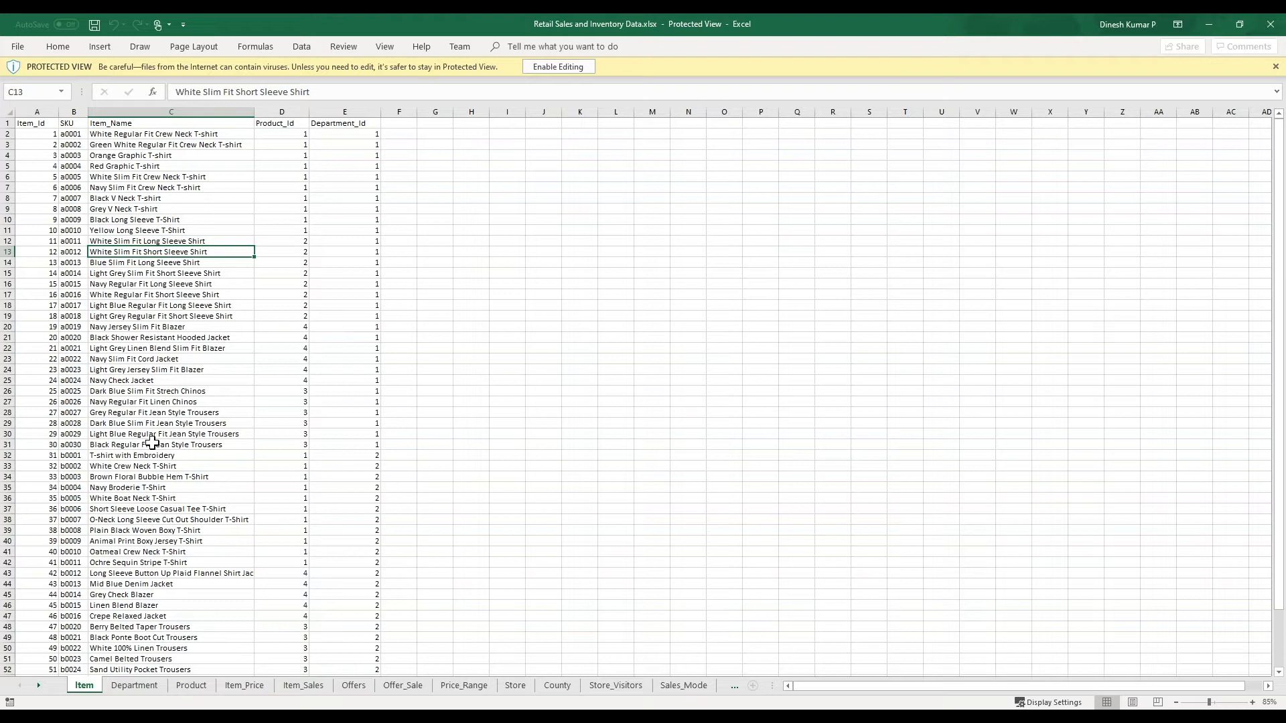
- Review the columns and records on the Department, Product and Item_Price sheets
click(135, 686)
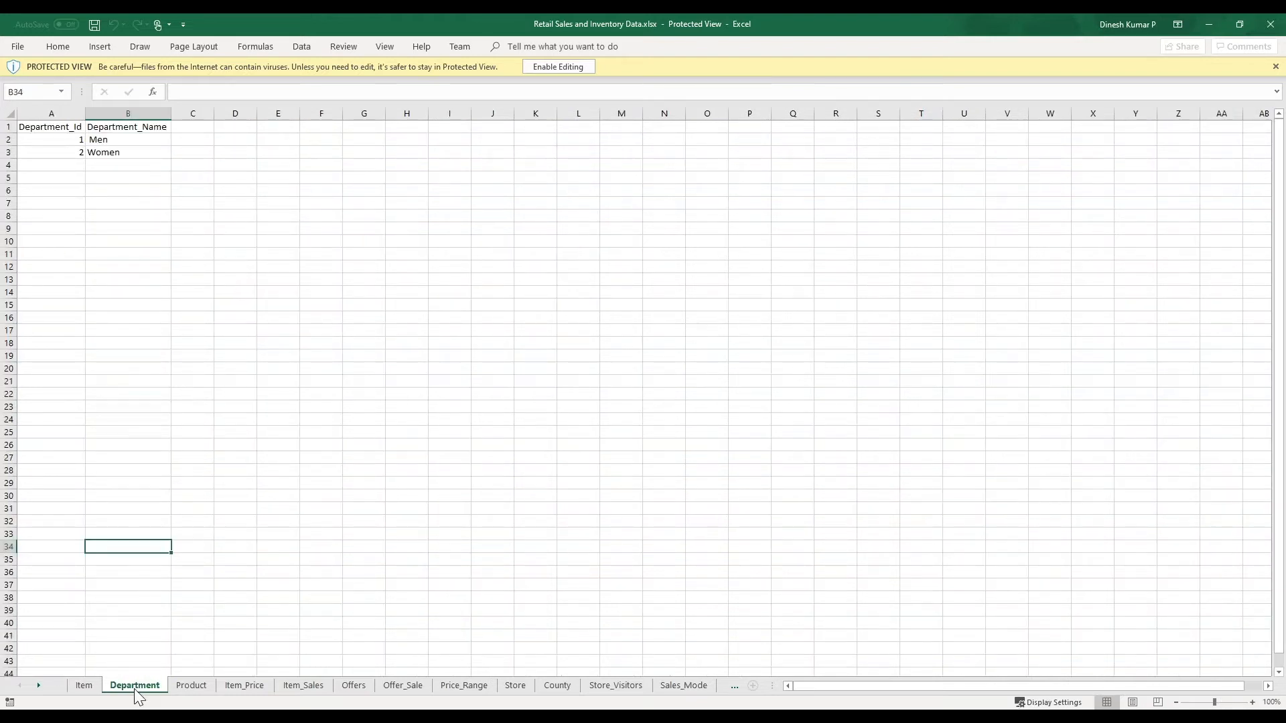
click(194, 686)
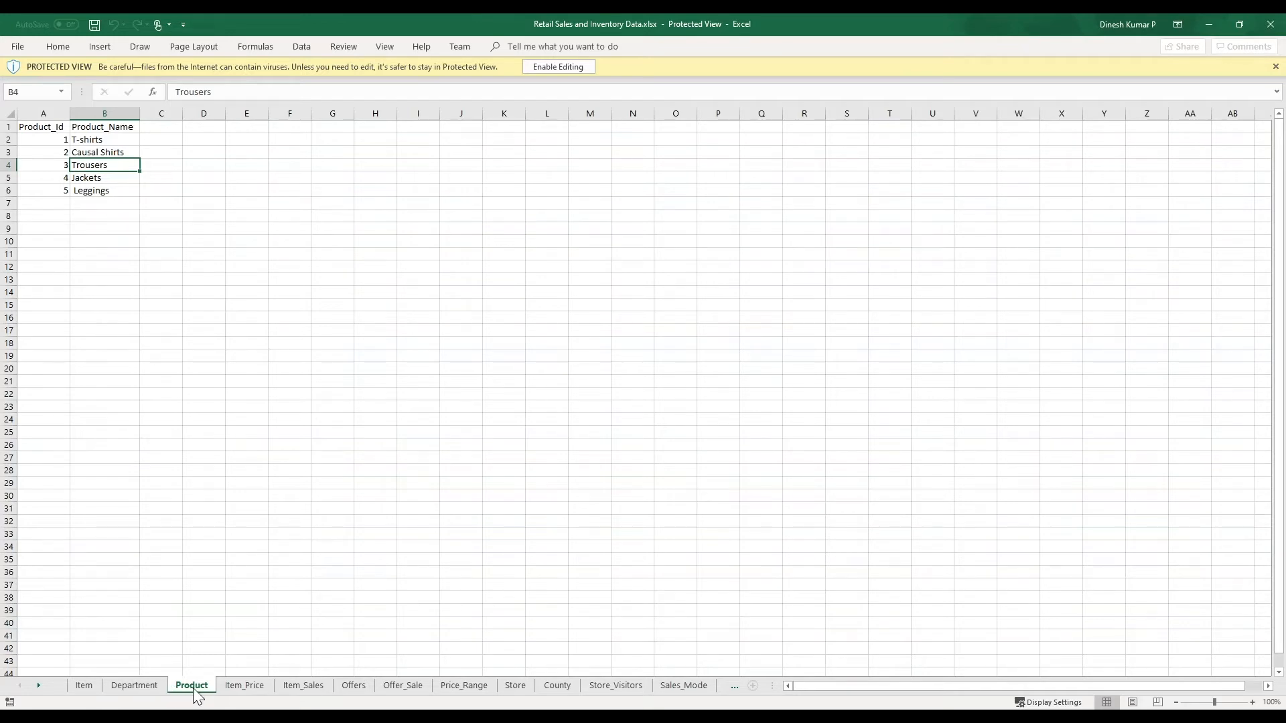
click(240, 693)
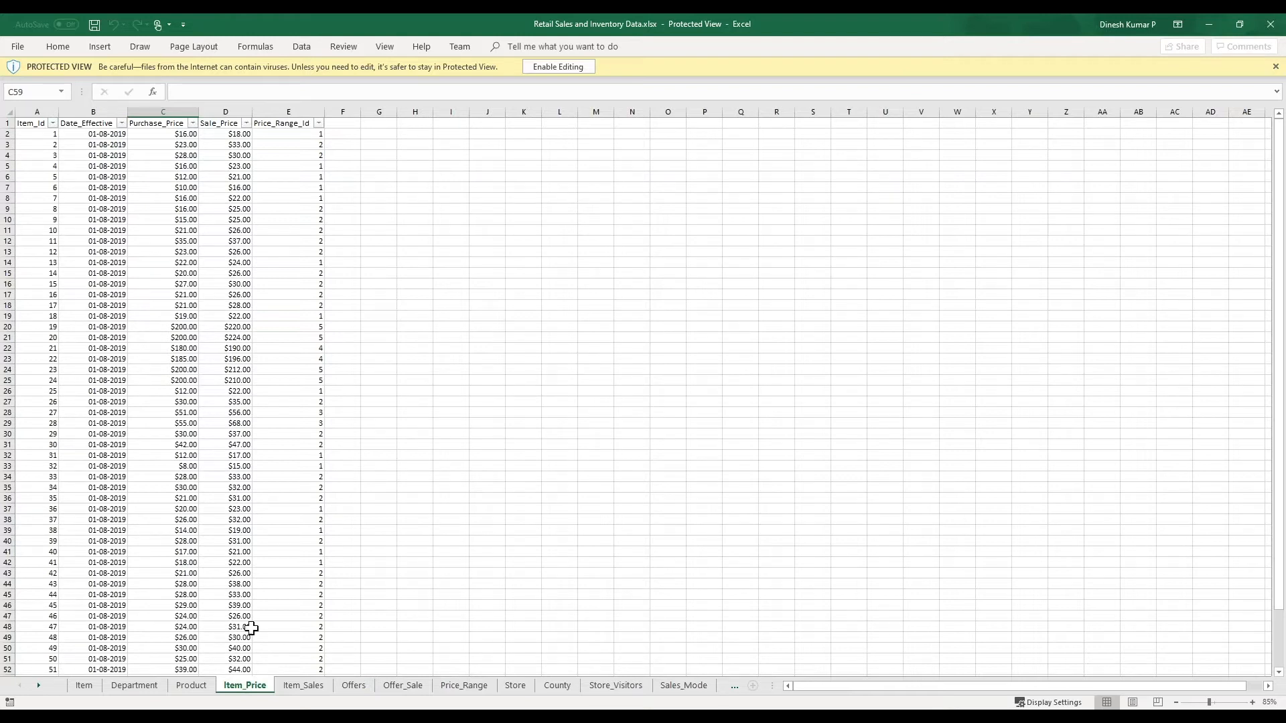
- Examine the sales records on the Item_Sales sheet from the last rows back towards the first
click(302, 686)
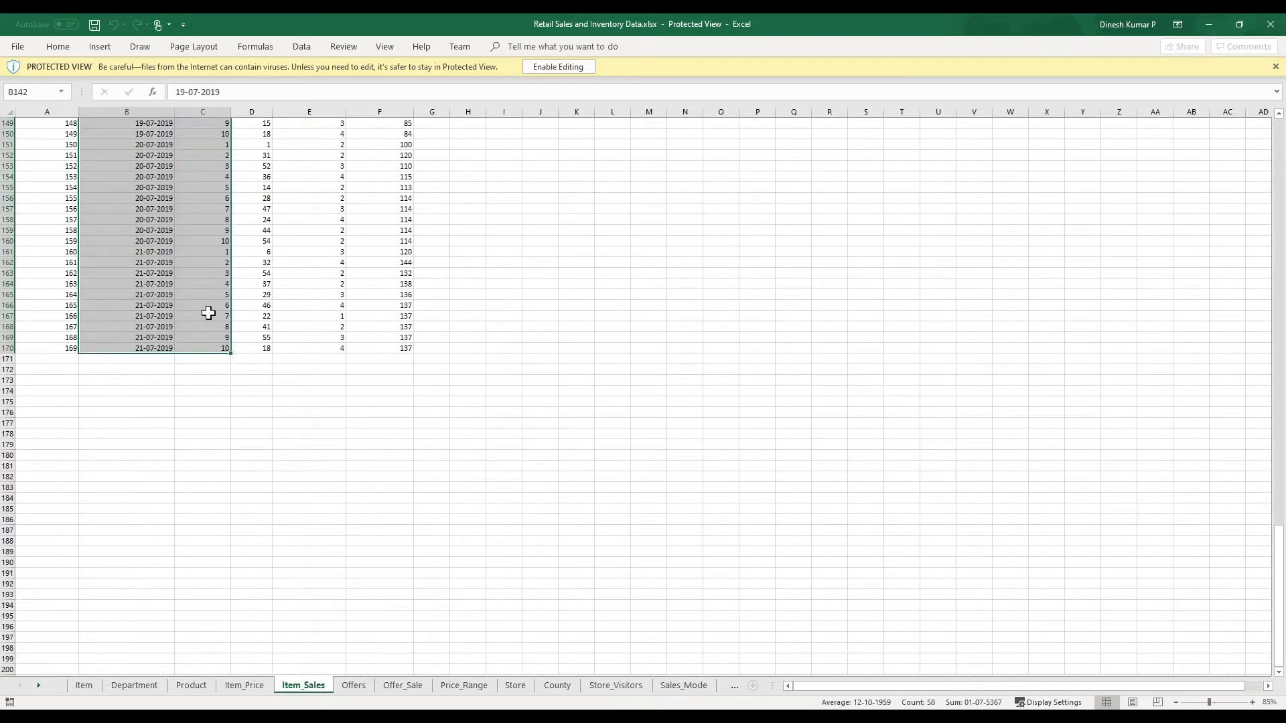
scroll(208, 312, up, 20)
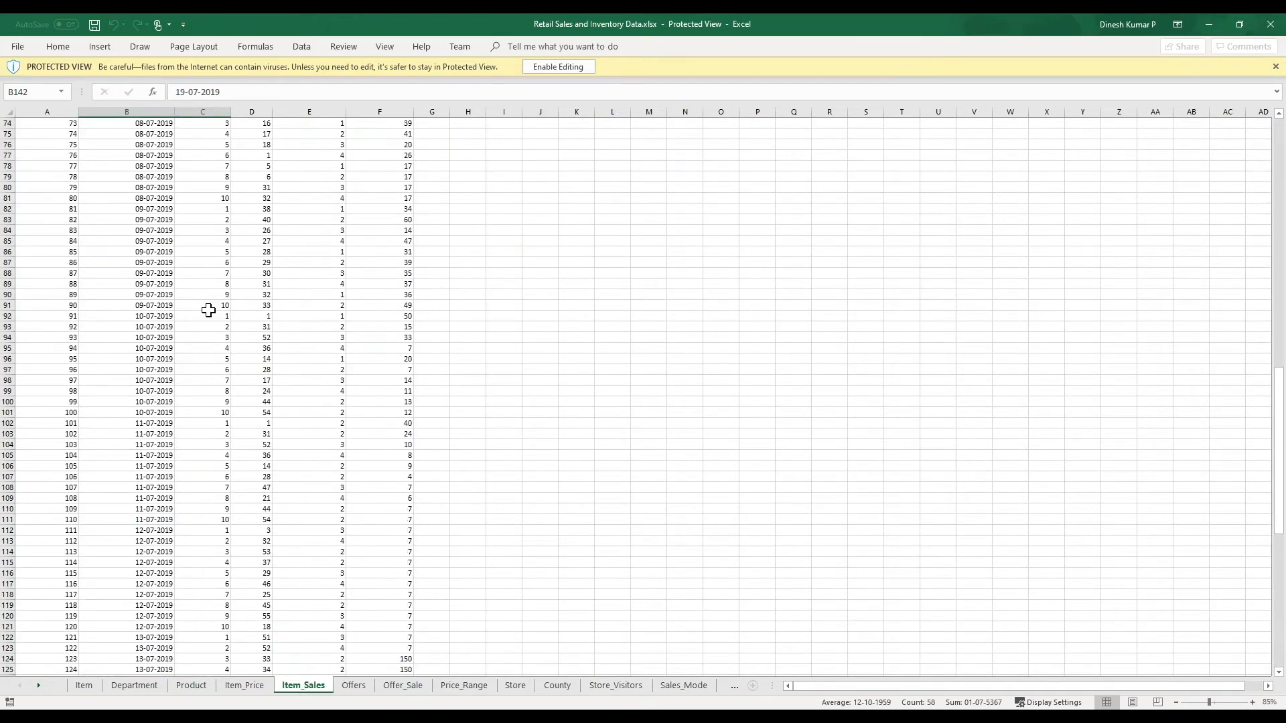
click(207, 310)
scroll(207, 310, up, 7)
scroll(295, 364, up, 13)
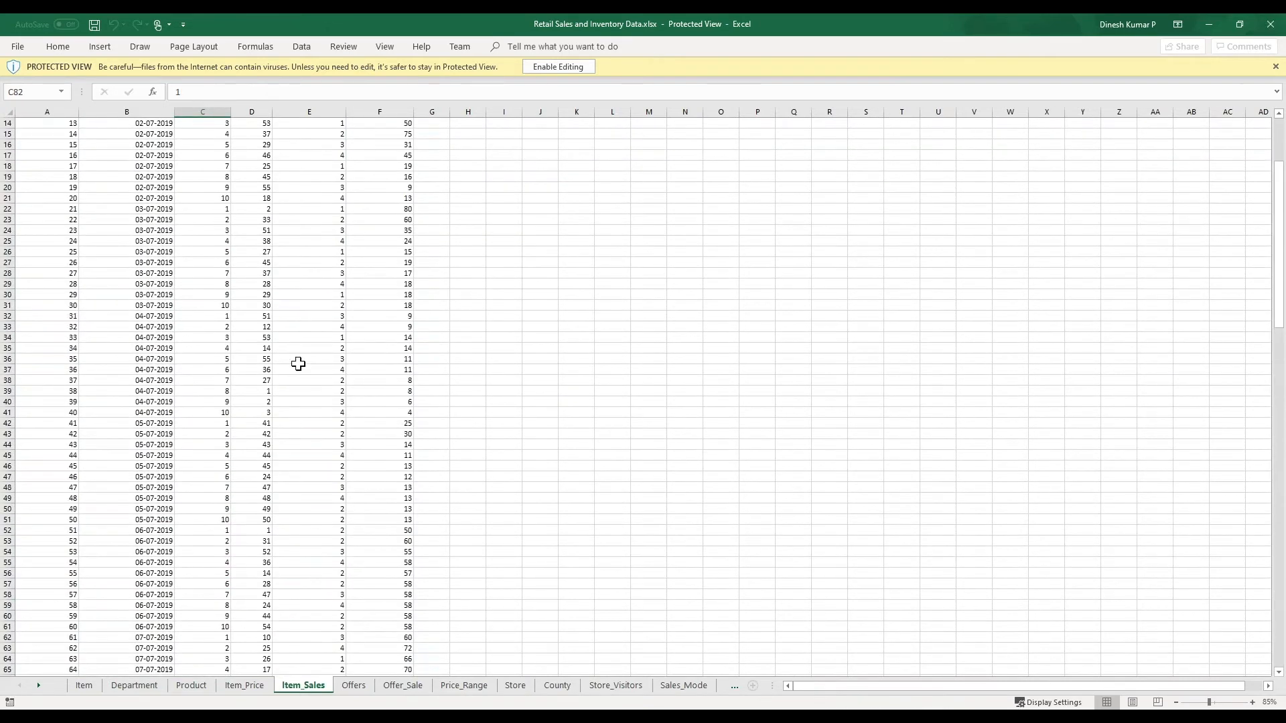
- Review the Offers sheet and the names of the remaining sheets, and minimize the workbook
click(357, 688)
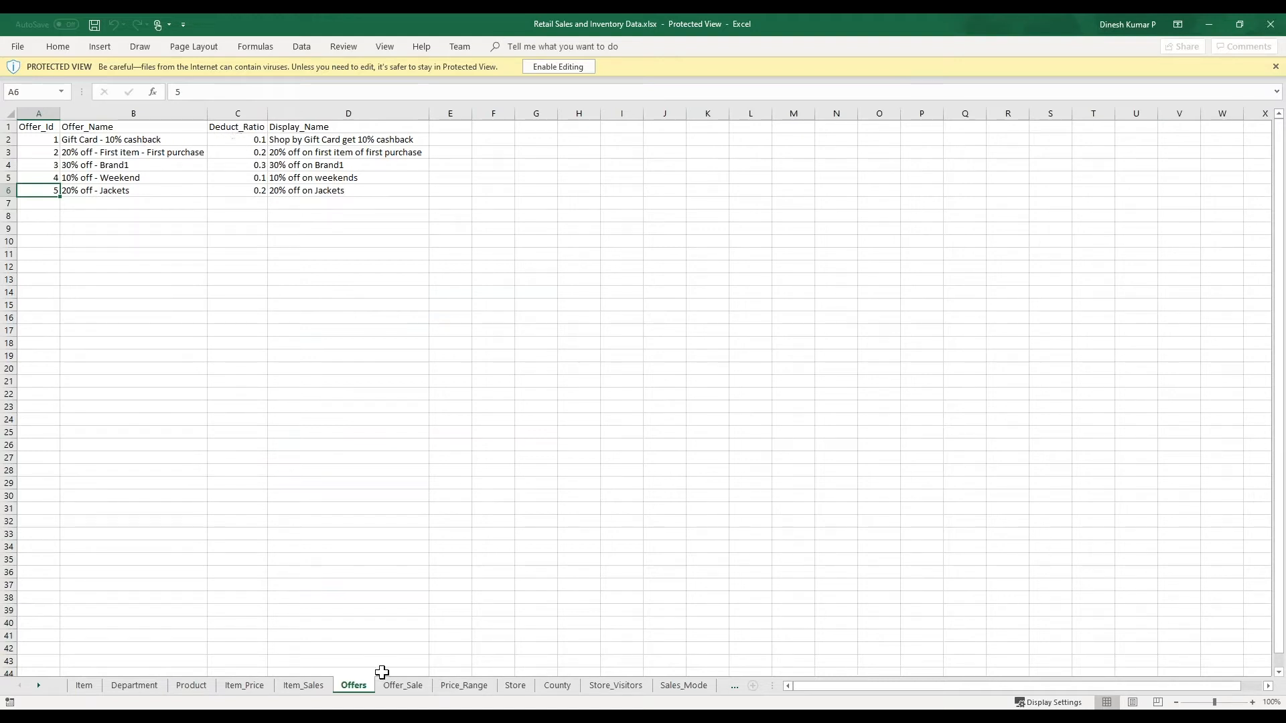
scroll(545, 690, down, 1)
scroll(134, 686, up, 1)
click(40, 684)
click(40, 685)
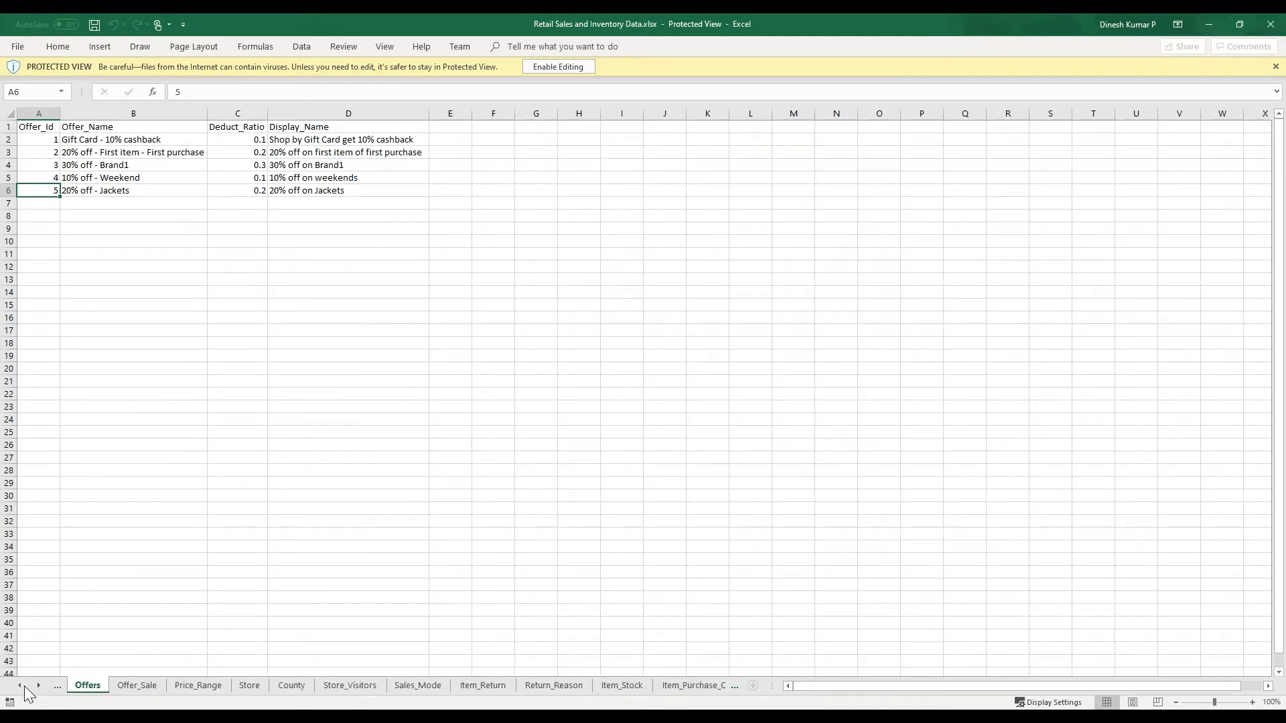
click(19, 685)
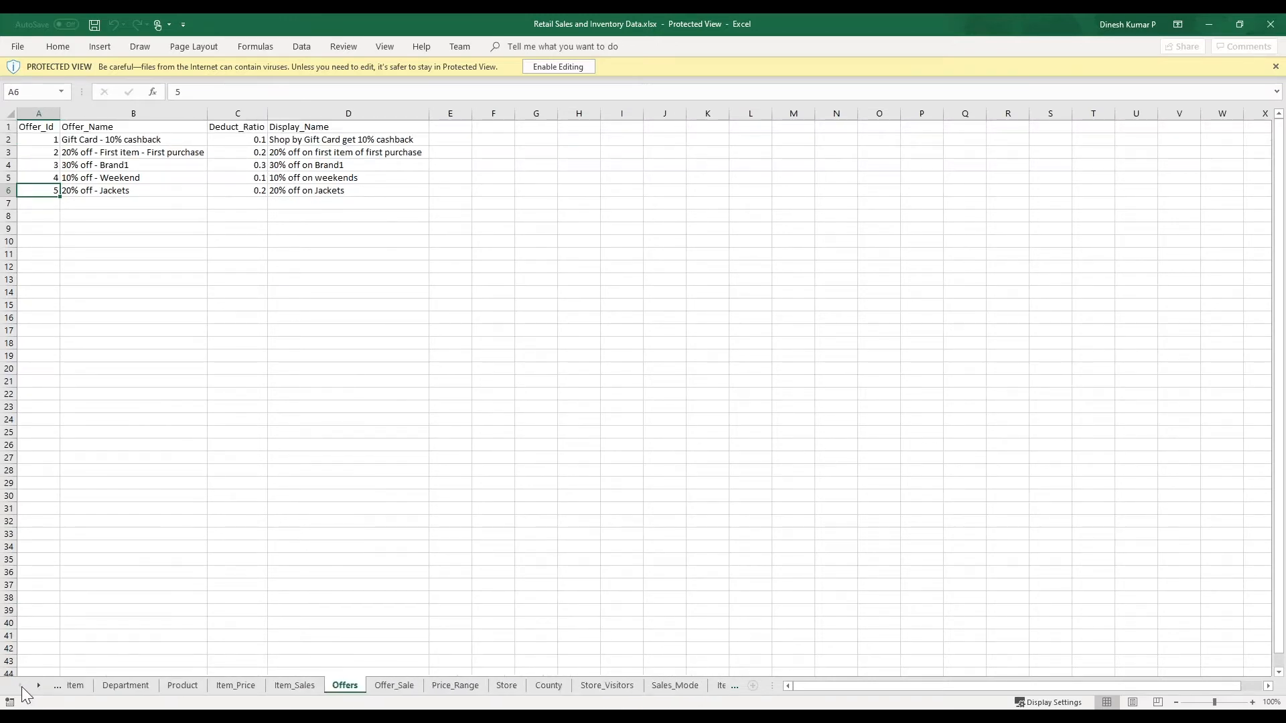
click(1208, 25)
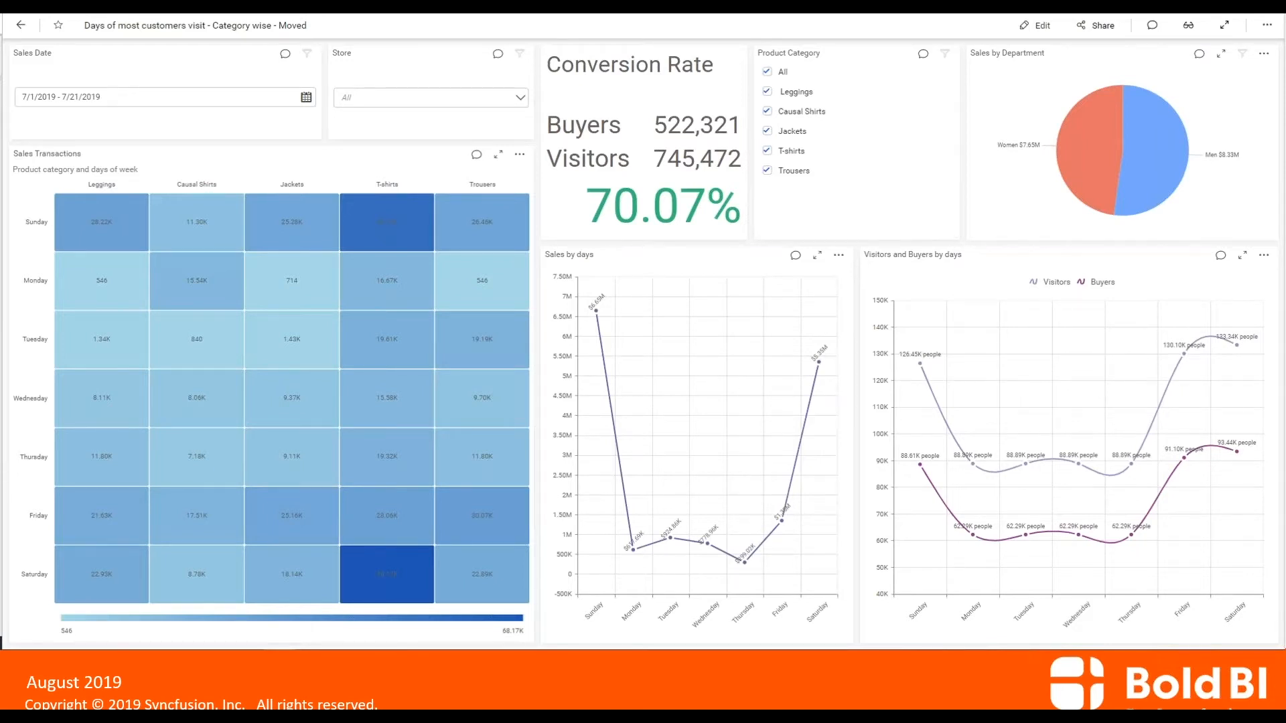
- Change the slide show's pointer to the Laser Pointer
right_click(334, 173)
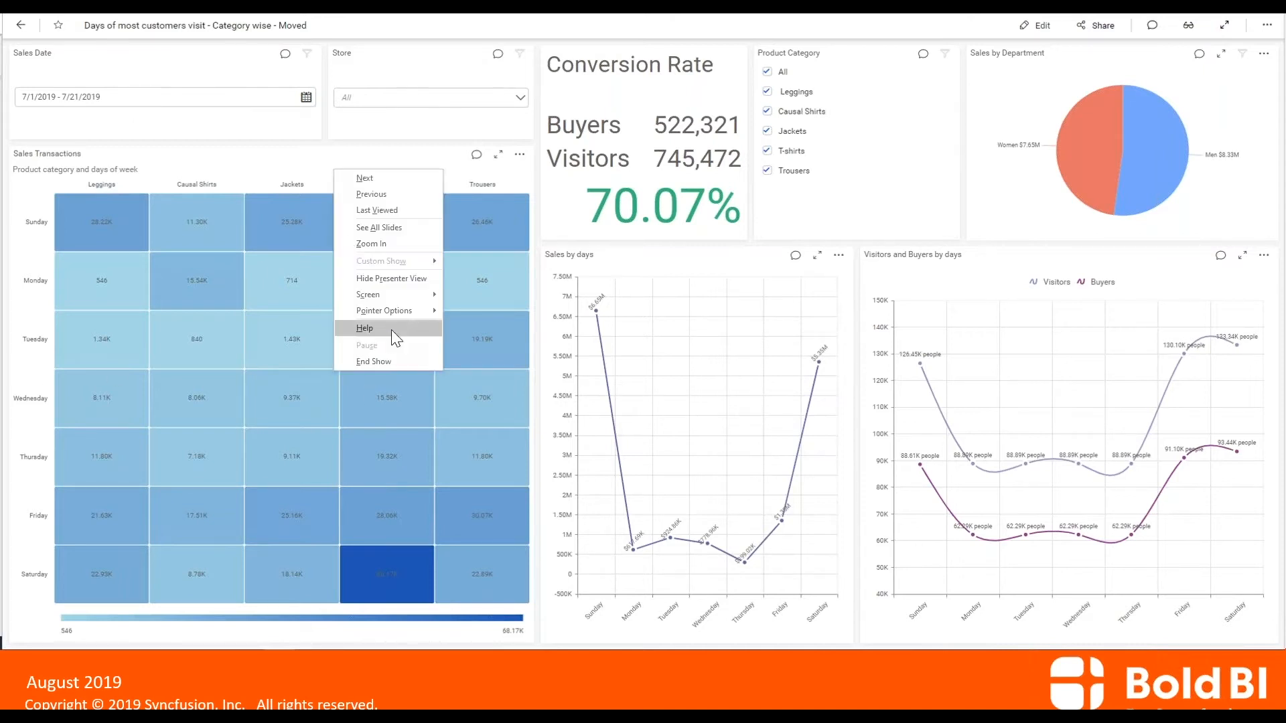
mouse_move(392, 318)
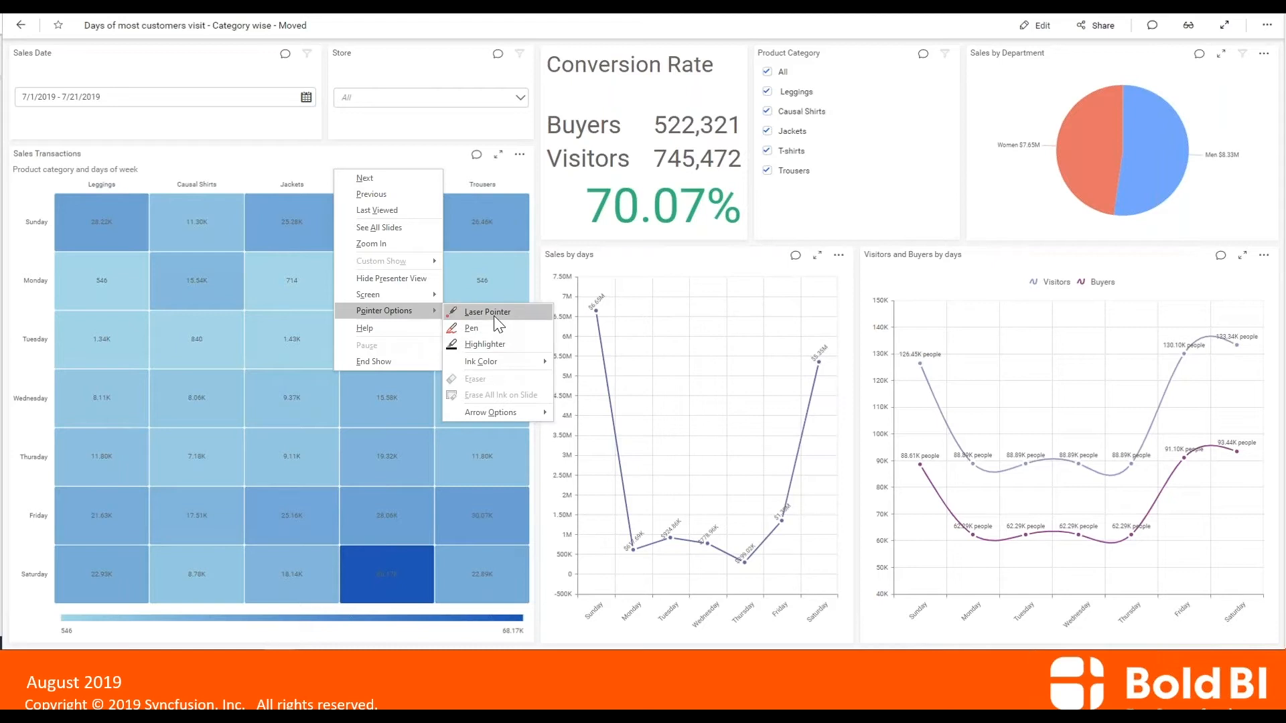
click(494, 313)
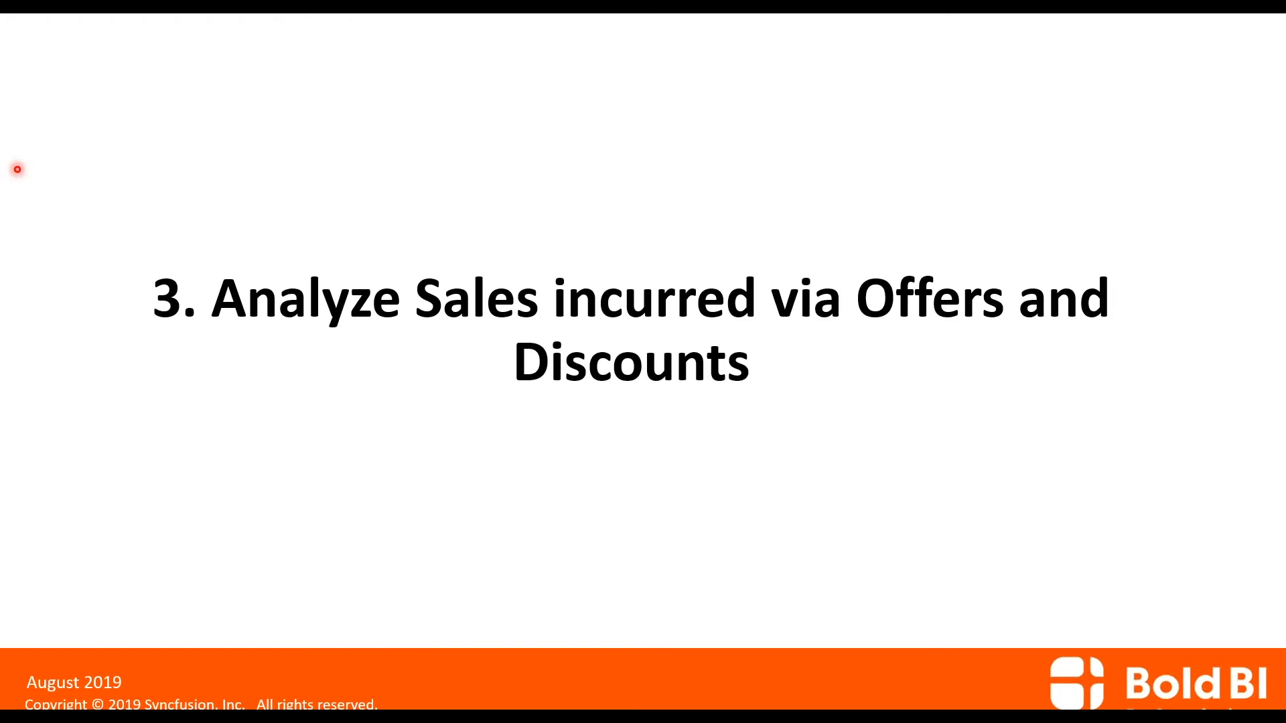
- Advance the slide show past the retail store dashboard slide and switch to the Bold BI browser window
click(17, 170)
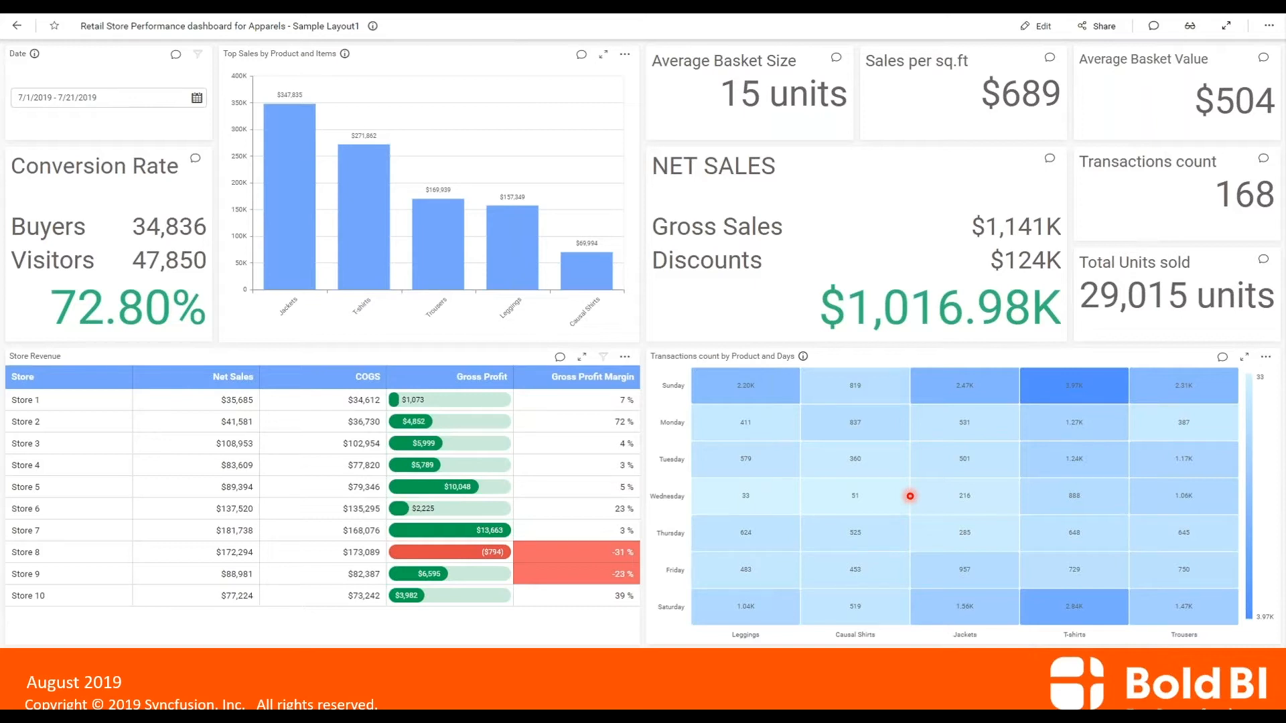
key(Right)
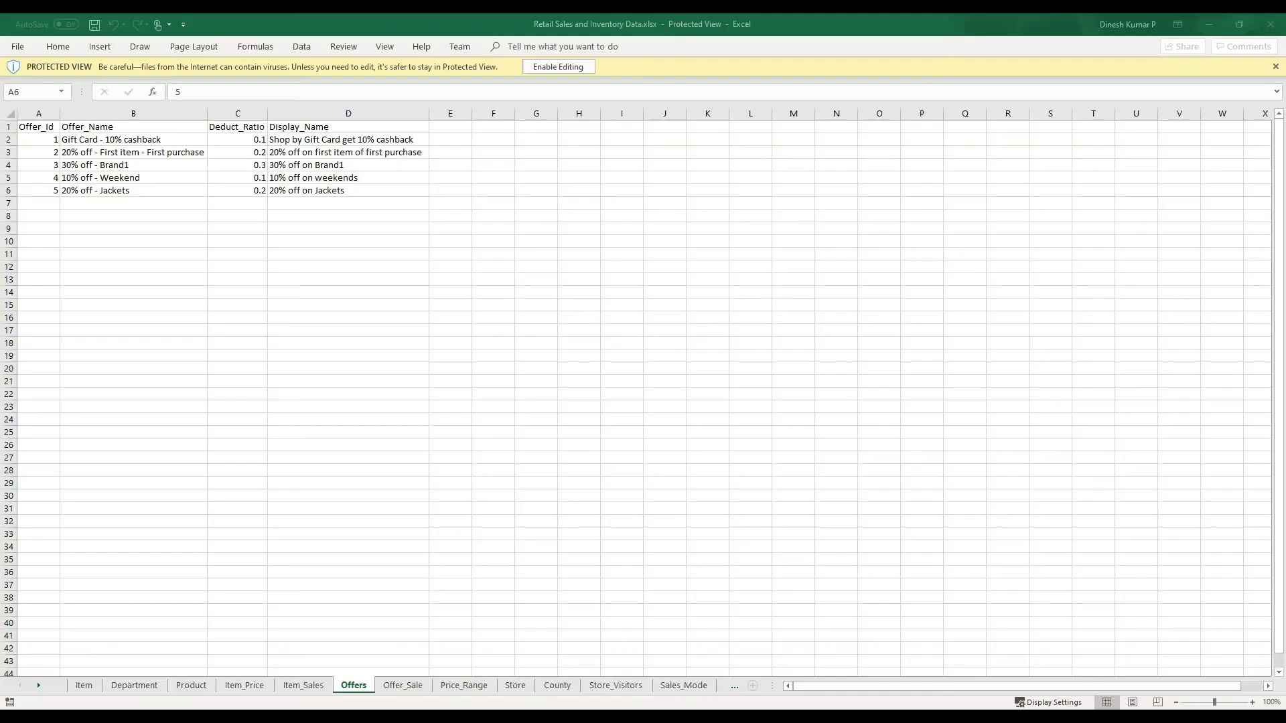
click(1216, 24)
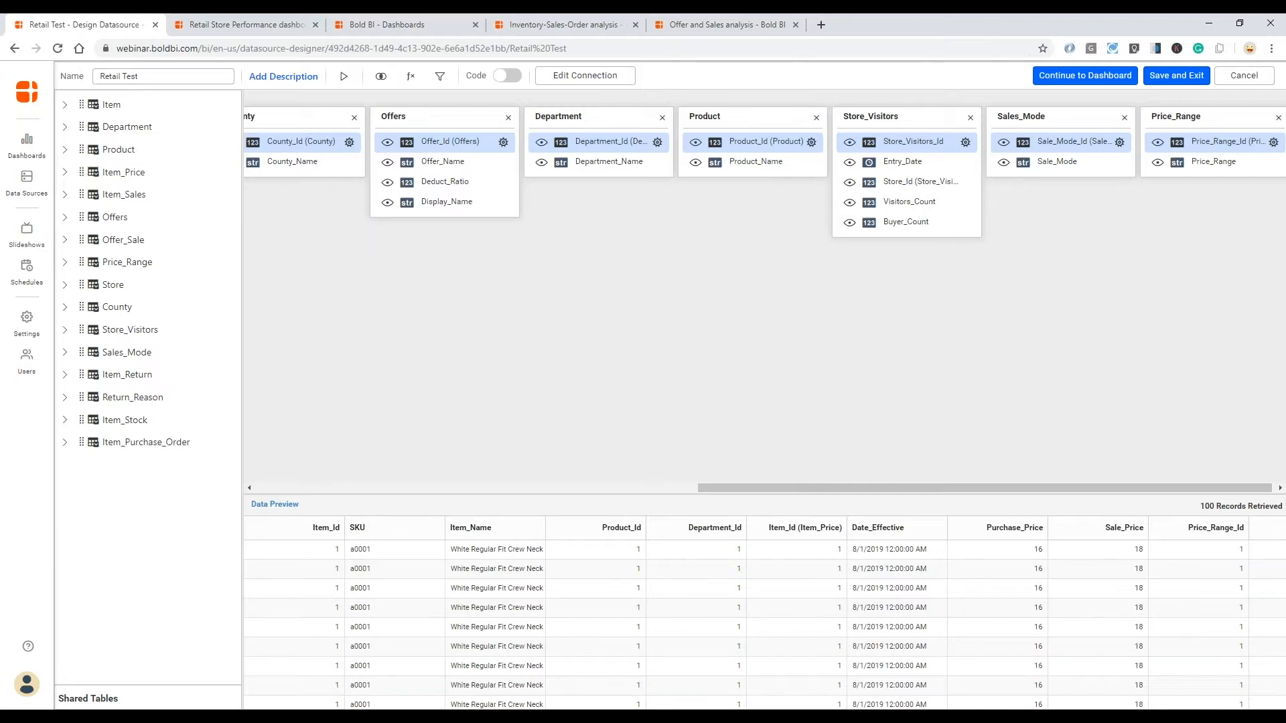
- View the Retail Store Performance dashboard, return to the Retail Test data source and open its Expression Designer
click(284, 24)
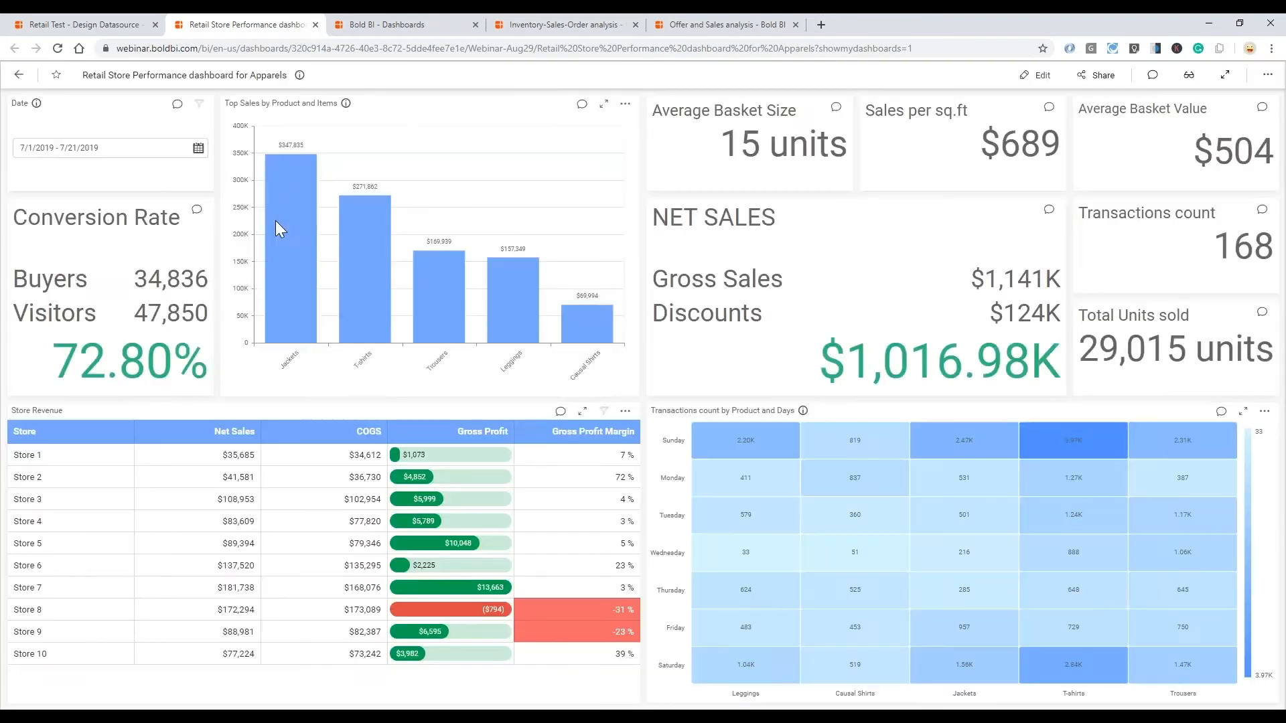
click(62, 30)
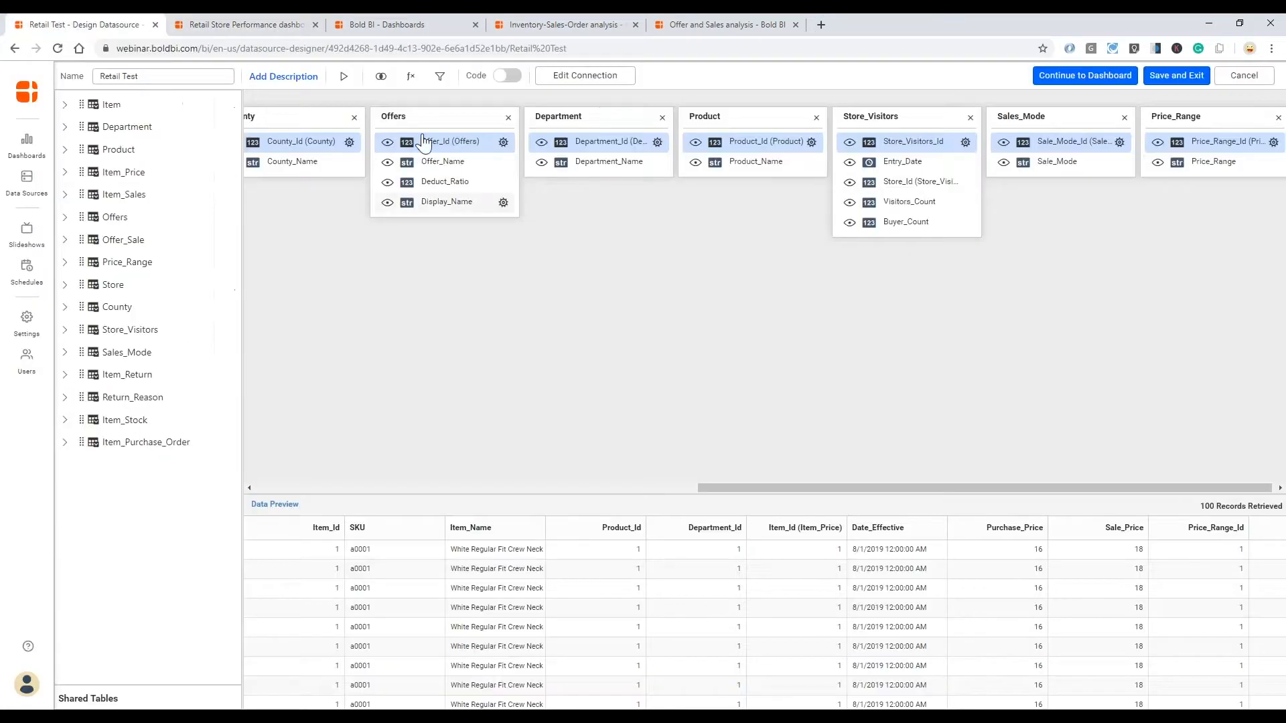
click(410, 80)
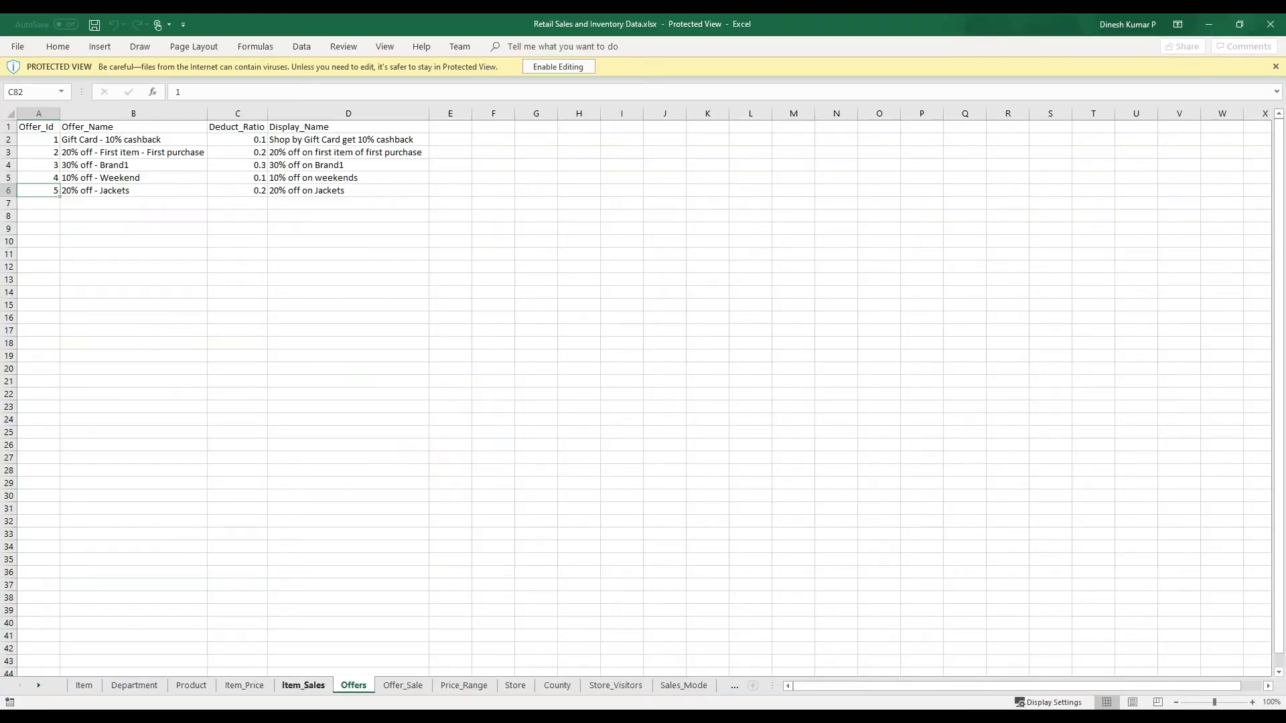
- Check the column headings of the Item_Sales sheet in the Excel workbook and return to the Expression Designer
click(304, 685)
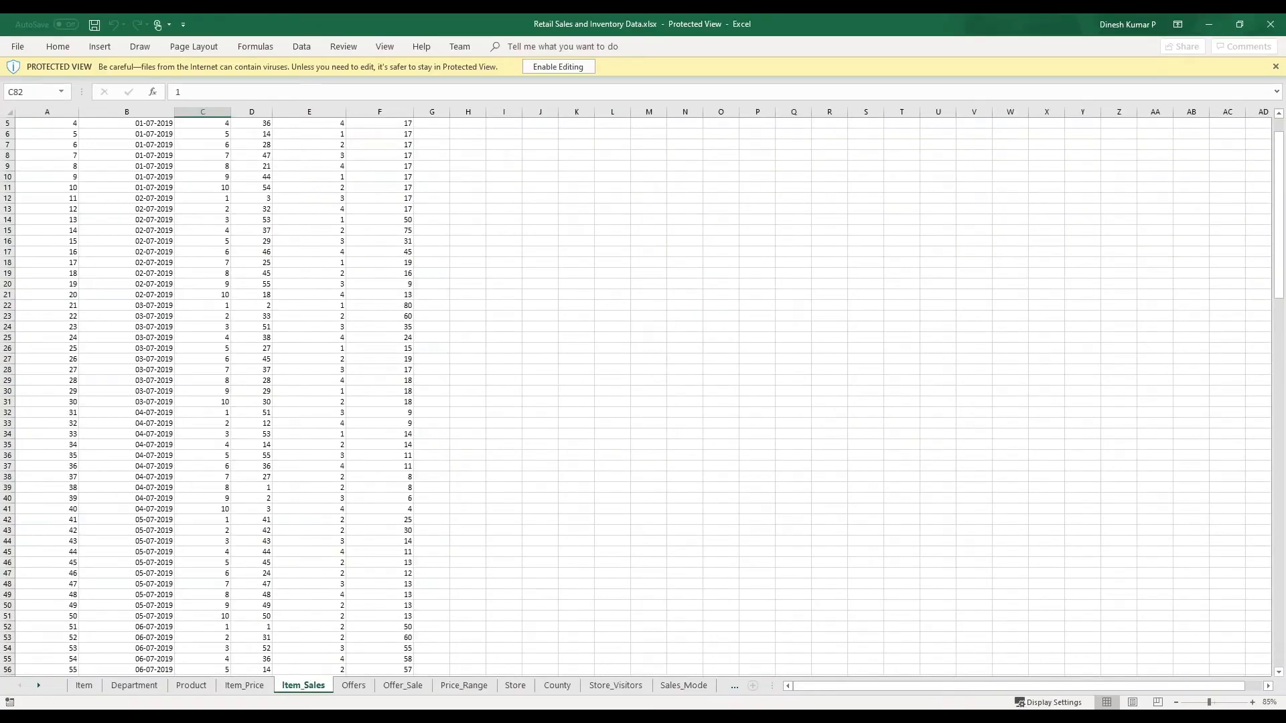
scroll(330, 596, up, 2)
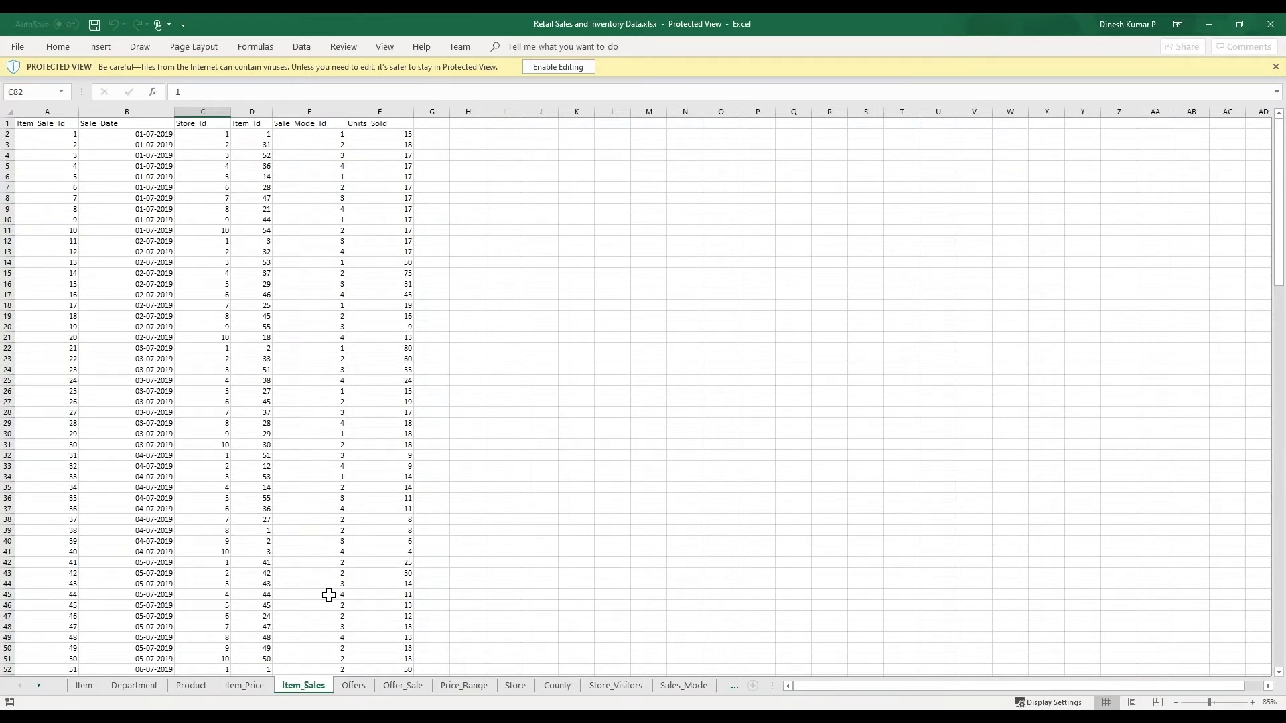
click(1207, 24)
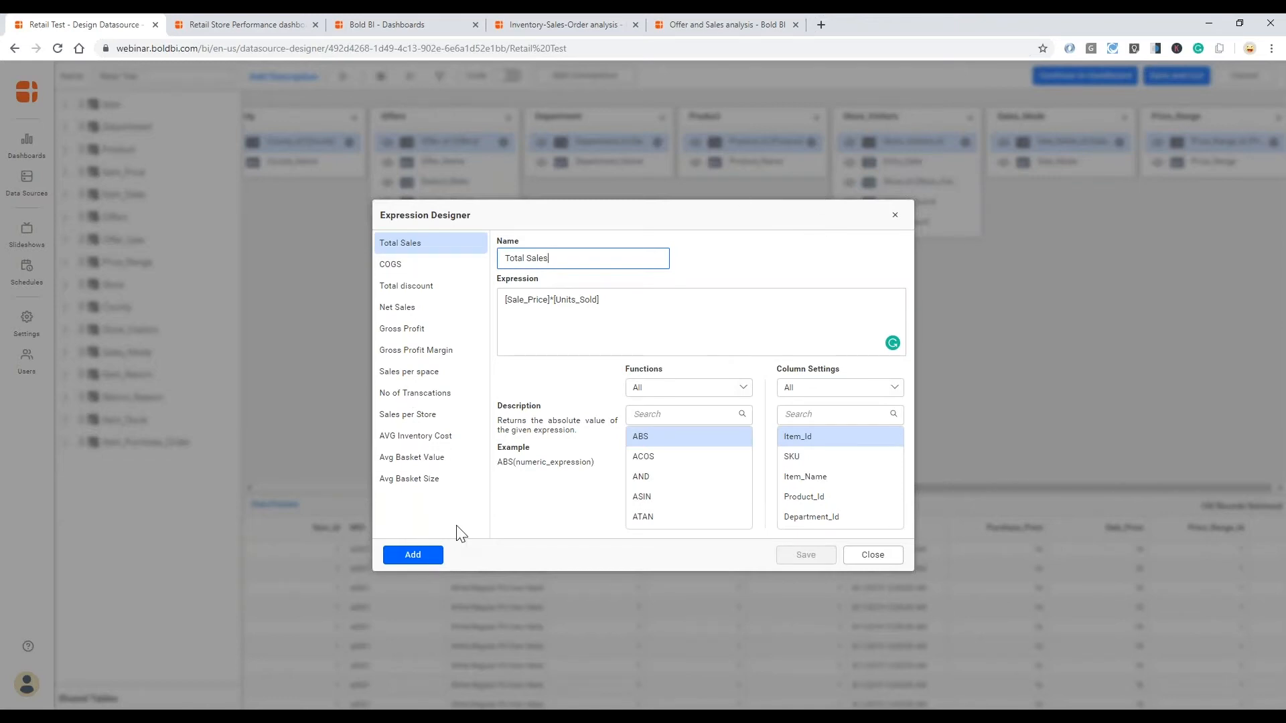
- Add a new expression to the Retail Test data source and name it Sales
click(429, 564)
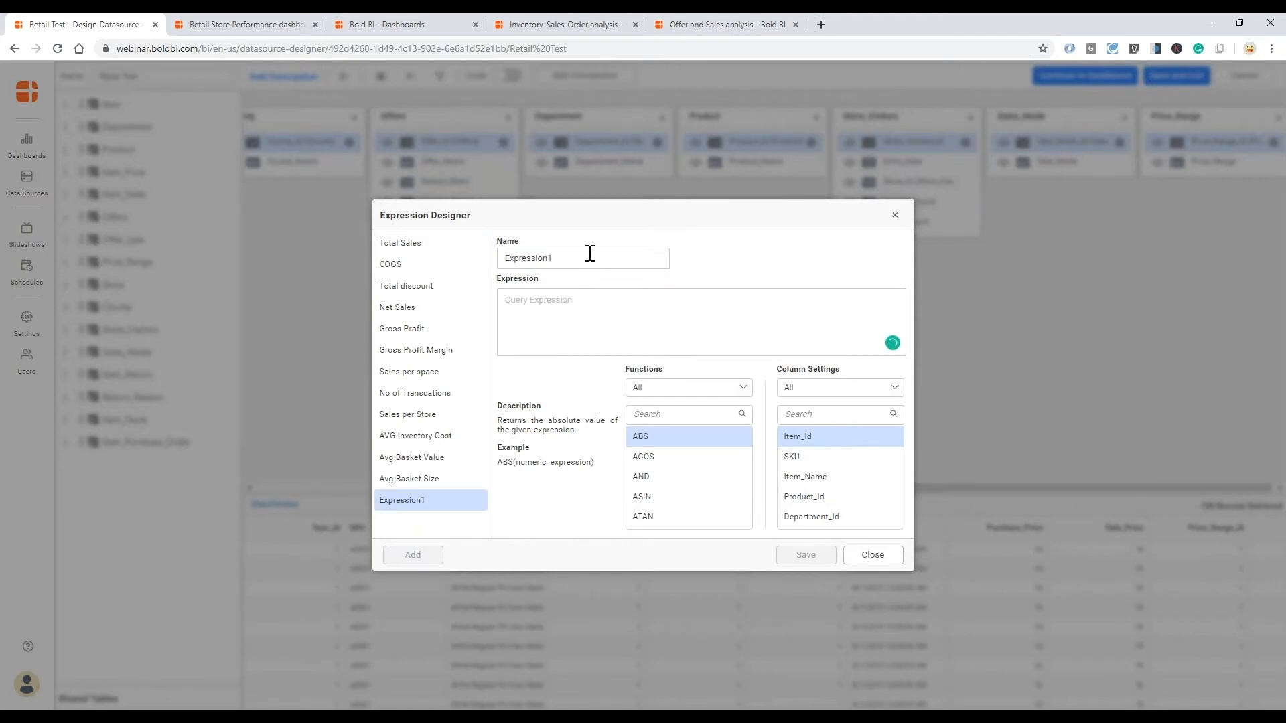
double_click(502, 259)
text(Sales)
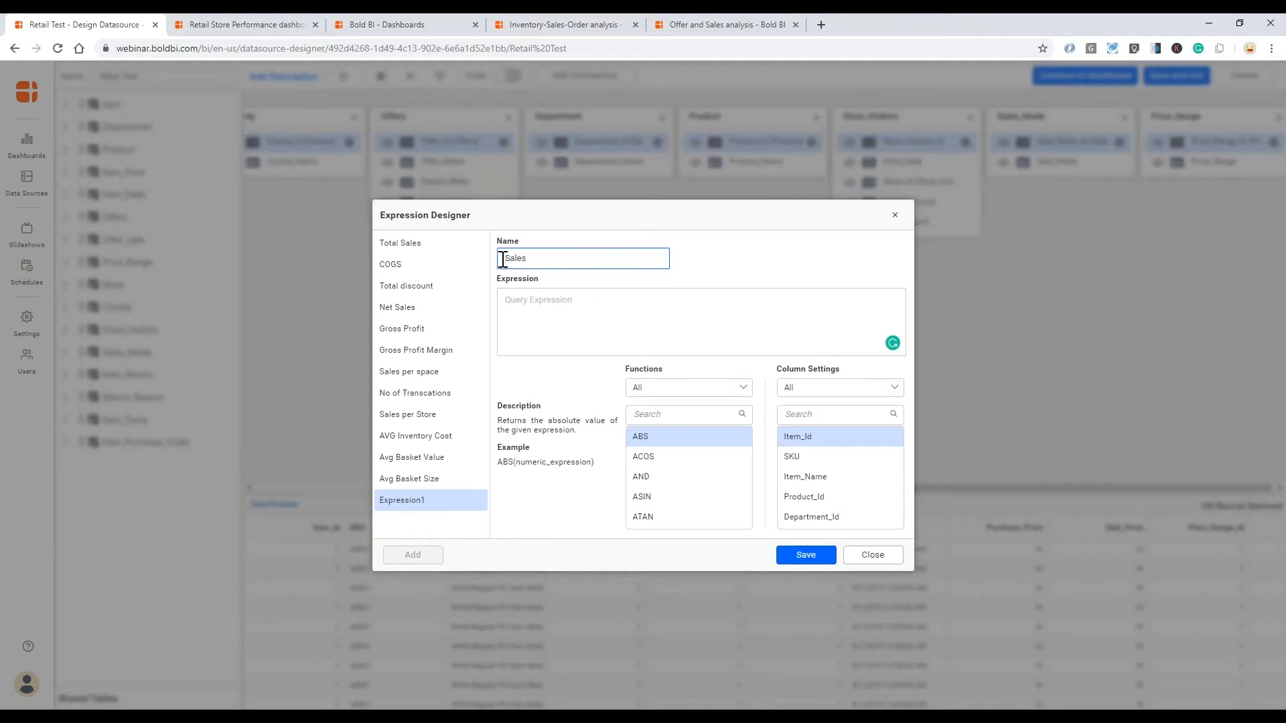
click(547, 307)
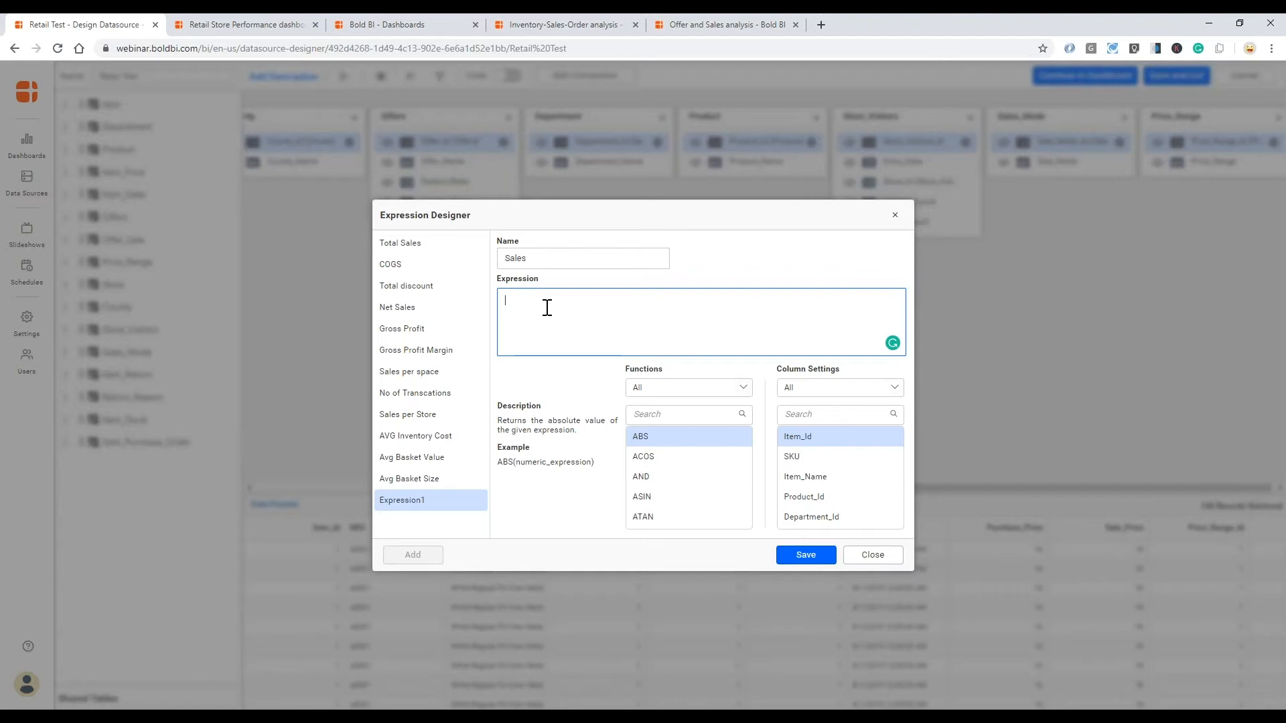
click(812, 416)
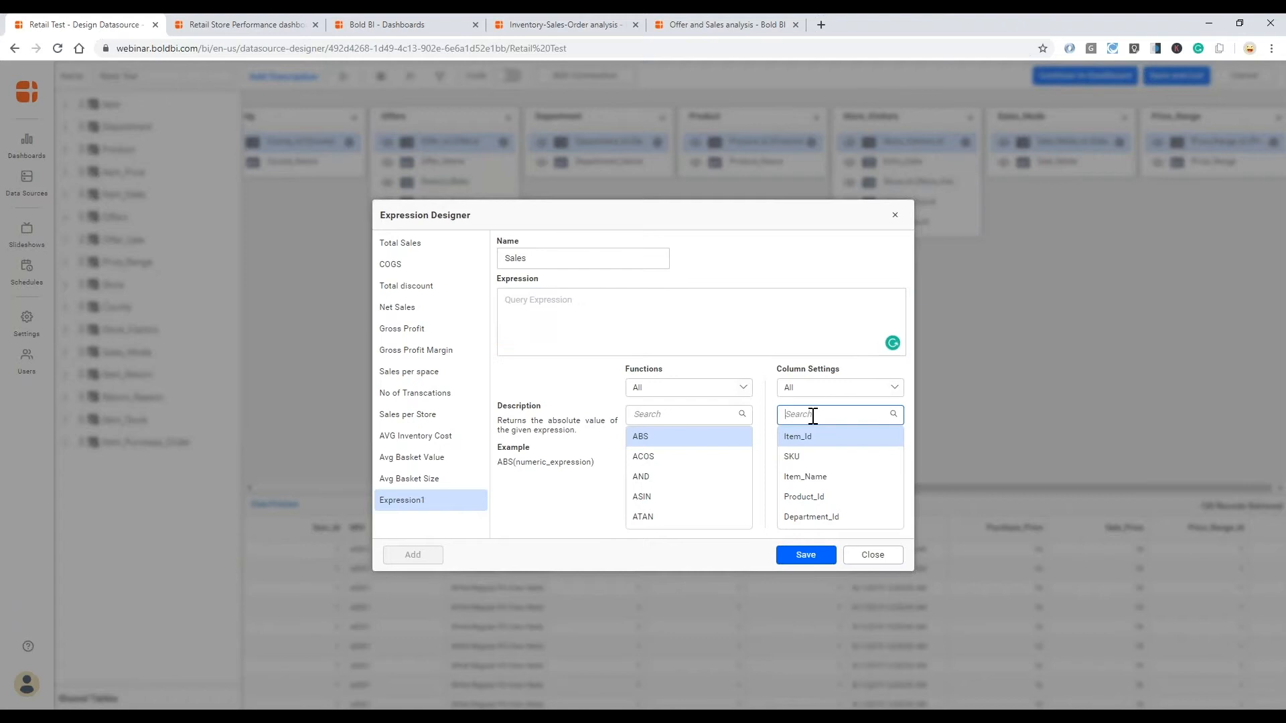
text(tota)
double_click(812, 415)
key(BackSpace)
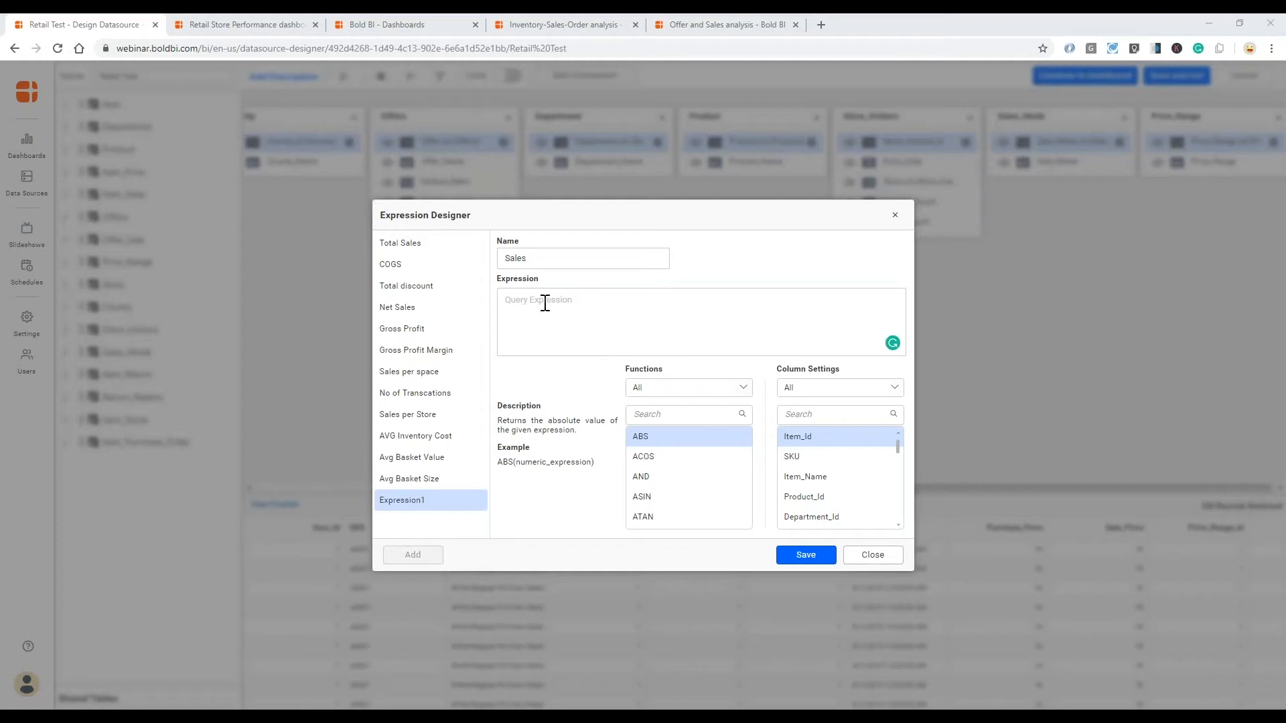
- Define the Sales expression as [Sale_Price]*[Units_Sold] using the listed columns, and save it
click(822, 413)
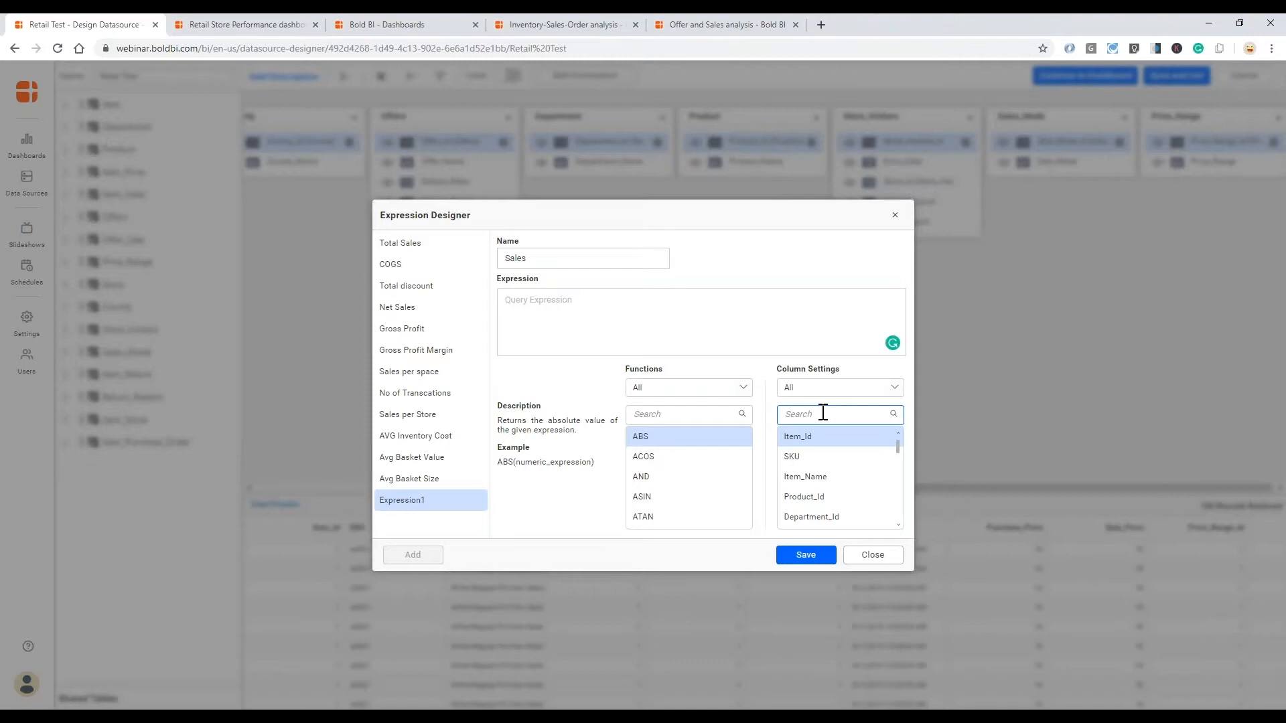
text(sale)
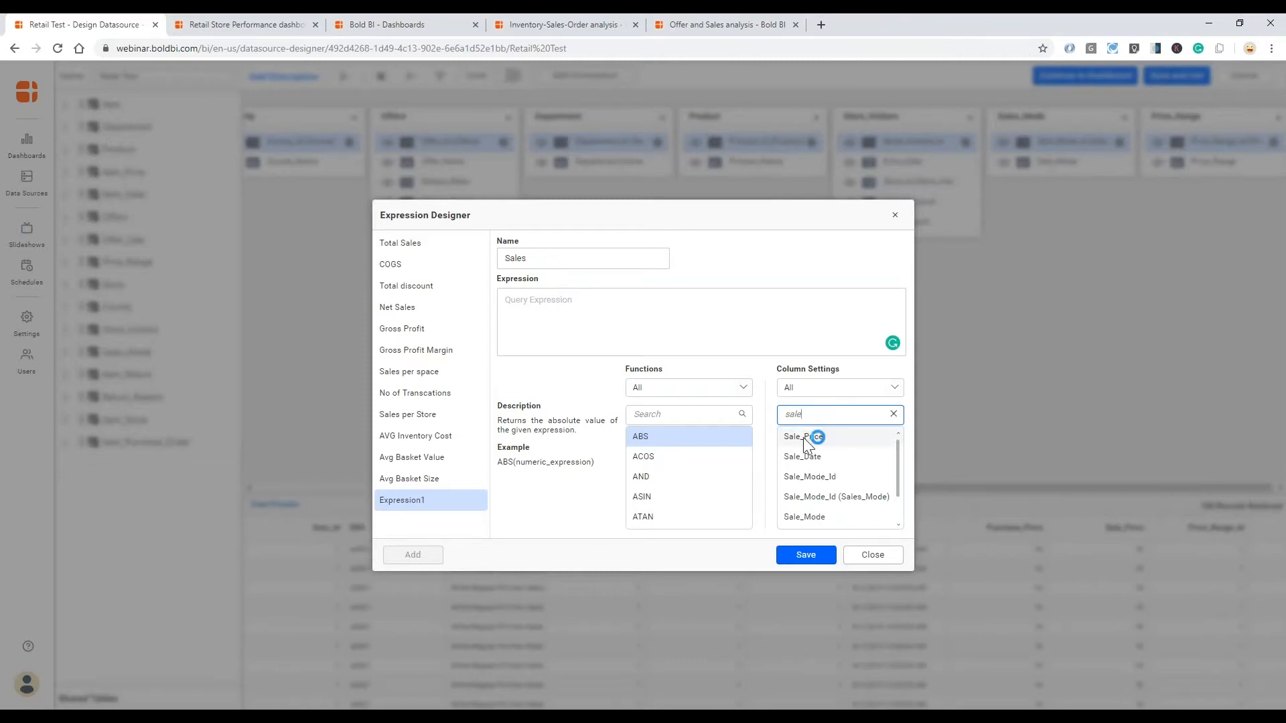
click(803, 439)
double_click(803, 437)
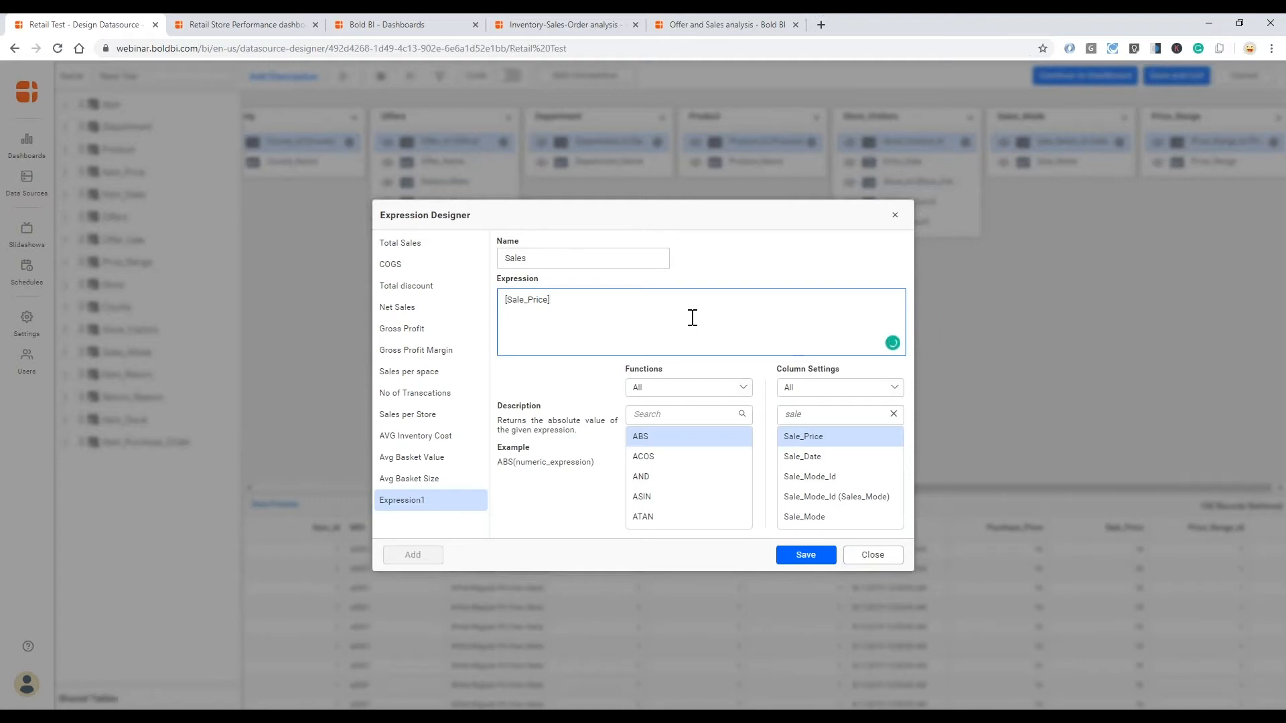
drag(806, 415, 781, 416)
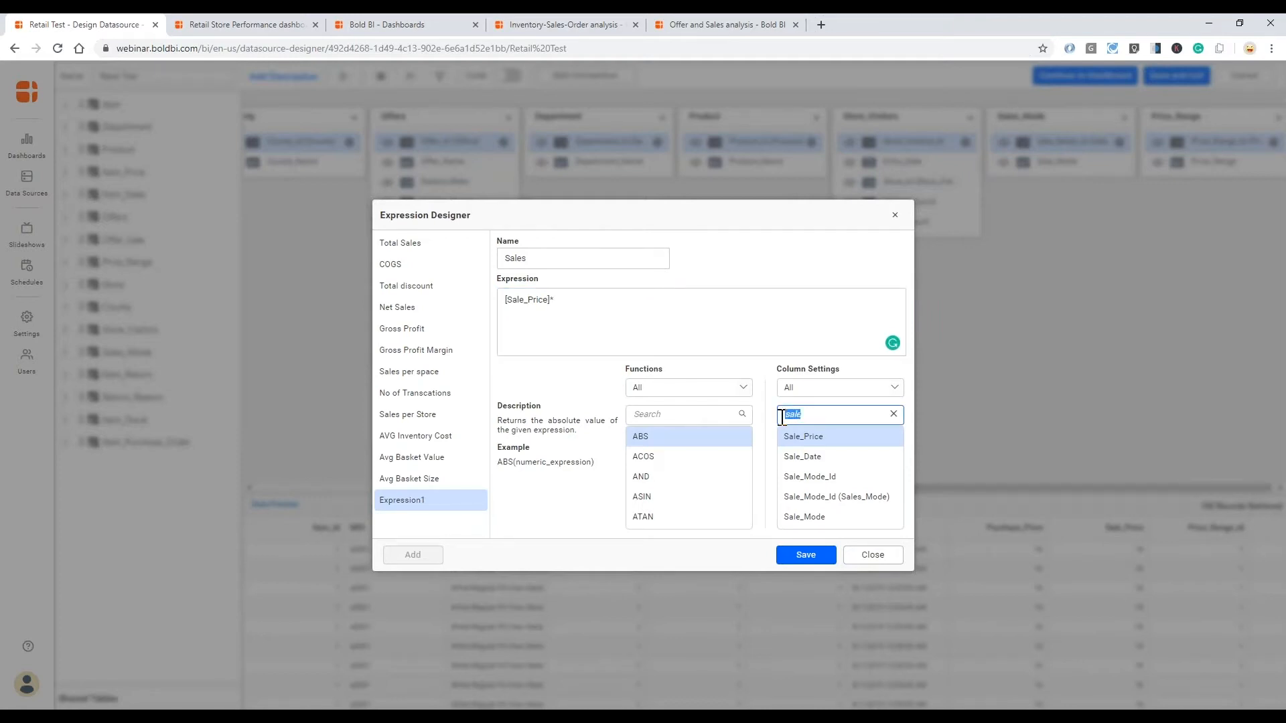
text(units)
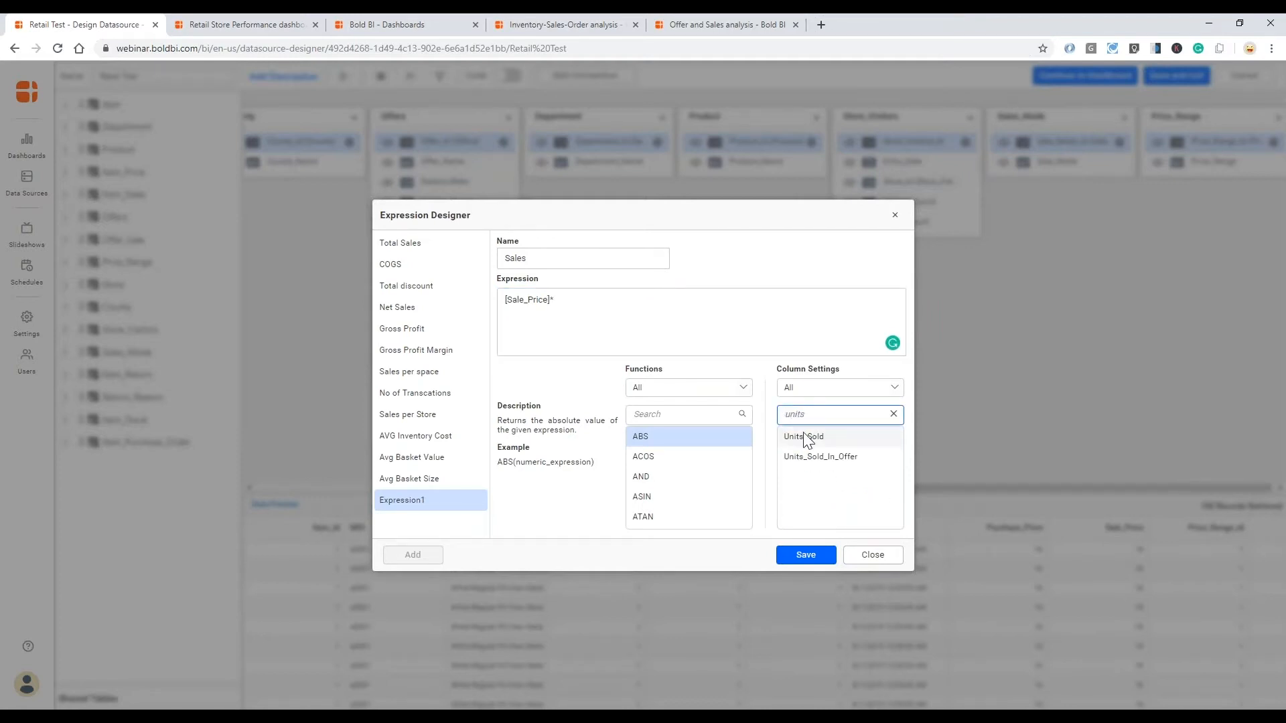
double_click(802, 434)
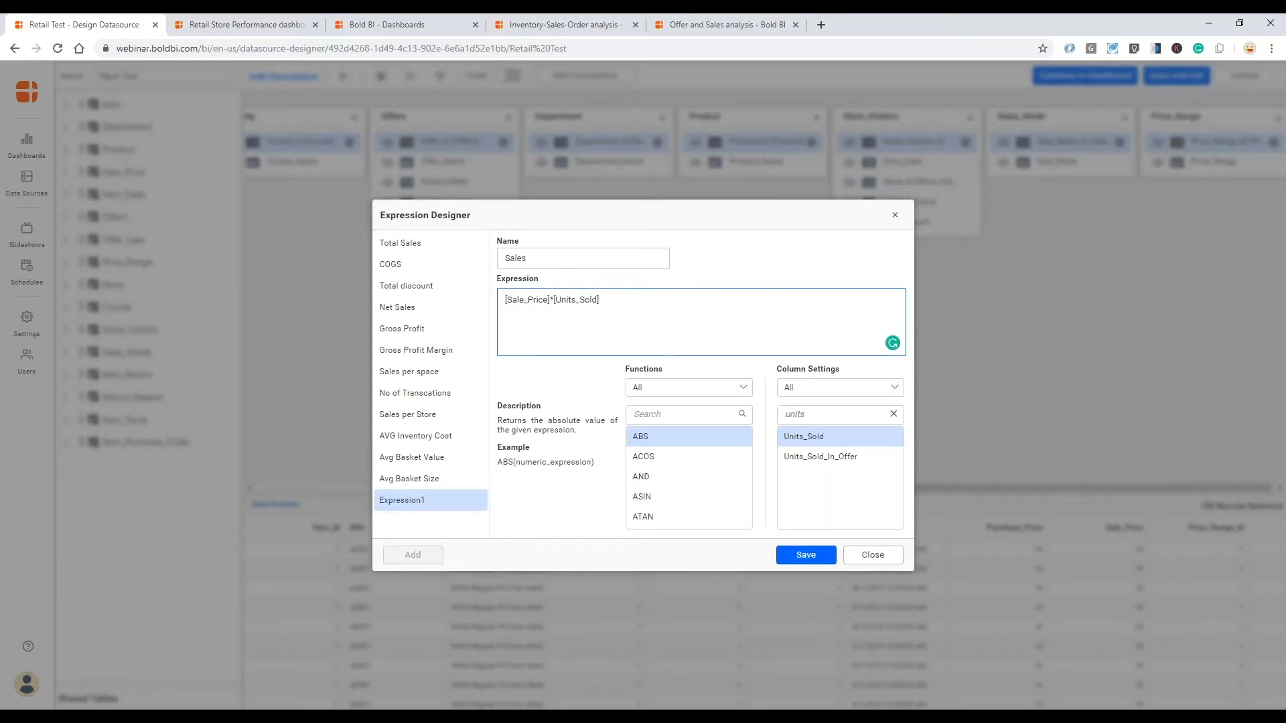
click(811, 561)
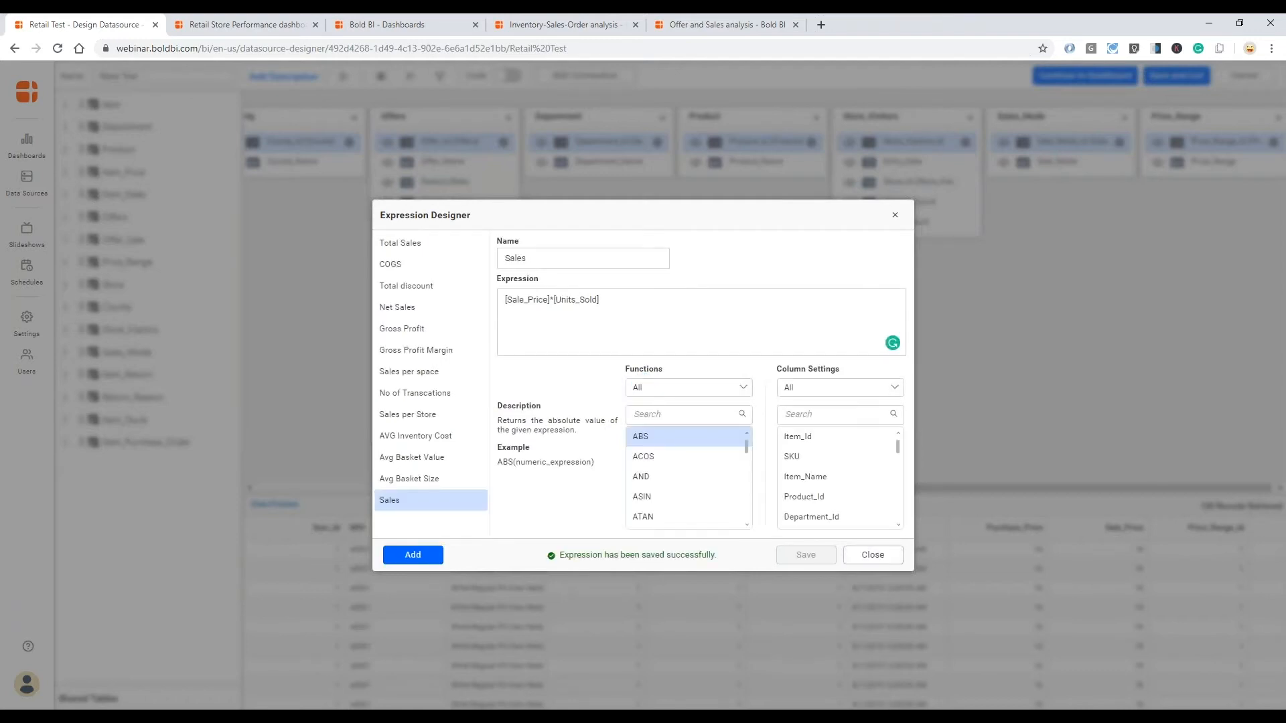
- Add another expression to the Retail Test data source and name it Cost of Goods Sold
click(412, 555)
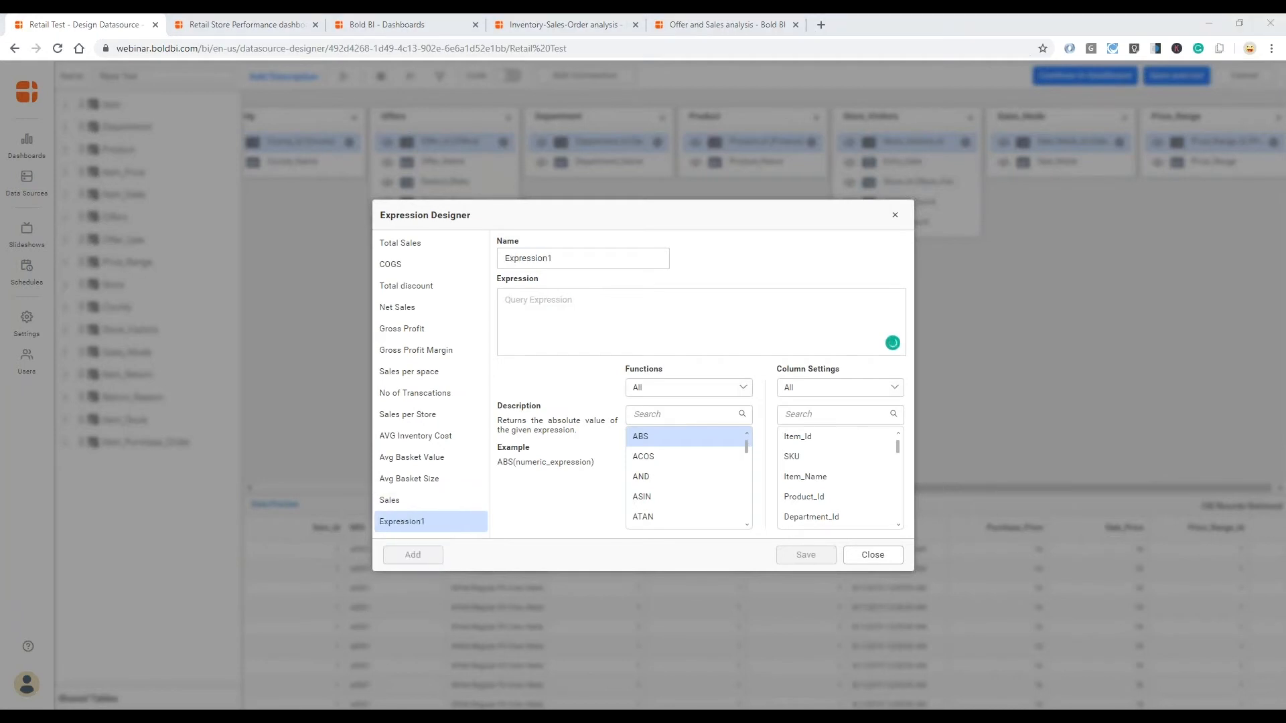
double_click(509, 258)
text(Cost of Goods Sold)
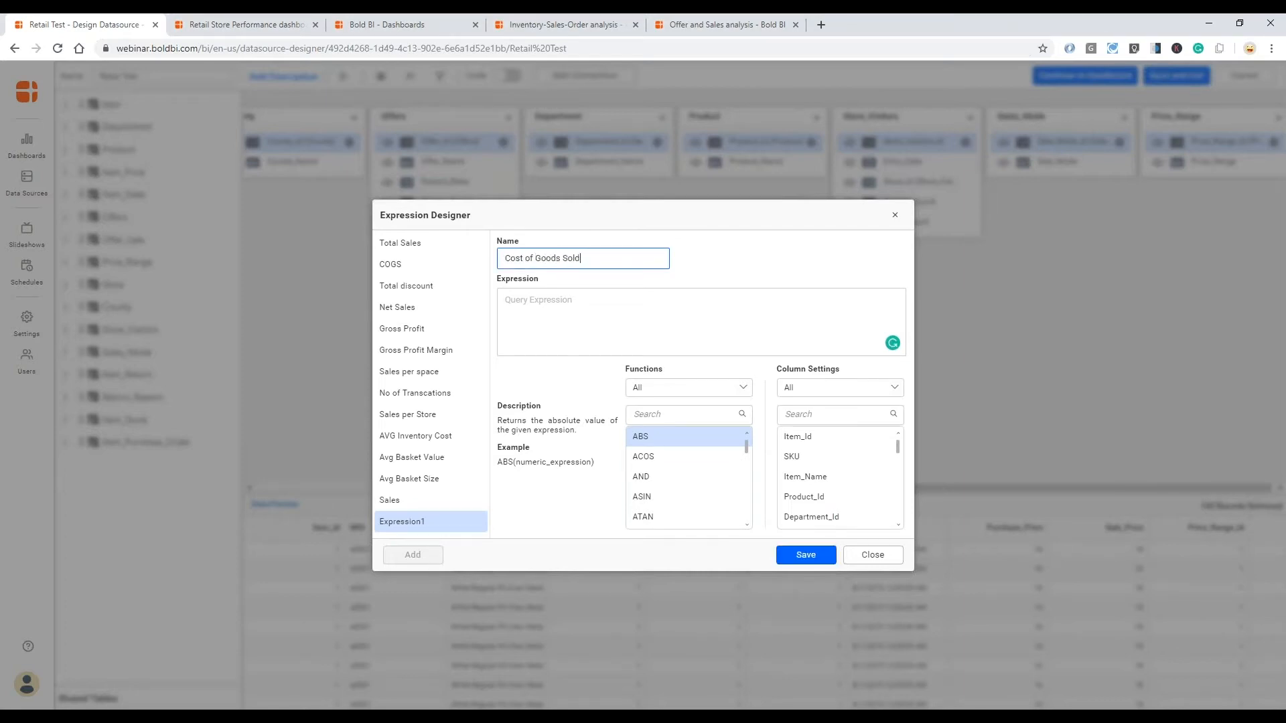
- Define the Cost of Goods Sold expression as [Purchase_Price]*[Units_Sold] using the listed columns, and save it
click(578, 305)
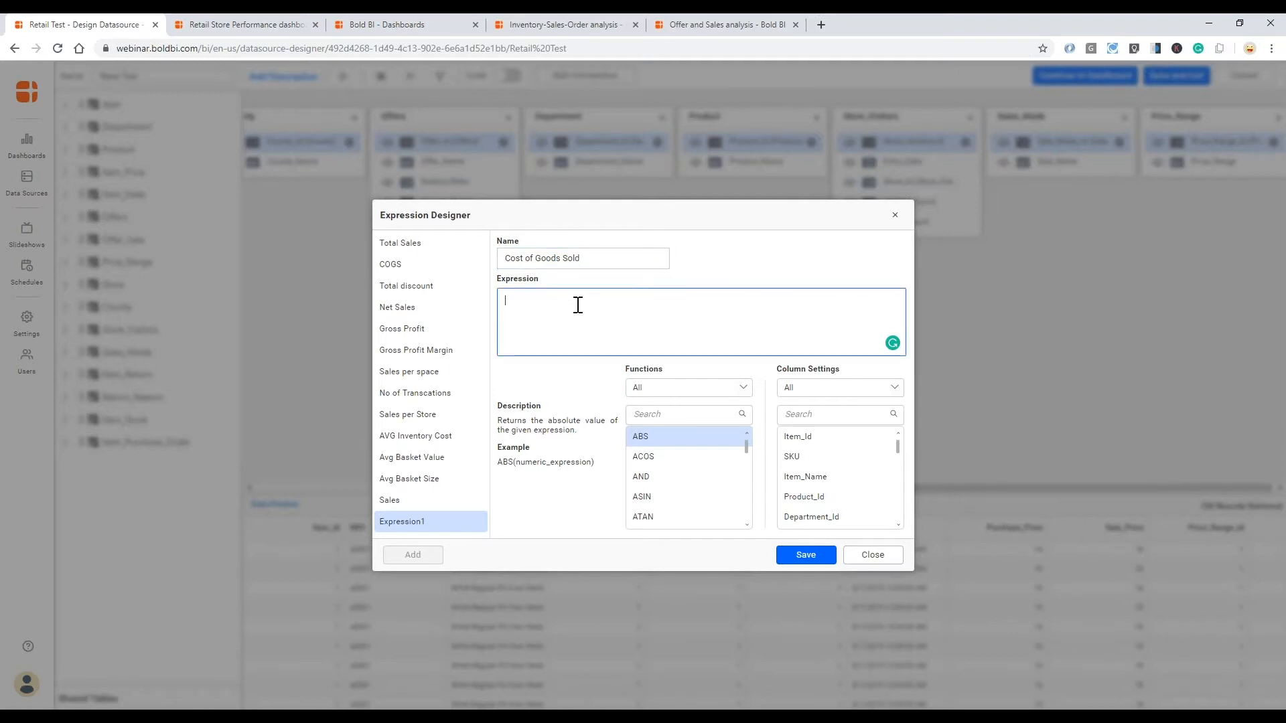
click(808, 413)
text([pu)
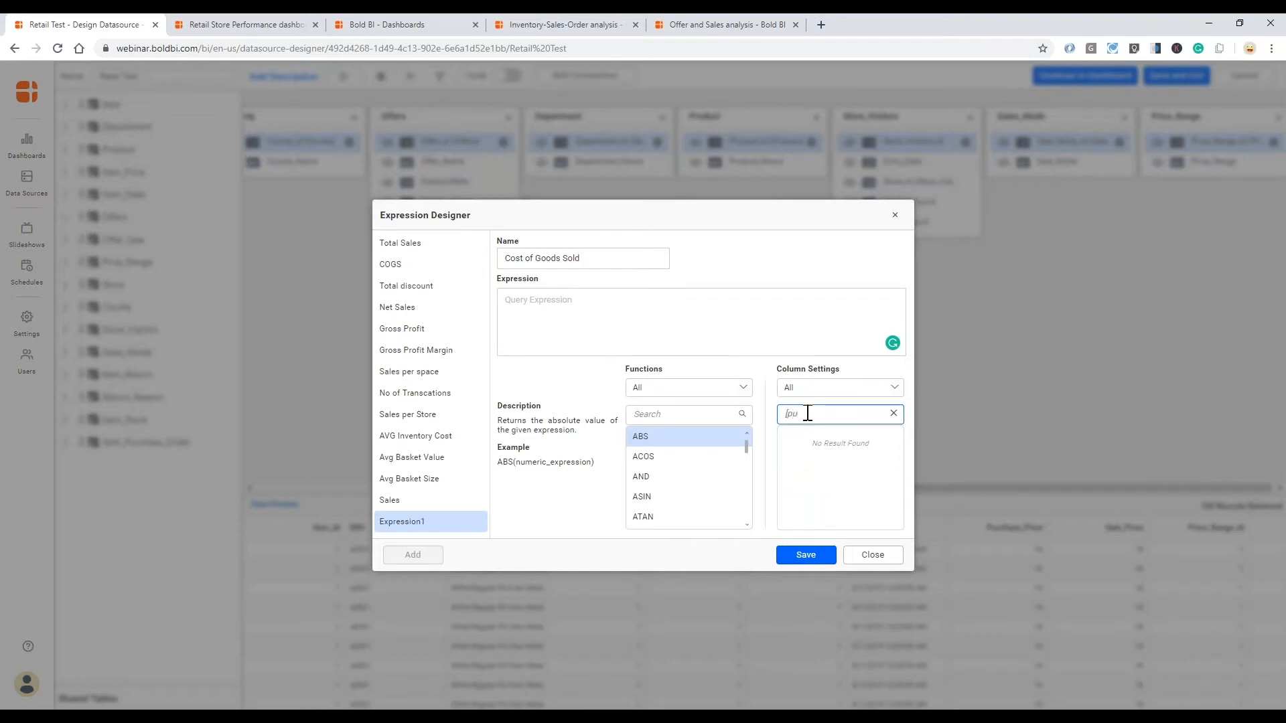
key(BackSpace)
key(BackSpace)
text(purc)
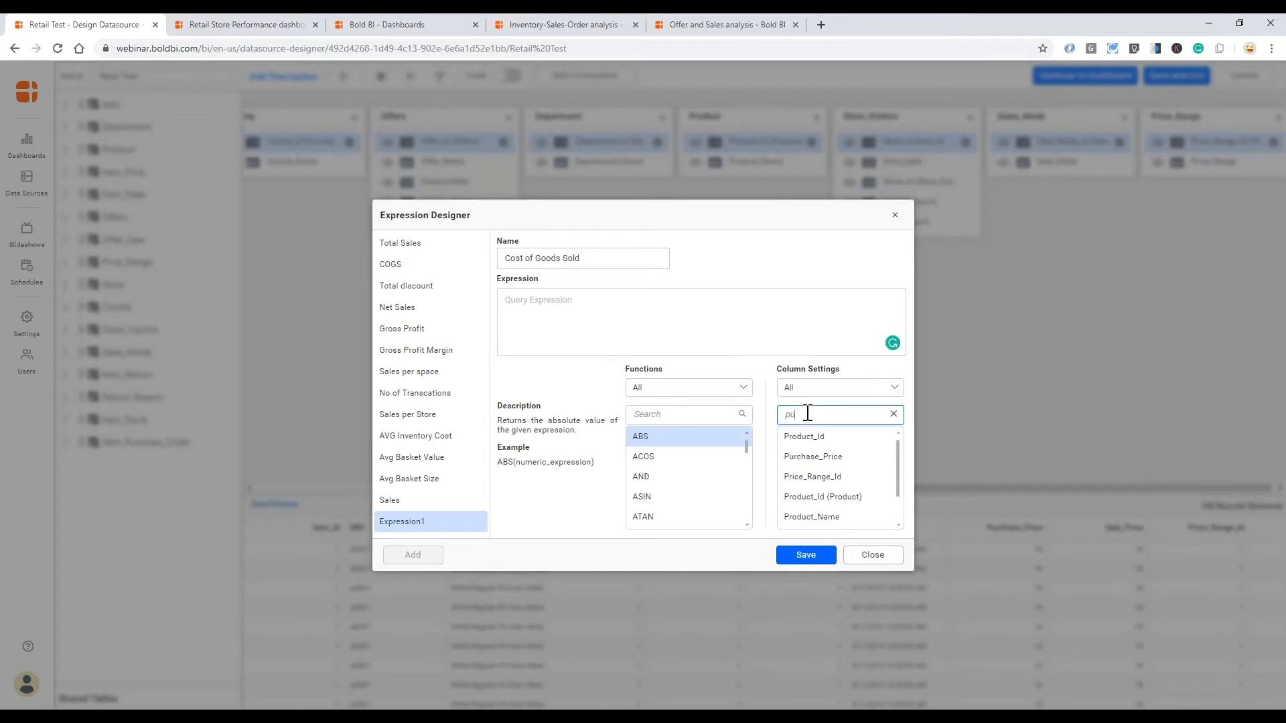
double_click(833, 442)
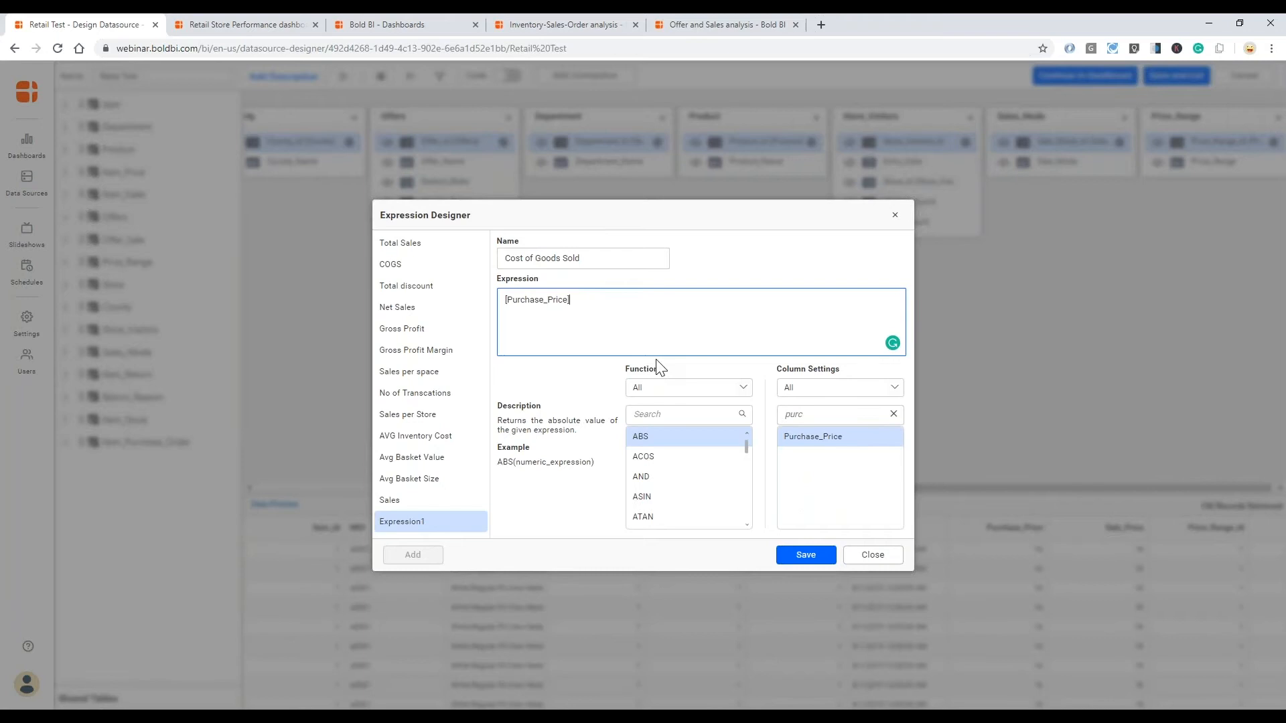
text(*)
drag(804, 415, 782, 415)
text(units)
double_click(804, 440)
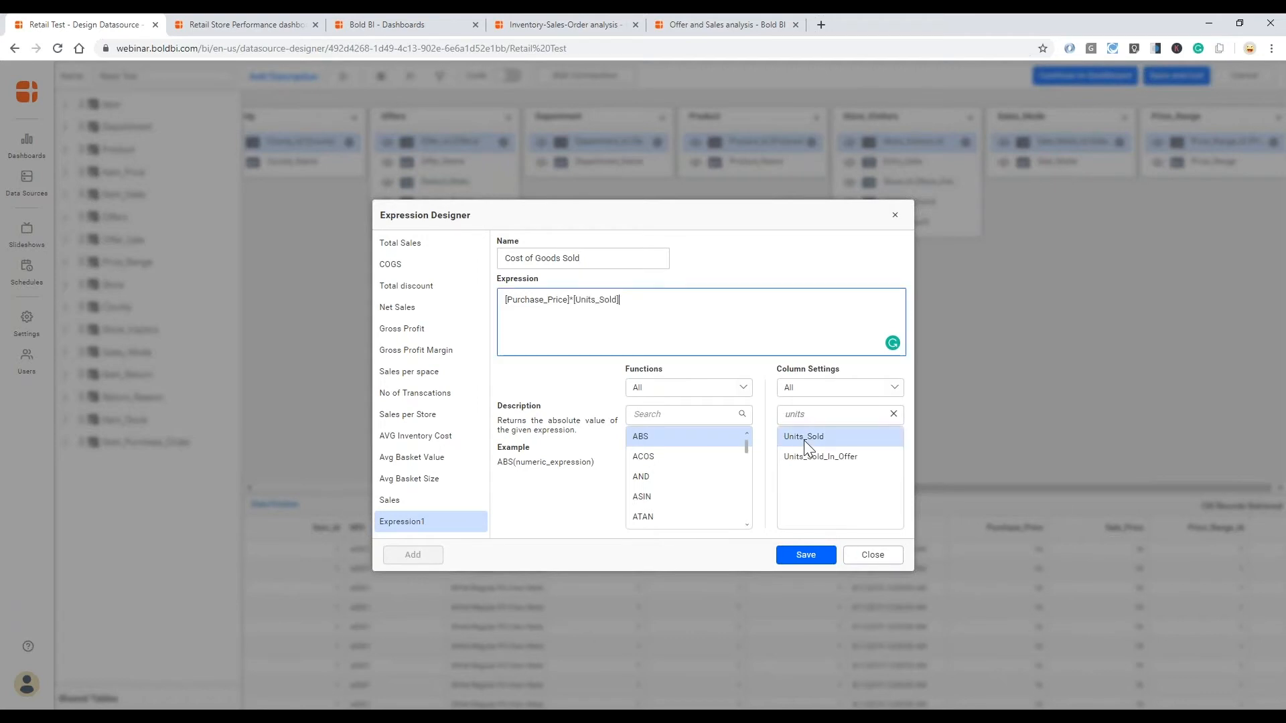
click(814, 552)
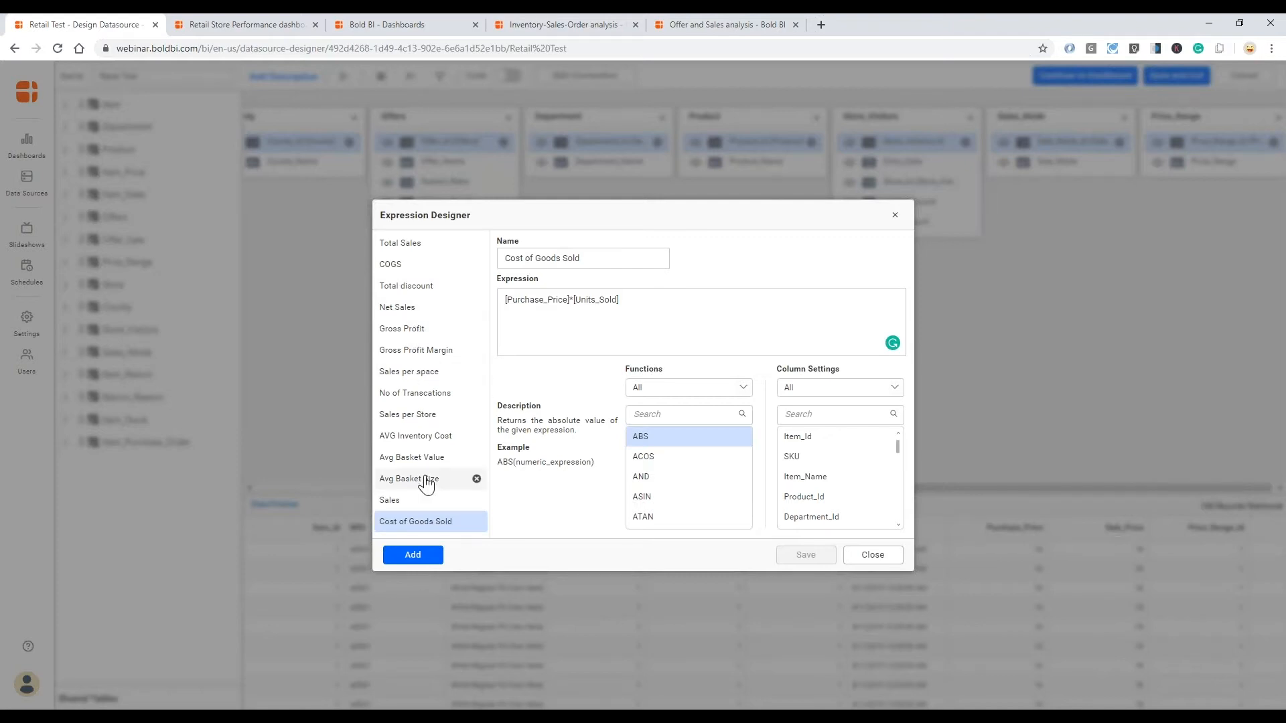
- Review the formulas of the existing Gross Profit, Gross Profit Margin, Total discount, Net Sales and COGS expressions
click(429, 331)
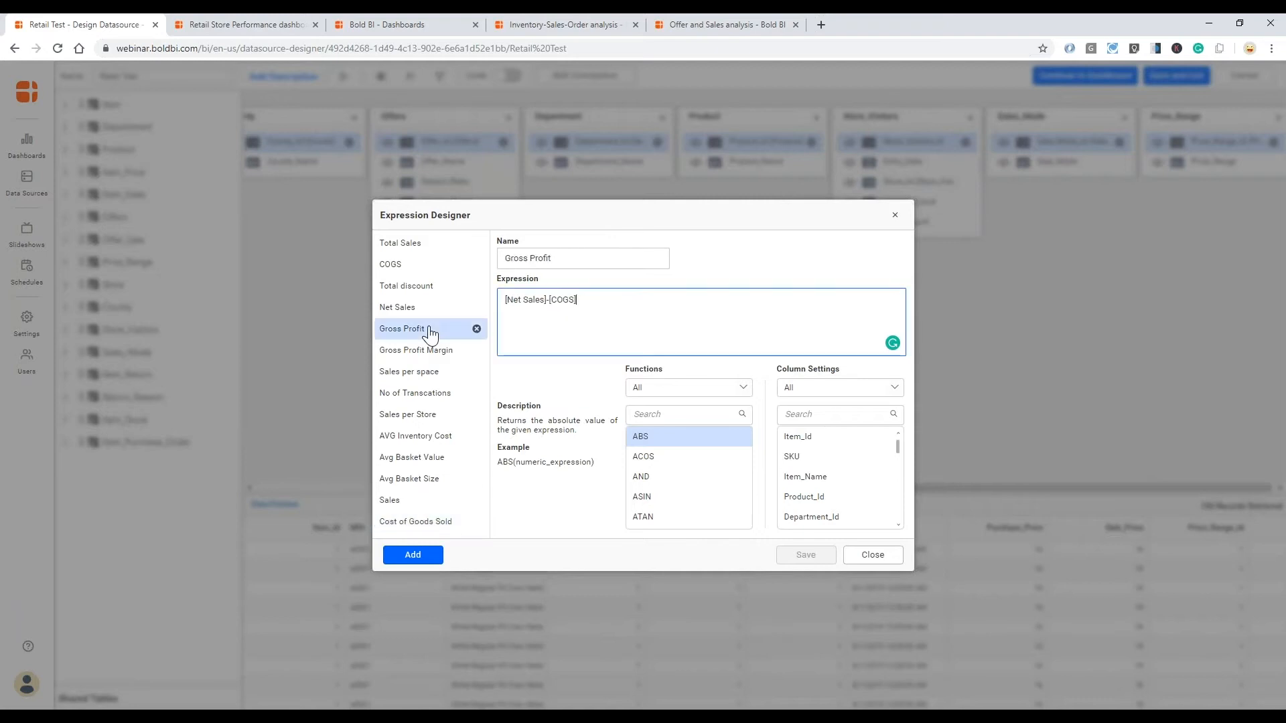
click(422, 350)
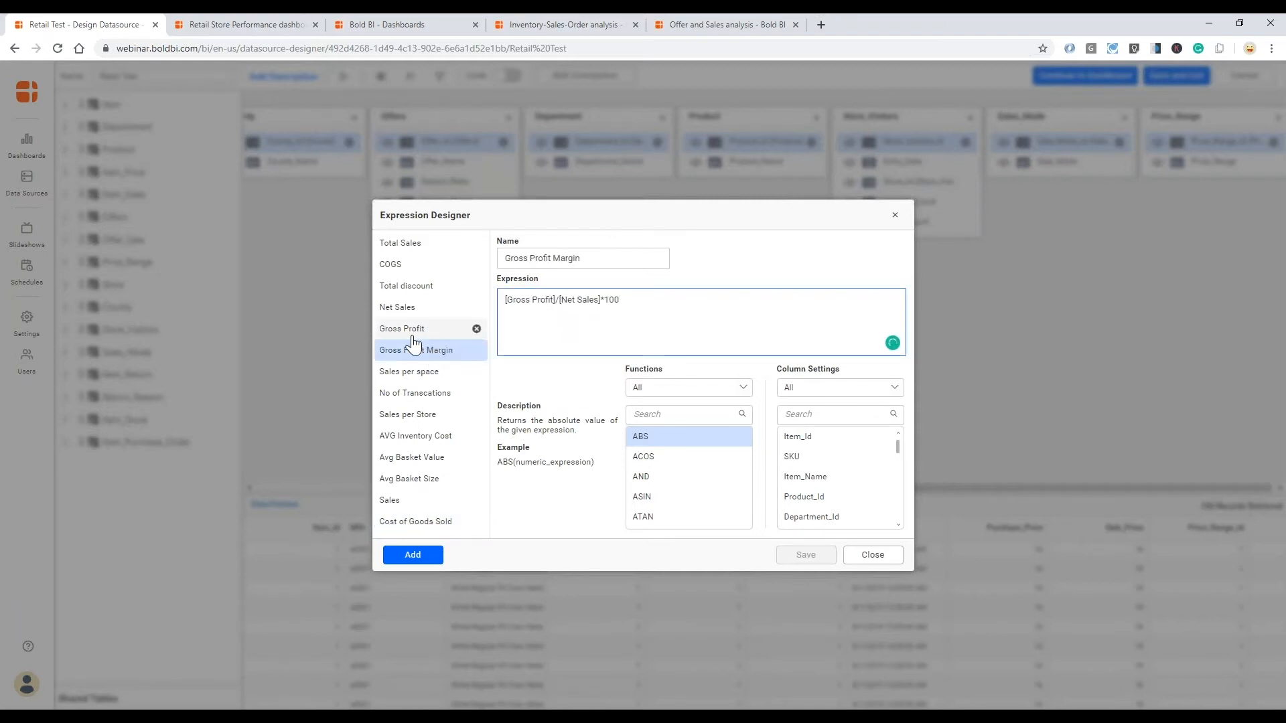
click(408, 286)
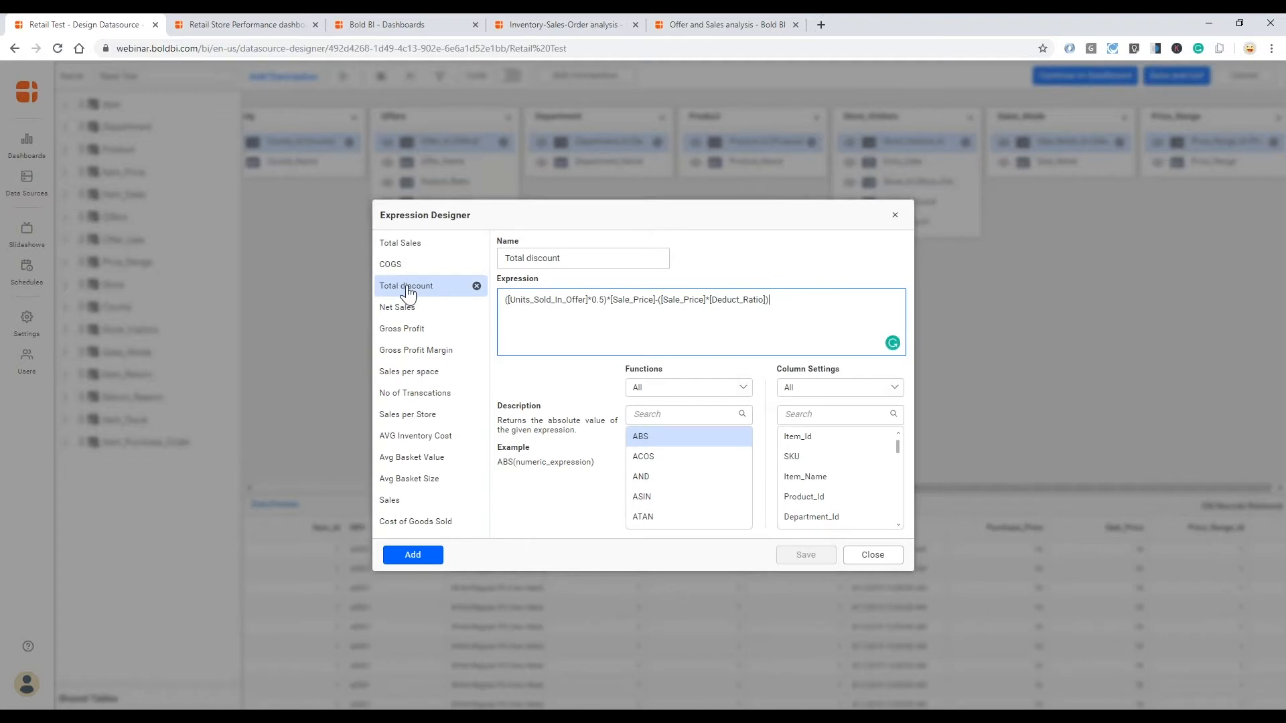
click(610, 343)
click(399, 310)
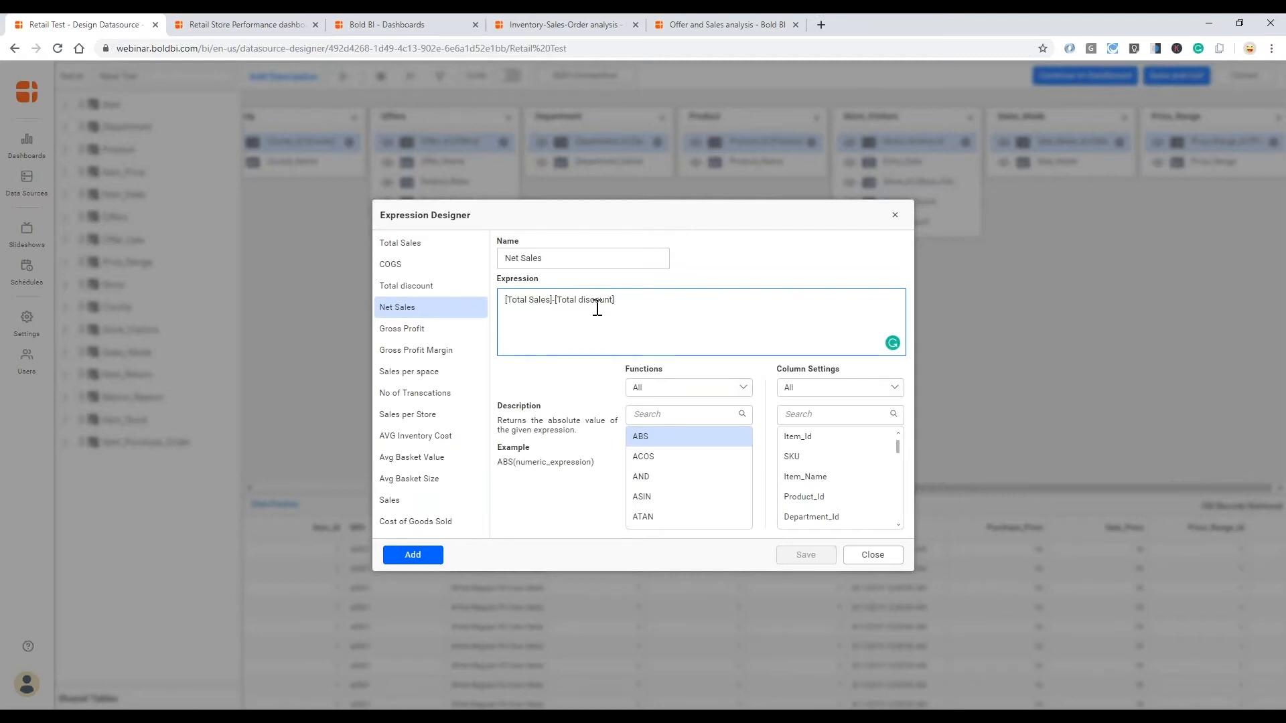
click(420, 331)
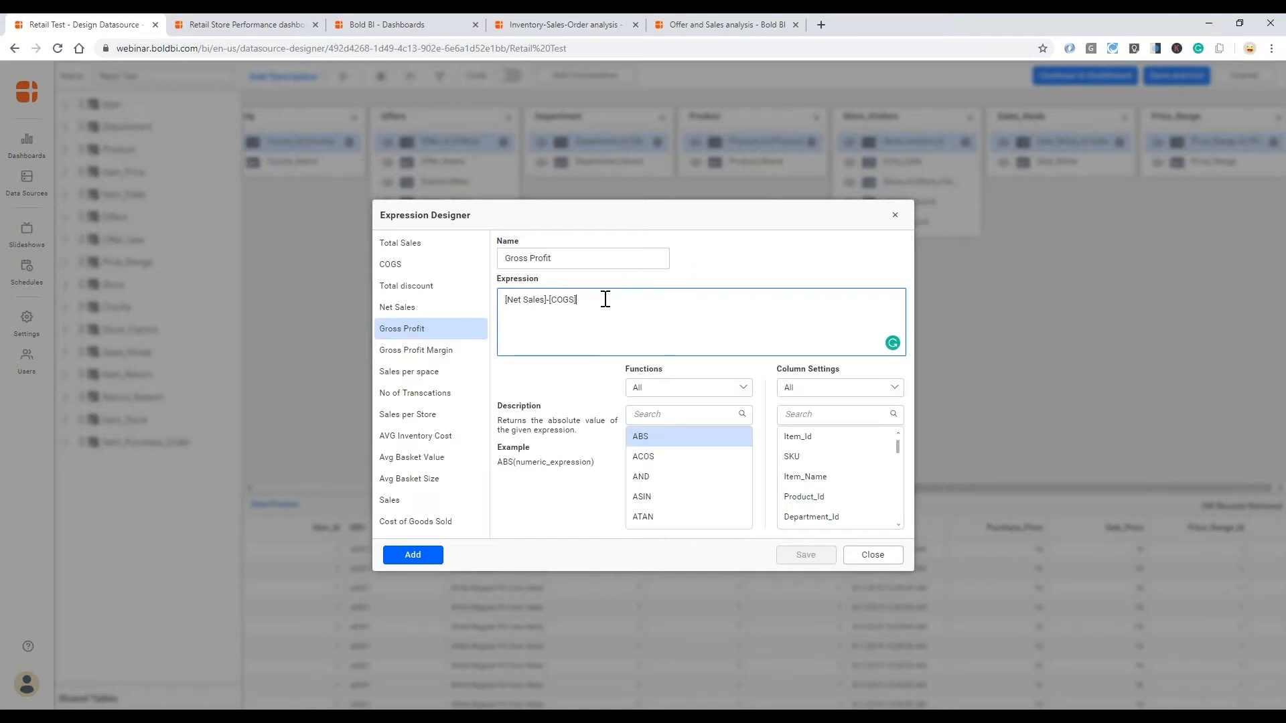
click(400, 267)
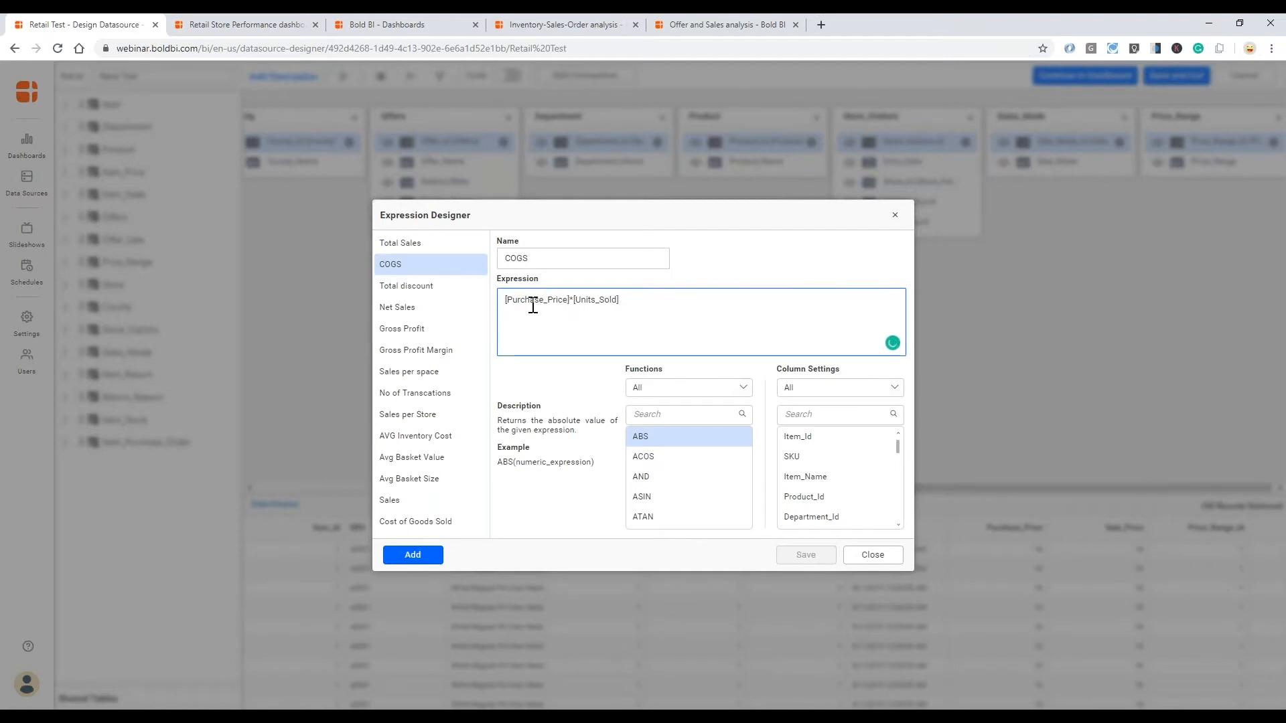
click(594, 317)
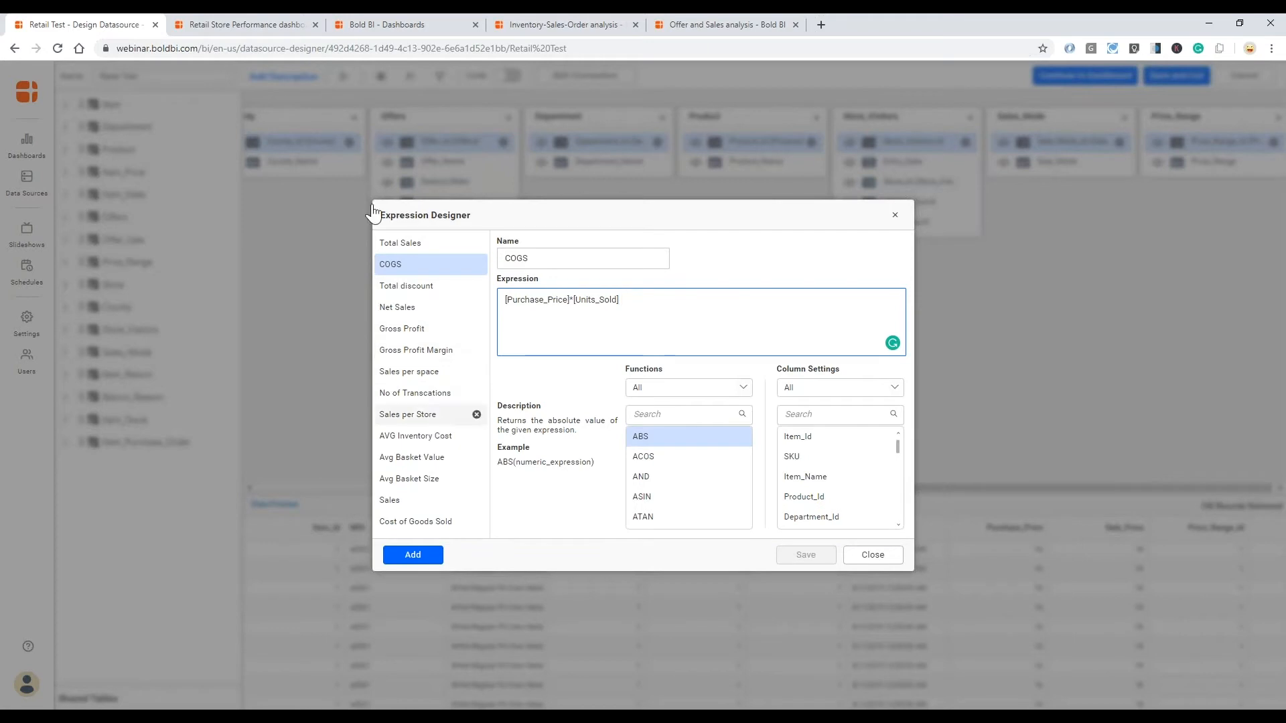
- On the Retail Store Performance dashboard, drill down the Top Sales by Product and Items chart into Jackets and its Men department
click(240, 22)
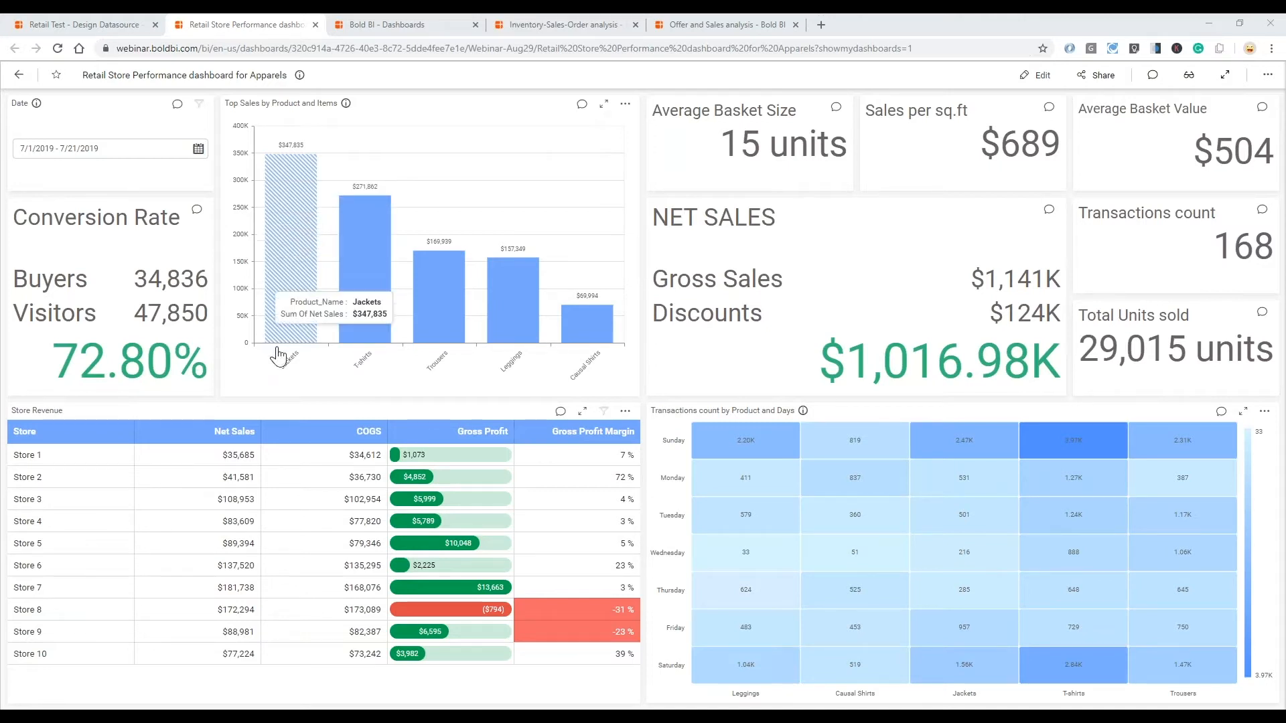
mouse_move(288, 313)
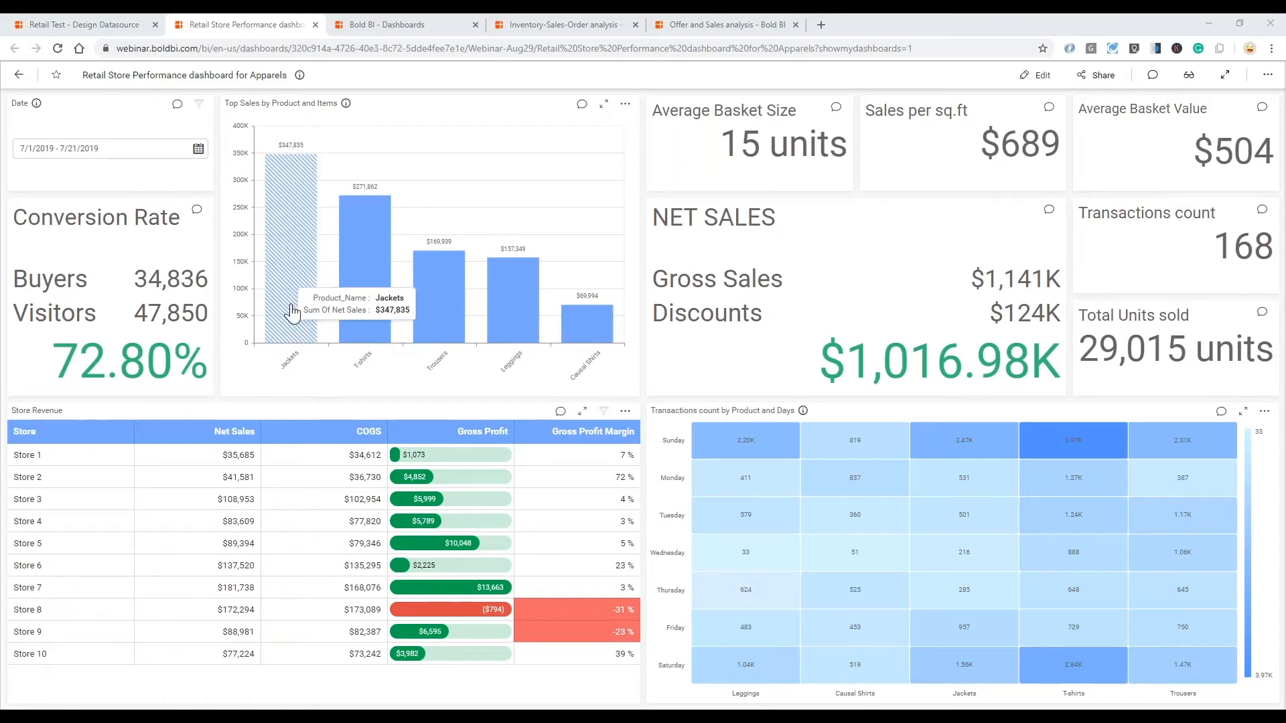
mouse_move(311, 295)
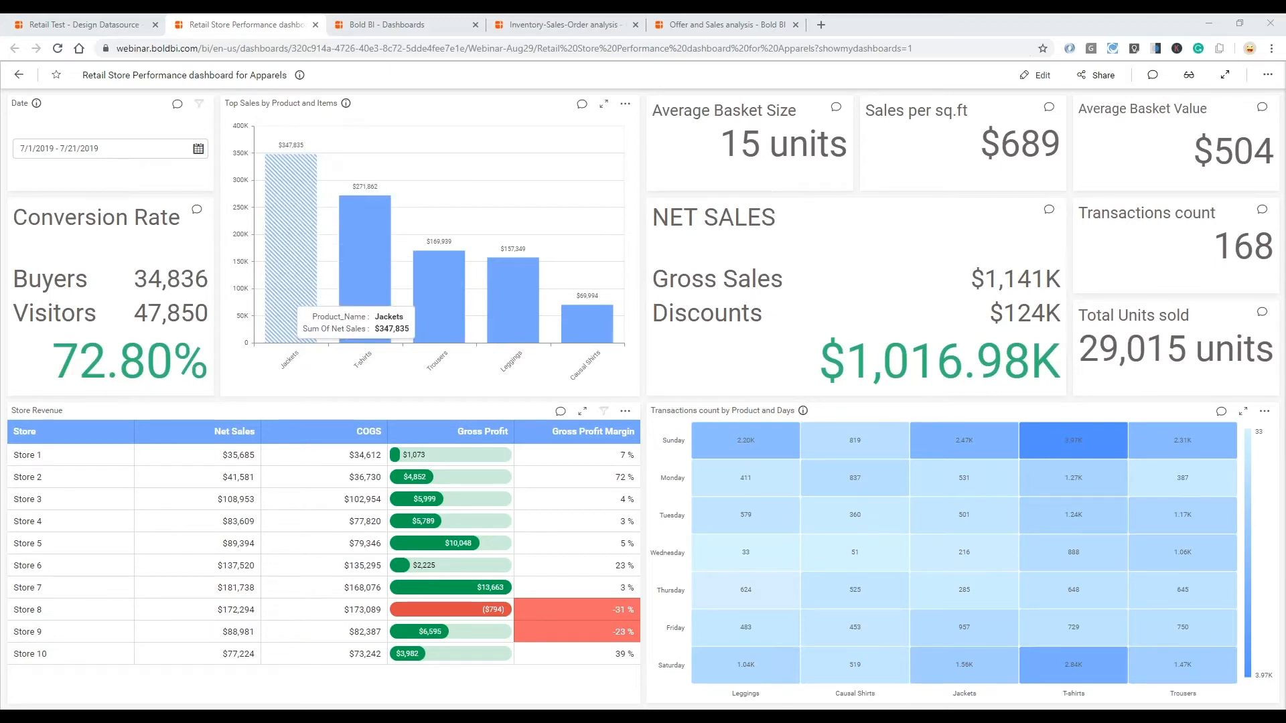
click(292, 296)
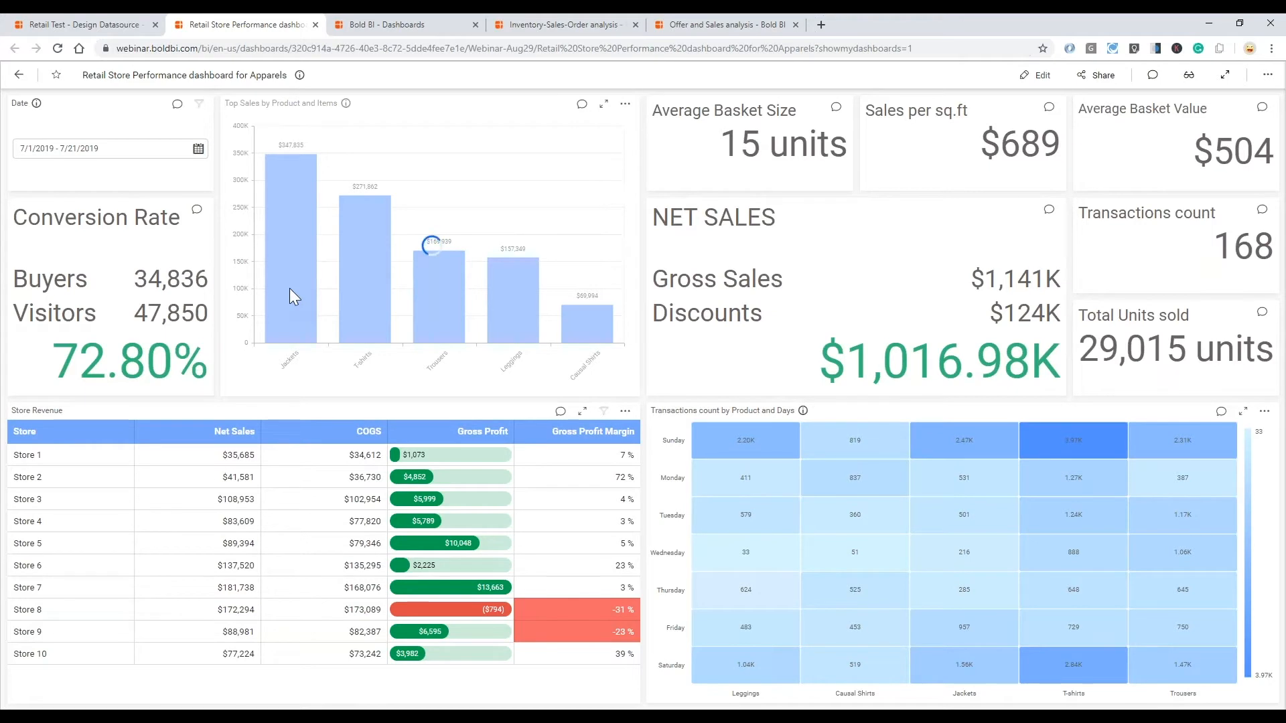
mouse_move(559, 325)
mouse_move(366, 284)
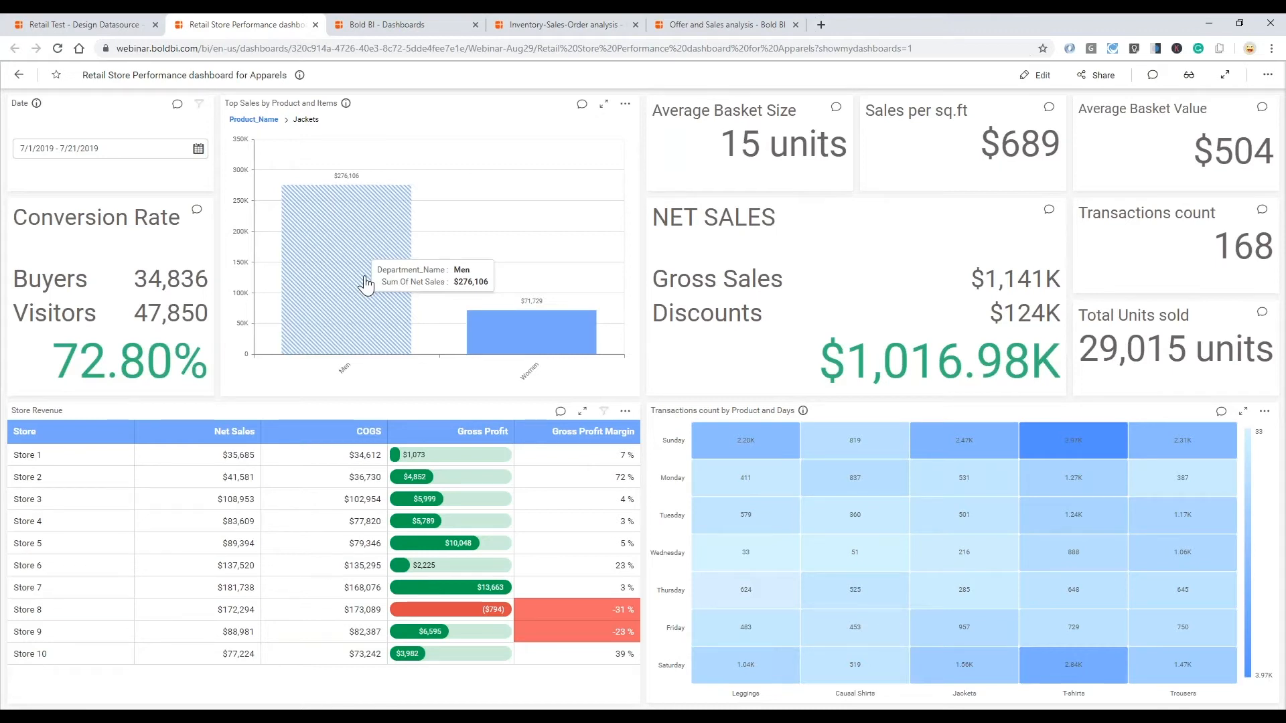
click(365, 284)
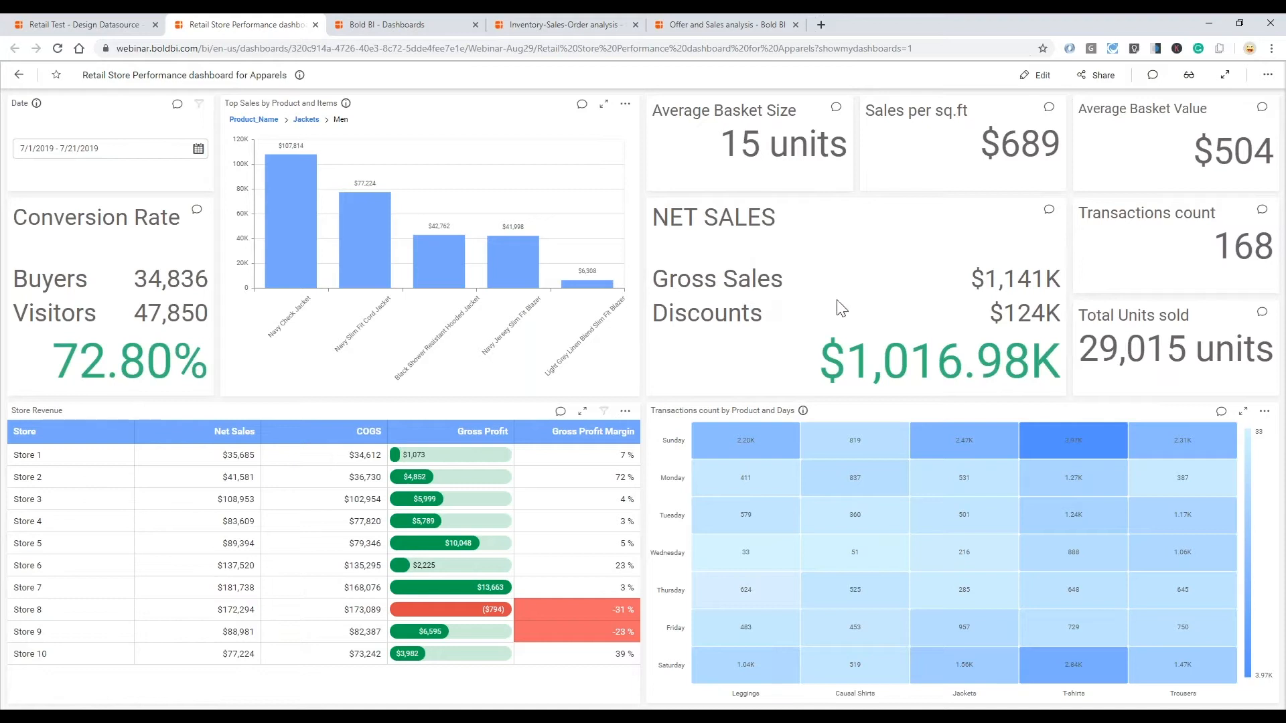
mouse_move(751, 322)
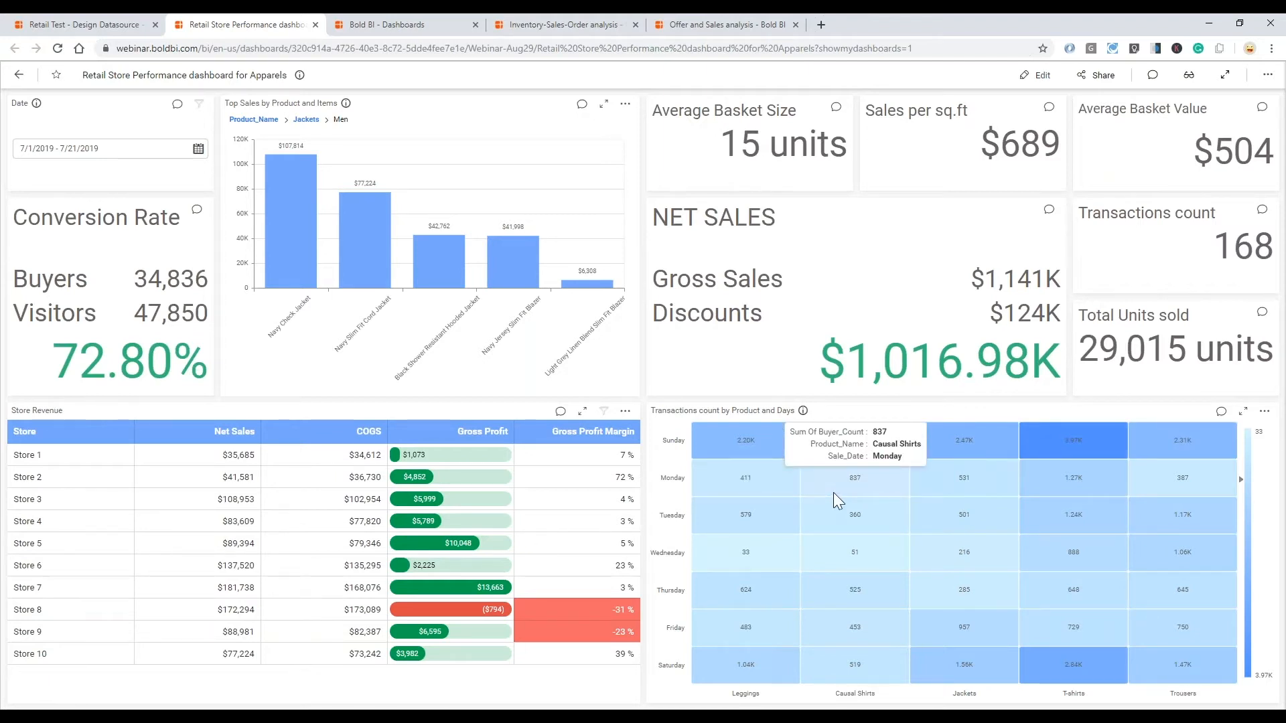
- Share the Retail Store Performance dashboard for Apparels with a colleague by name, granting Read access
click(1090, 79)
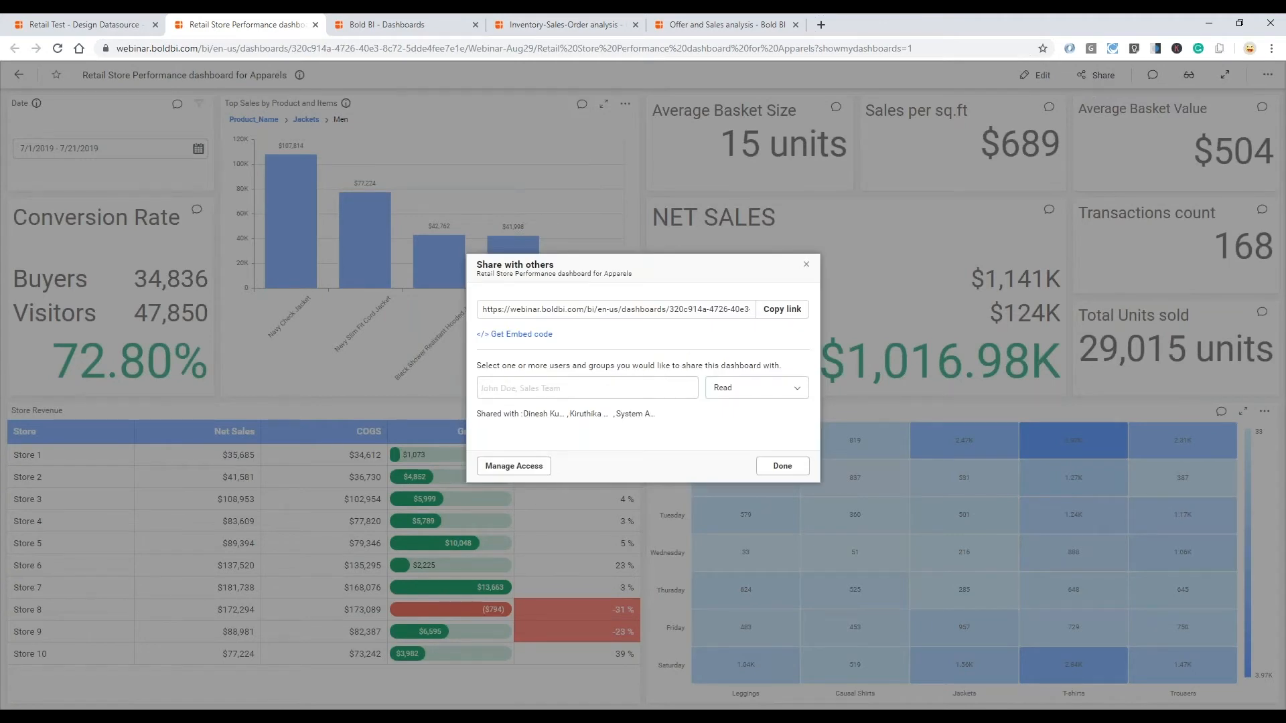
click(566, 388)
text(pravin)
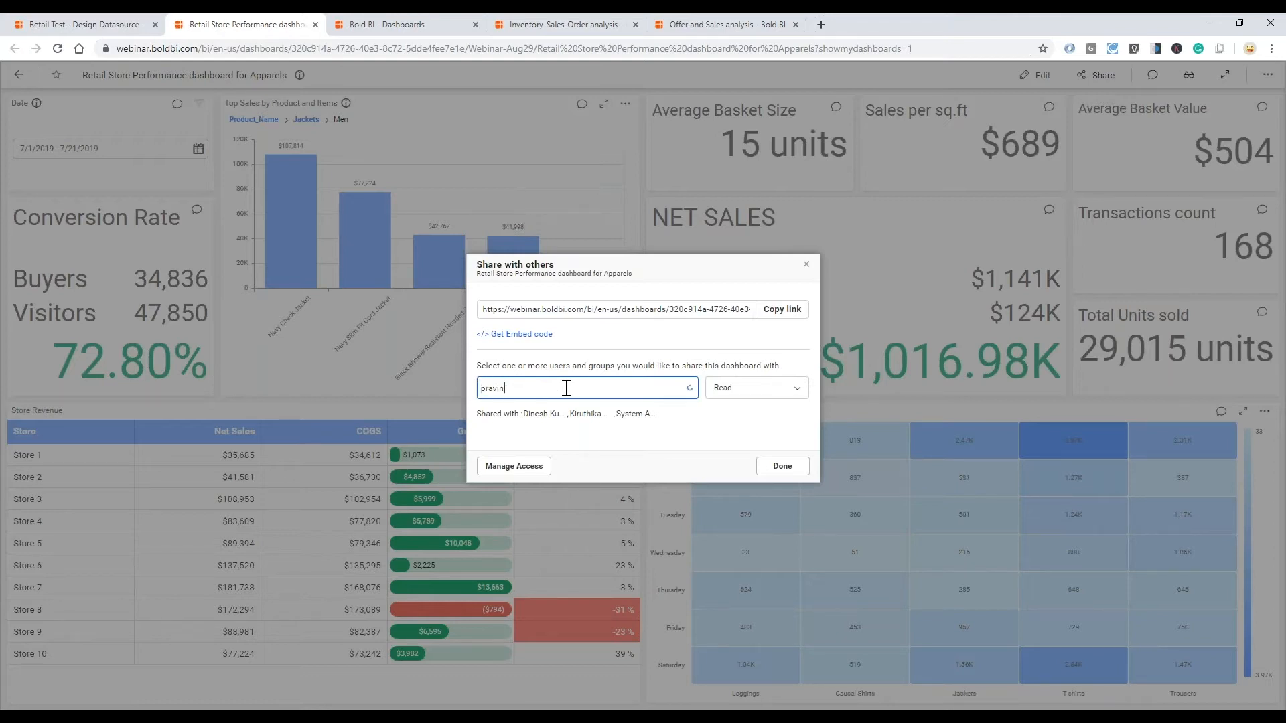
click(543, 419)
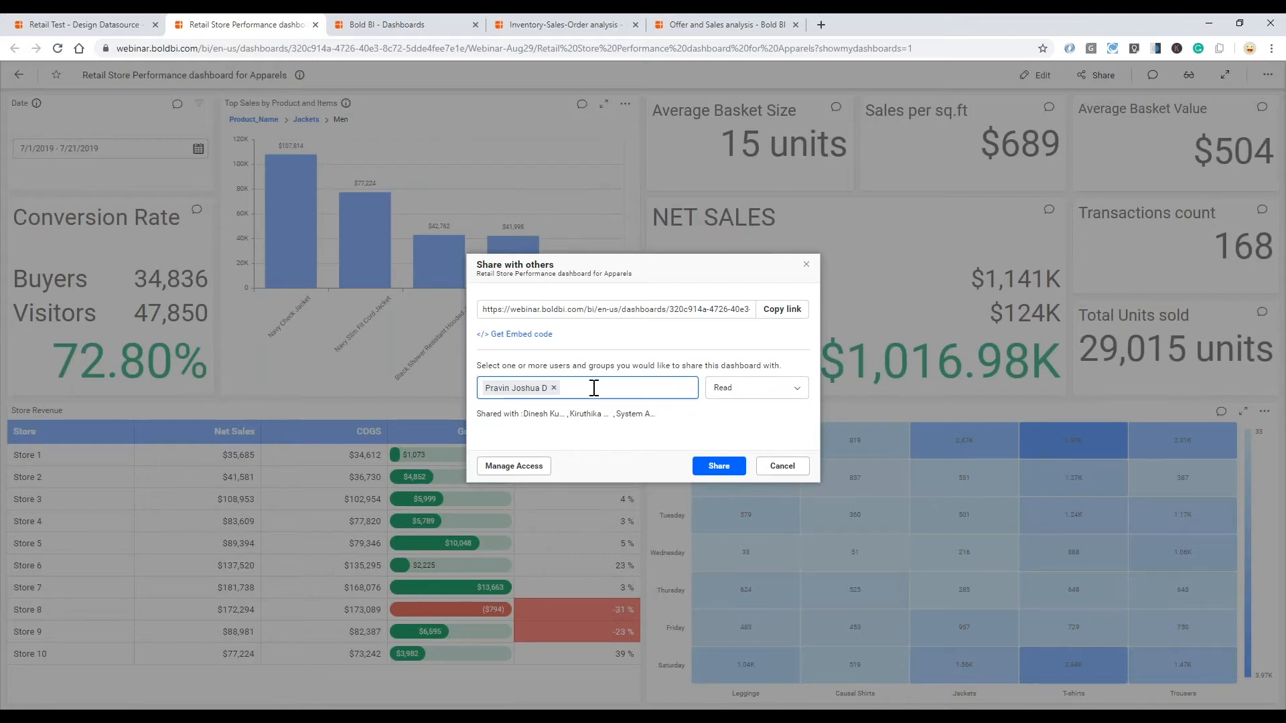
click(728, 467)
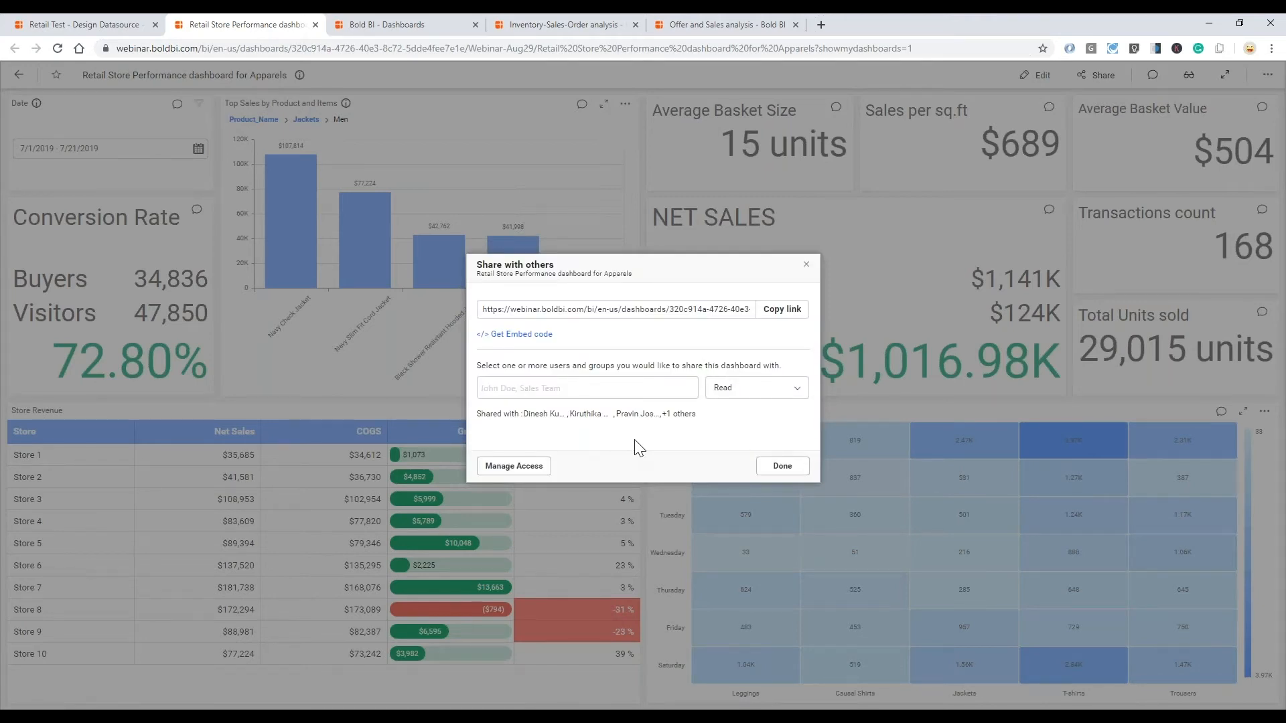
click(806, 265)
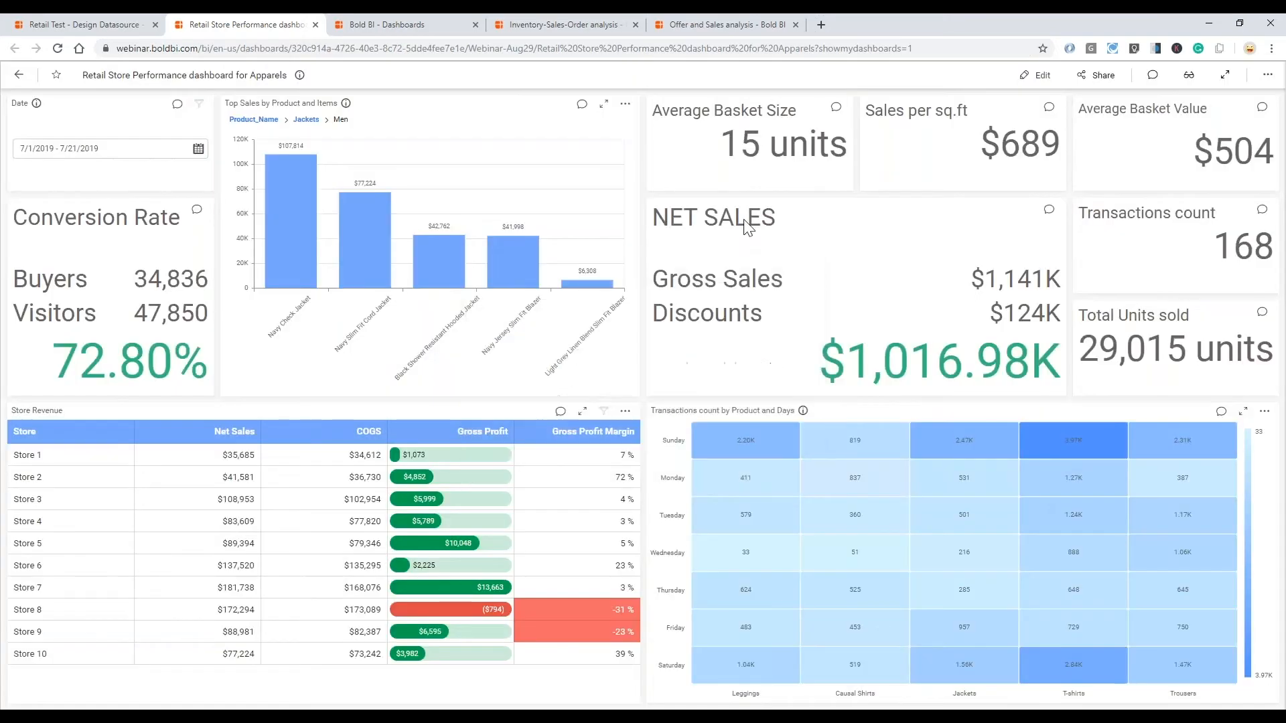
- Go to the Schedules page from the Bold BI dashboards list and start creating a schedule
click(402, 26)
drag(399, 24, 427, 22)
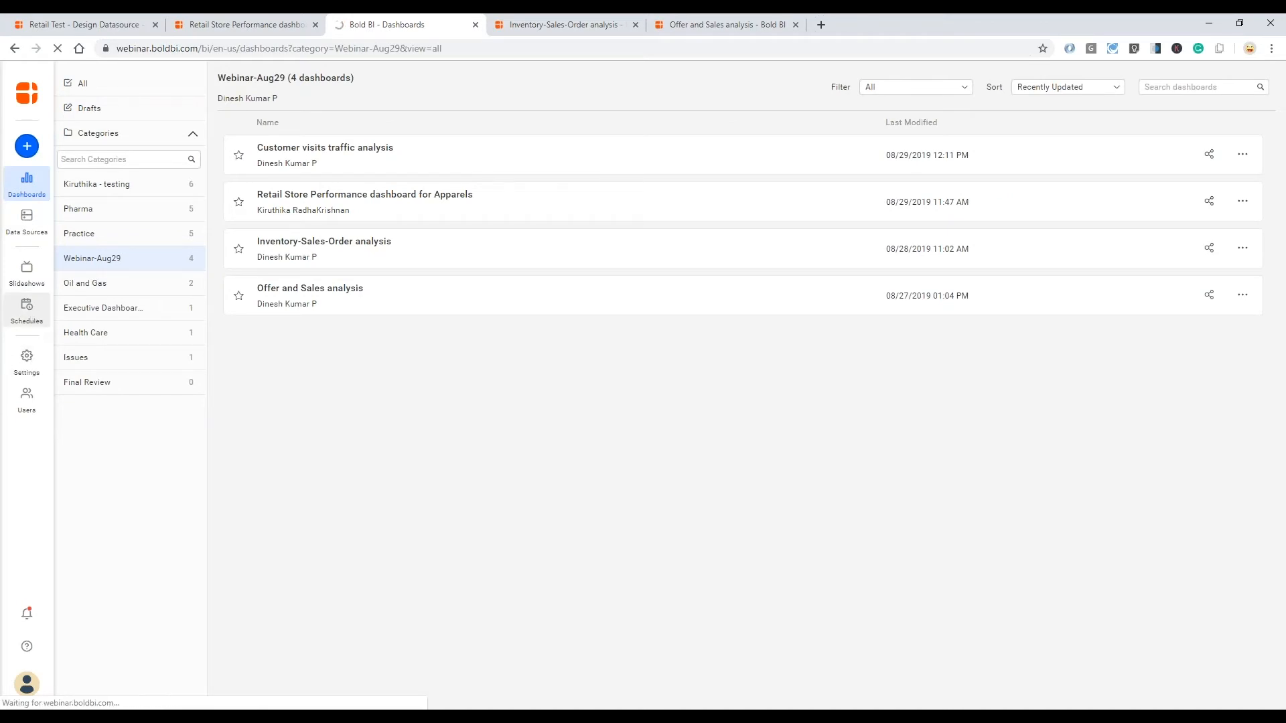
click(33, 323)
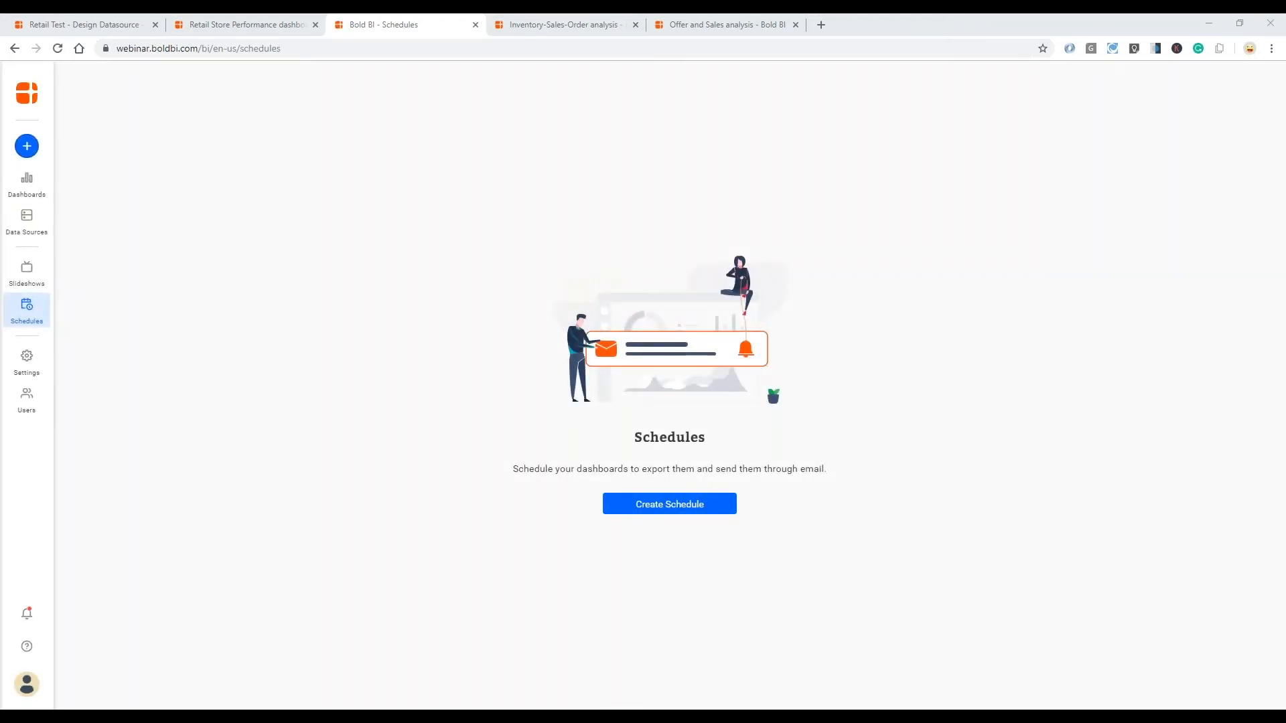
click(700, 512)
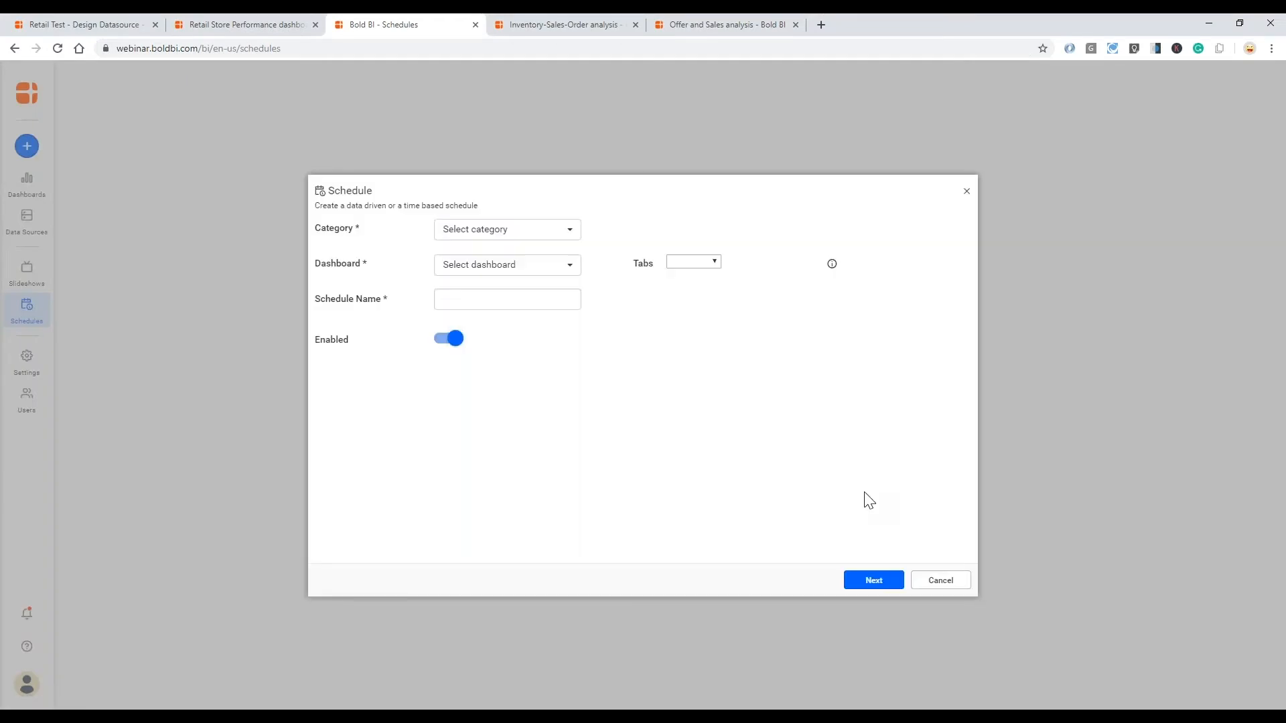
- Set the schedule's category to Webinar-Aug29 and its dashboard to Retail Store Performance dashboard for Apparels, and enter a schedule name beginning with Weekly
click(569, 231)
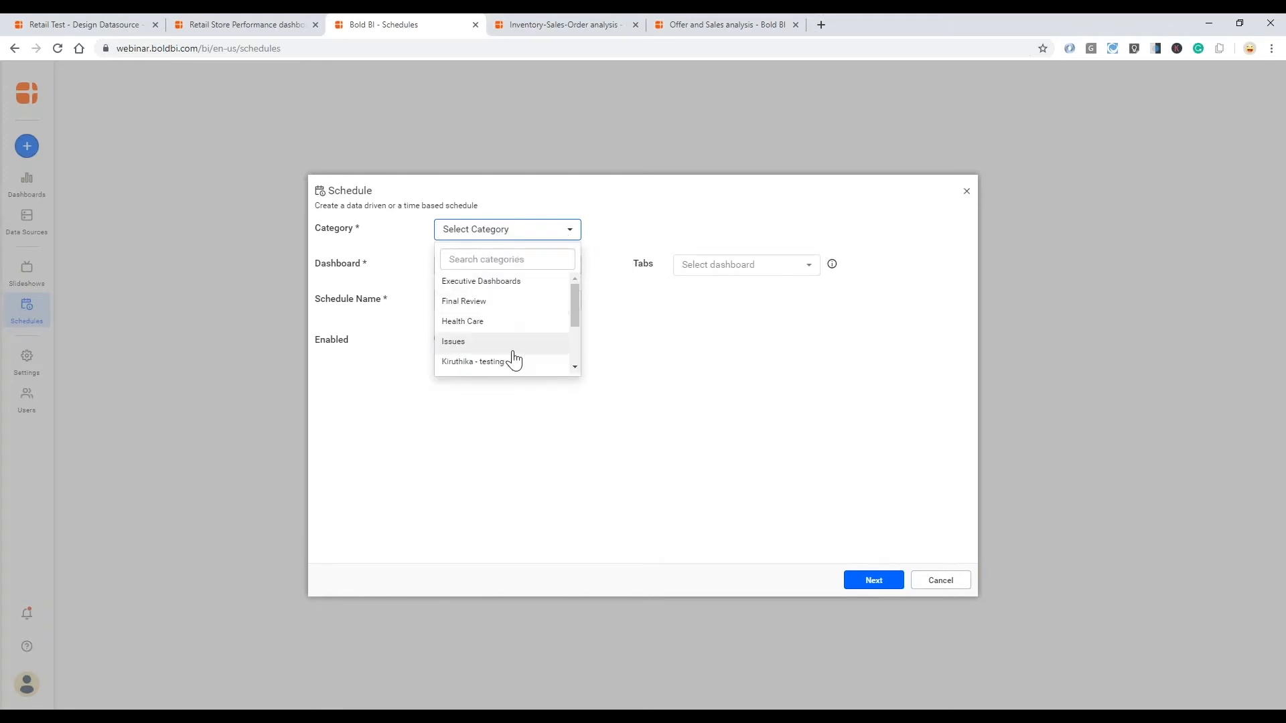
scroll(509, 359, down, 3)
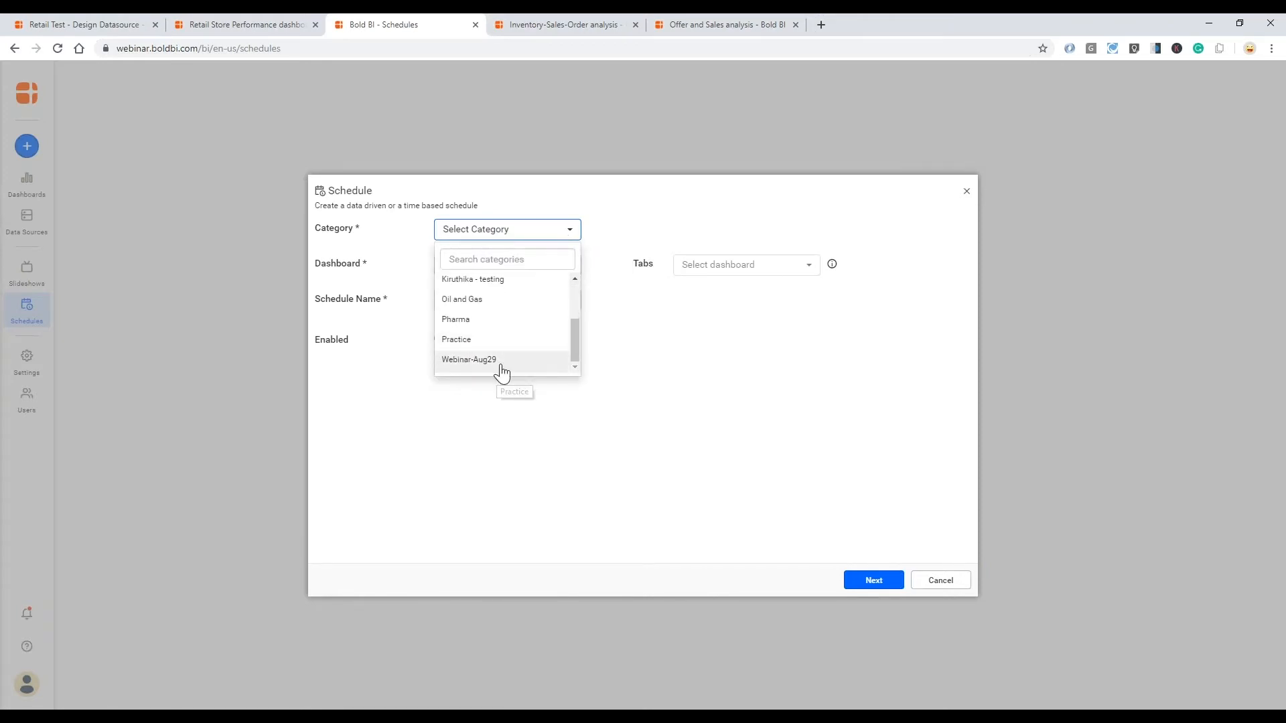
click(498, 364)
click(568, 271)
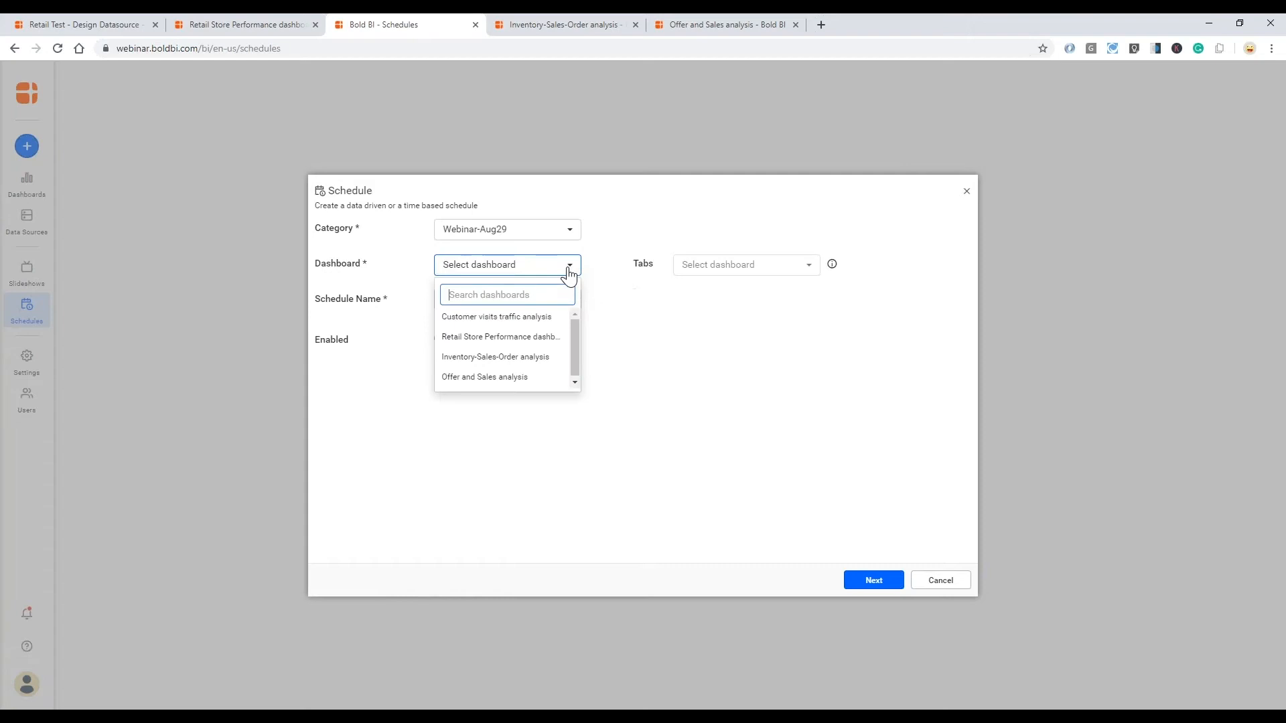
click(531, 338)
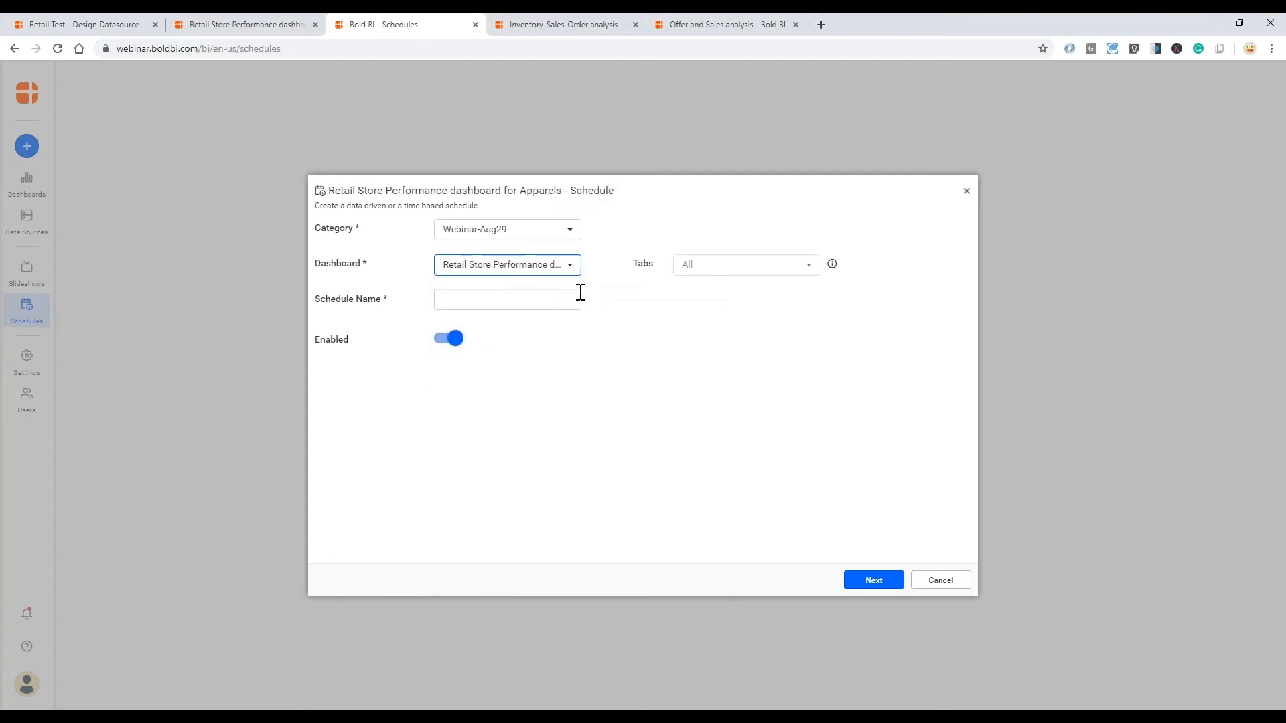
click(535, 300)
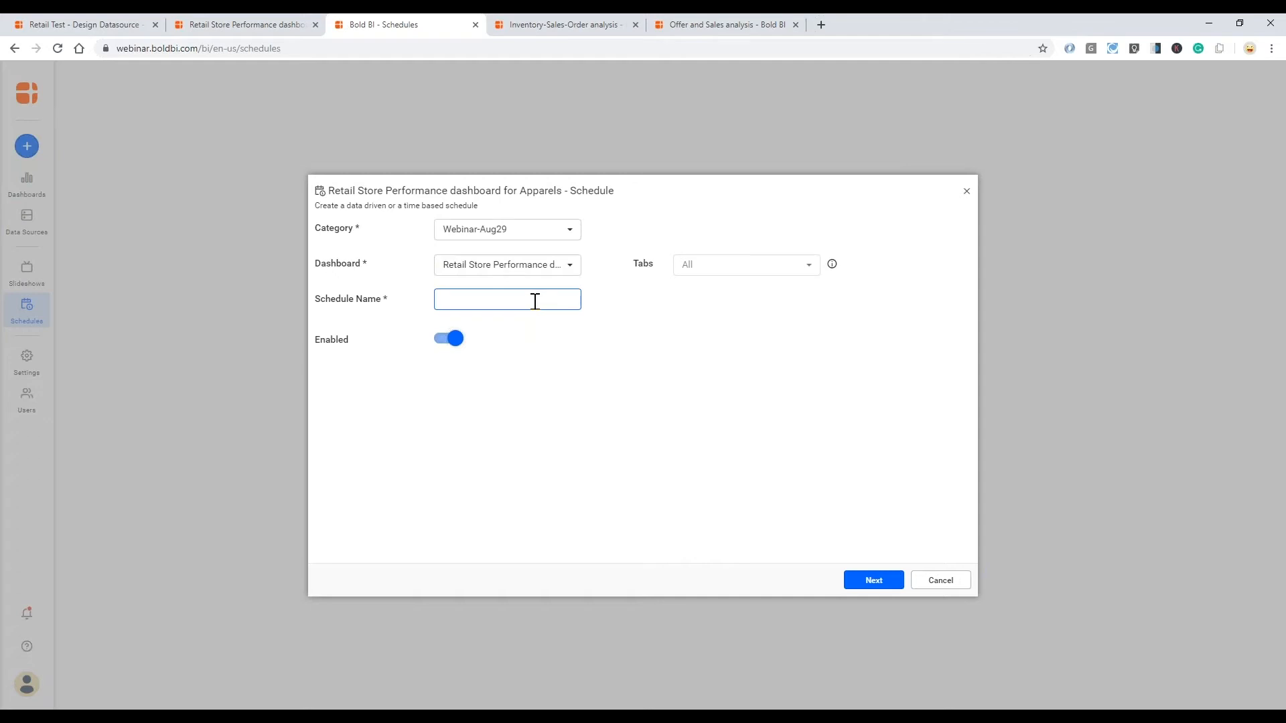
text(Weekly)
text(rt)
key(Tab)
click(874, 583)
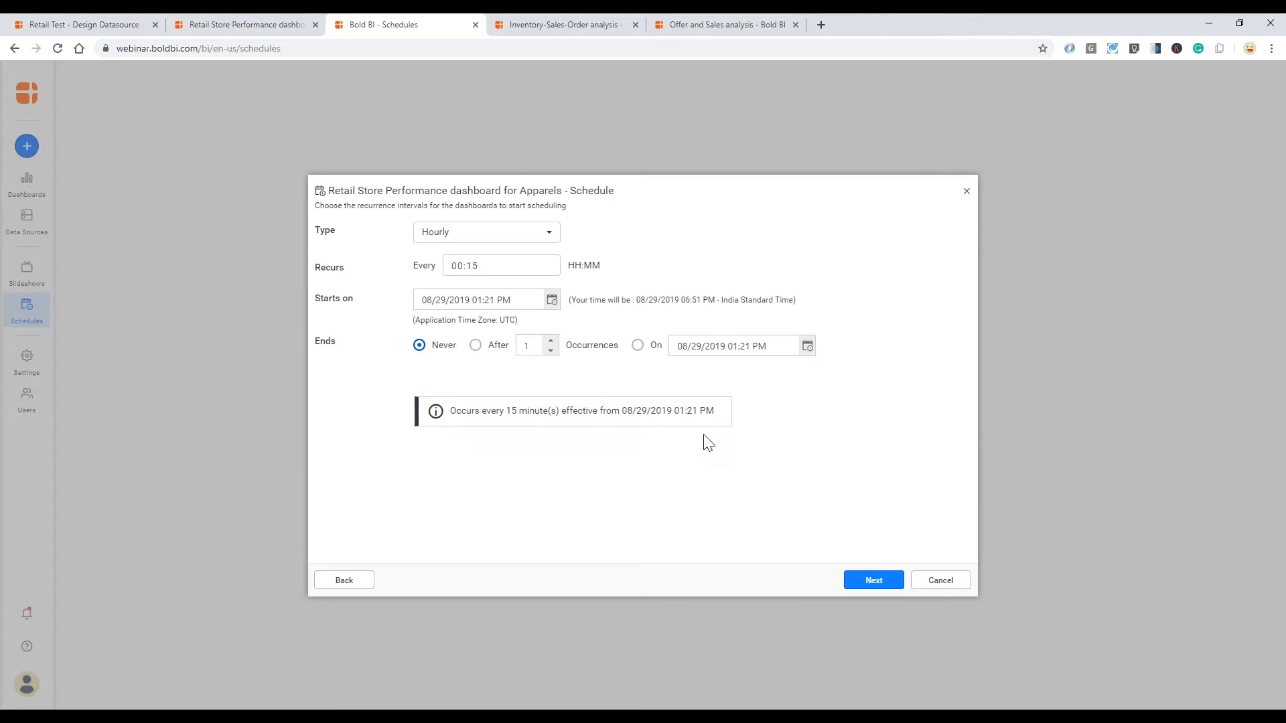
- Set the schedule's recurrence type to Weekly, running on Monday
click(548, 234)
click(481, 299)
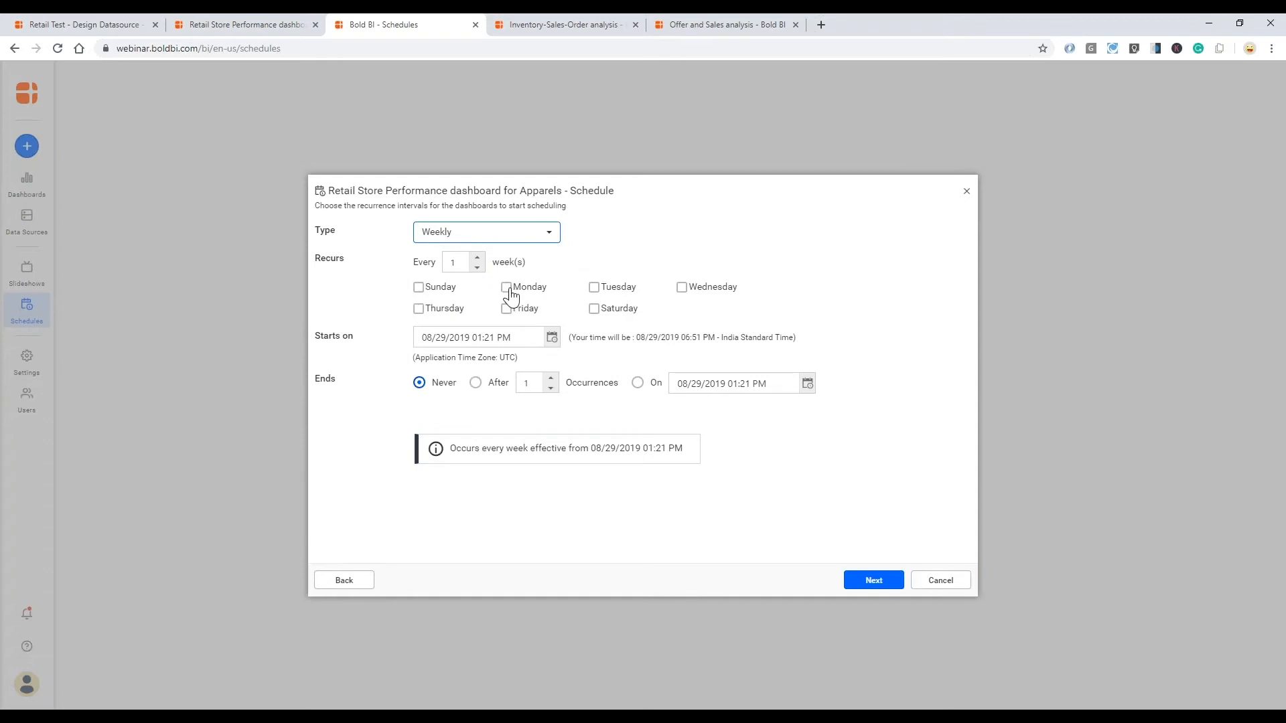
click(506, 288)
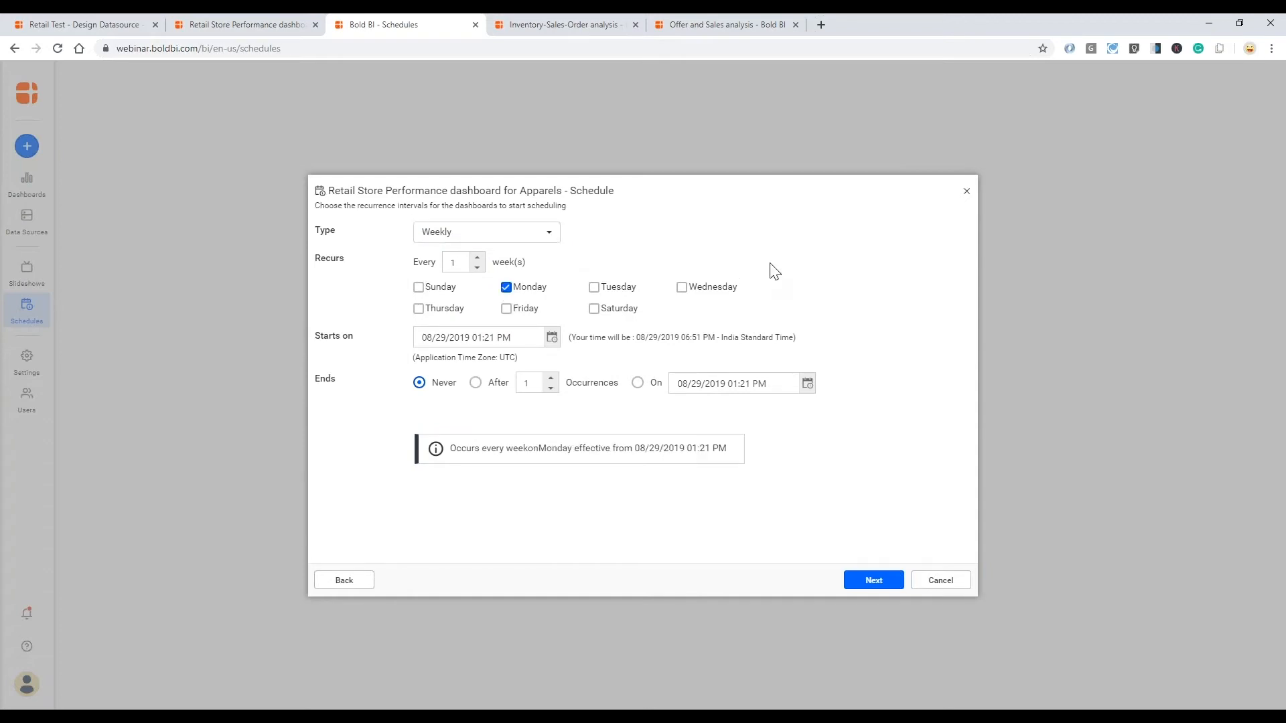
- Try ending the schedule after 20 occurrences, set its end back to Never, and continue to the subscriber settings
click(475, 383)
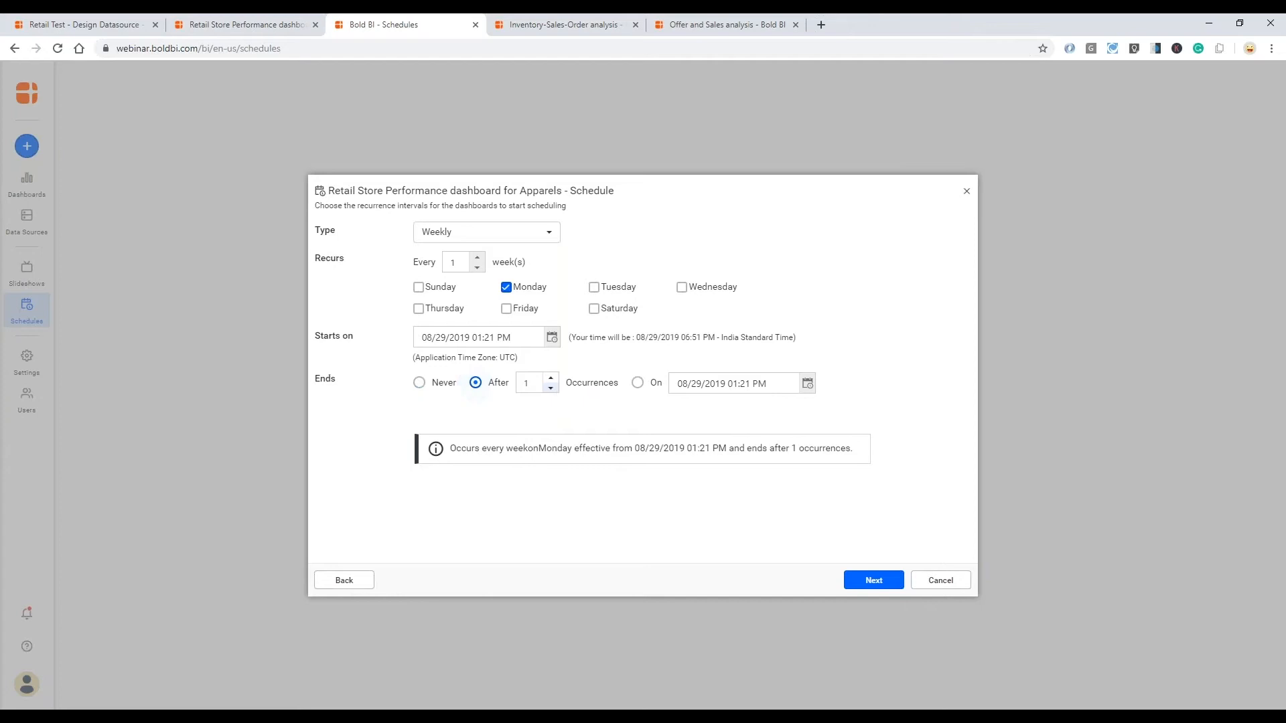
click(531, 386)
text(20)
click(422, 386)
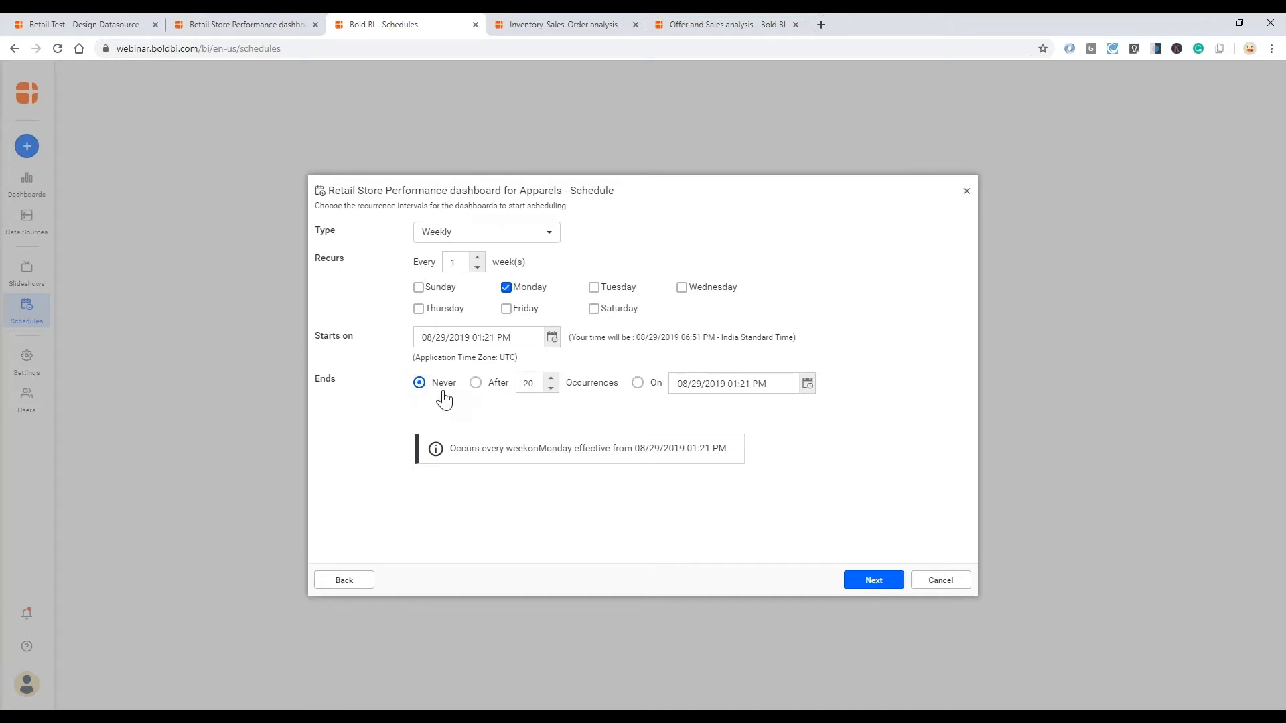
click(874, 581)
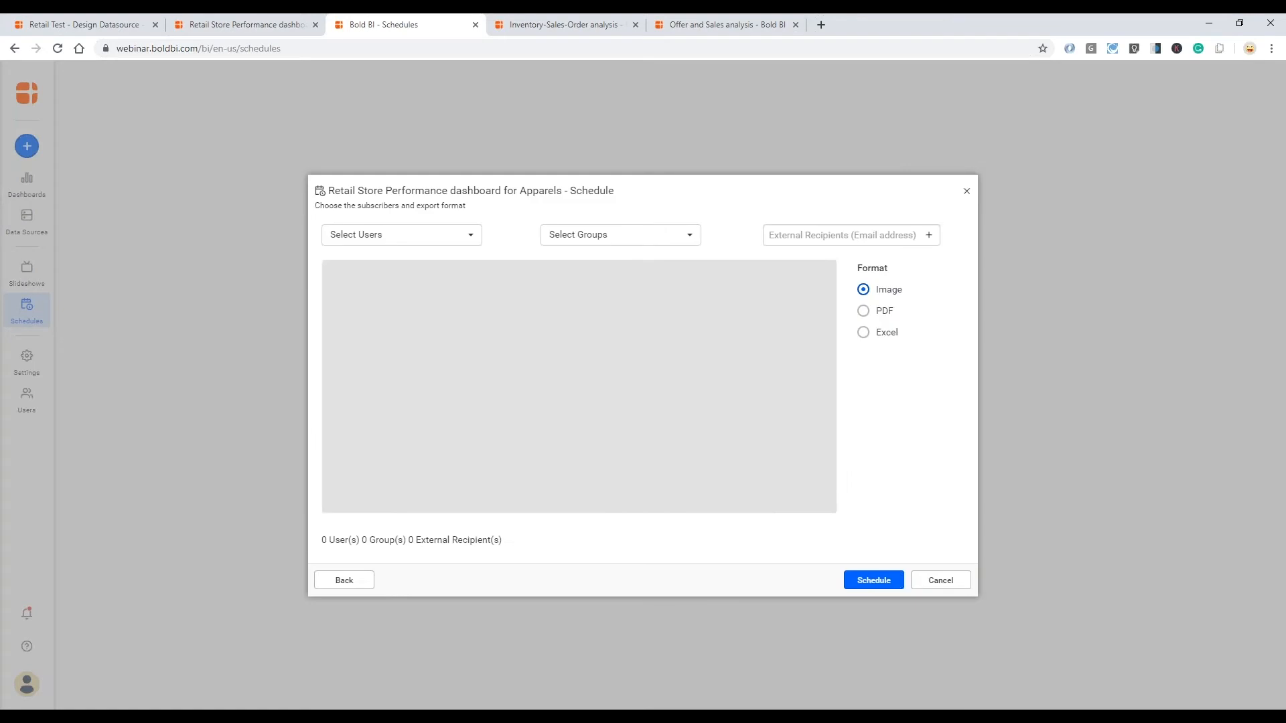
- Search for a colleague by name, add them as a subscriber to the schedule, and cancel the schedule
click(471, 235)
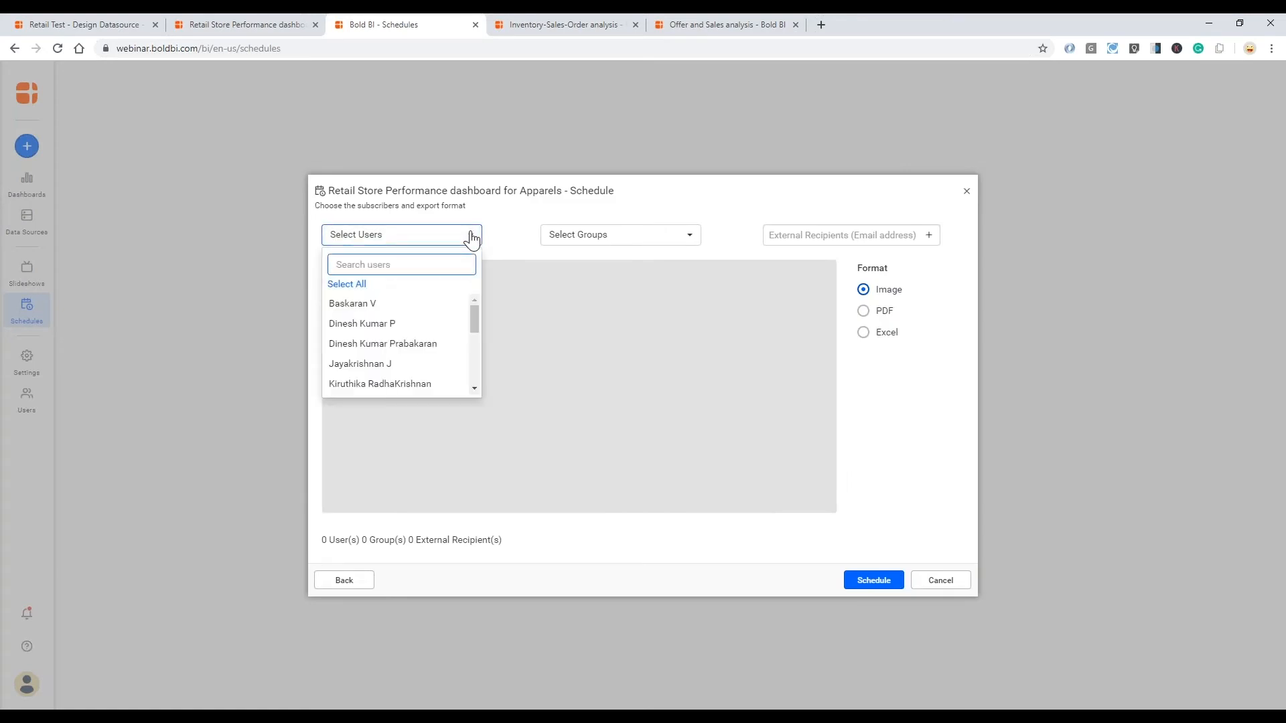
text(pravin)
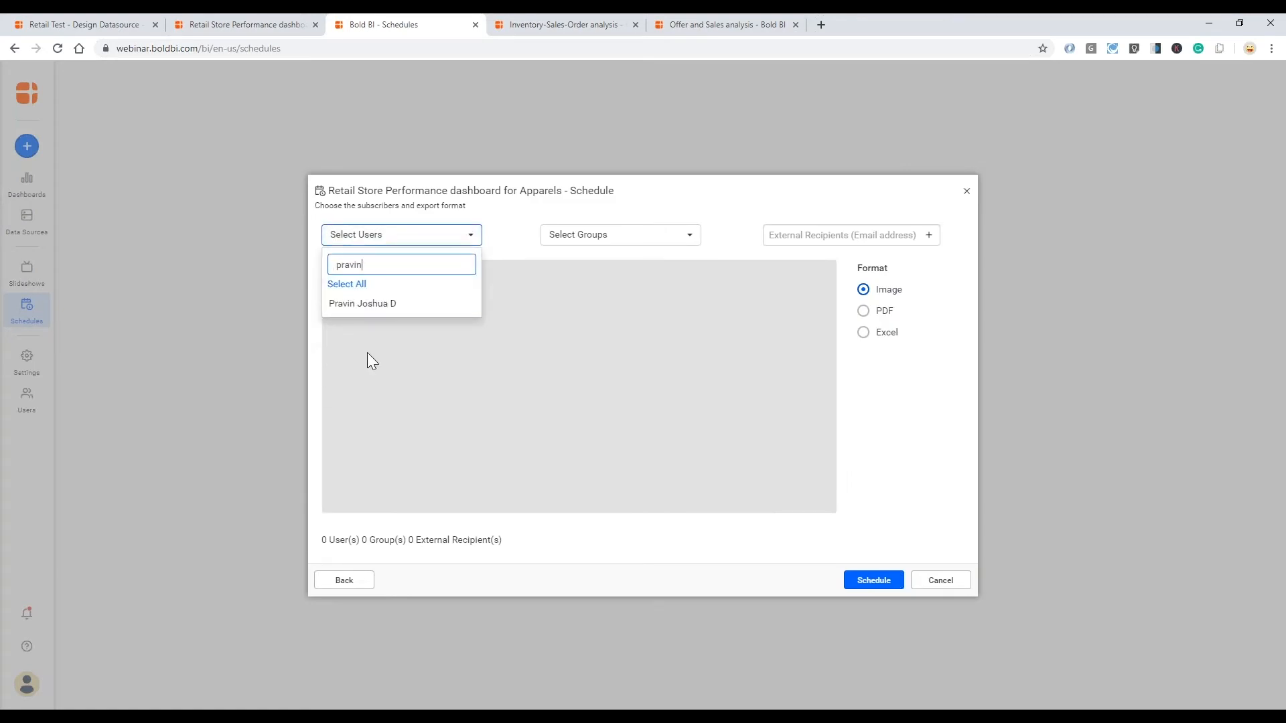
click(371, 303)
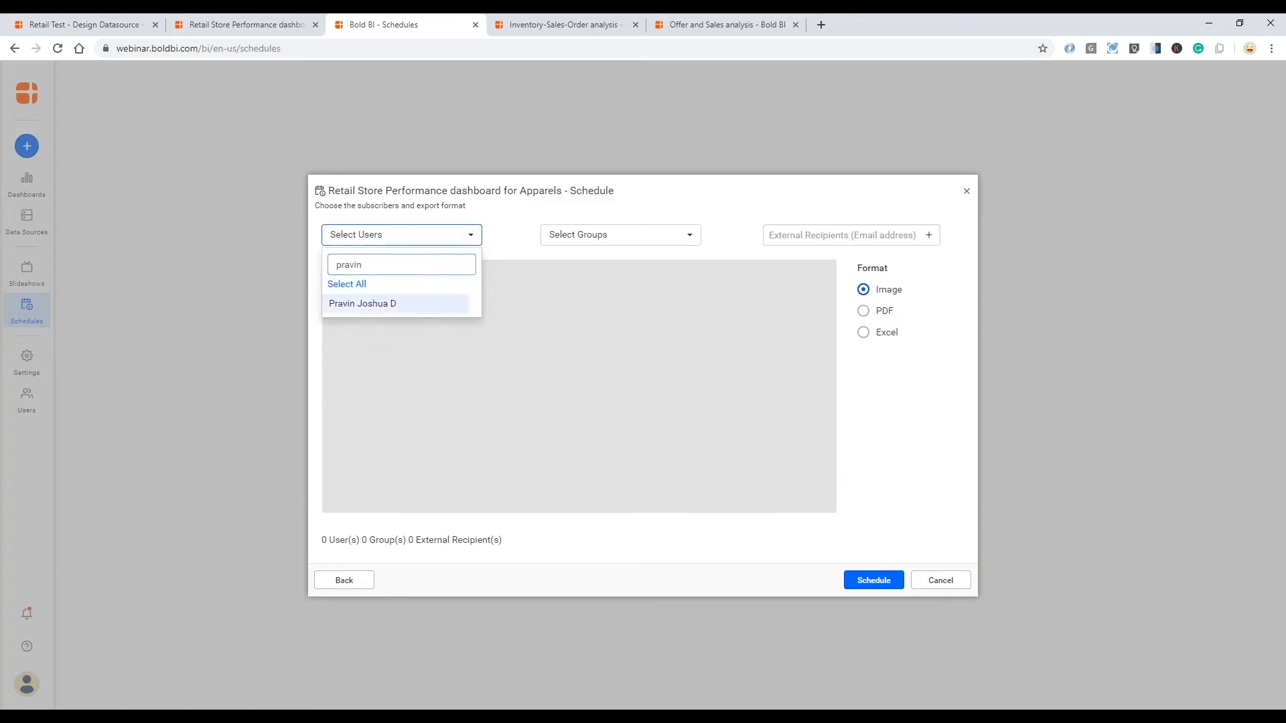
click(613, 388)
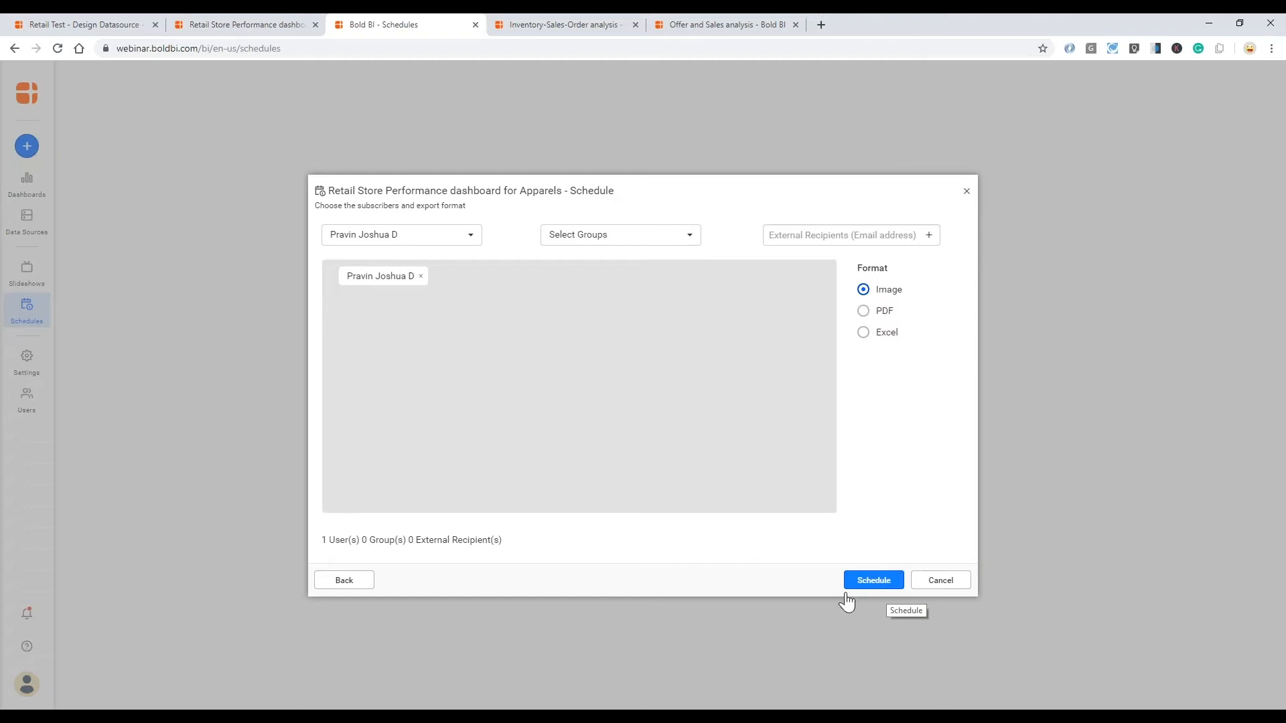
key(alt+Tab)
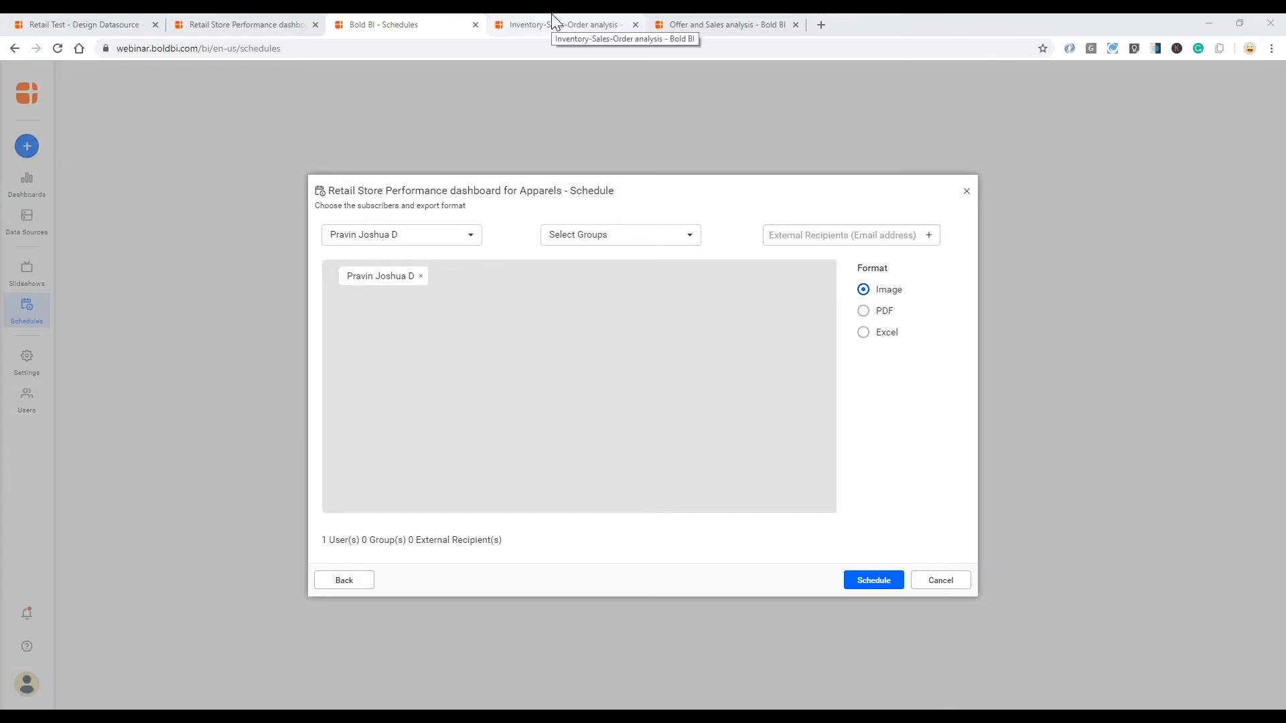
click(963, 584)
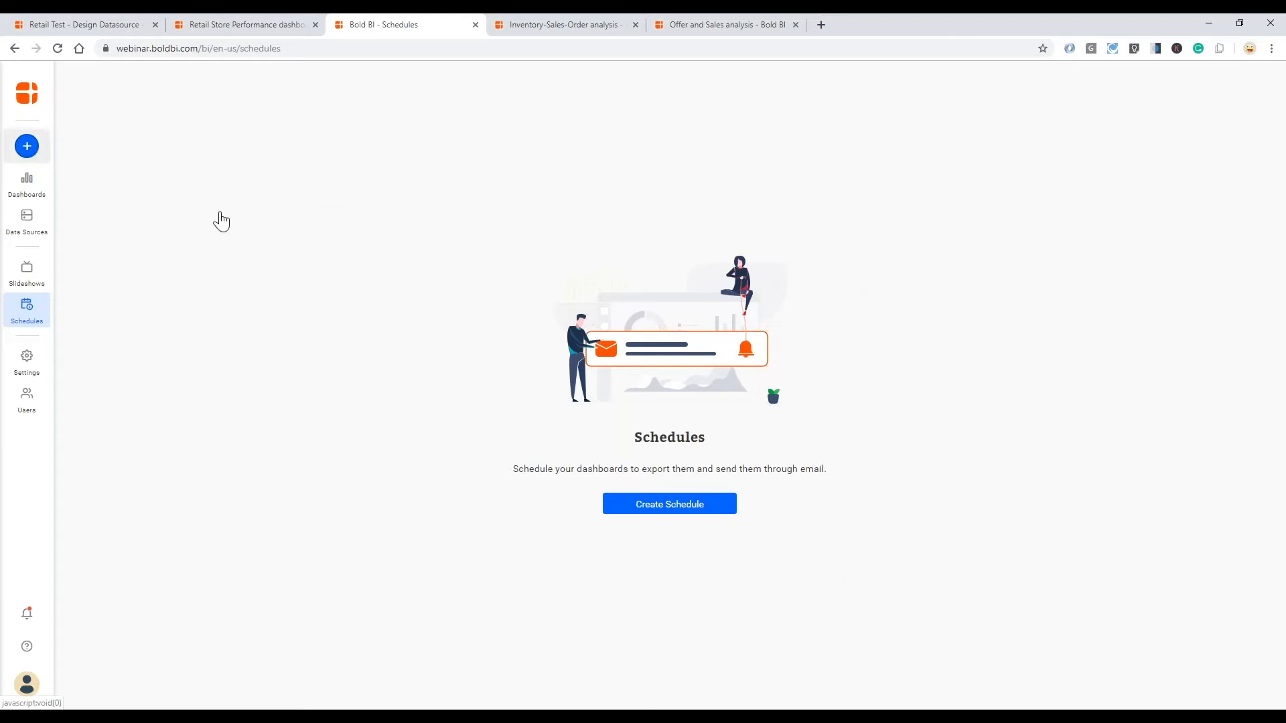
- Create a new dashboard named Customer Visits Traffic Analysis and open it in the dashboard designer
click(26, 146)
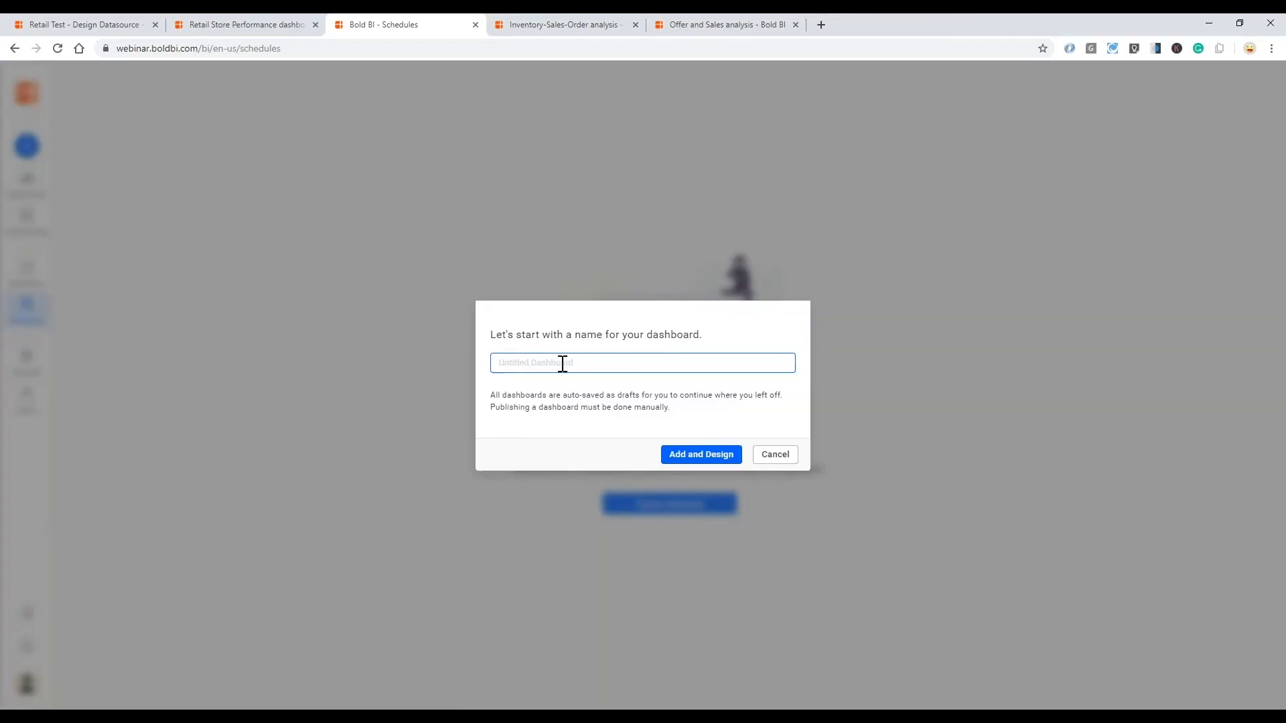
text(t)
key(BackSpace)
text(Customer Viso)
key(BackSpace)
text(its Traffic Analysis)
click(613, 417)
click(696, 455)
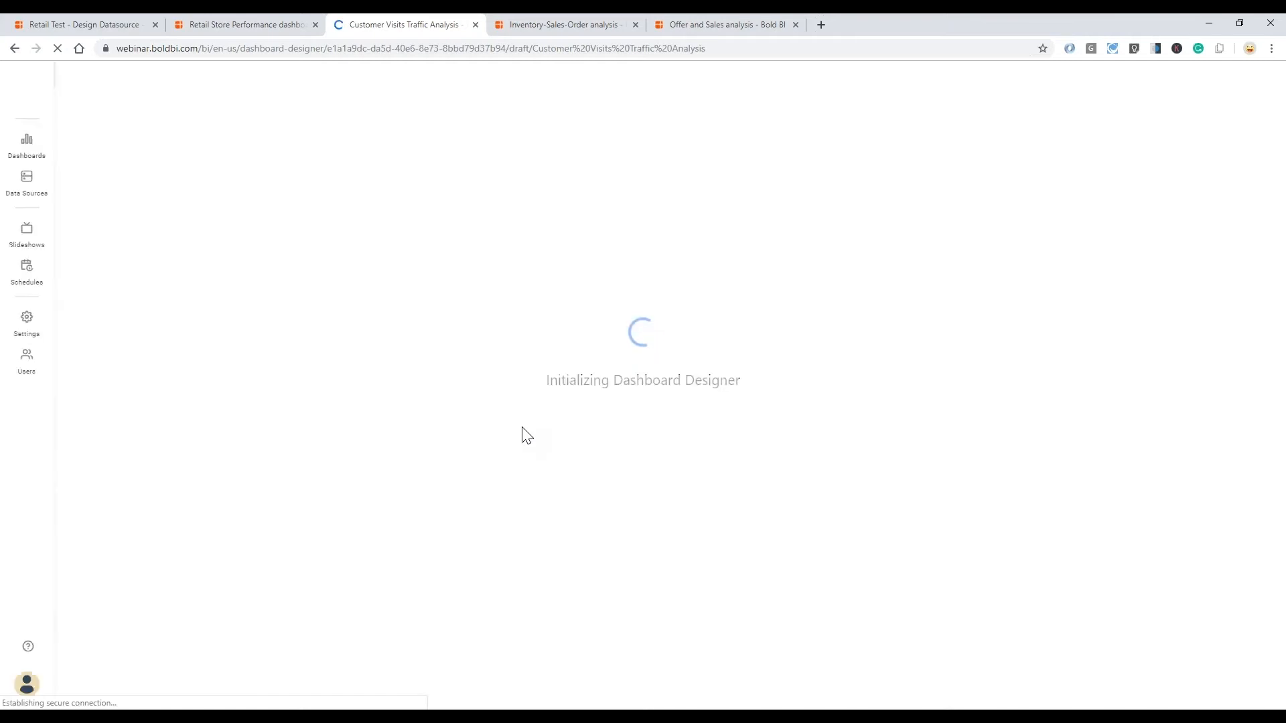
- Add the existing retail webinar data source to the Customer Visits Traffic Analysis dashboard
click(600, 21)
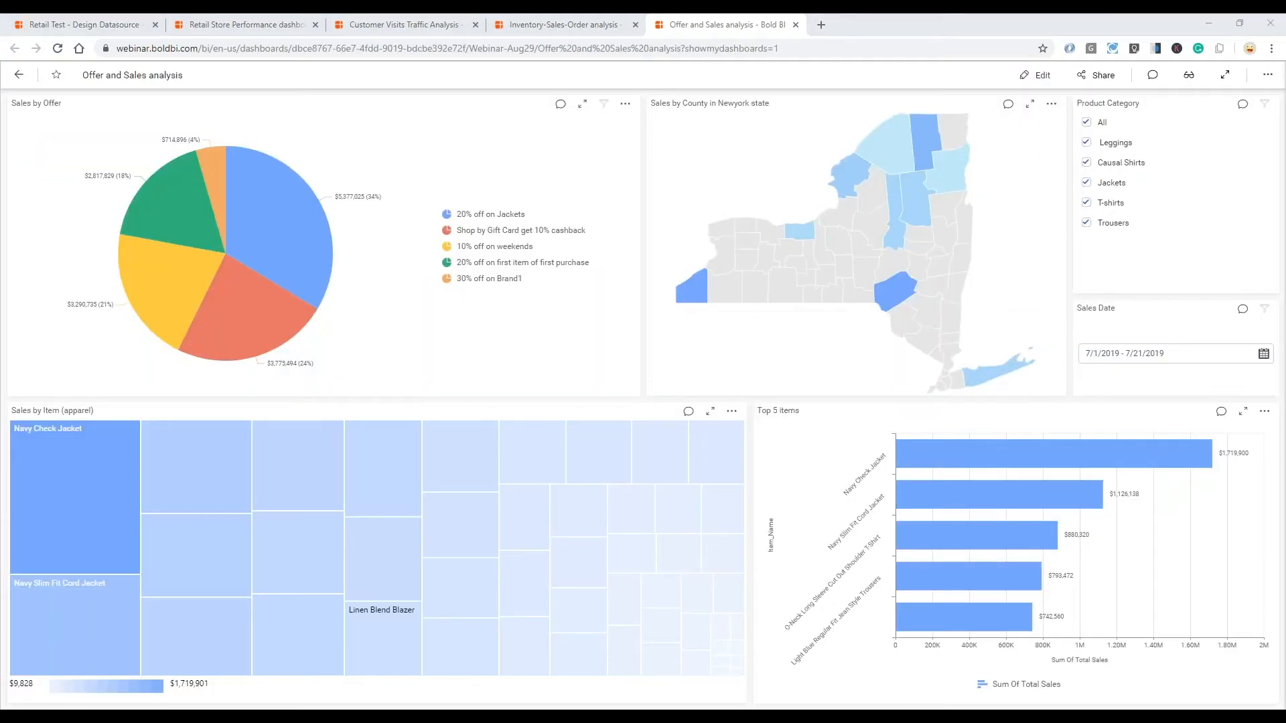
click(410, 23)
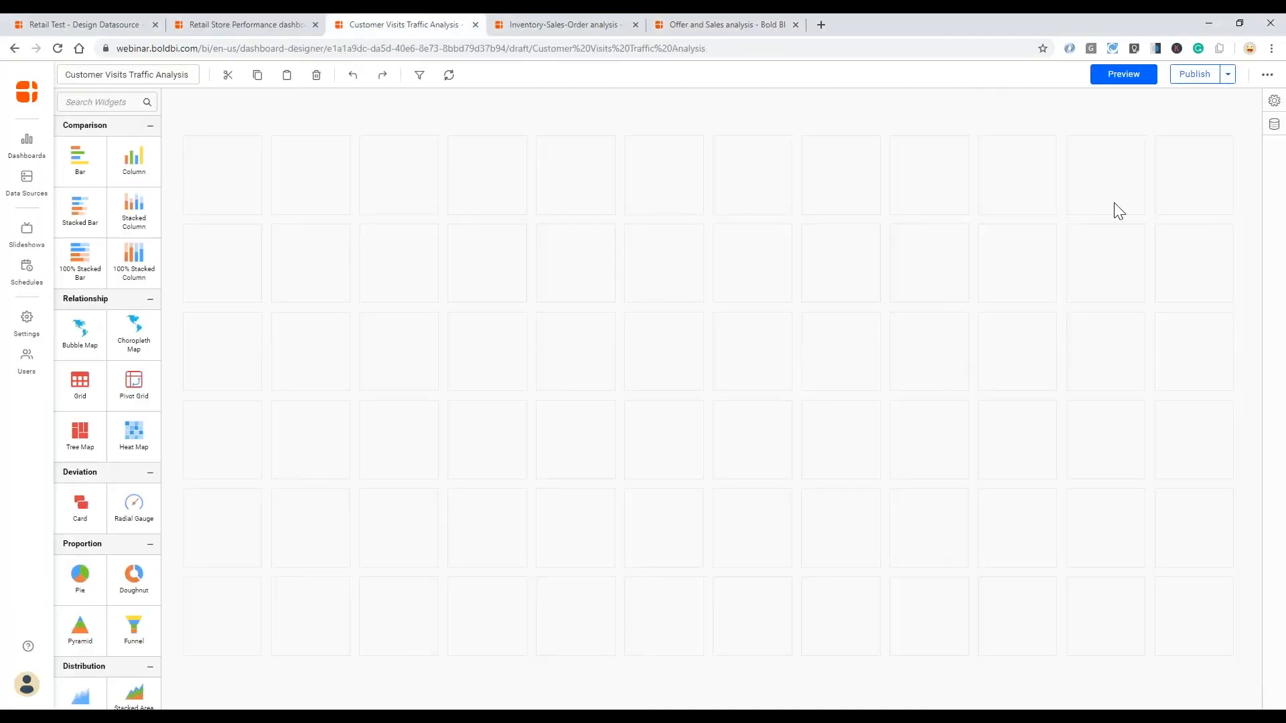
click(1269, 128)
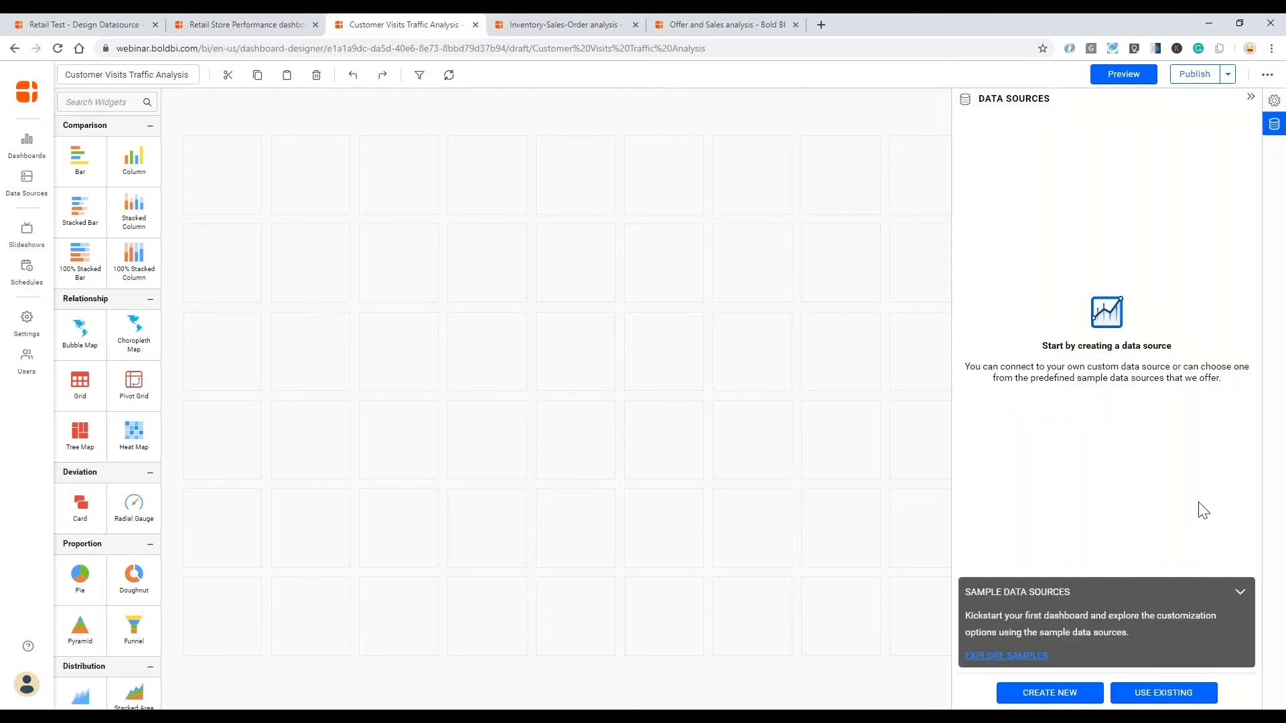
click(1167, 693)
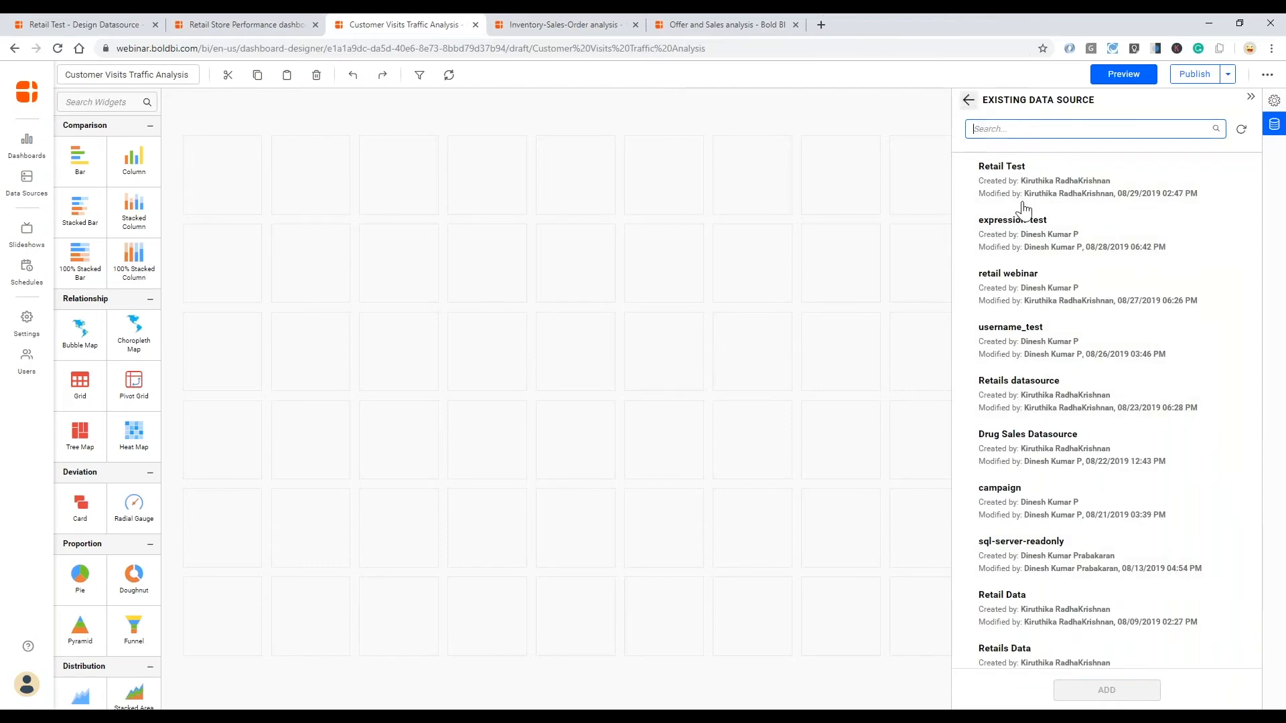
click(1178, 303)
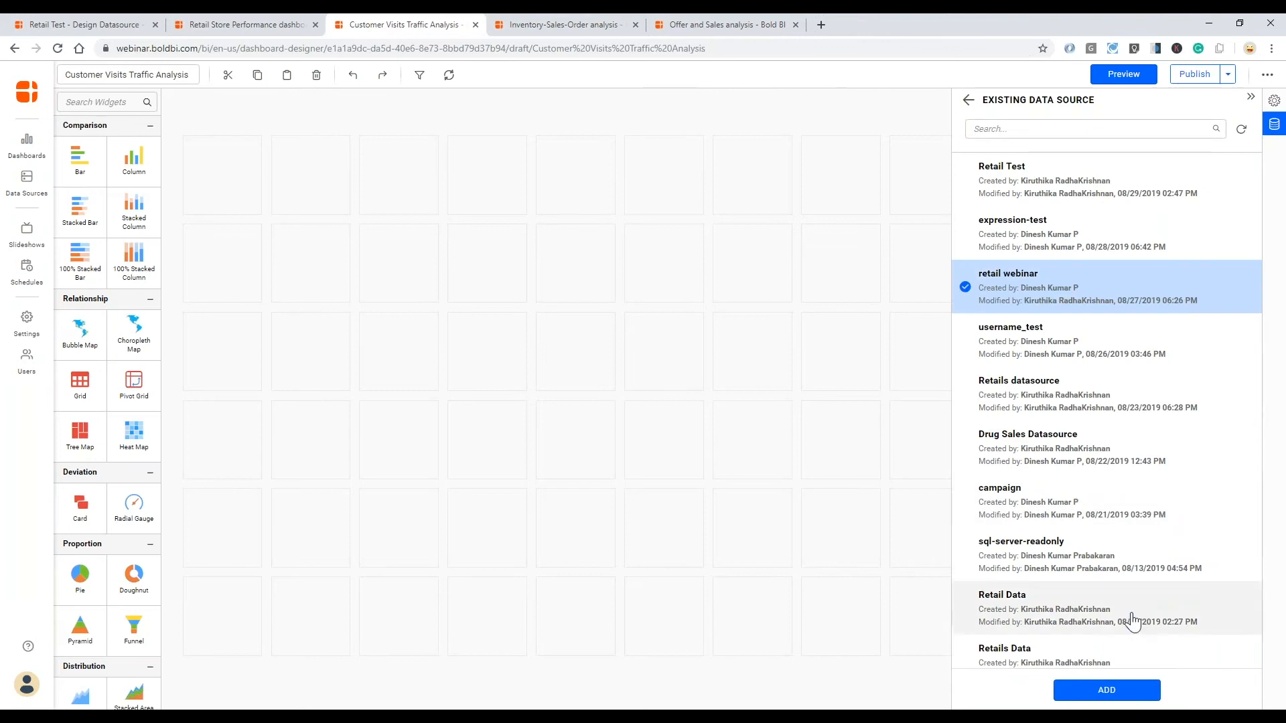
click(1106, 690)
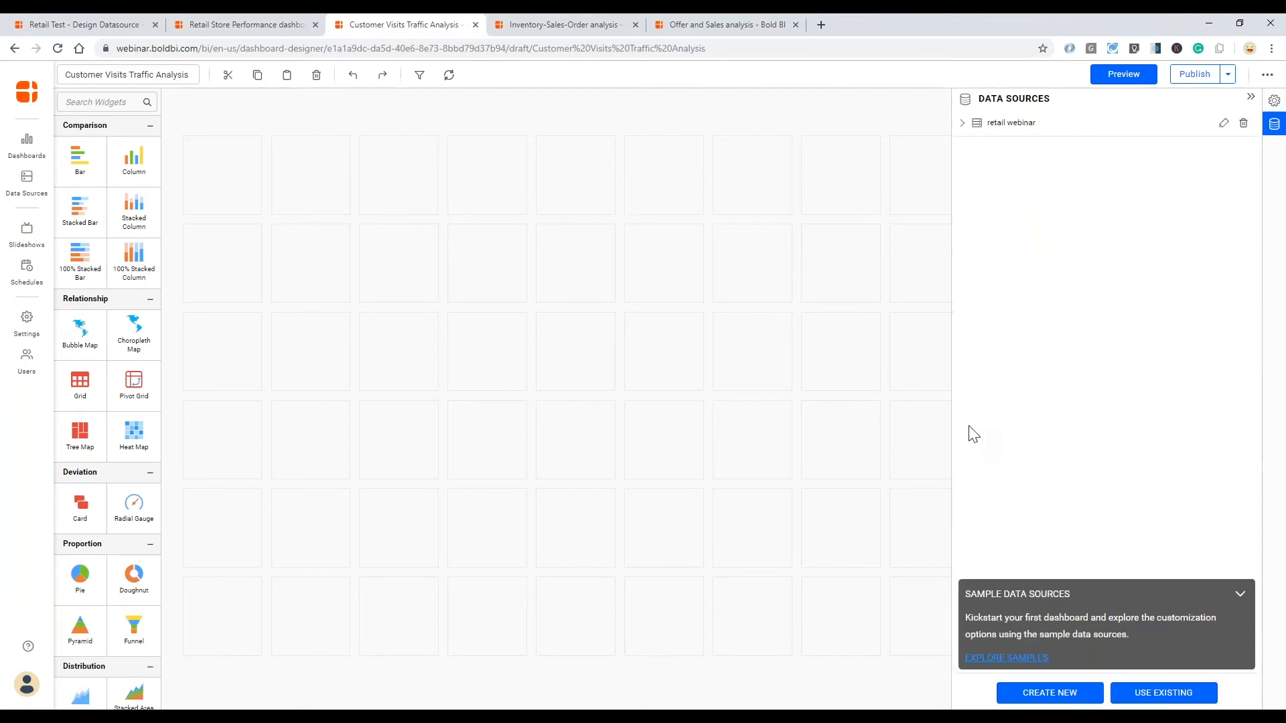
click(1250, 98)
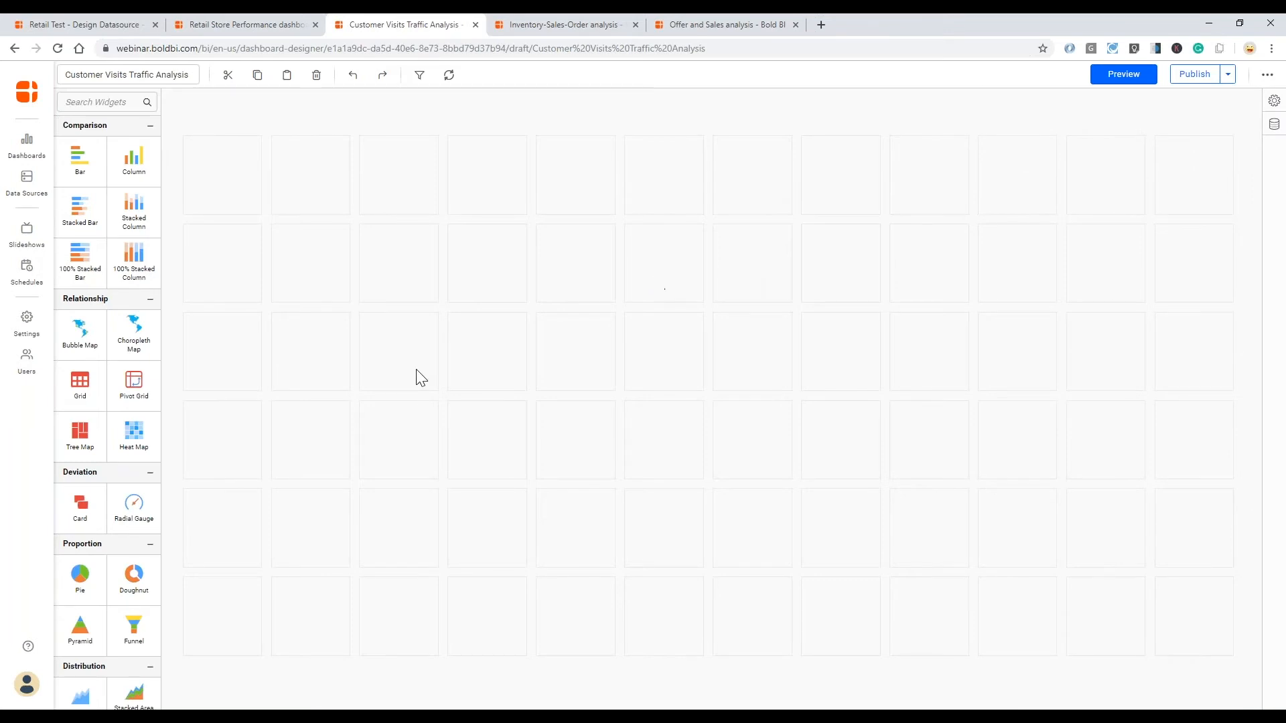
- Place a Heat Map widget on the dashboard canvas, spanning the first five columns below the top row
click(333, 718)
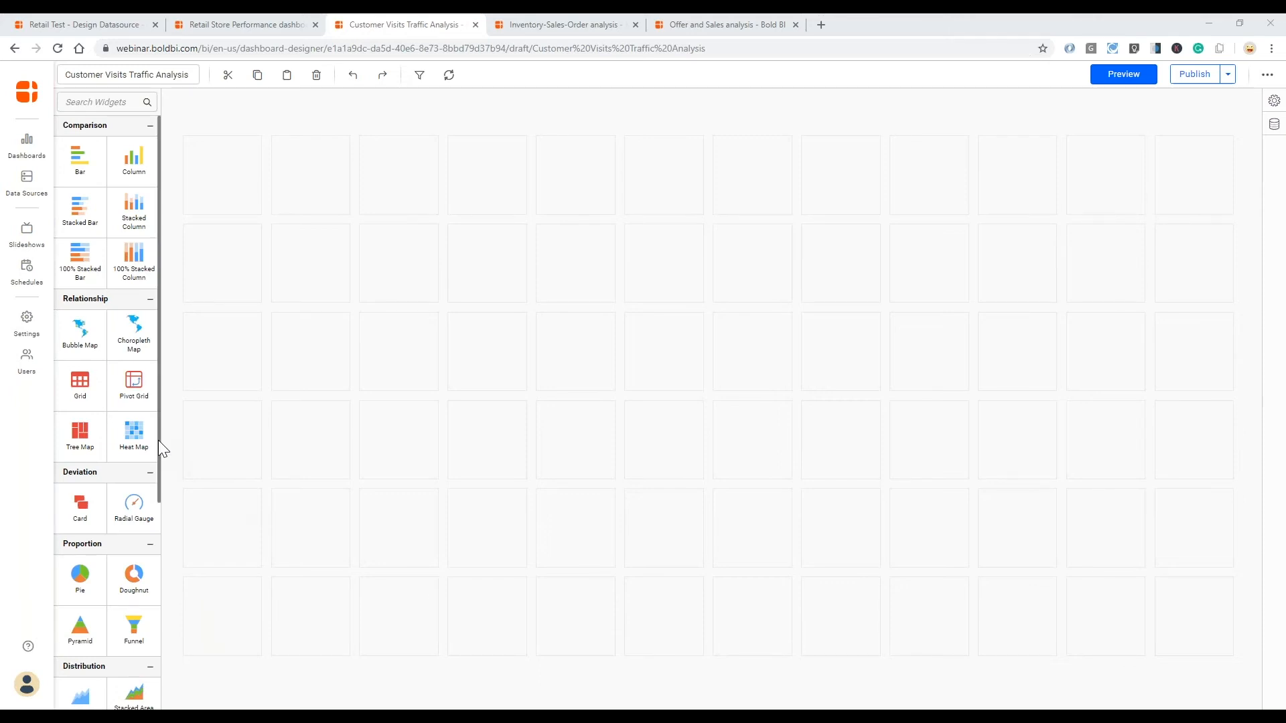
mouse_move(152, 447)
drag(148, 448, 581, 625)
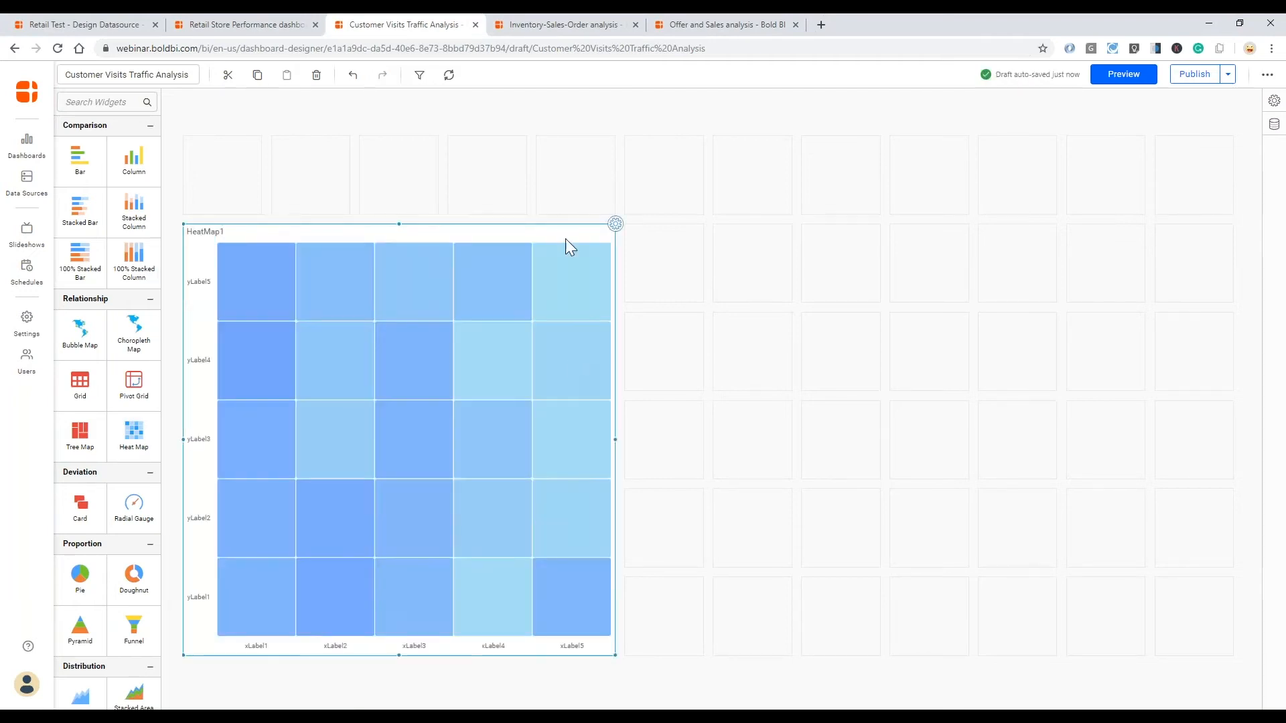
- Assign Product_Name to the heat map's X-Axis and Sale_Date to its Y-Axis
click(615, 226)
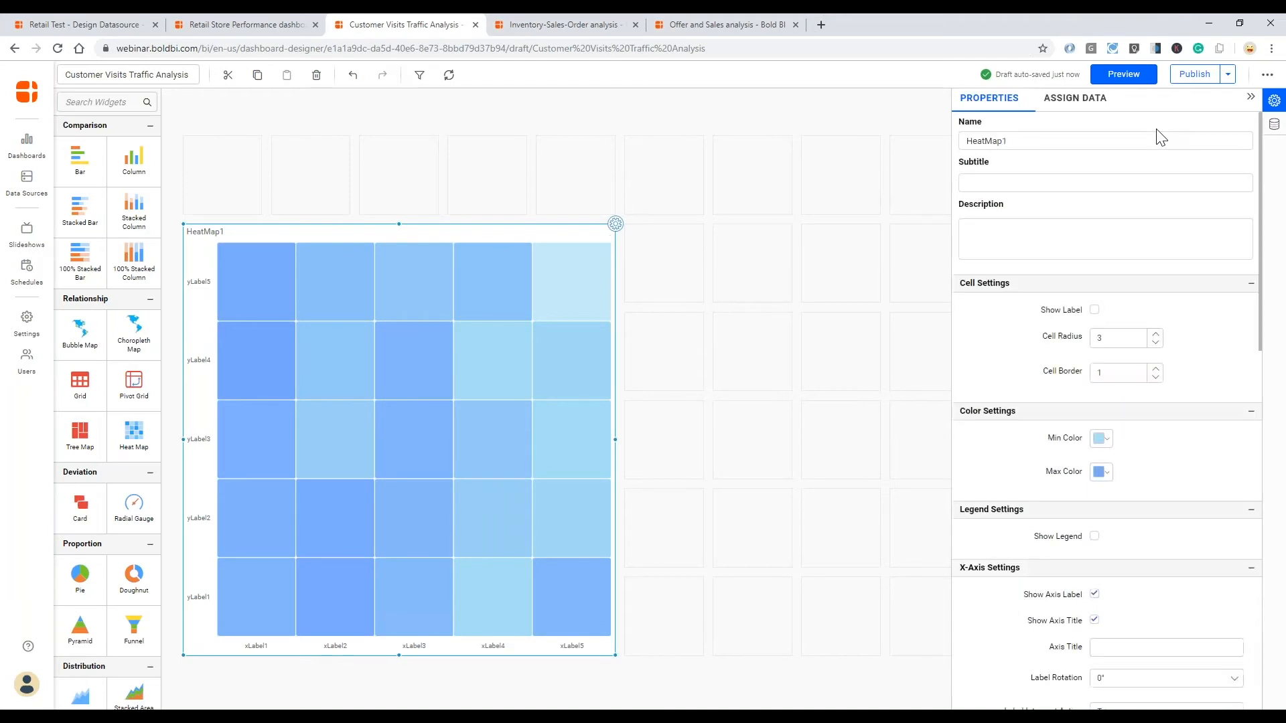
click(1081, 106)
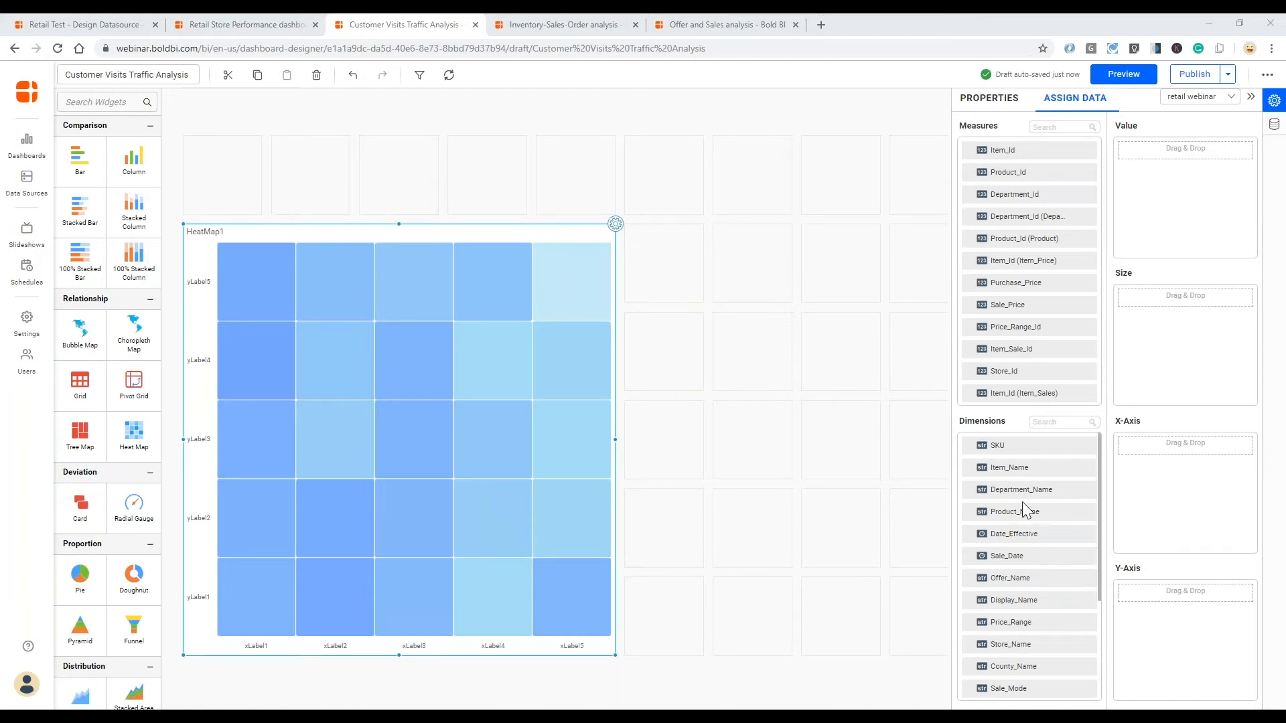
drag(1071, 511, 1138, 456)
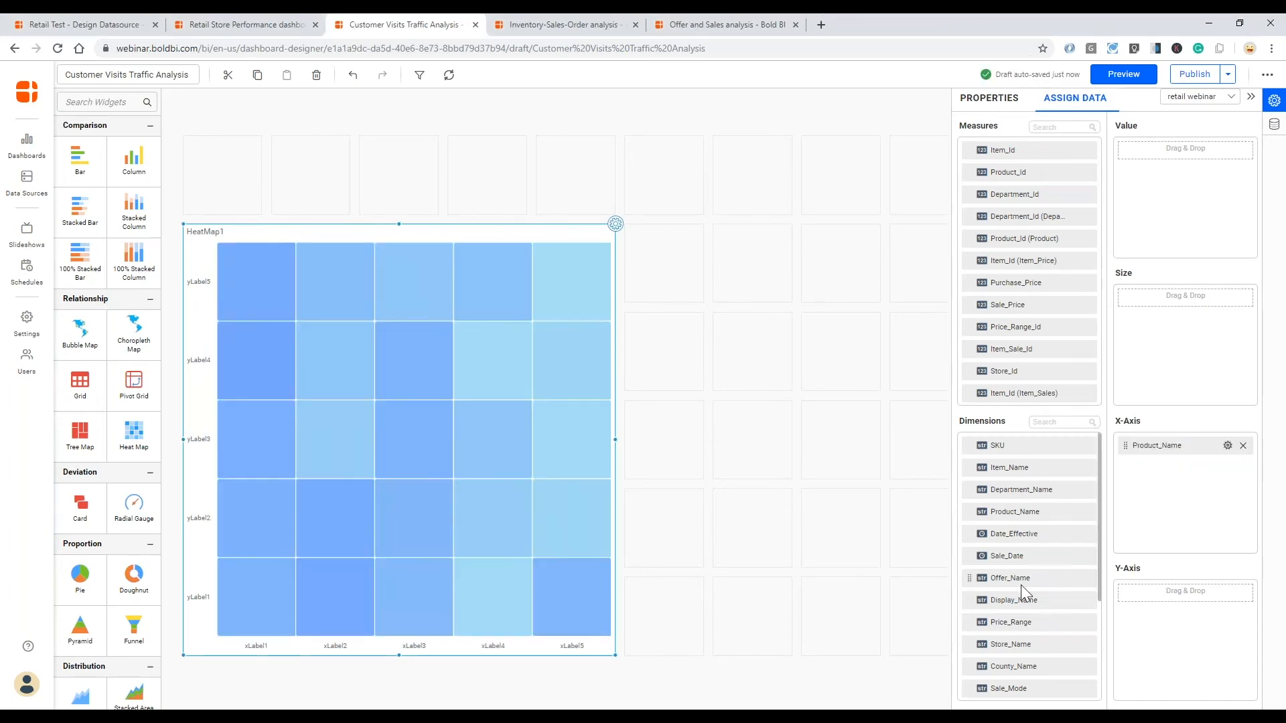
scroll(1021, 652, down, 1)
scroll(1024, 653, down, 1)
scroll(1030, 659, up, 2)
click(1050, 422)
text(sale)
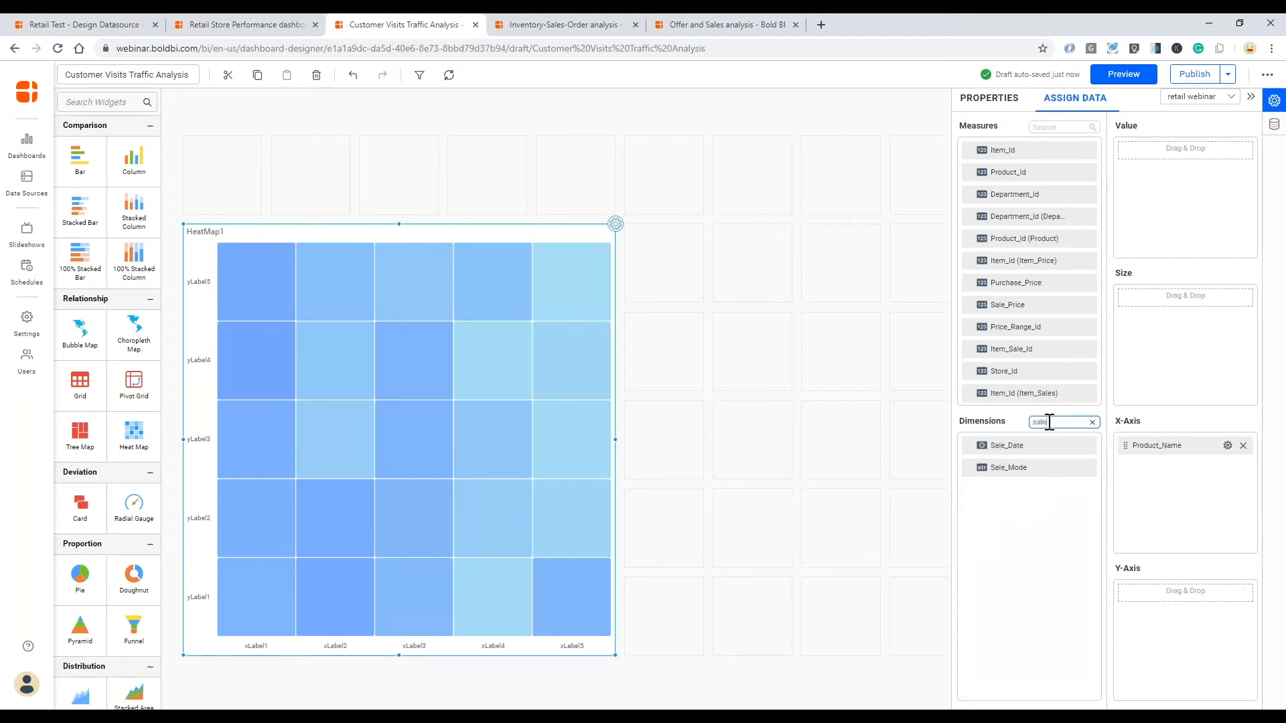
drag(1014, 449, 1141, 631)
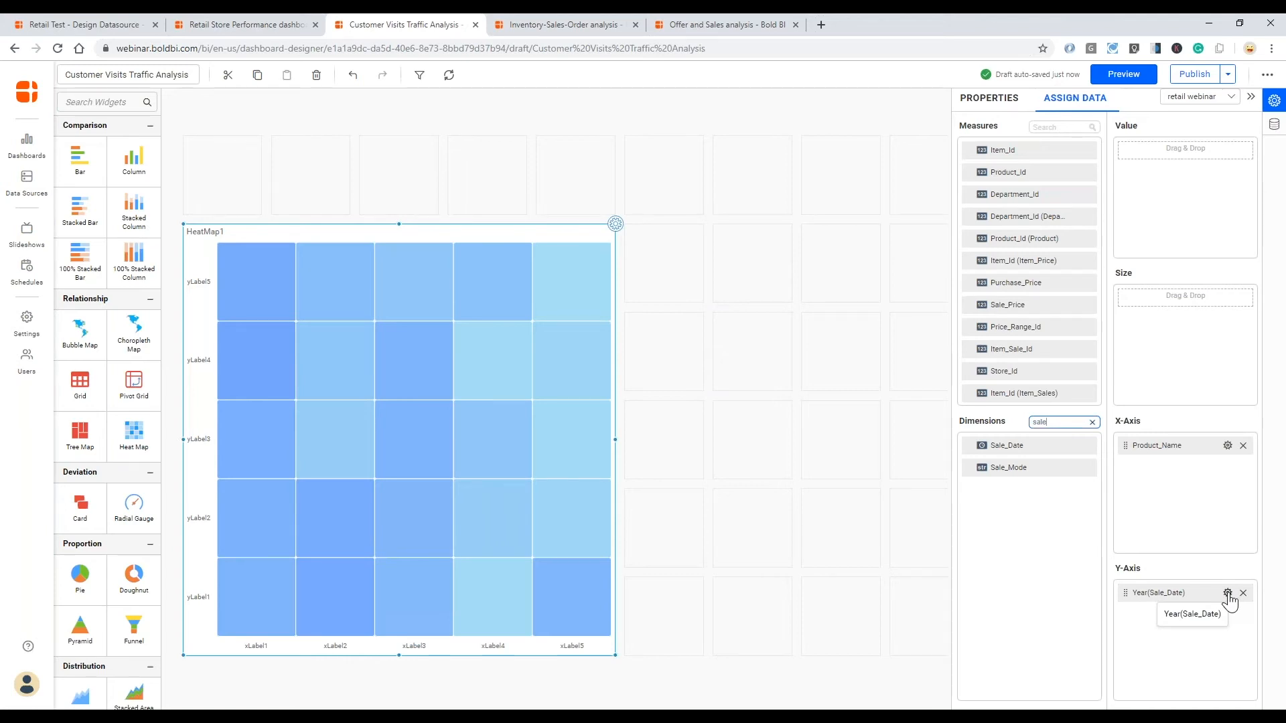
- Group the heat map's Sale_Date Y-Axis by Day of Week and assign Item_Sale_Id as its Value
click(1228, 594)
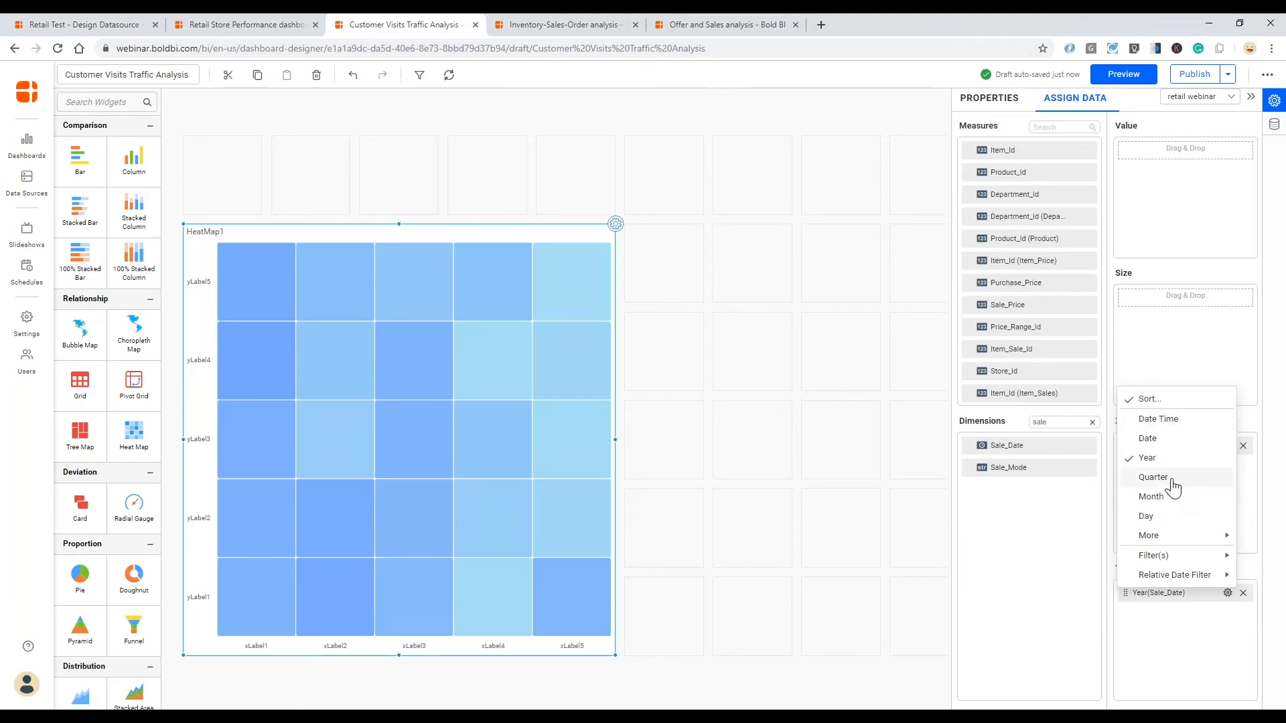
mouse_move(1164, 539)
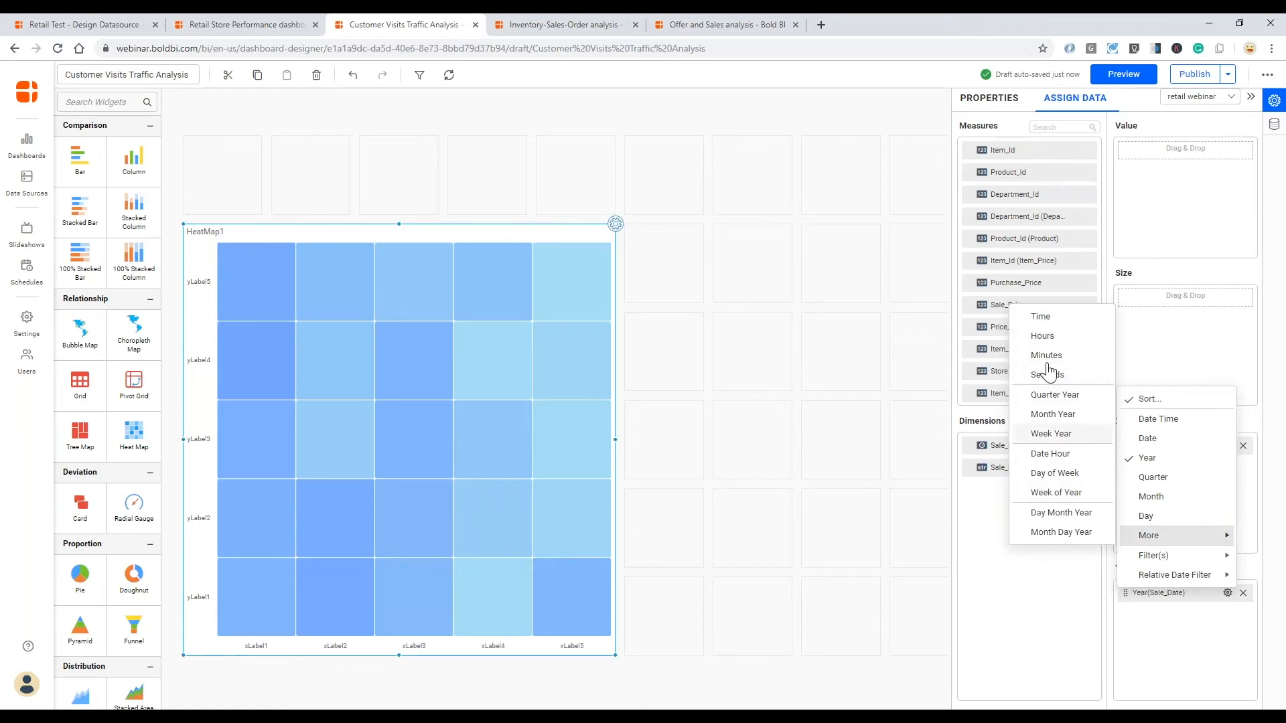
click(1055, 474)
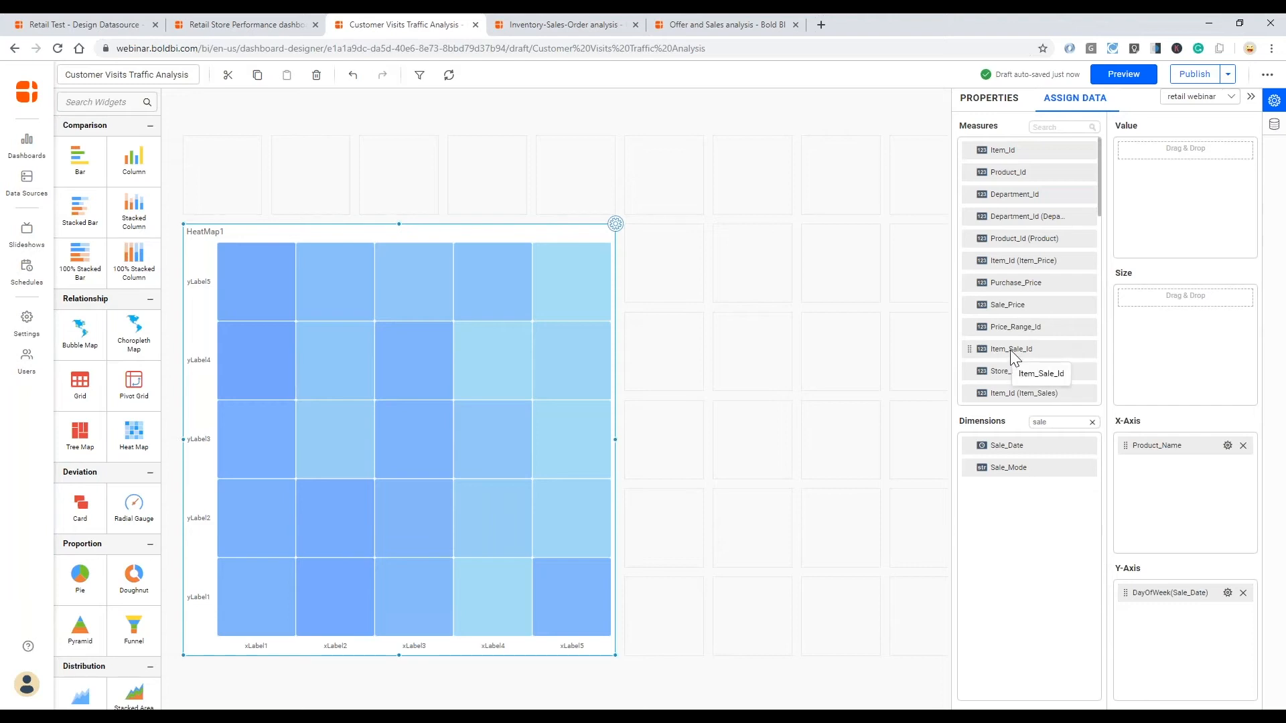
drag(1003, 351, 1138, 180)
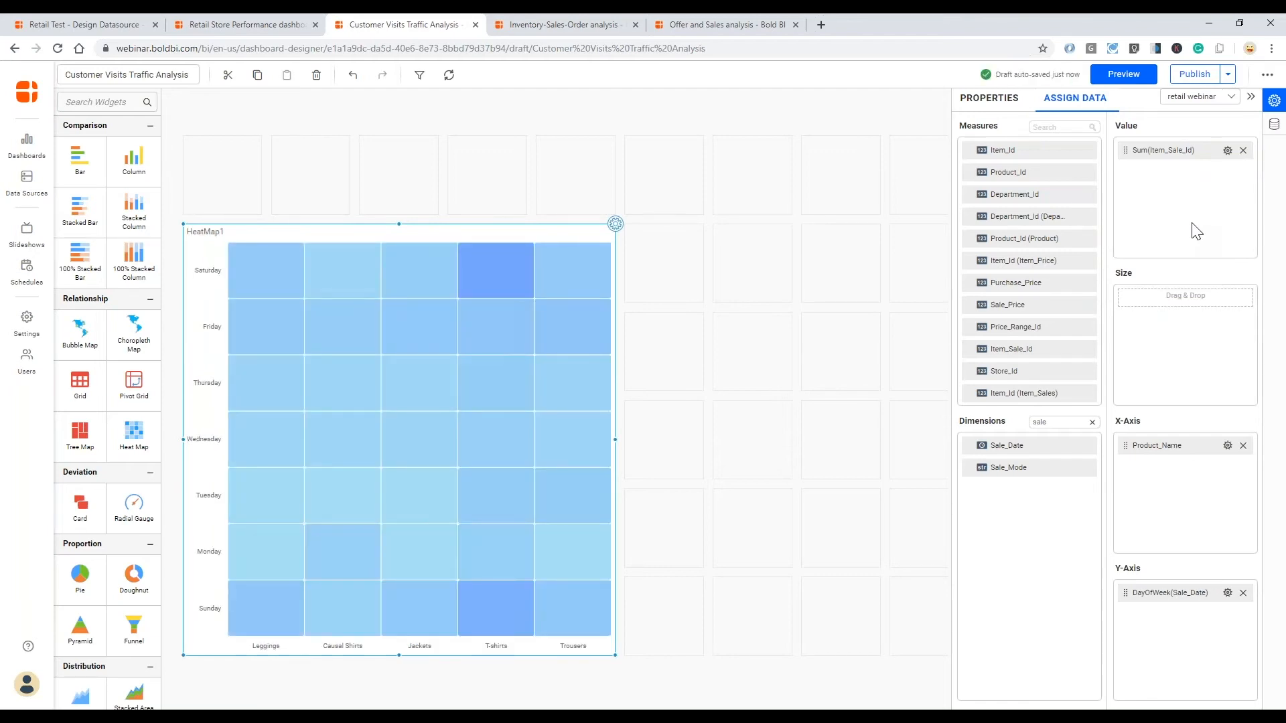
- Name the heat map "Sales Transactions" and give it the subtitle "Product category and days of week"
click(996, 96)
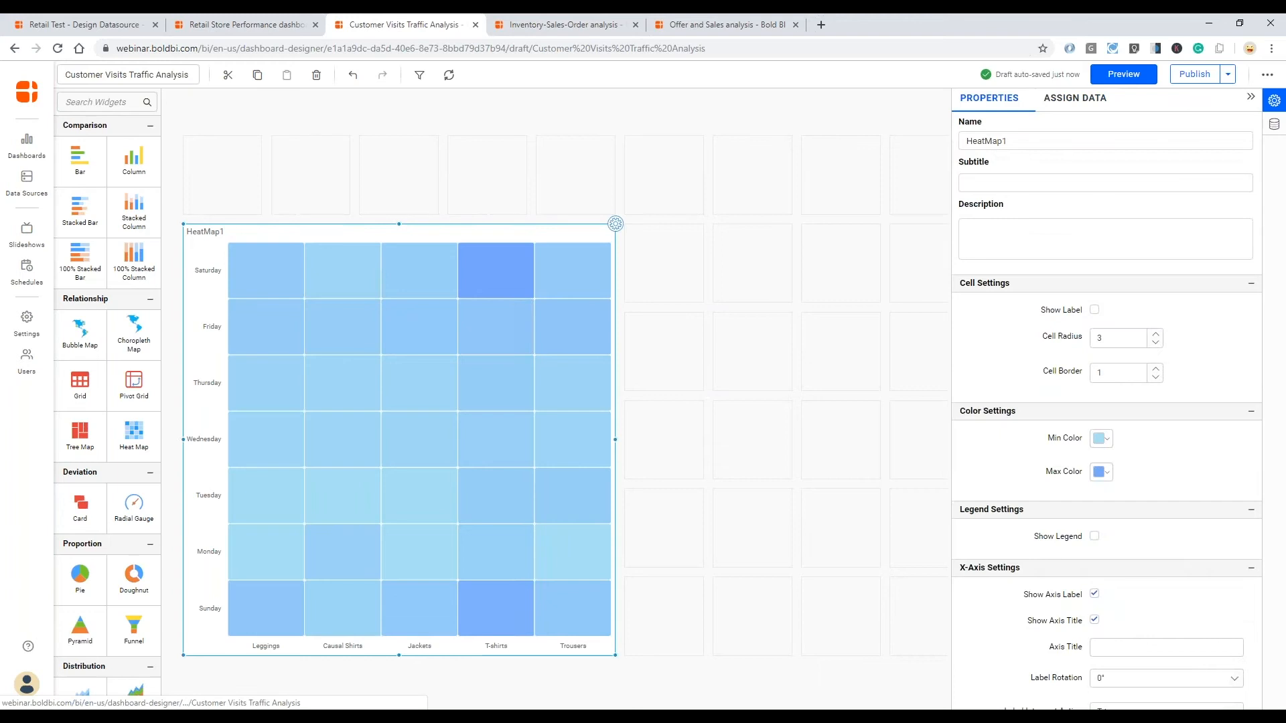
click(988, 142)
double_click(988, 142)
text(Sales Transactions)
key(Tab)
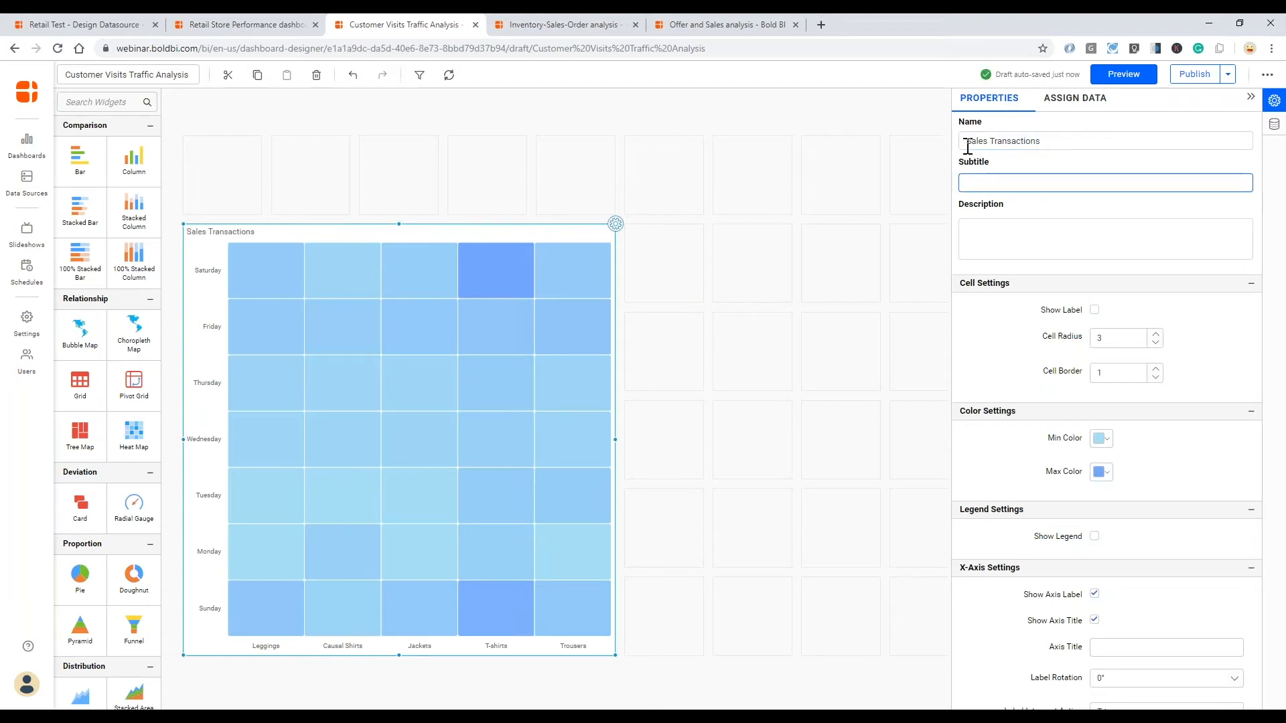
text(Product)
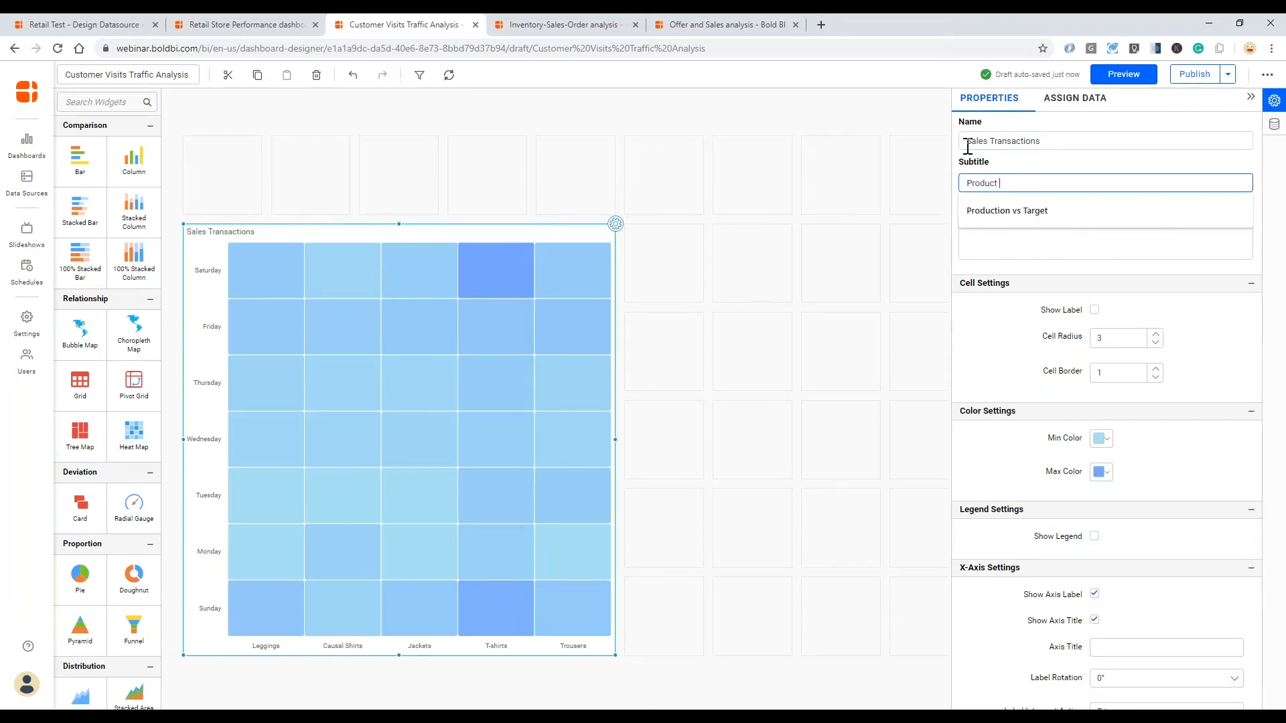
text( category)
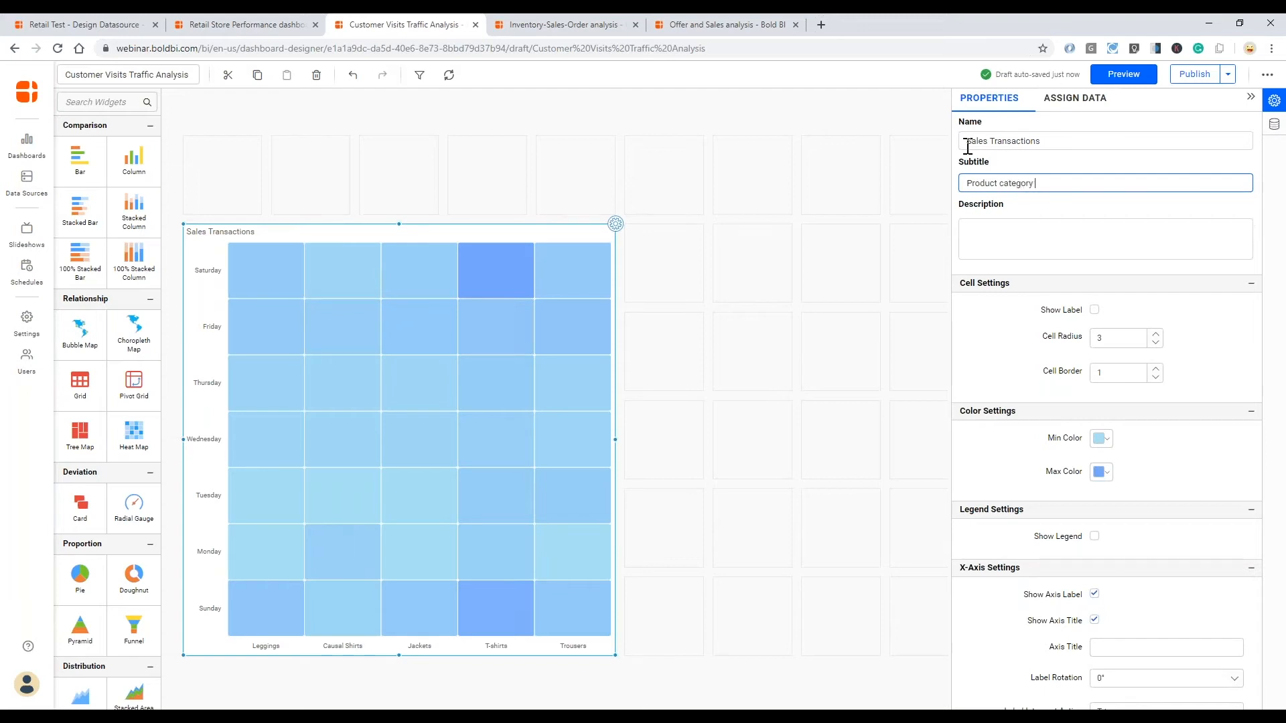
text( and days of week)
click(1101, 225)
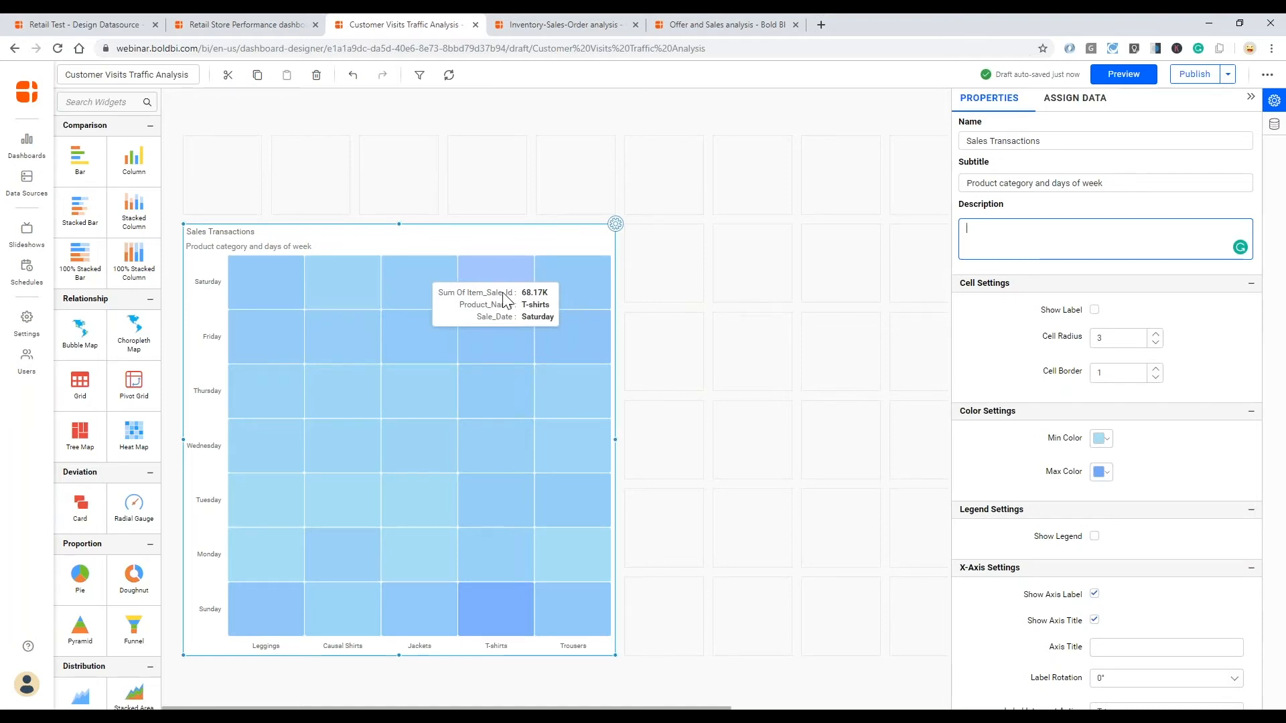
- Show value labels in the cells of the Sales Transactions heat map
scroll(1171, 534, down, 3)
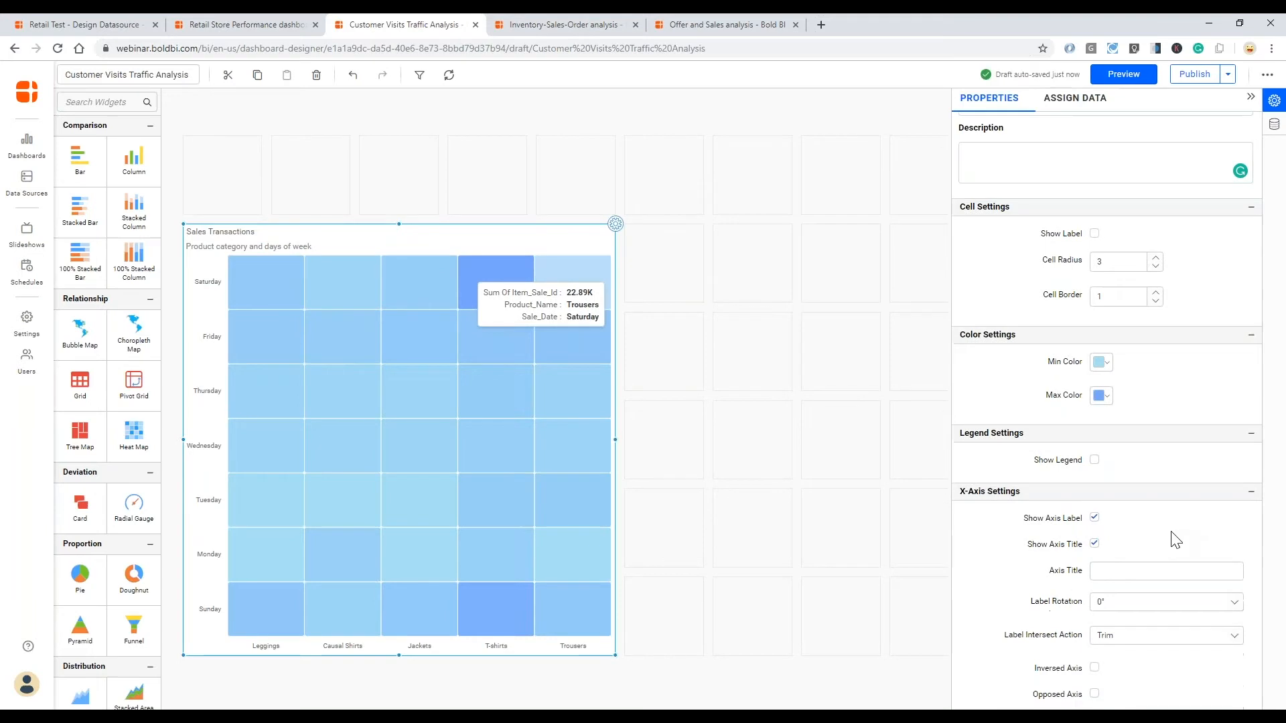
scroll(1171, 534, down, 3)
scroll(1176, 541, down, 1)
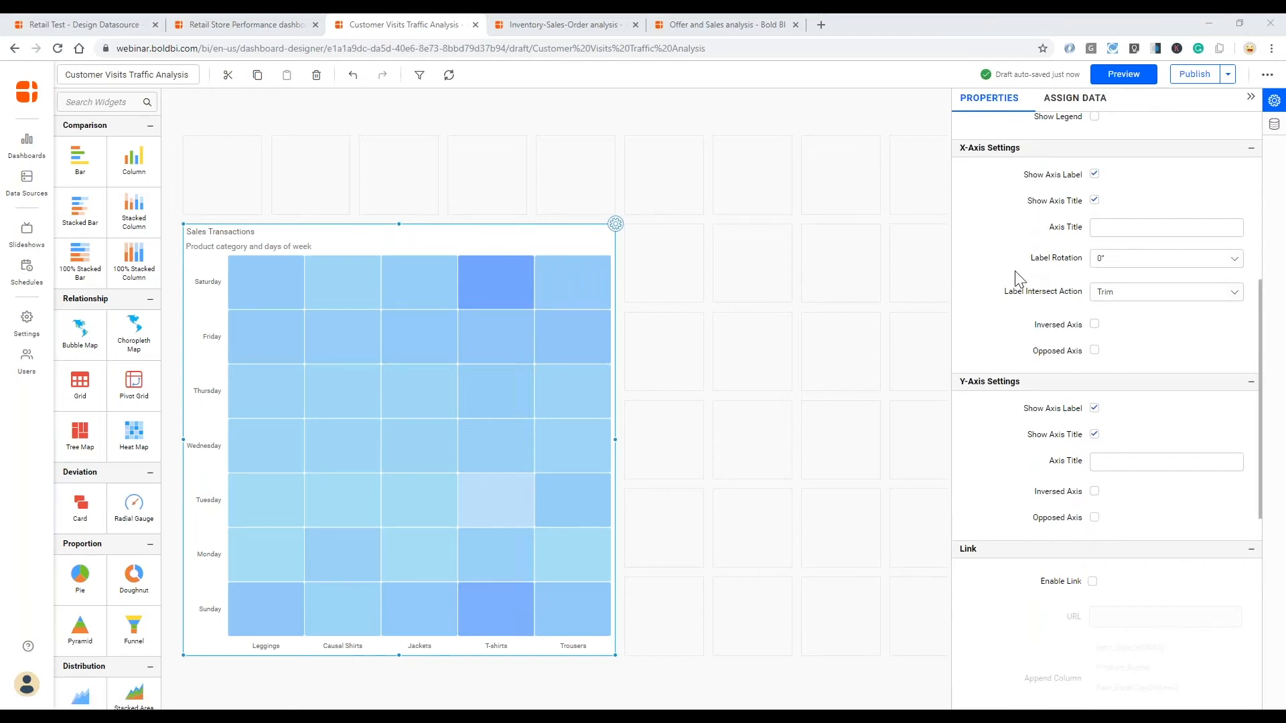
scroll(1014, 271, up, 5)
click(1094, 310)
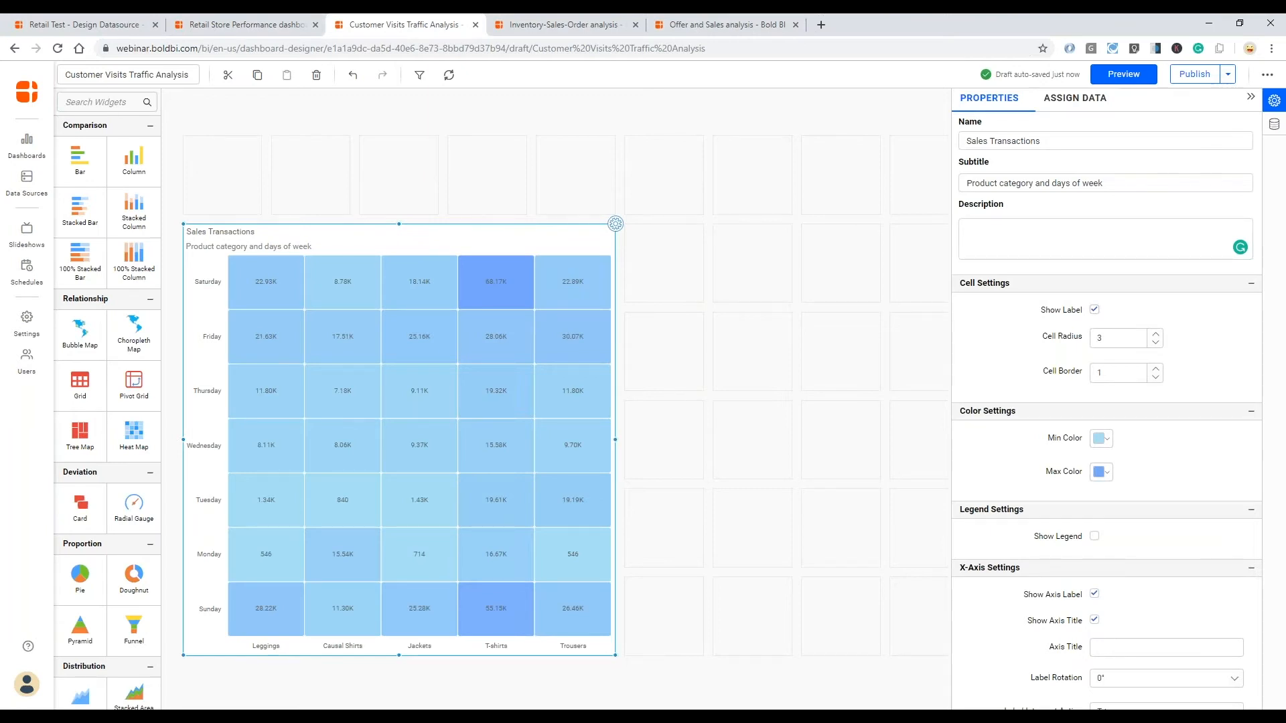
- Set the heat map's minimum color to the pale blue rgba(214,233,240,1)
scroll(1105, 415, down, 1)
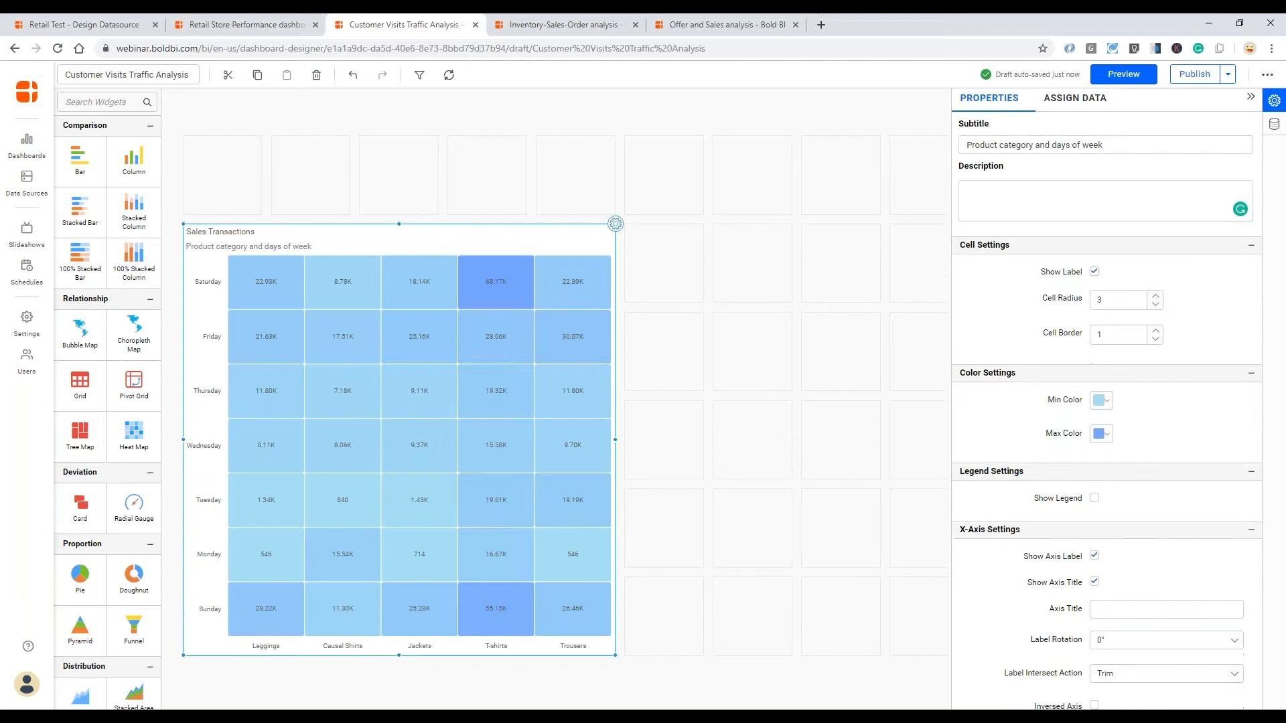
scroll(1098, 402, down, 1)
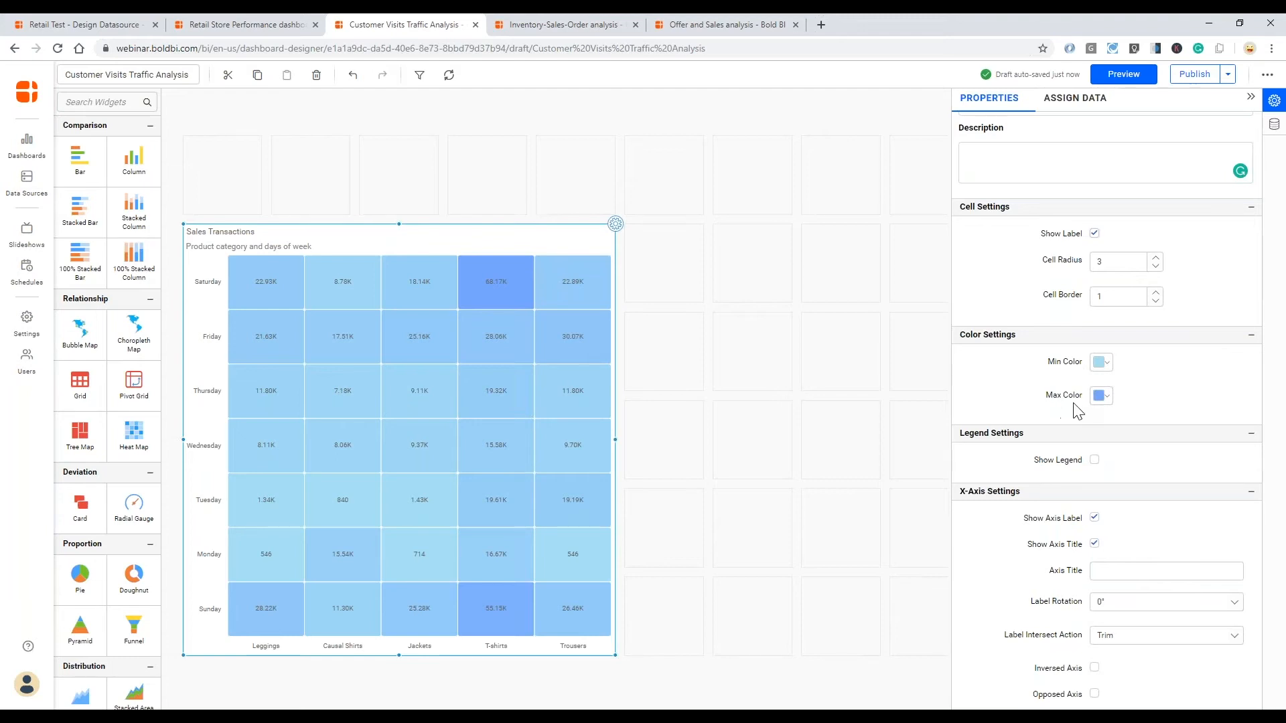
click(1110, 368)
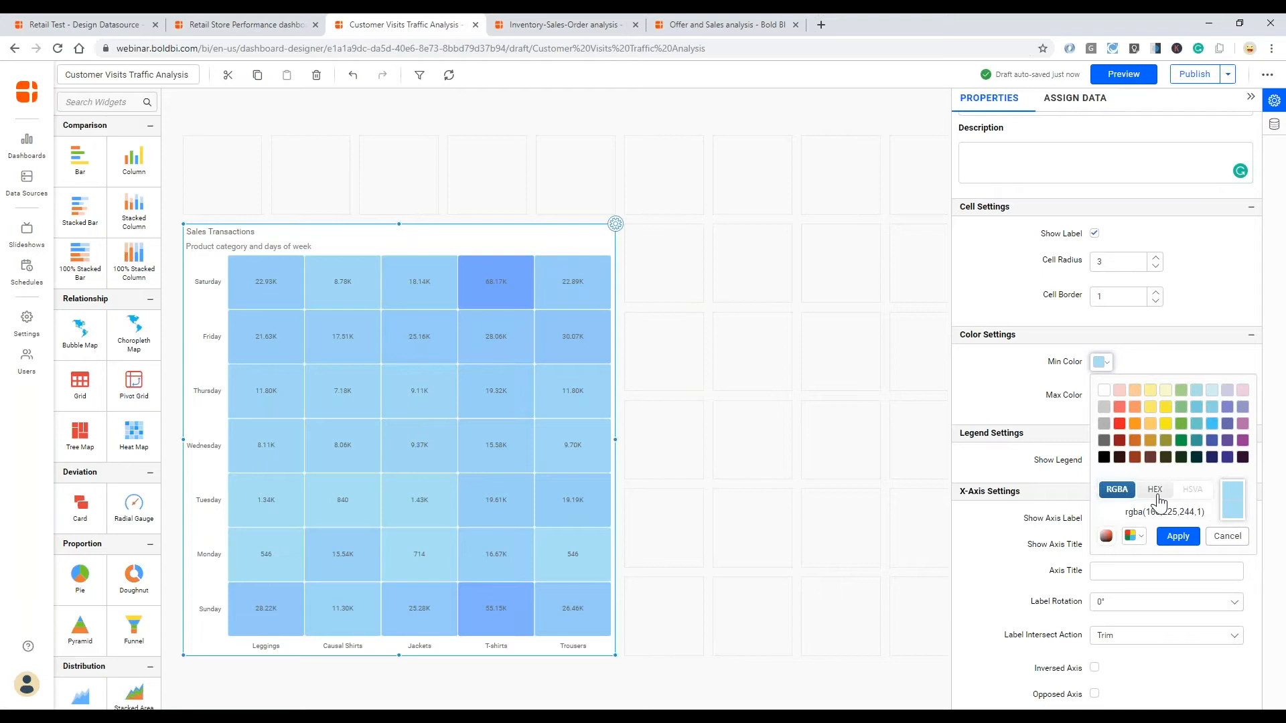
click(1143, 538)
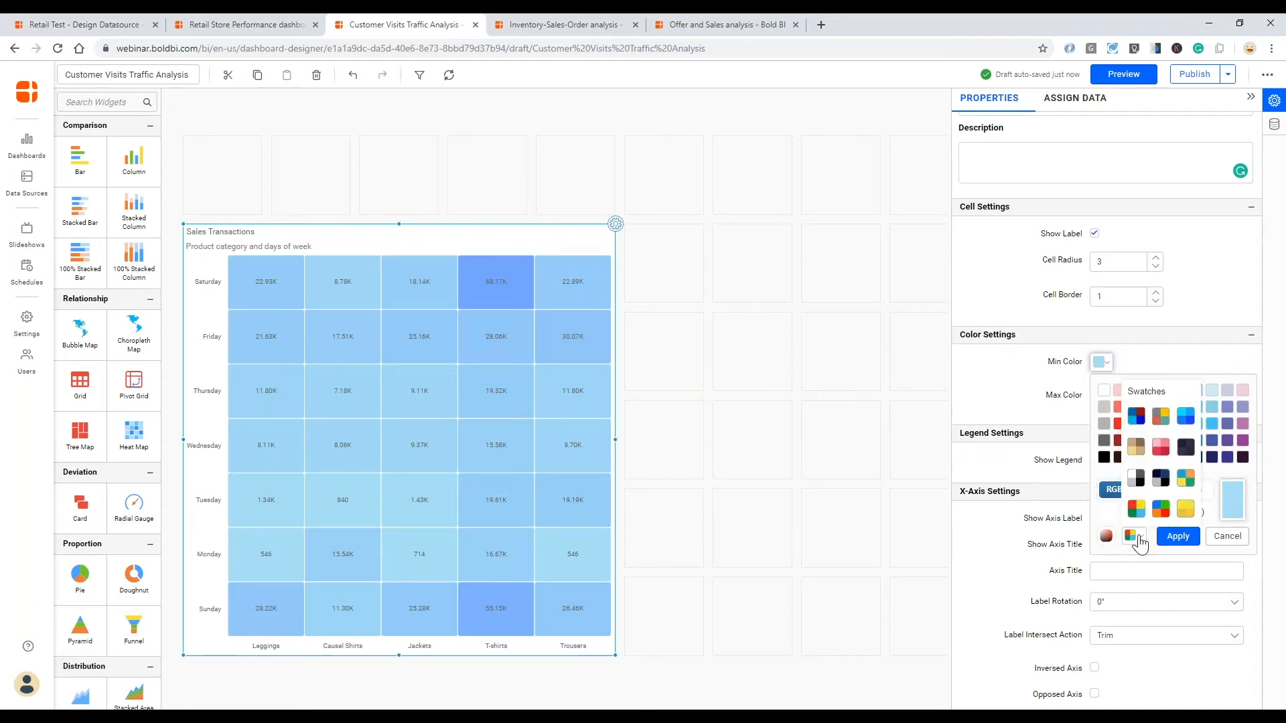
click(1140, 538)
click(1106, 535)
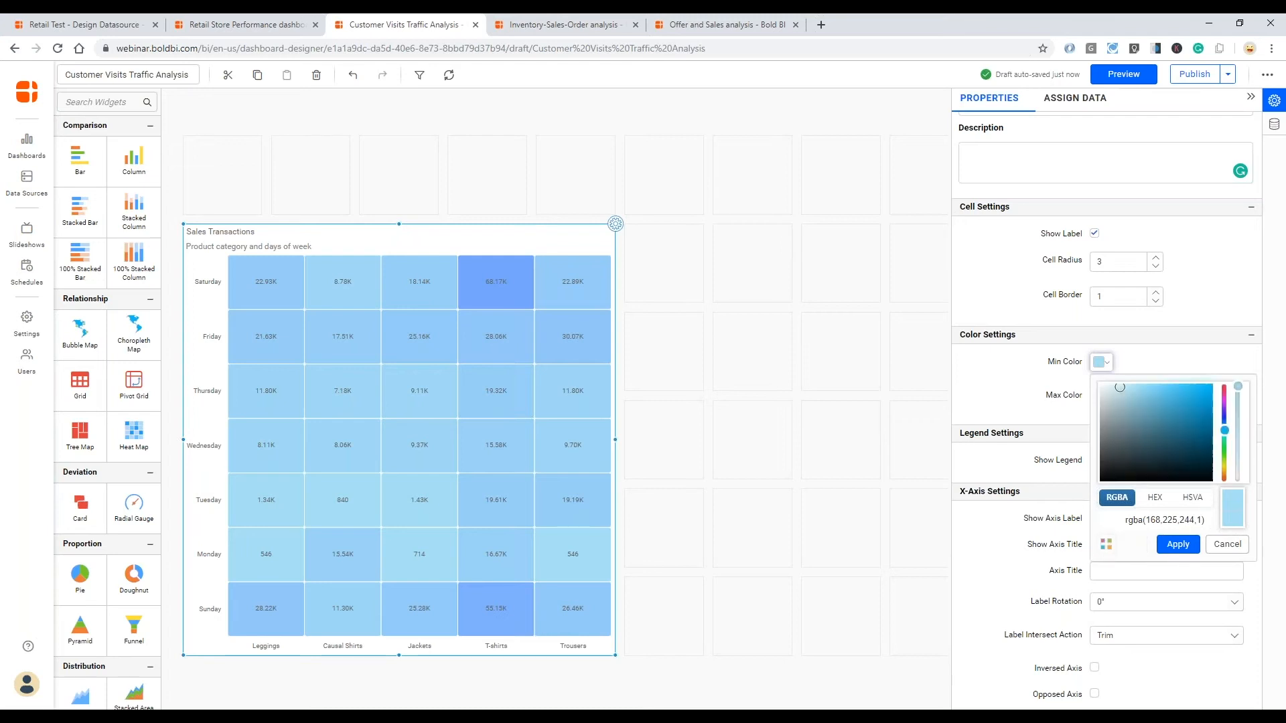
mouse_move(1123, 392)
mouse_down()
mouse_move(1132, 398)
mouse_move(1111, 390)
mouse_up()
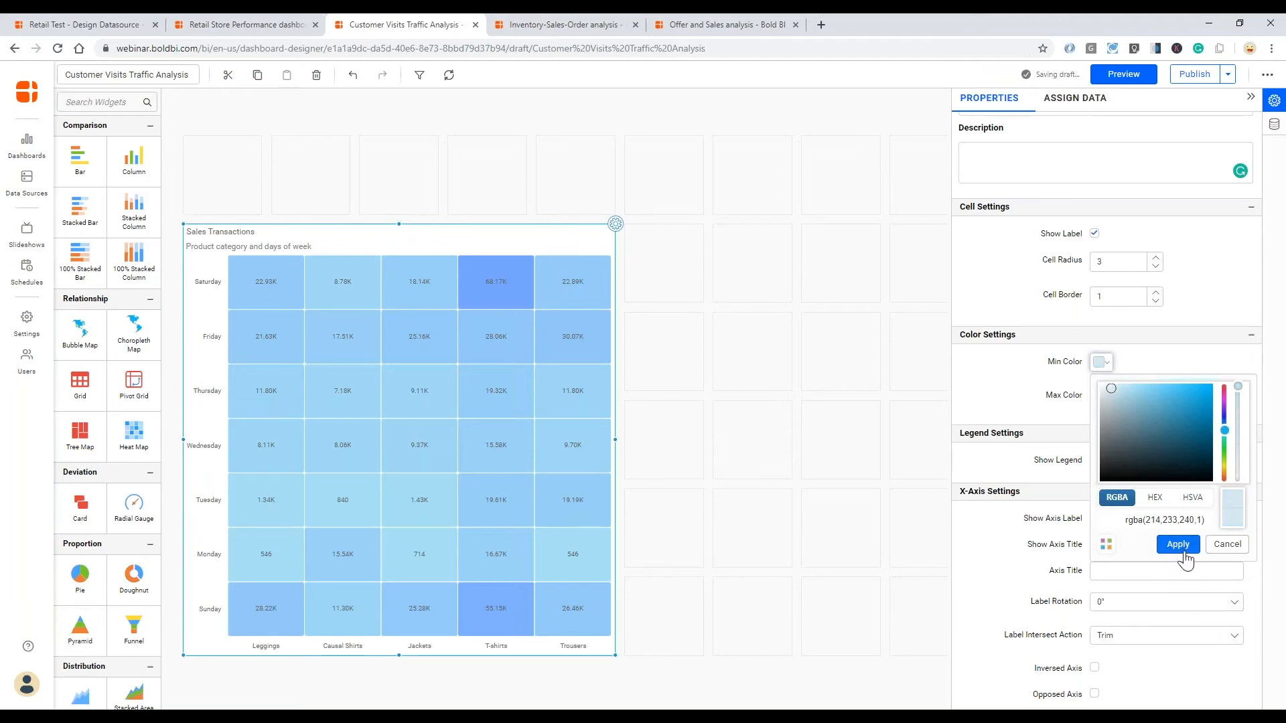
click(1182, 556)
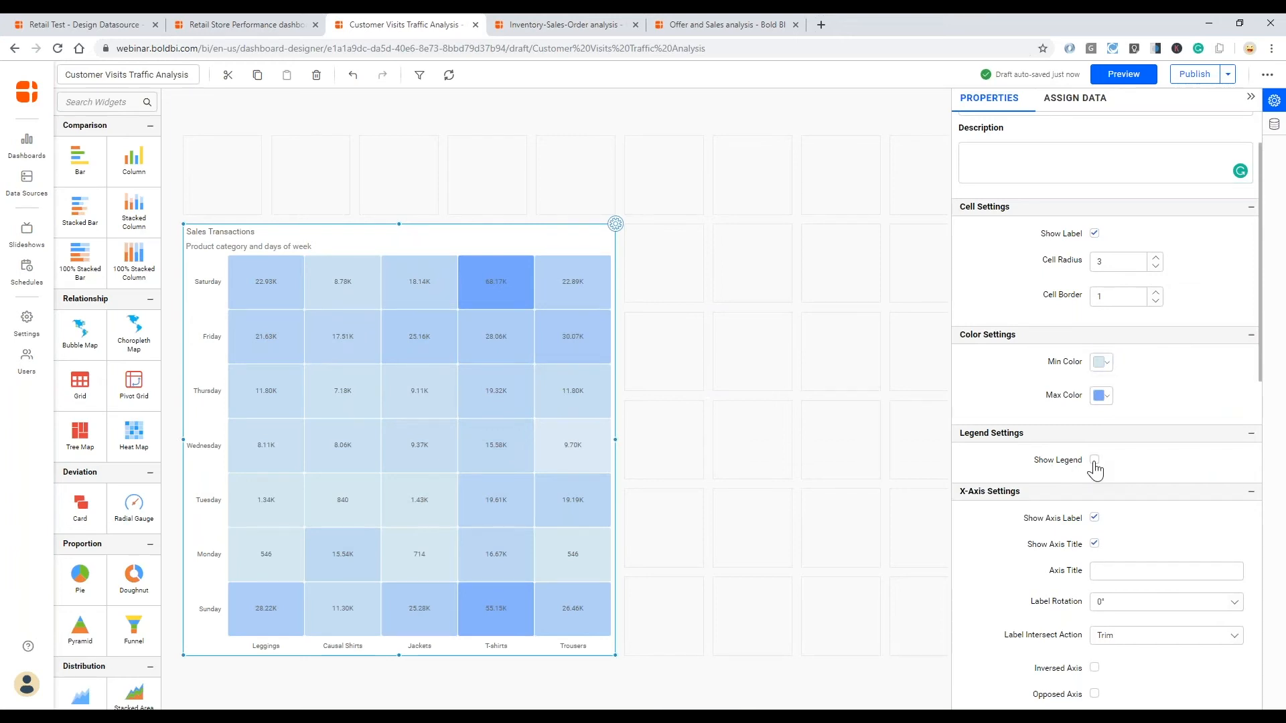
- Show the heat map's legend and set its position to Bottom
click(1094, 461)
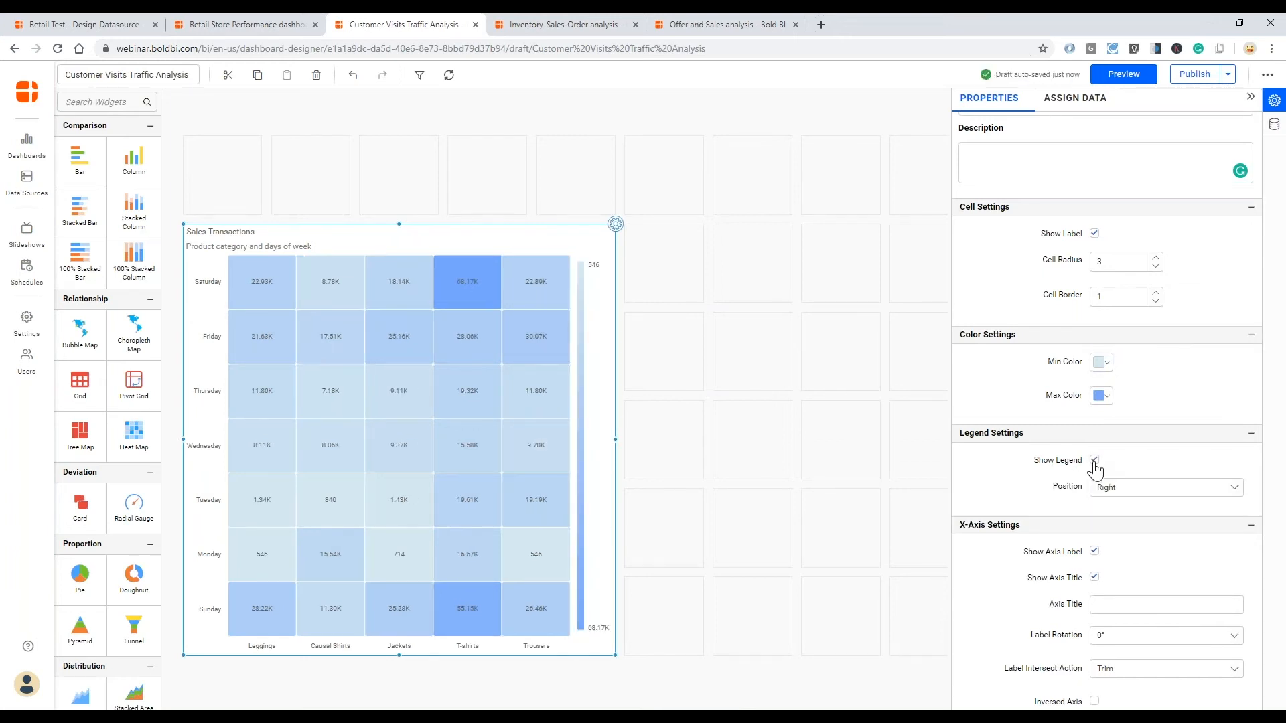
click(1159, 489)
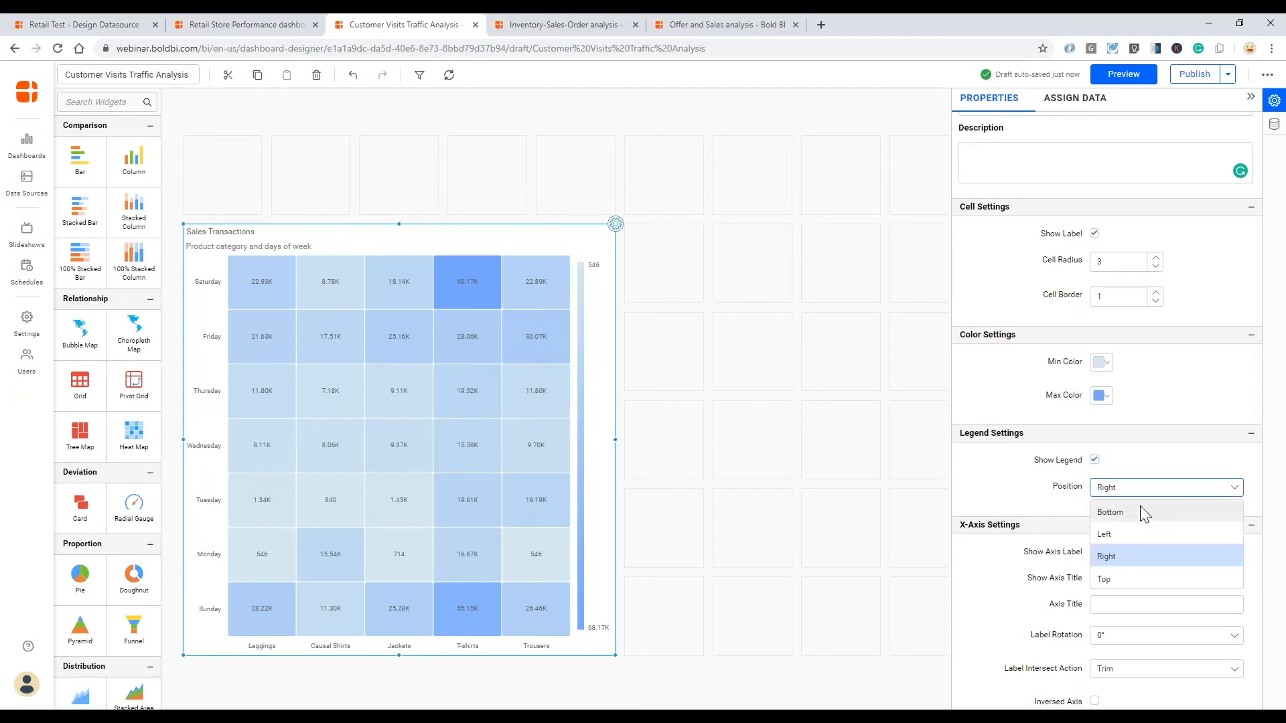
click(1143, 513)
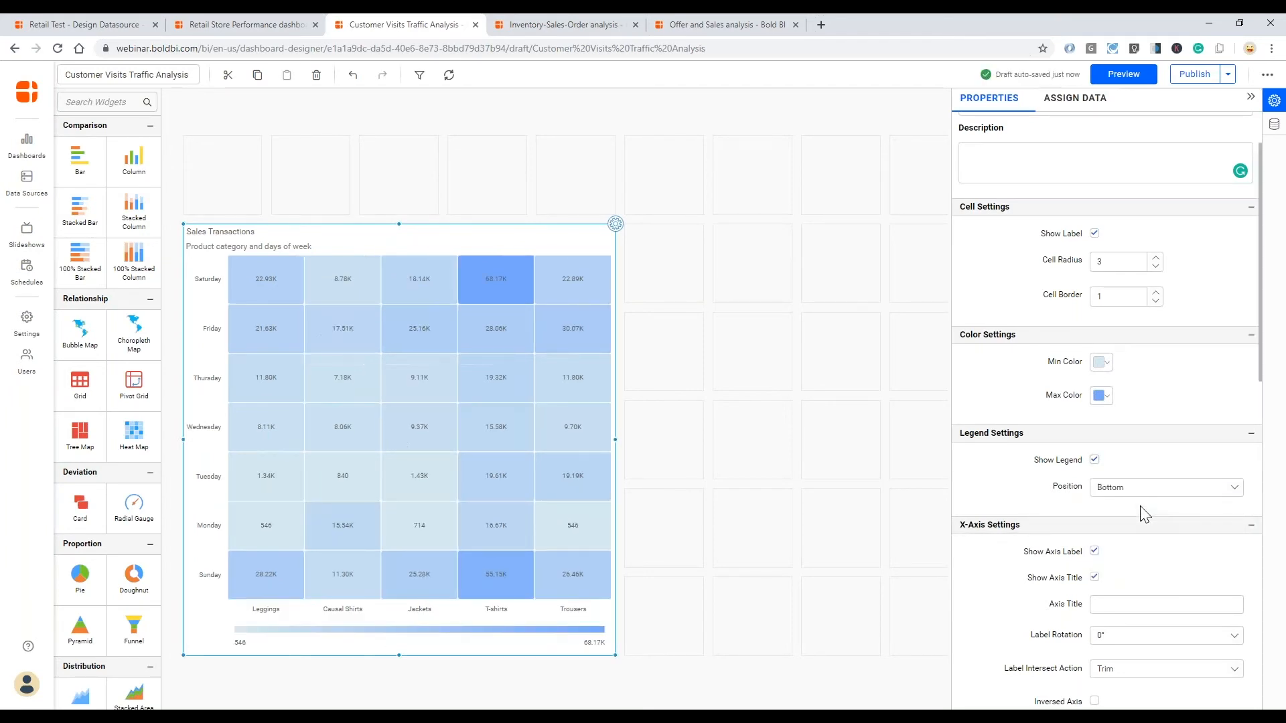
- Turn on Opposed Axis for the heat map's X-Axis so the product names sit above the cells
scroll(1023, 559, down, 2)
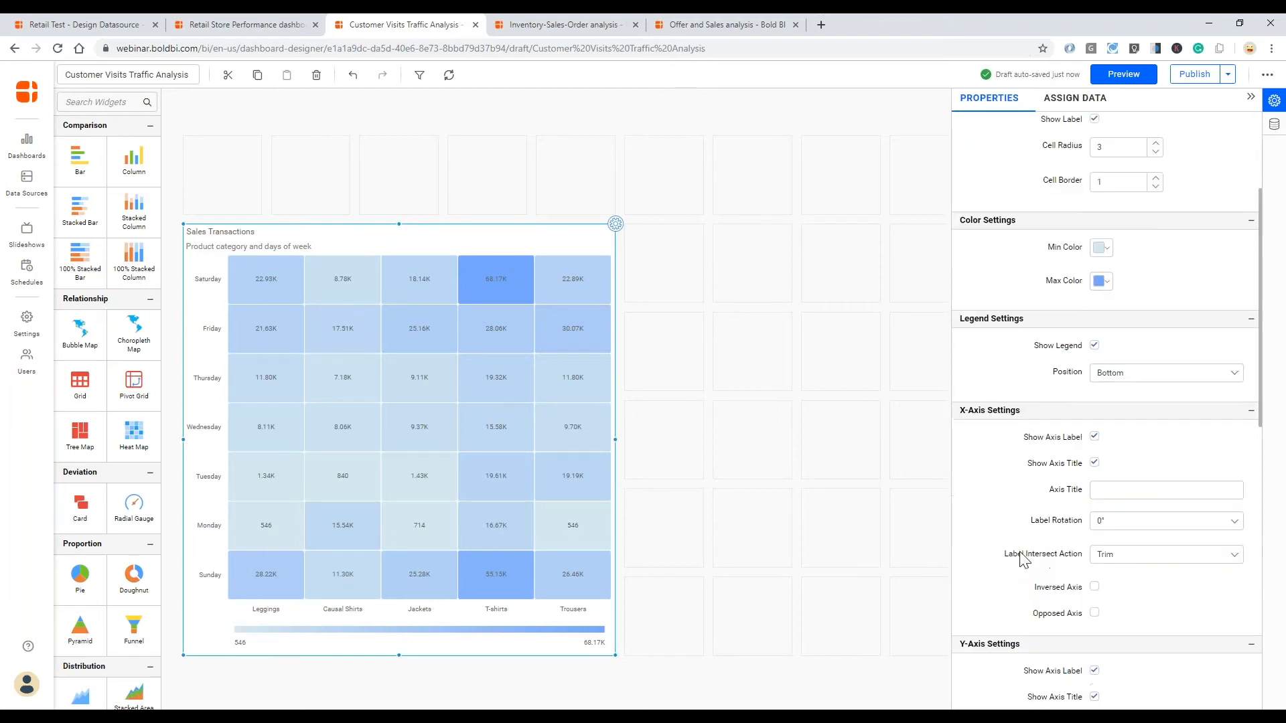
scroll(1023, 559, down, 1)
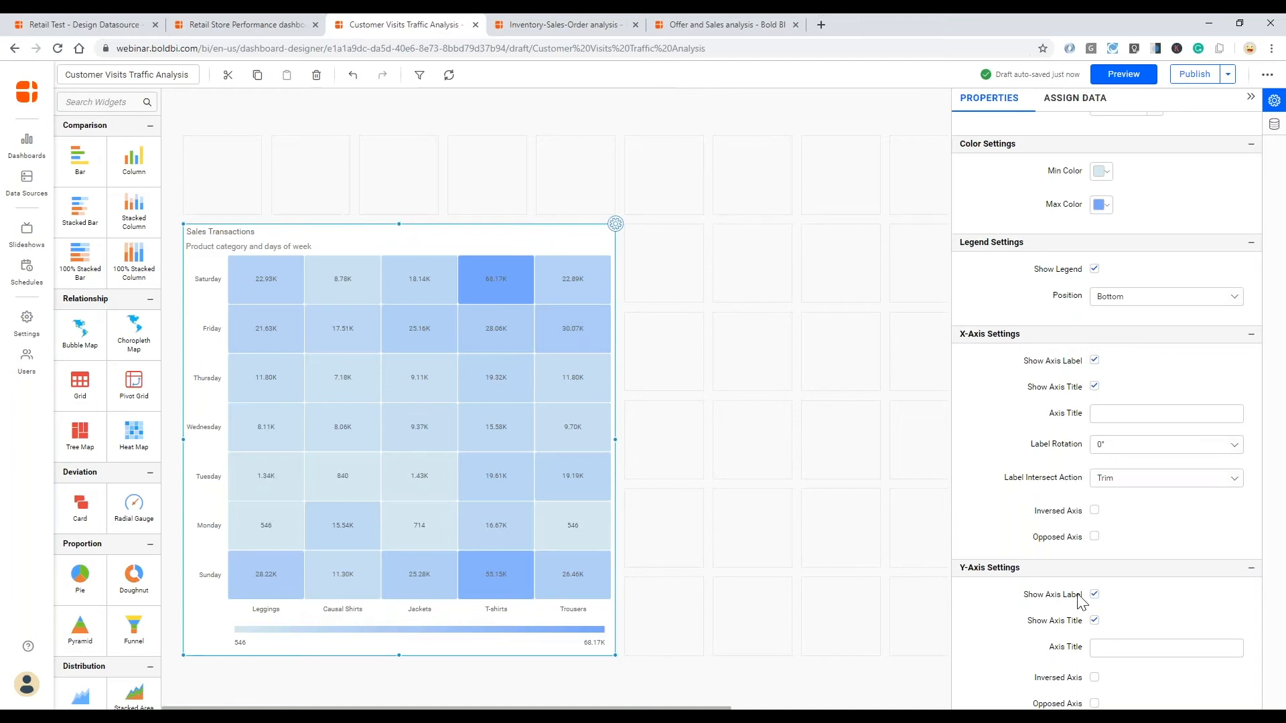
click(1094, 511)
click(1094, 511)
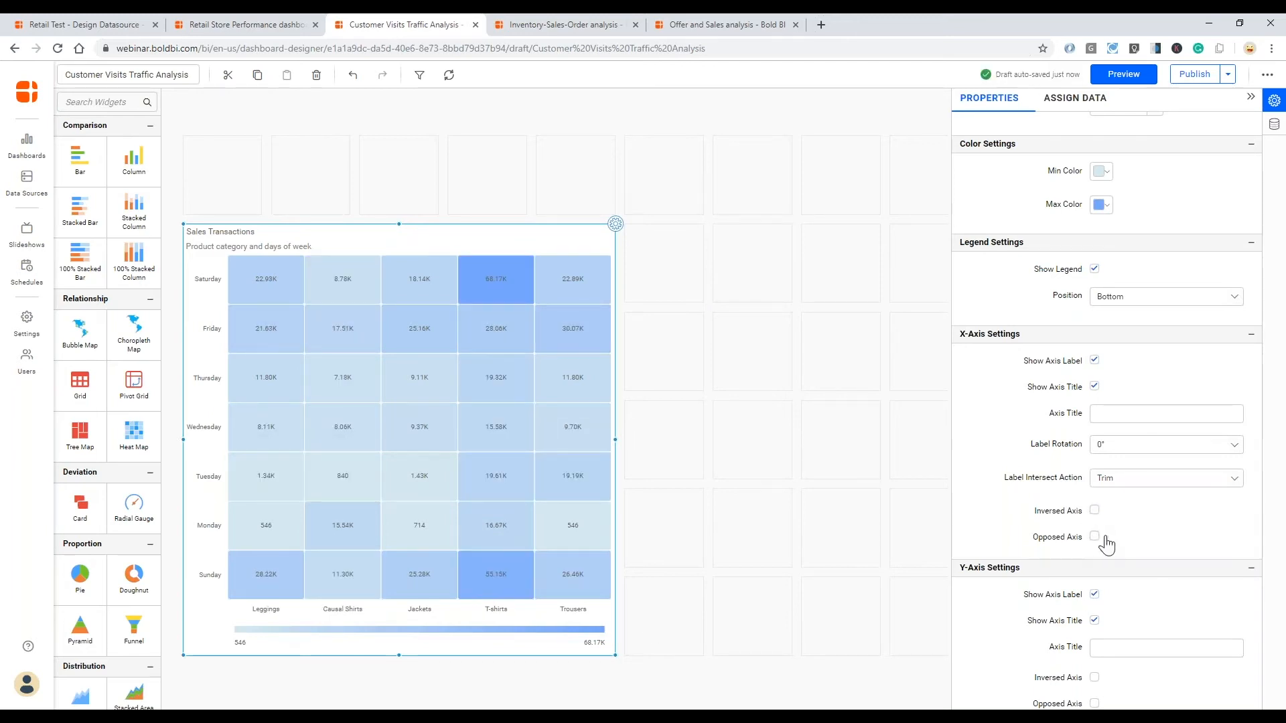
click(1103, 537)
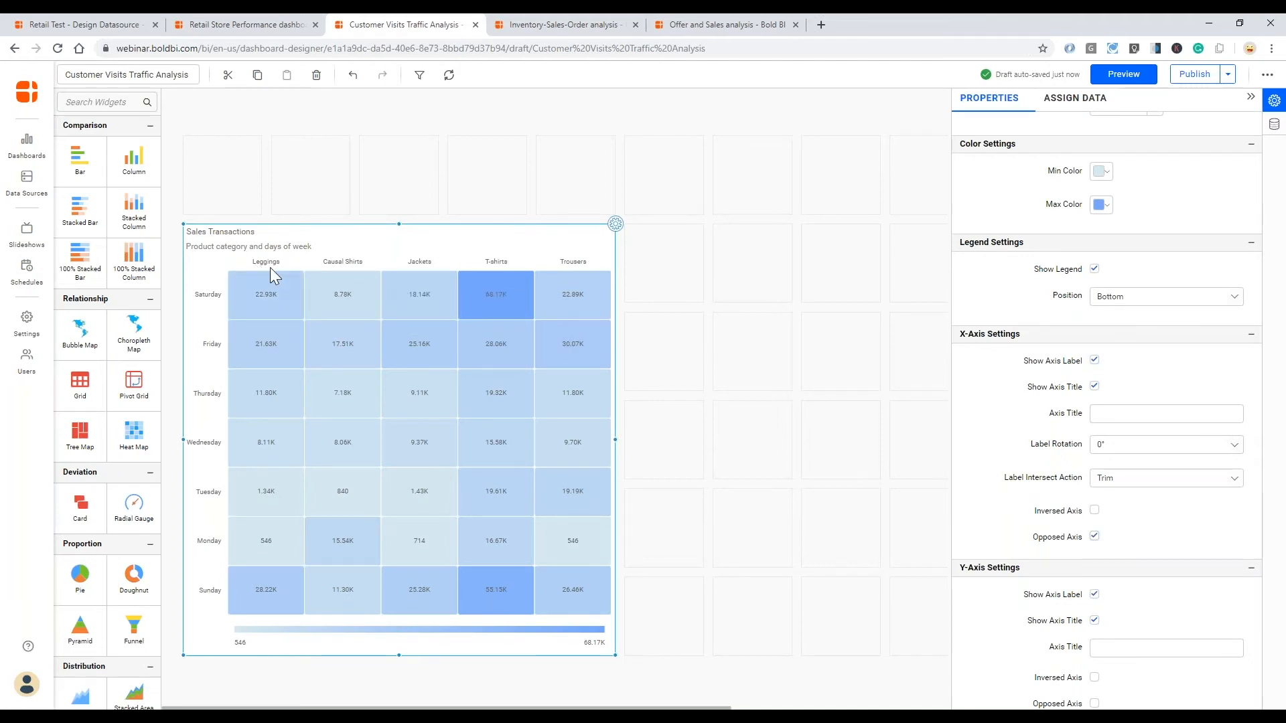
- Set the heat map's maximum color to a slightly deeper blue using the custom color palette
click(1101, 205)
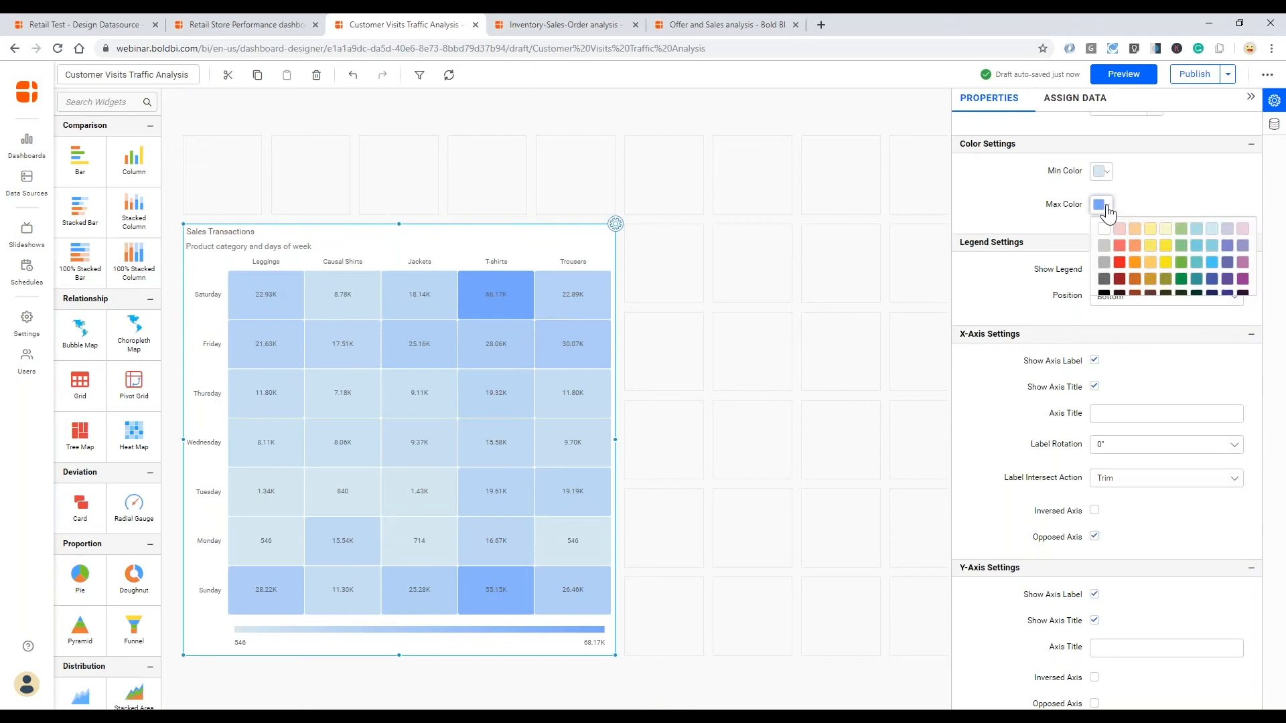
click(1105, 379)
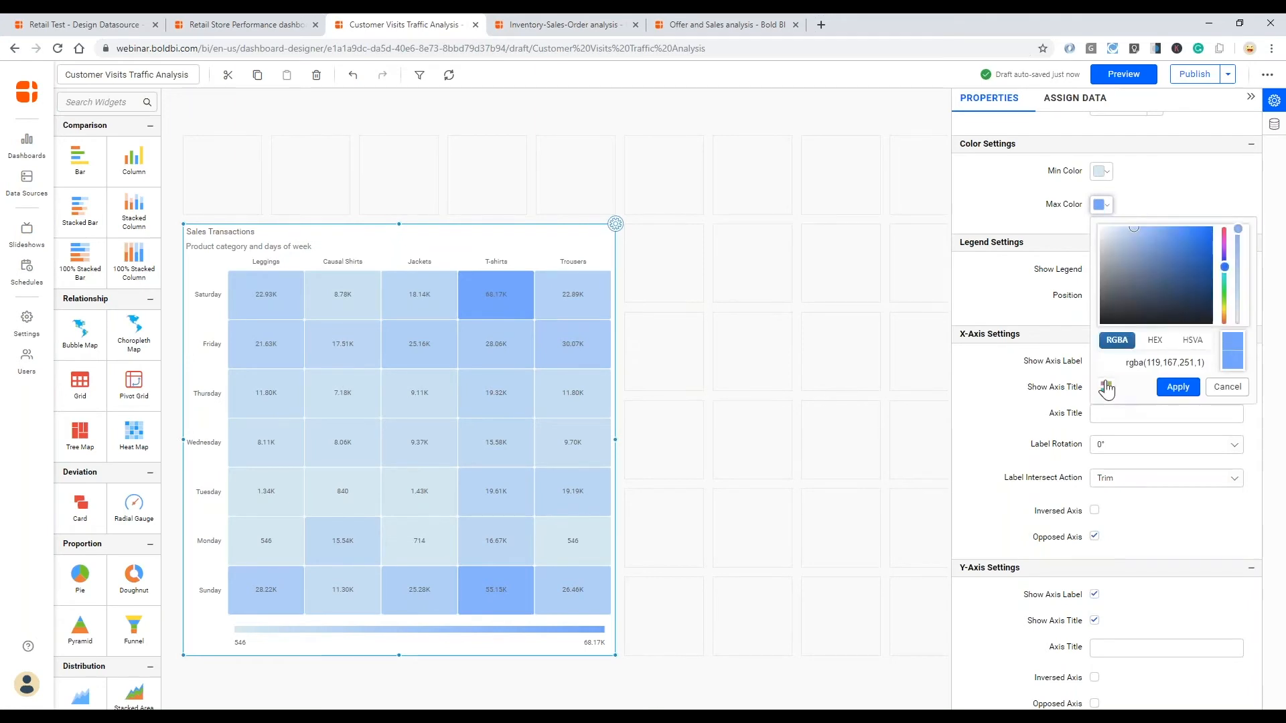
drag(1138, 235, 1152, 233)
click(1177, 388)
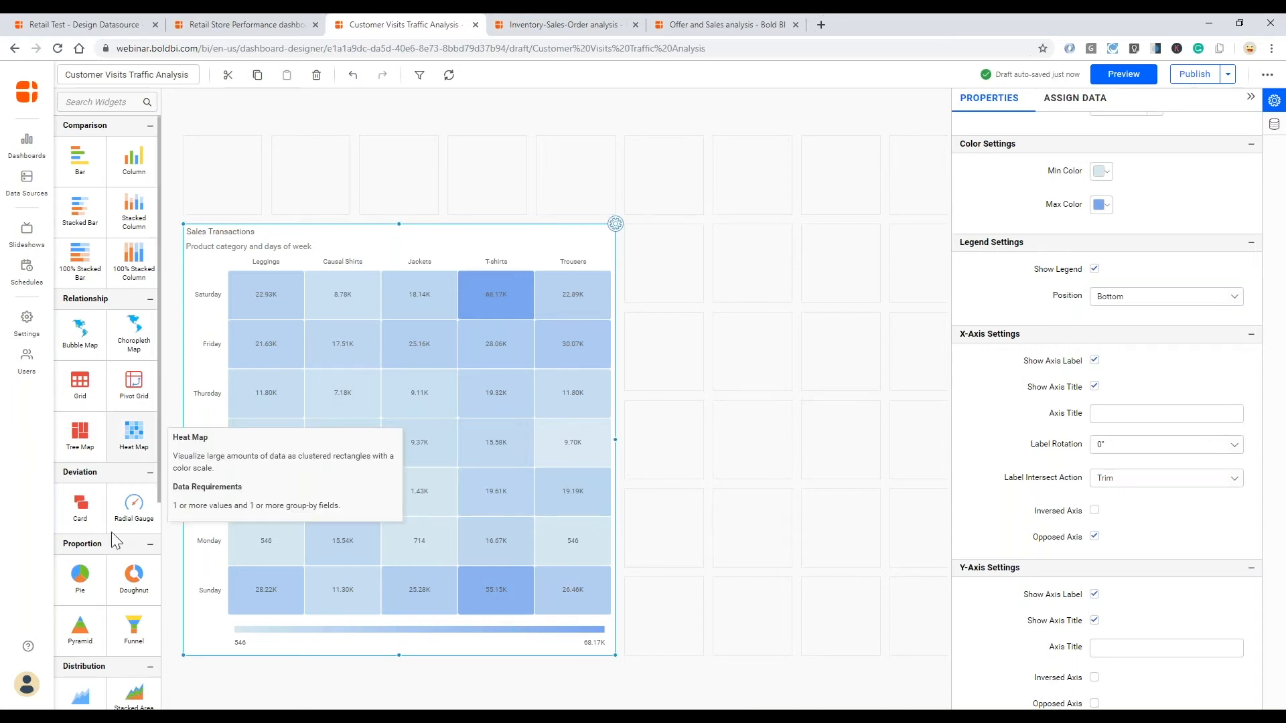
- Place a Line chart on the canvas beside the heat map and name it "Sales by days"
scroll(114, 529, down, 3)
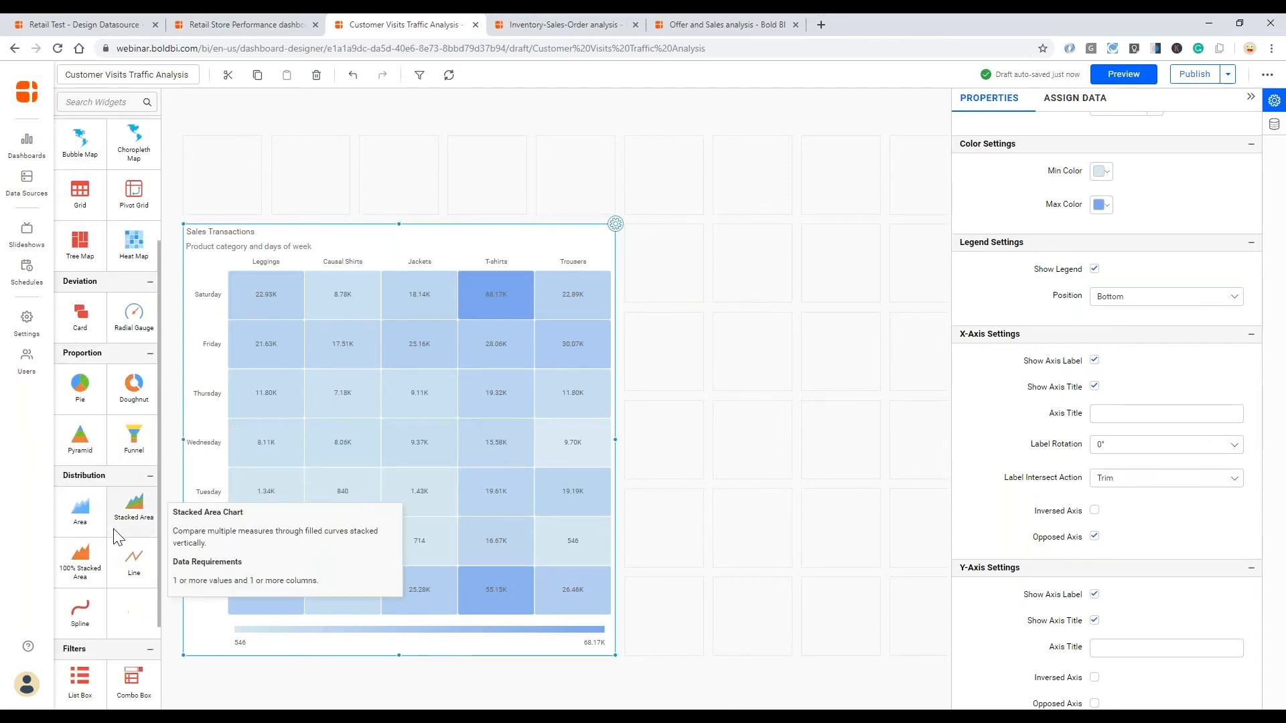
drag(122, 553, 705, 395)
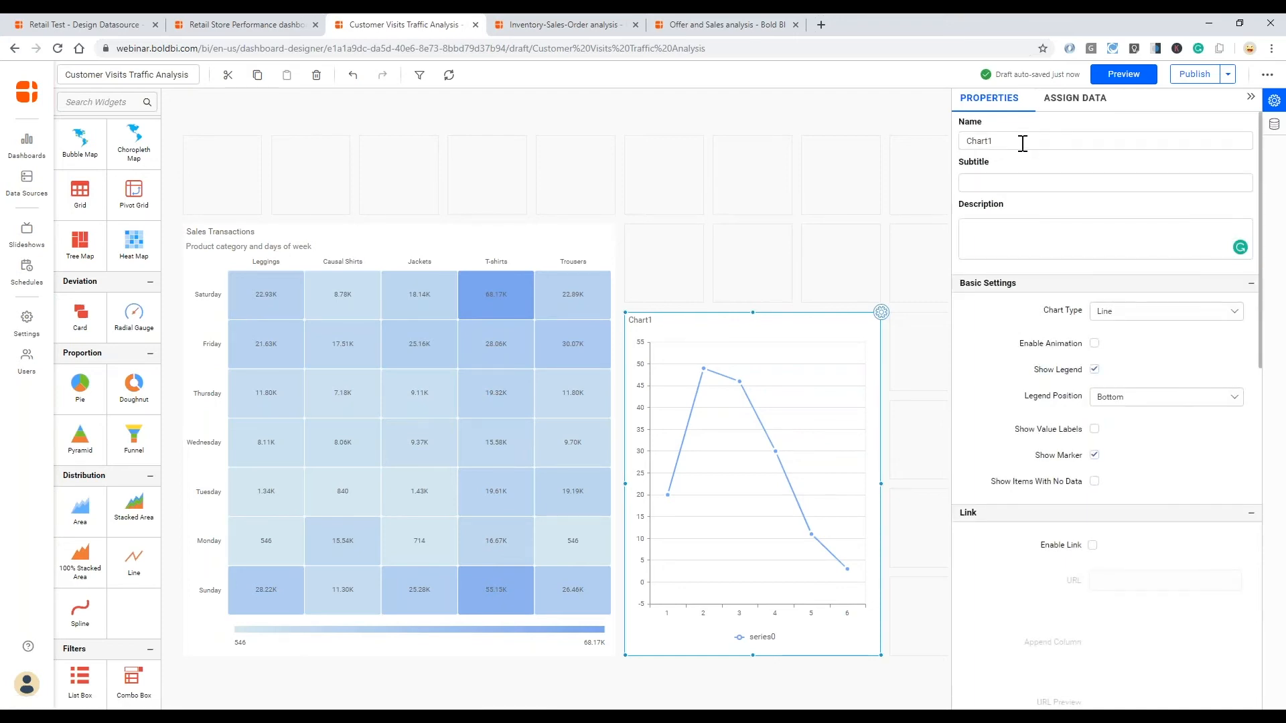
double_click(984, 141)
text(Sa)
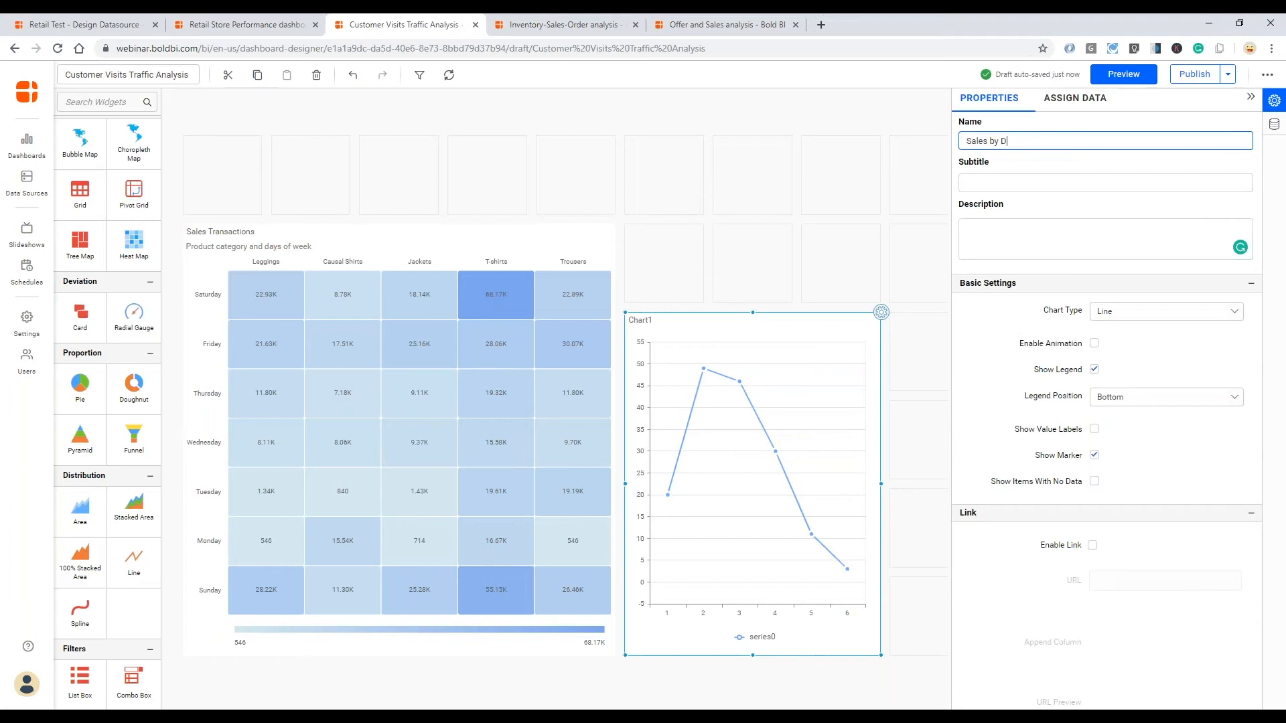
text(les by days)
key(Tab)
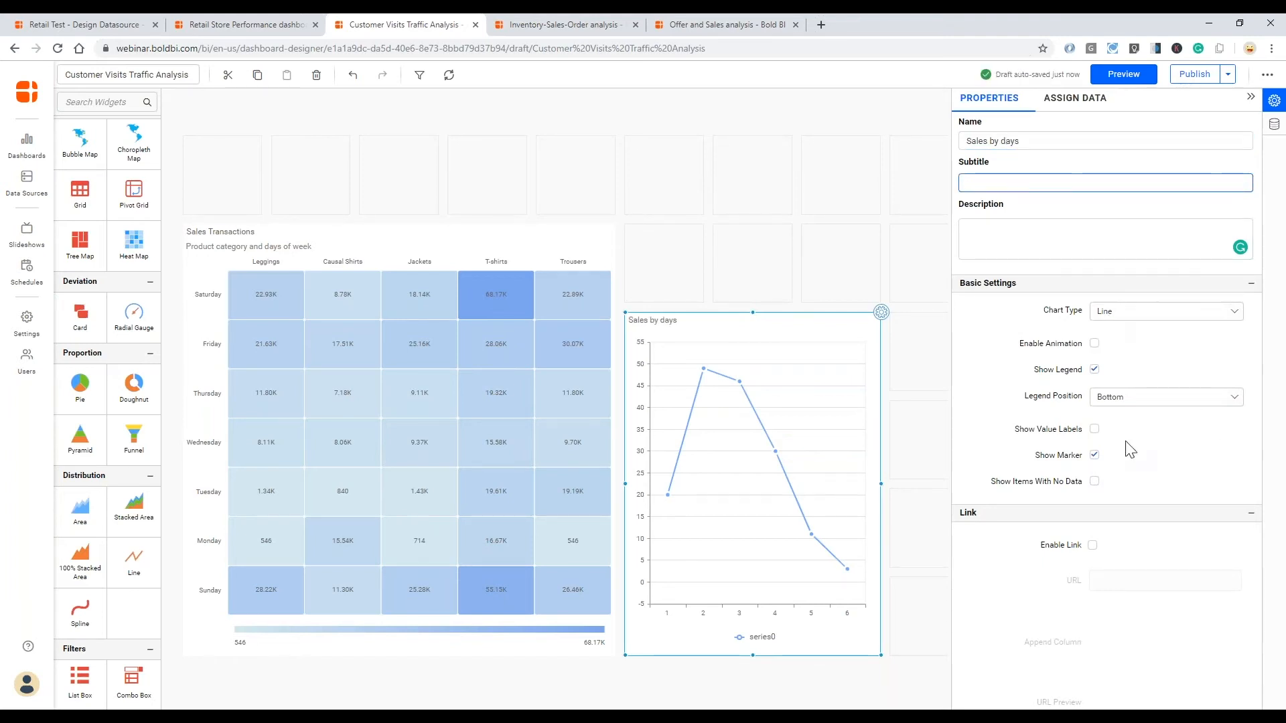
- Show value labels on the Sales by days chart and open its data assignment
click(1094, 431)
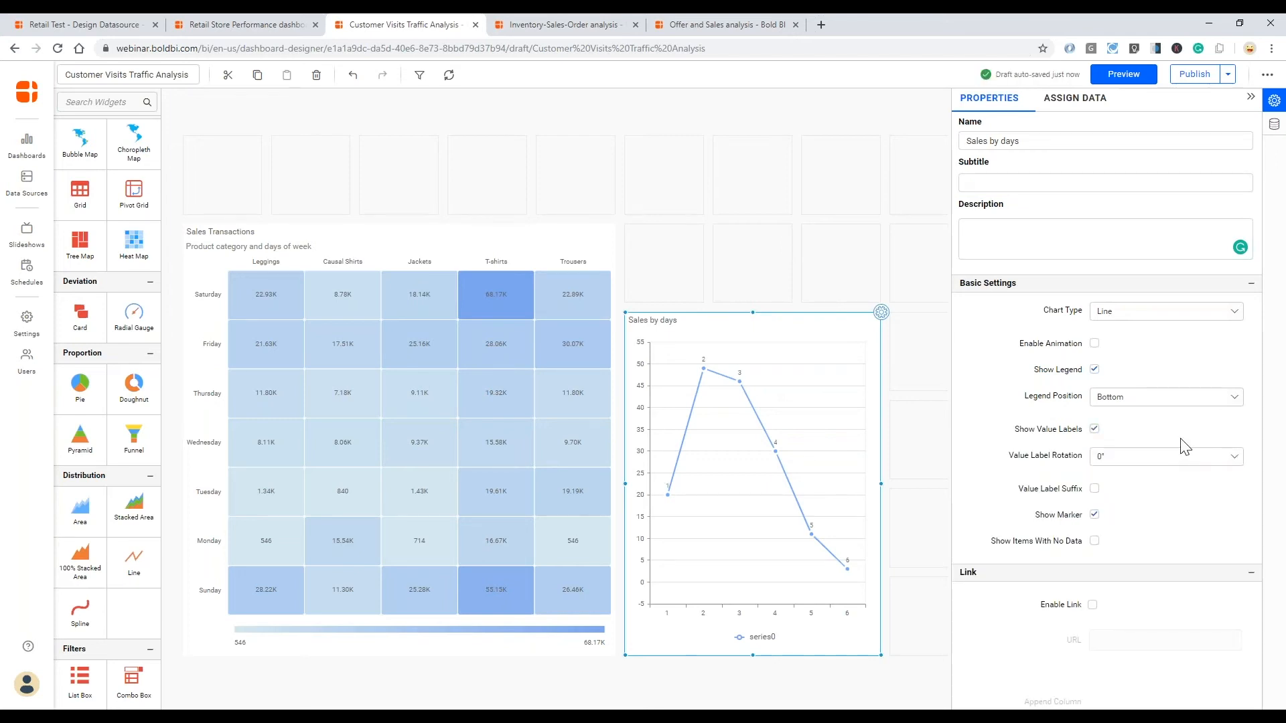
click(1086, 100)
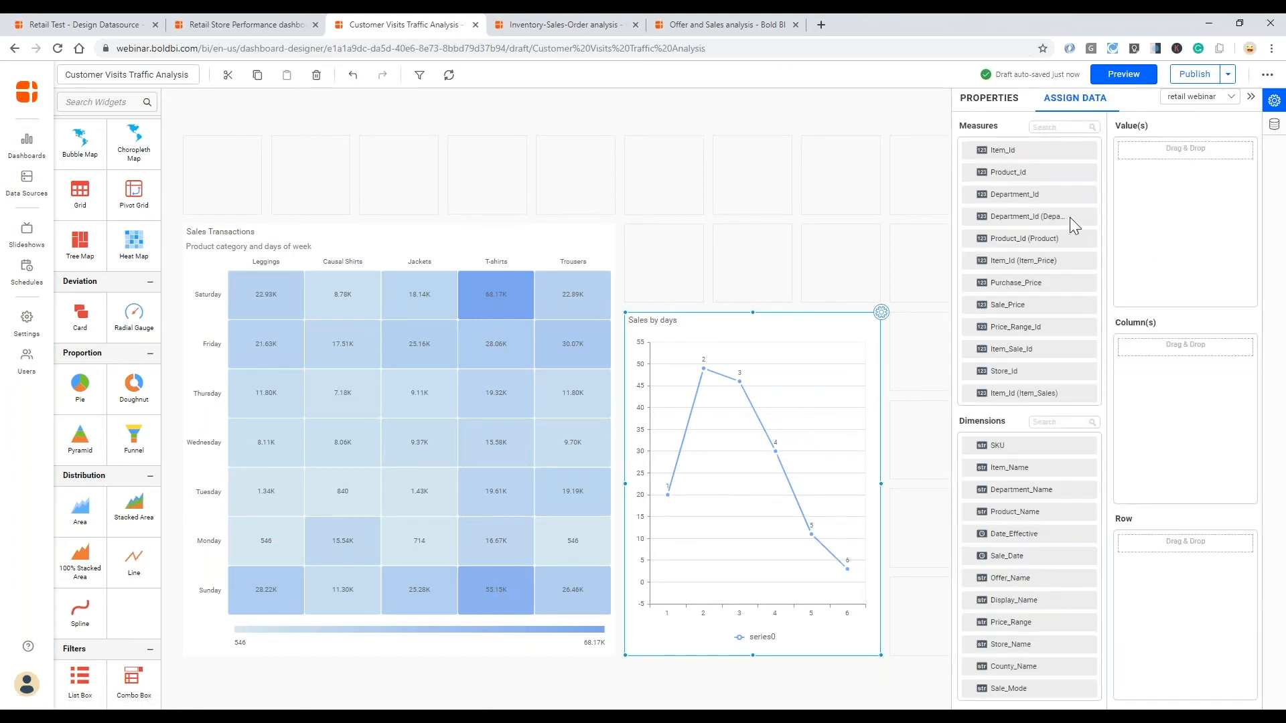
- Assign Total Sales as the value and Sale_Date grouped by Day of Week as the column of the Sales by days chart
scroll(1044, 292, down, 5)
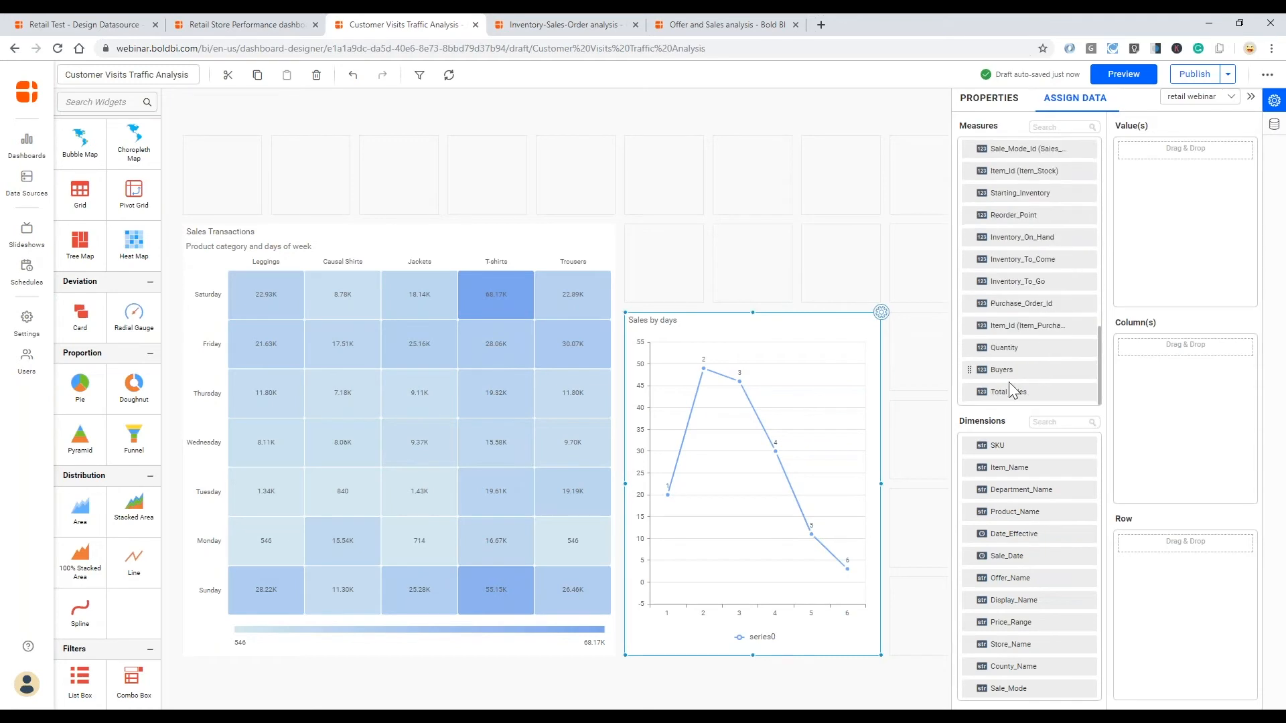
drag(1011, 390, 1126, 150)
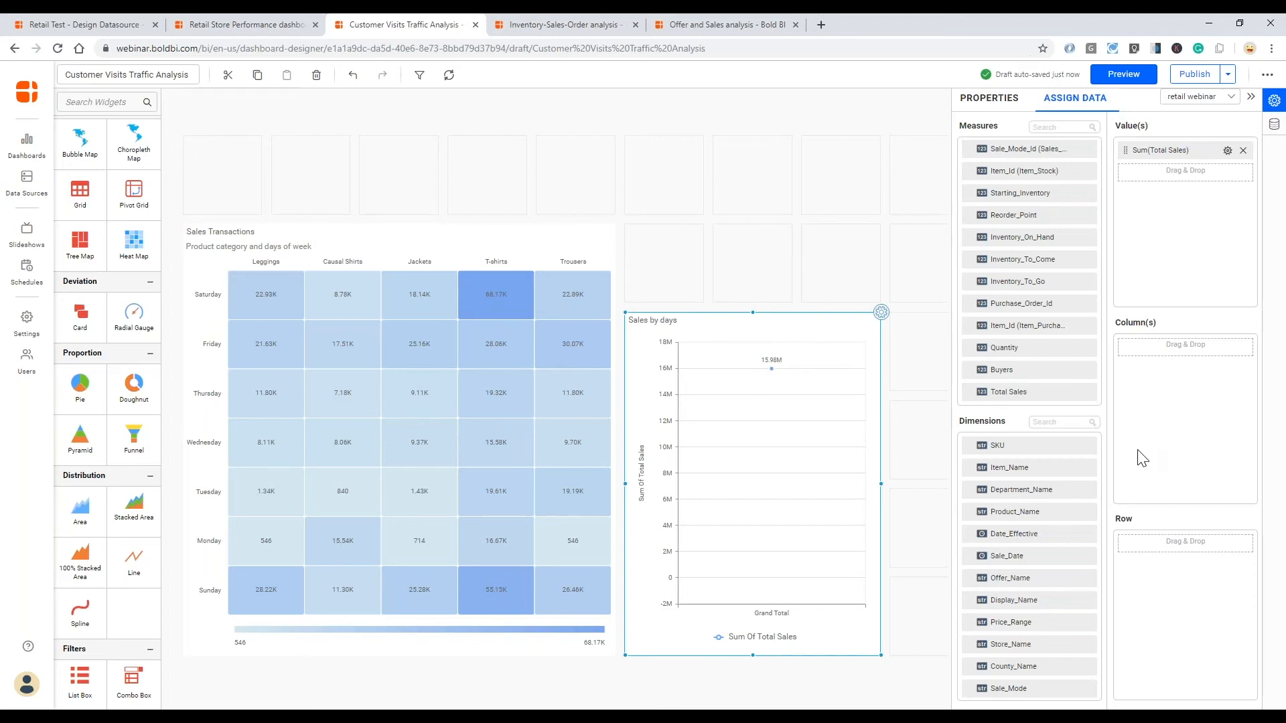
drag(1115, 456, 1139, 352)
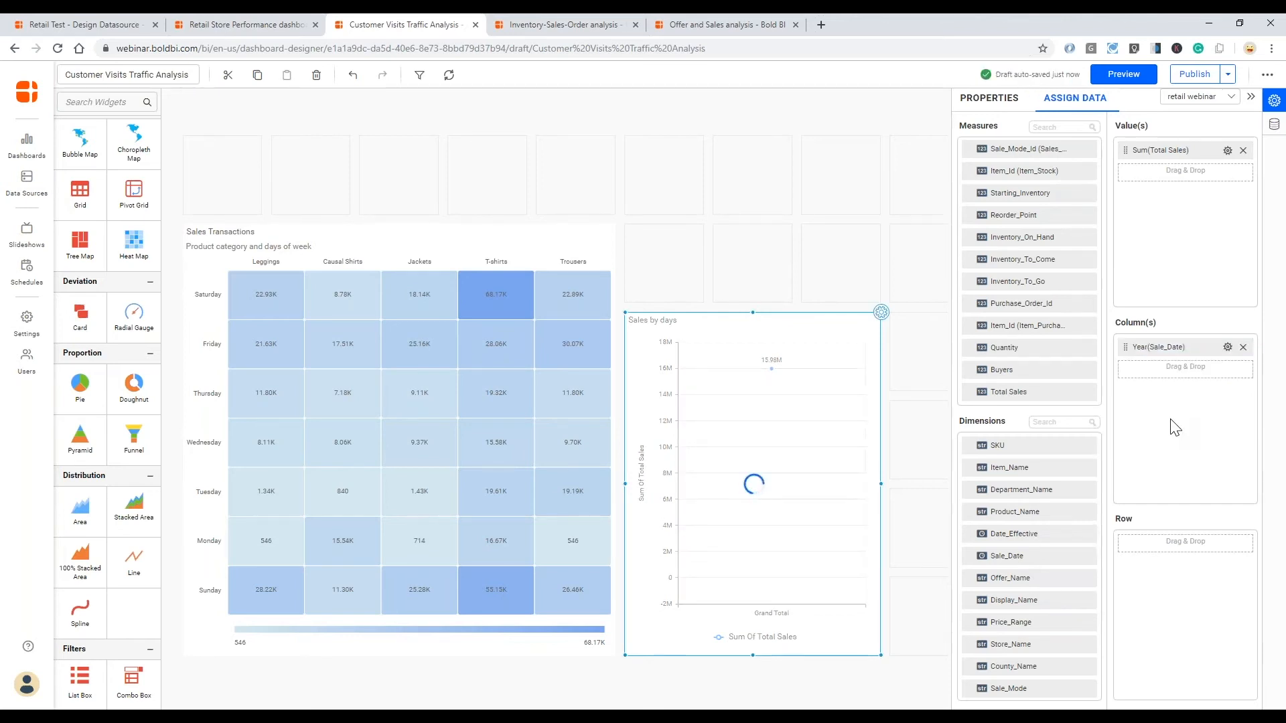
click(1228, 347)
mouse_move(1192, 508)
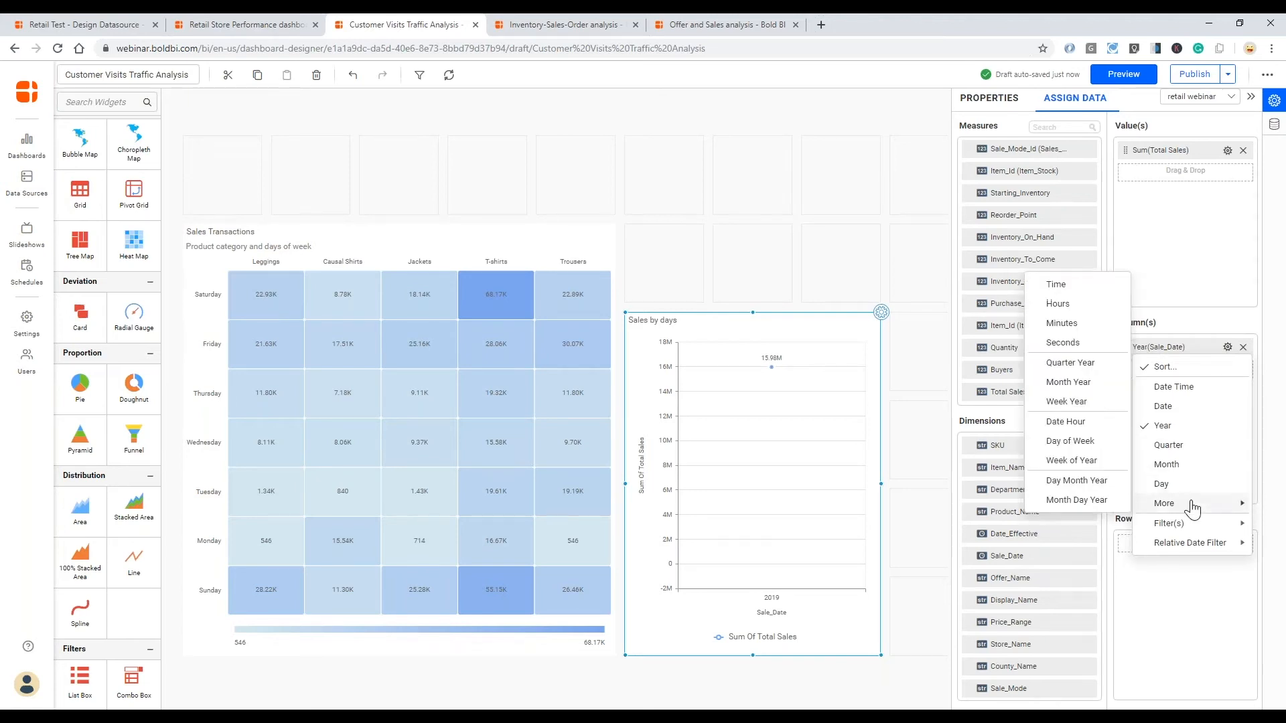
click(1080, 442)
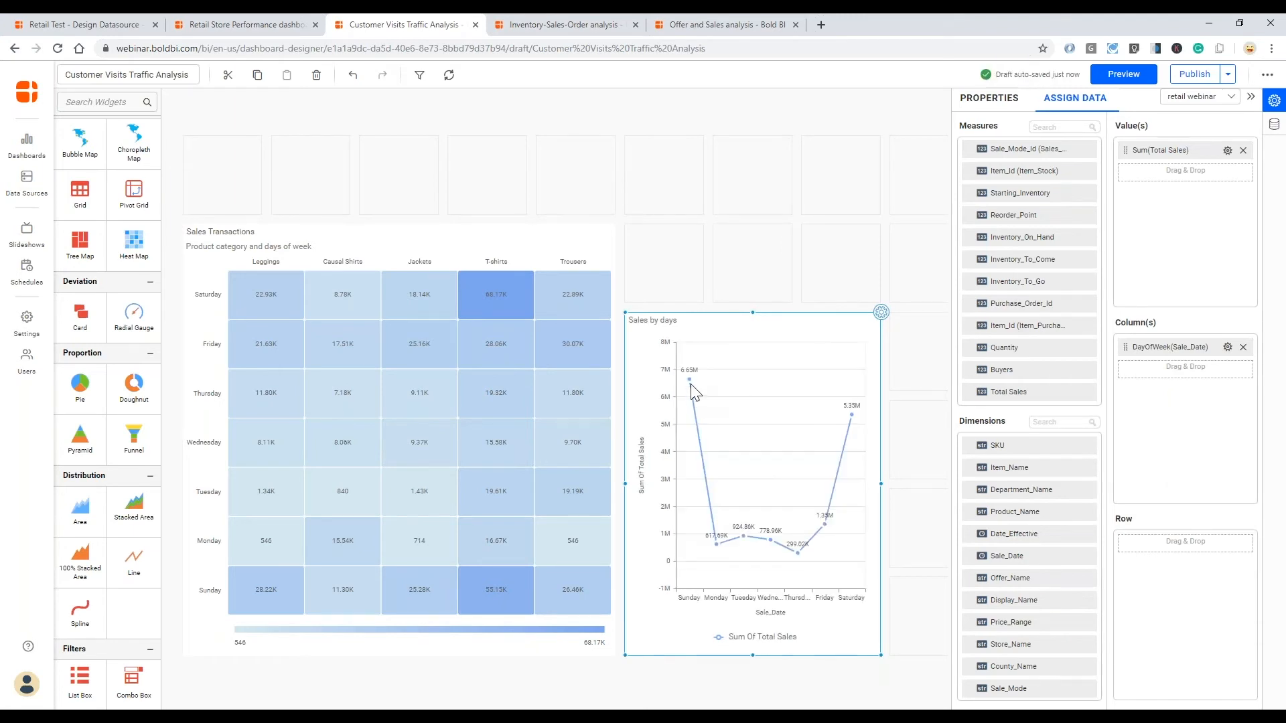
mouse_move(689, 379)
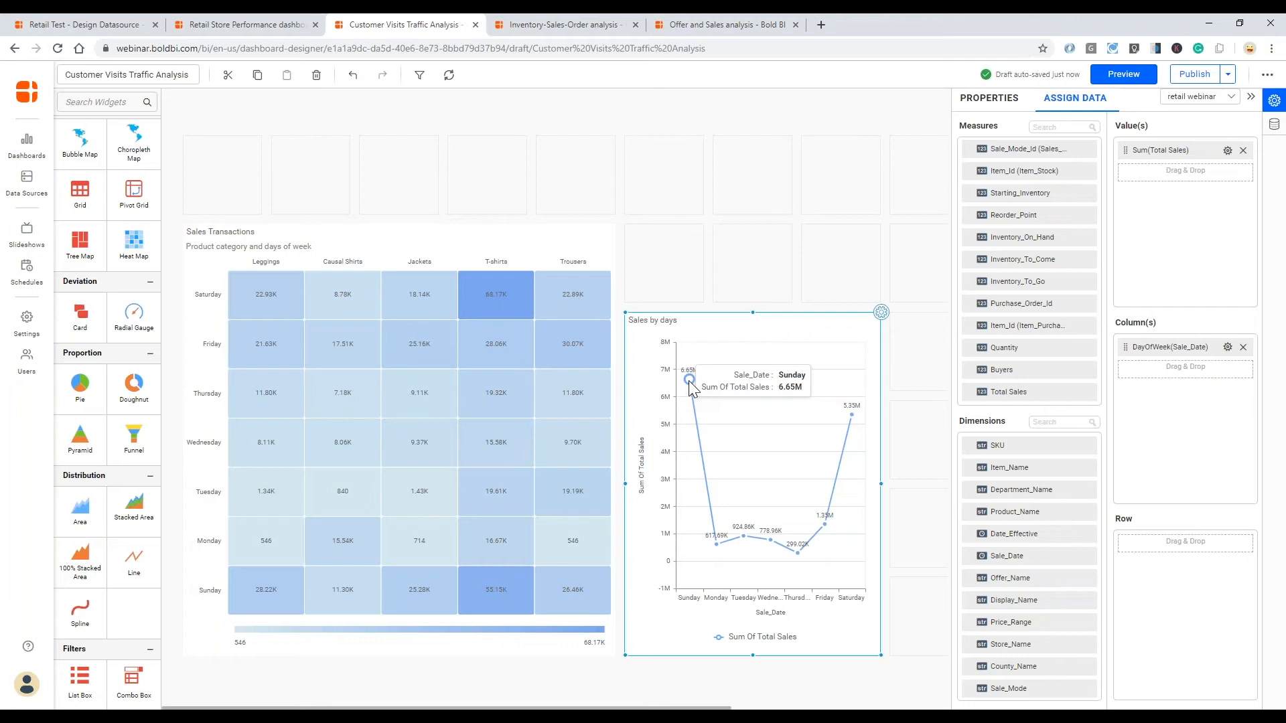
mouse_move(852, 415)
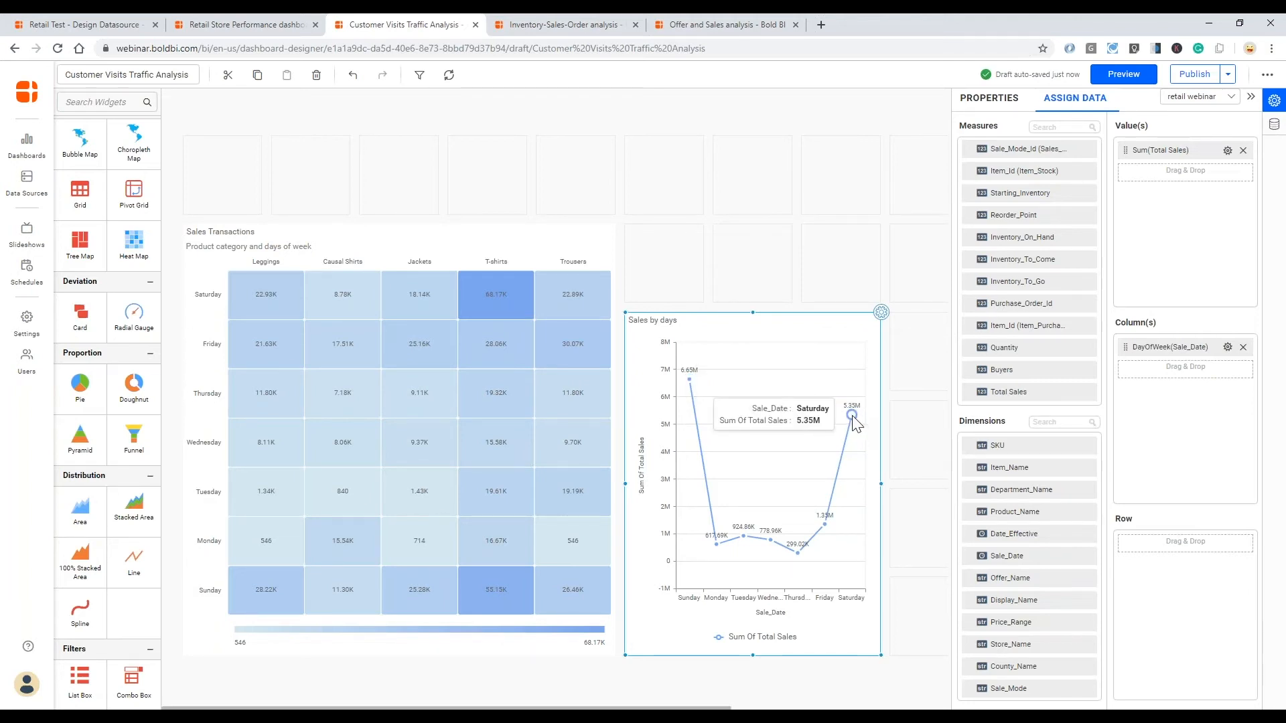
mouse_move(825, 526)
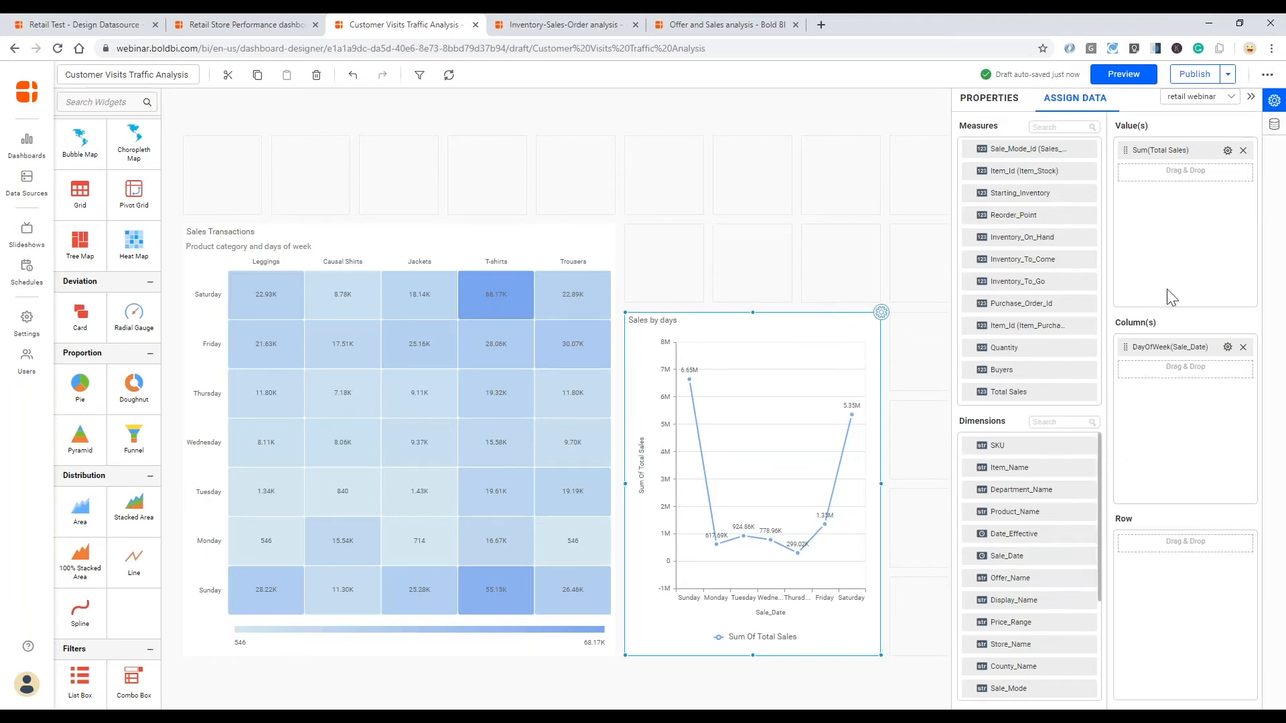
- Hide the category axis title and the primary value axis title on the Sales by days chart
click(986, 104)
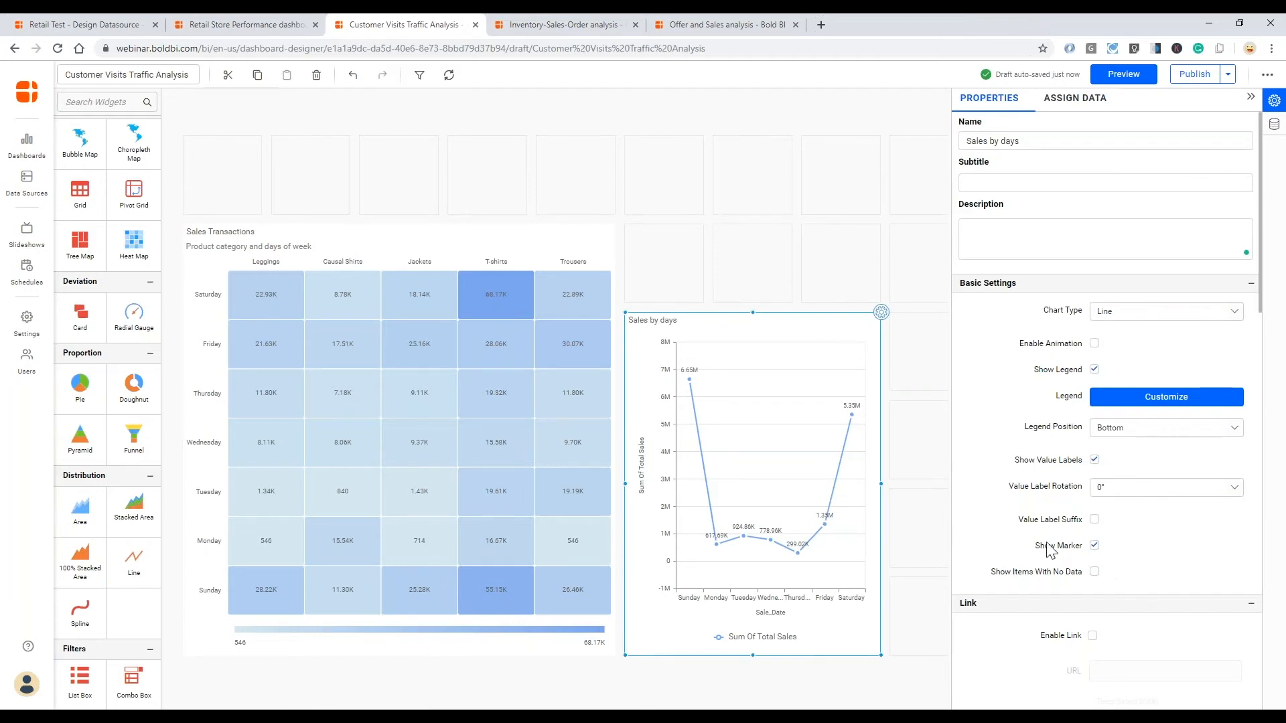
scroll(1045, 546, down, 4)
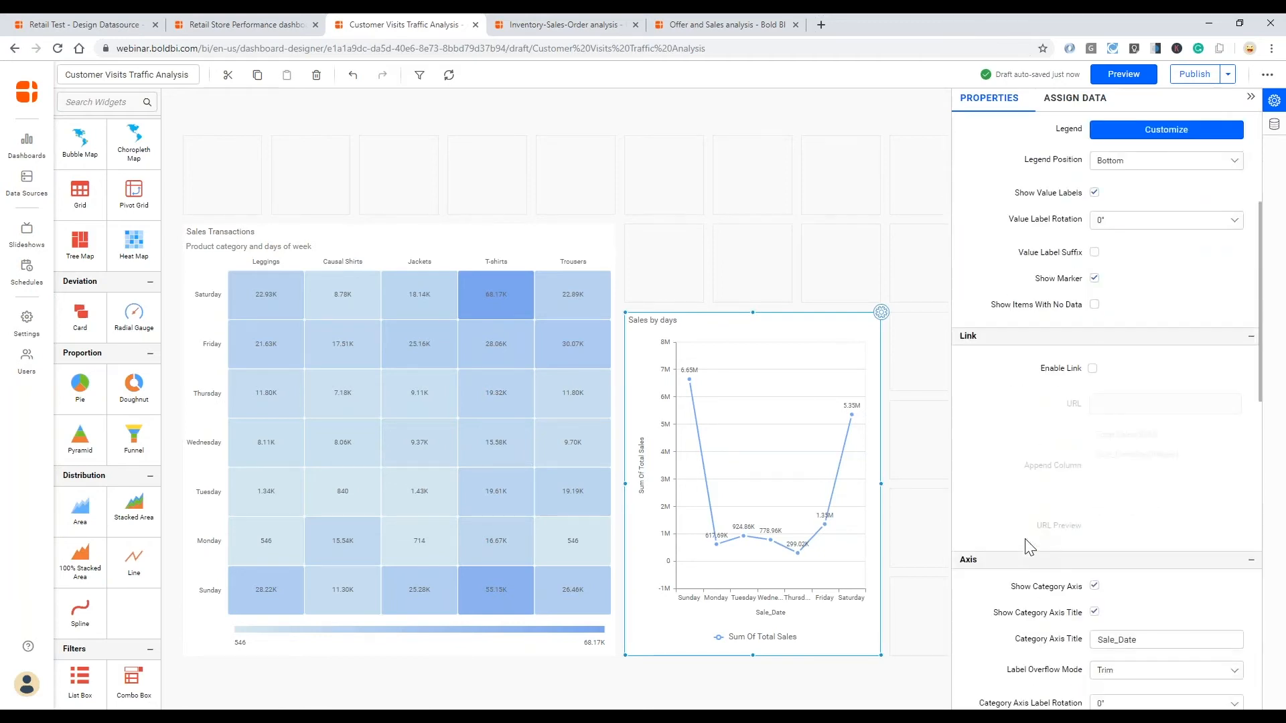
scroll(1030, 548, down, 2)
click(1095, 498)
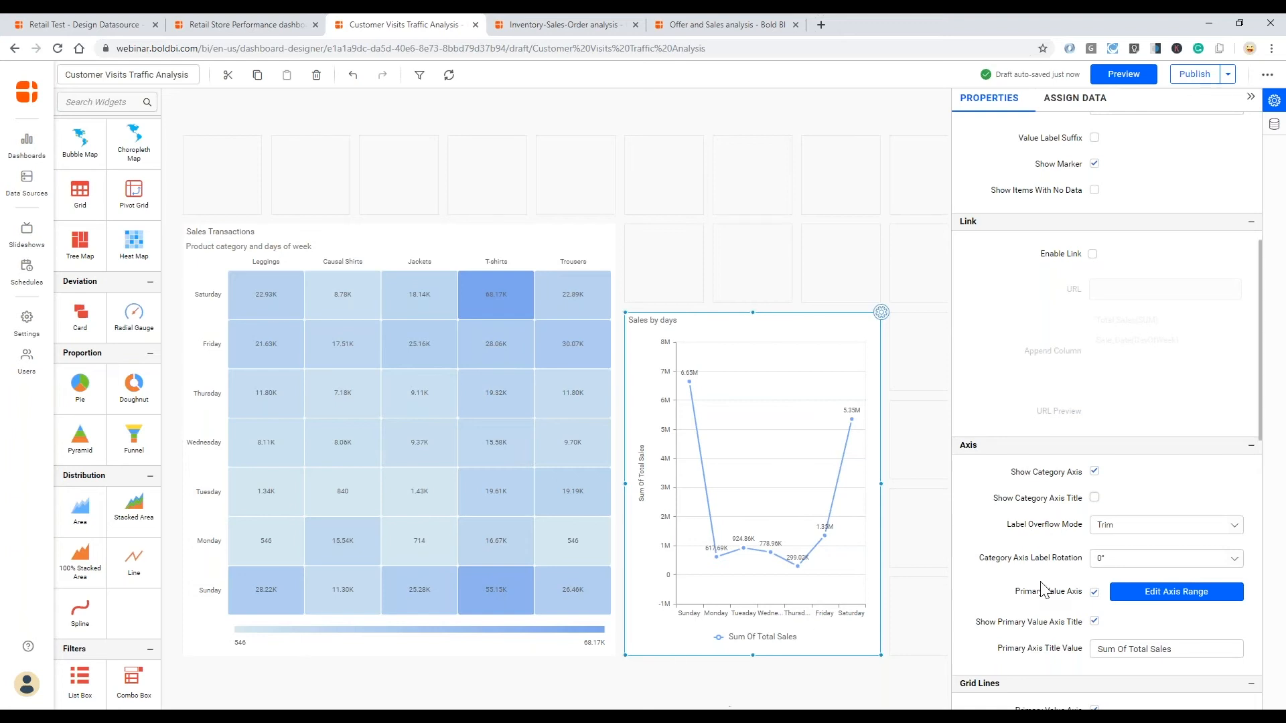
click(1094, 622)
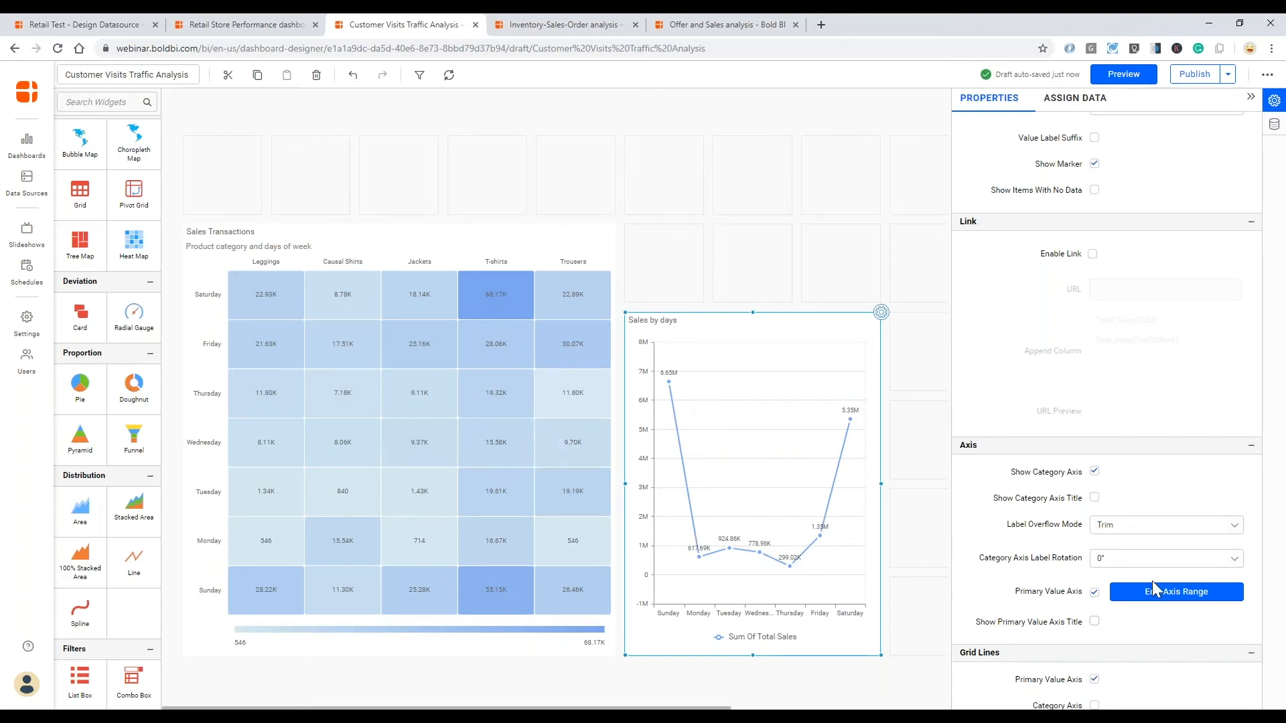
- Set the Sales by days chart's label overflow mode to Hide and its category axis label rotation to -45°
click(1141, 526)
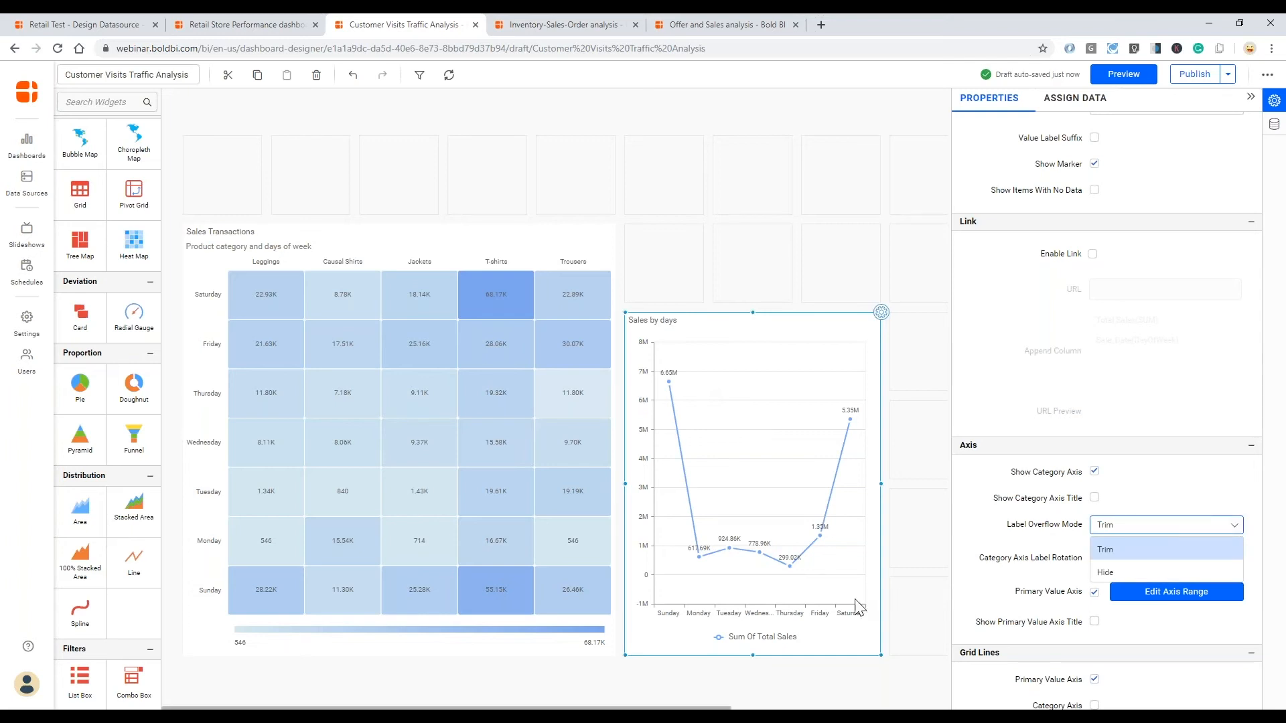
click(1146, 573)
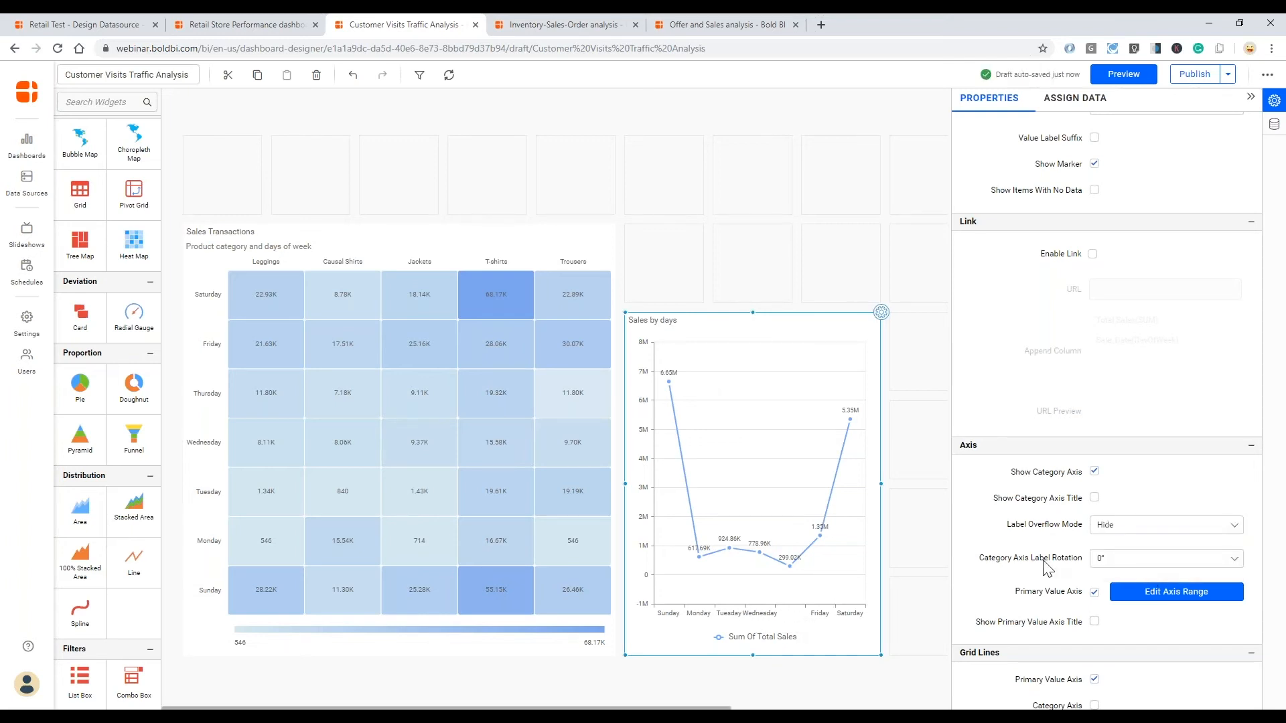
click(1141, 558)
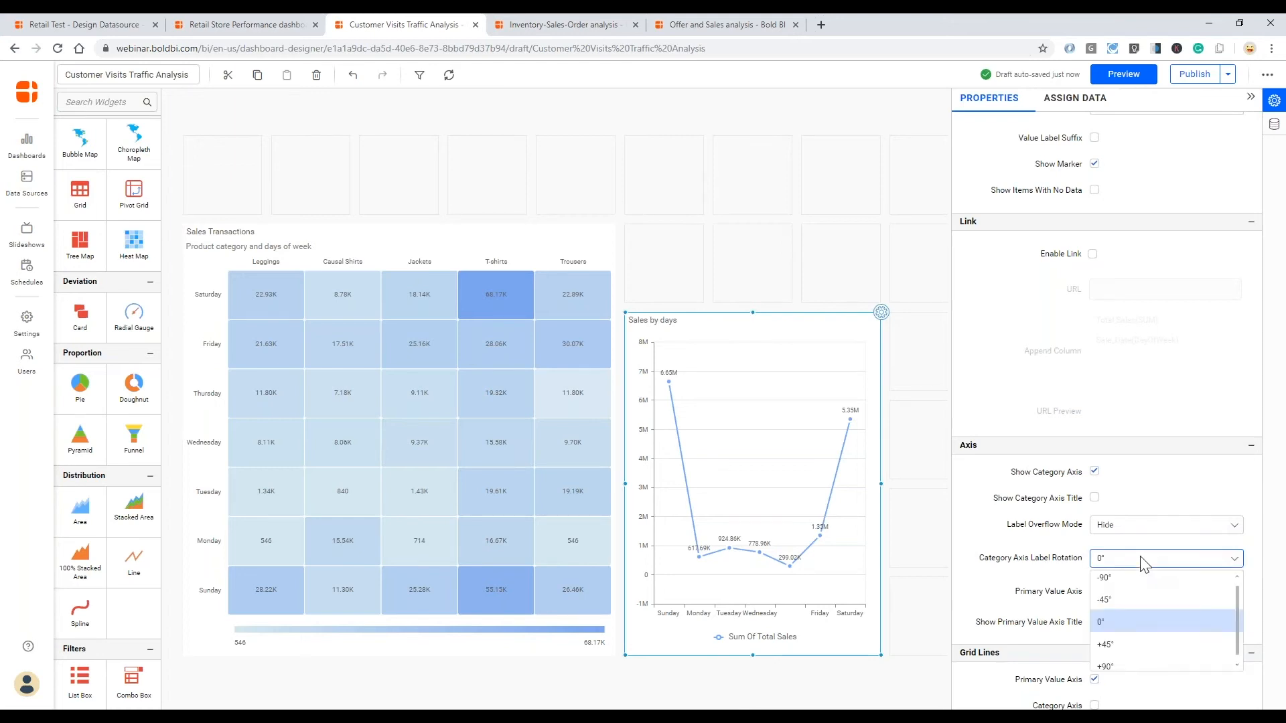
click(1120, 600)
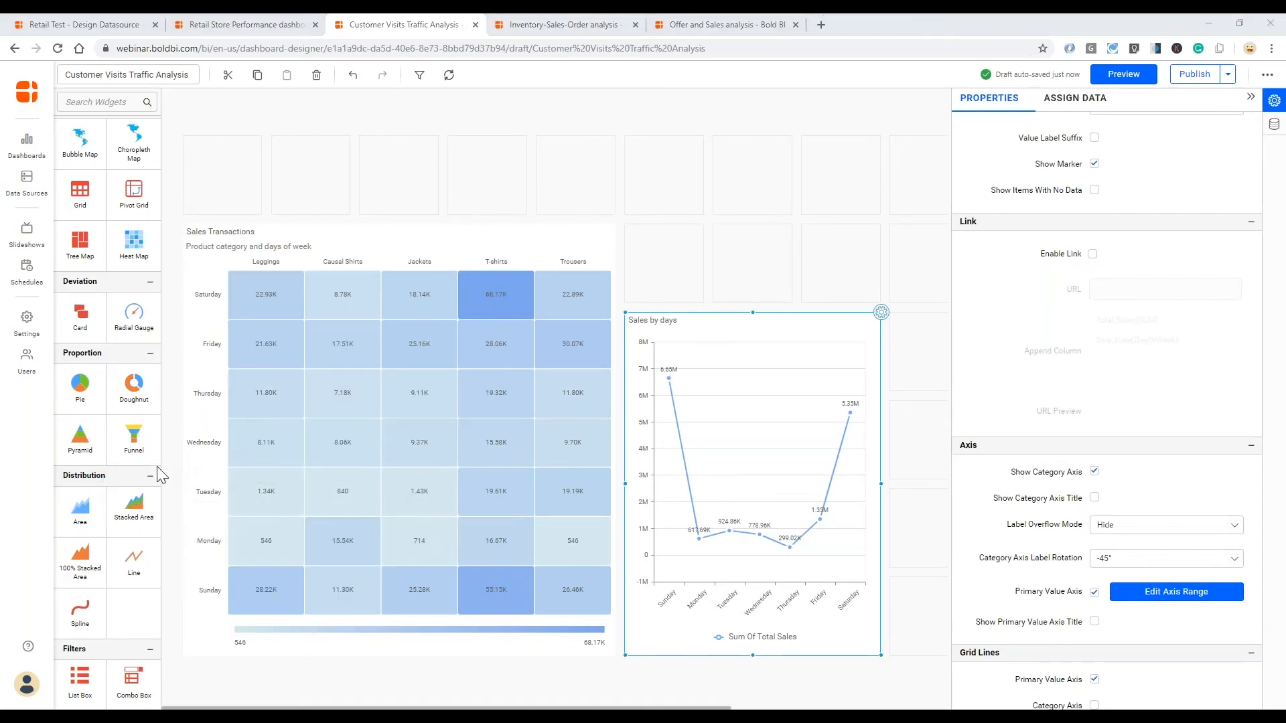
- Place a Spline chart beside the Sales by days chart and enlarge it to the same height
scroll(129, 489, down, 2)
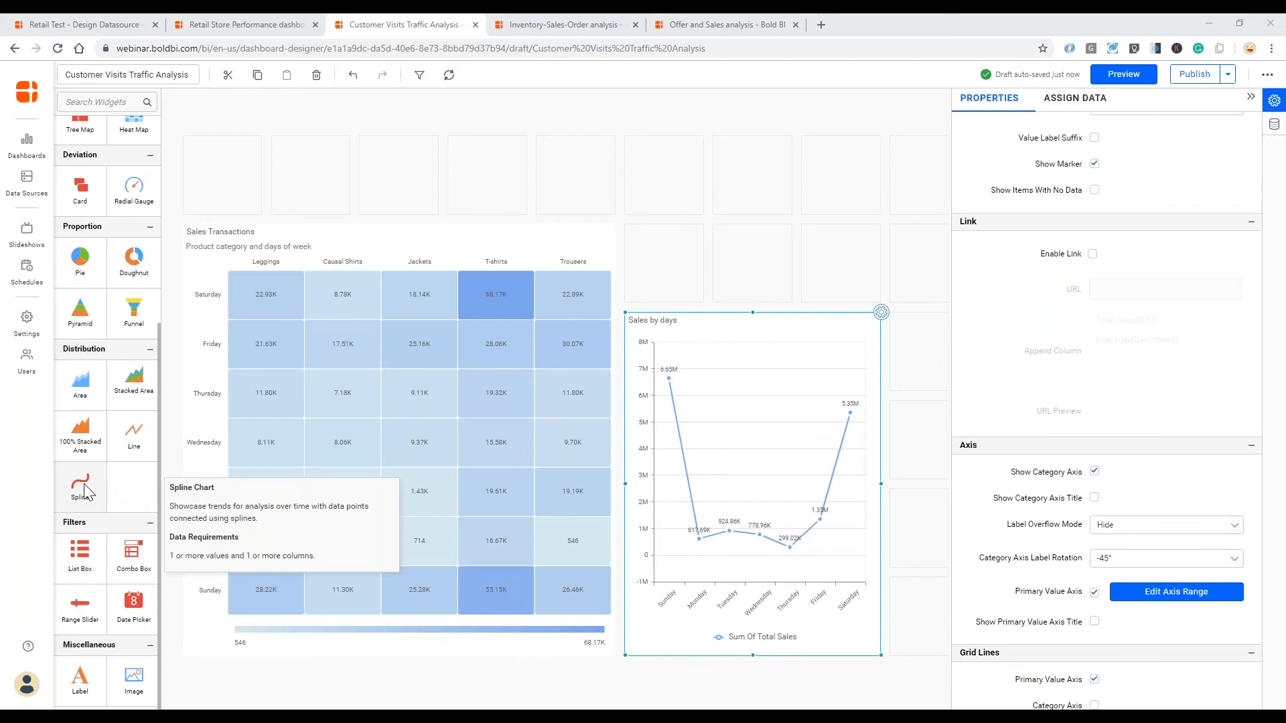
drag(85, 487, 890, 347)
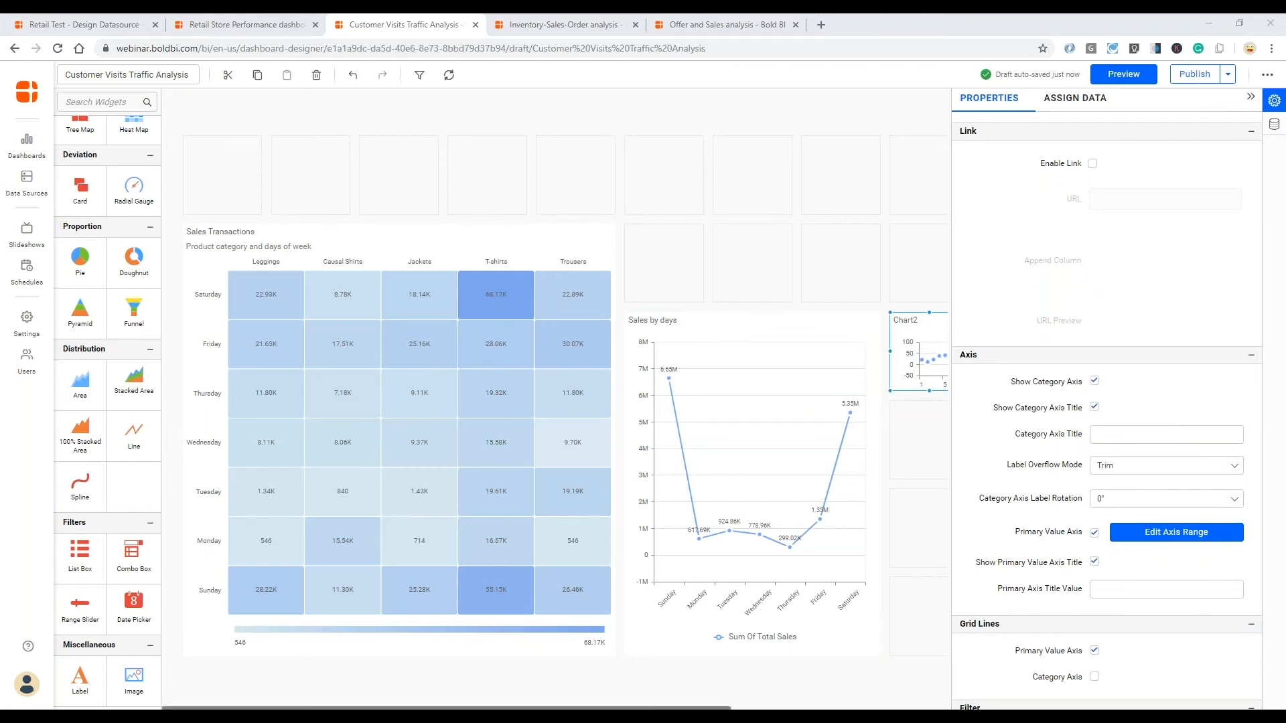
drag(818, 506, 885, 613)
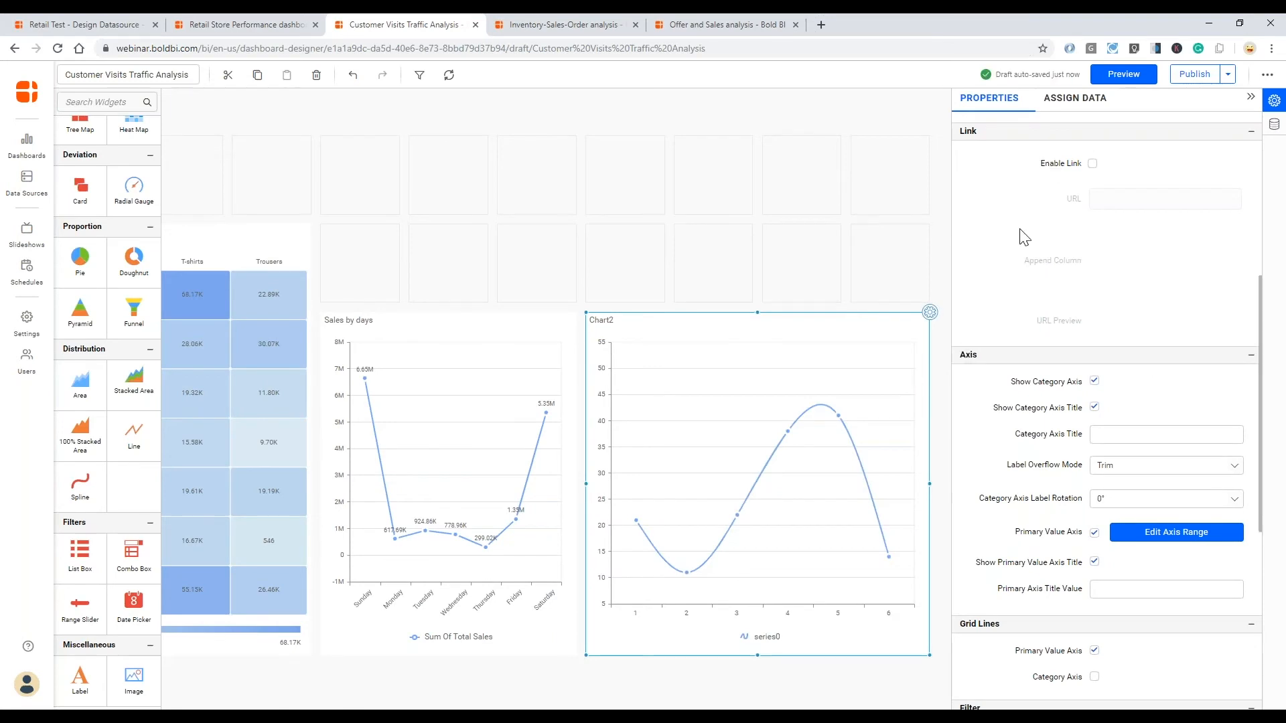
- Name the new spline chart "Visitors and Buyers by days"
drag(991, 140, 961, 138)
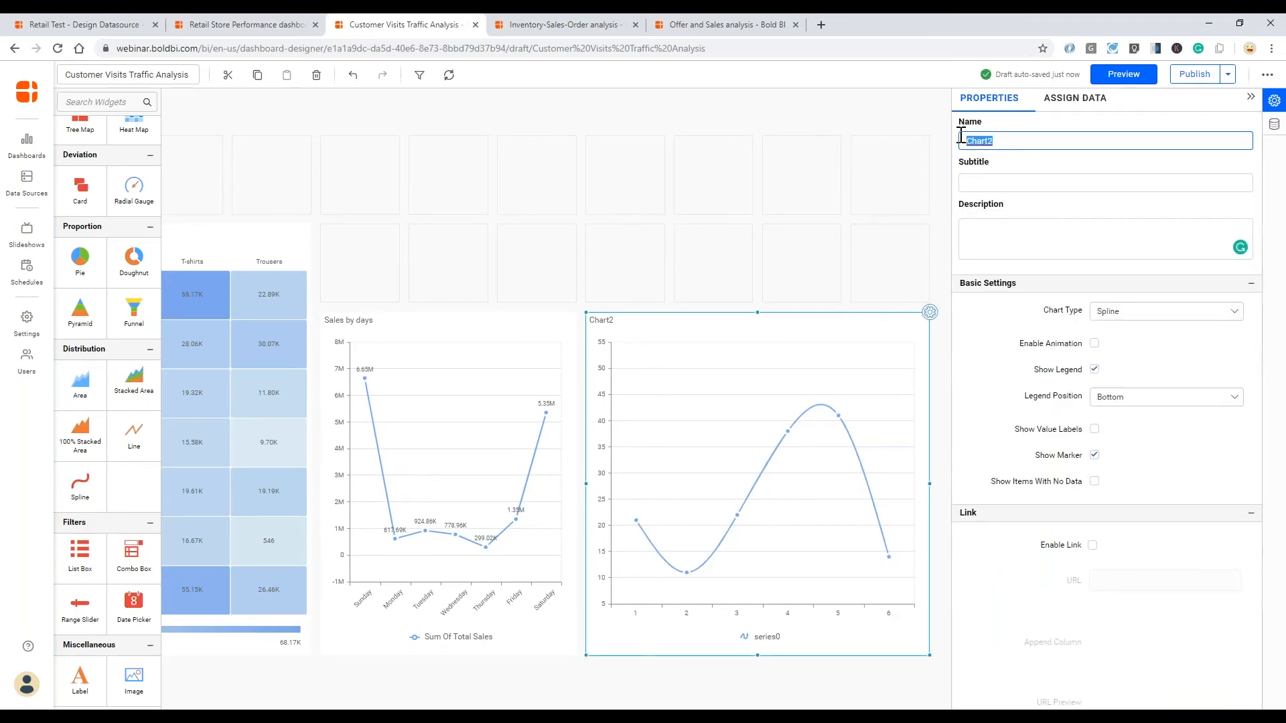
text(Visitors)
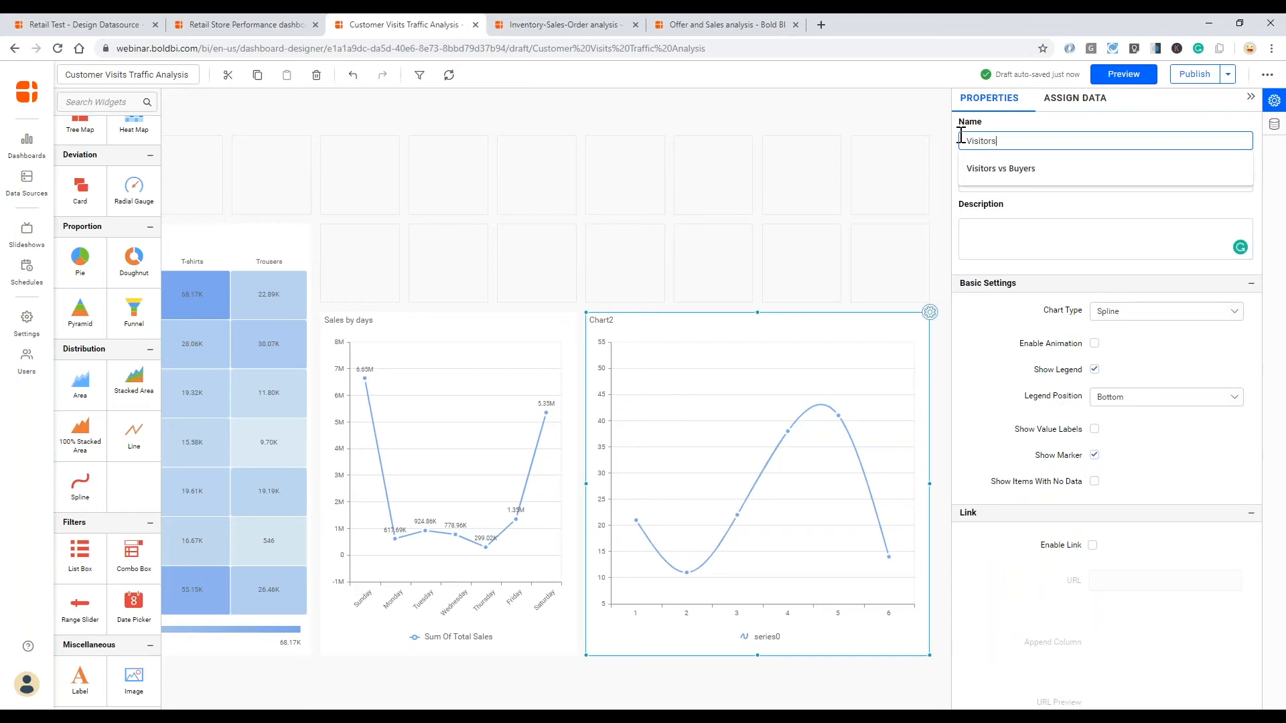
text( and Buyers by days)
key(Tab)
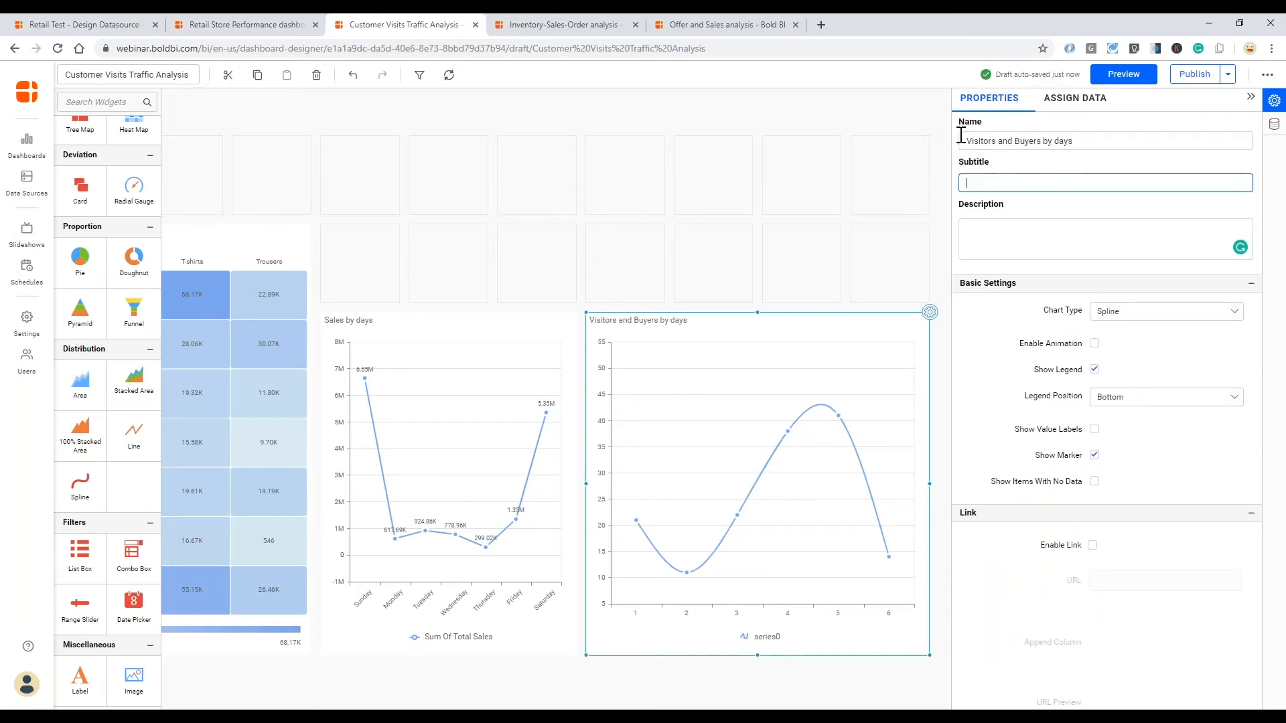
- Find the Visitors_Count and Buyer_Count measures and assign both as values of the Visitors and Buyers by days chart
click(1075, 99)
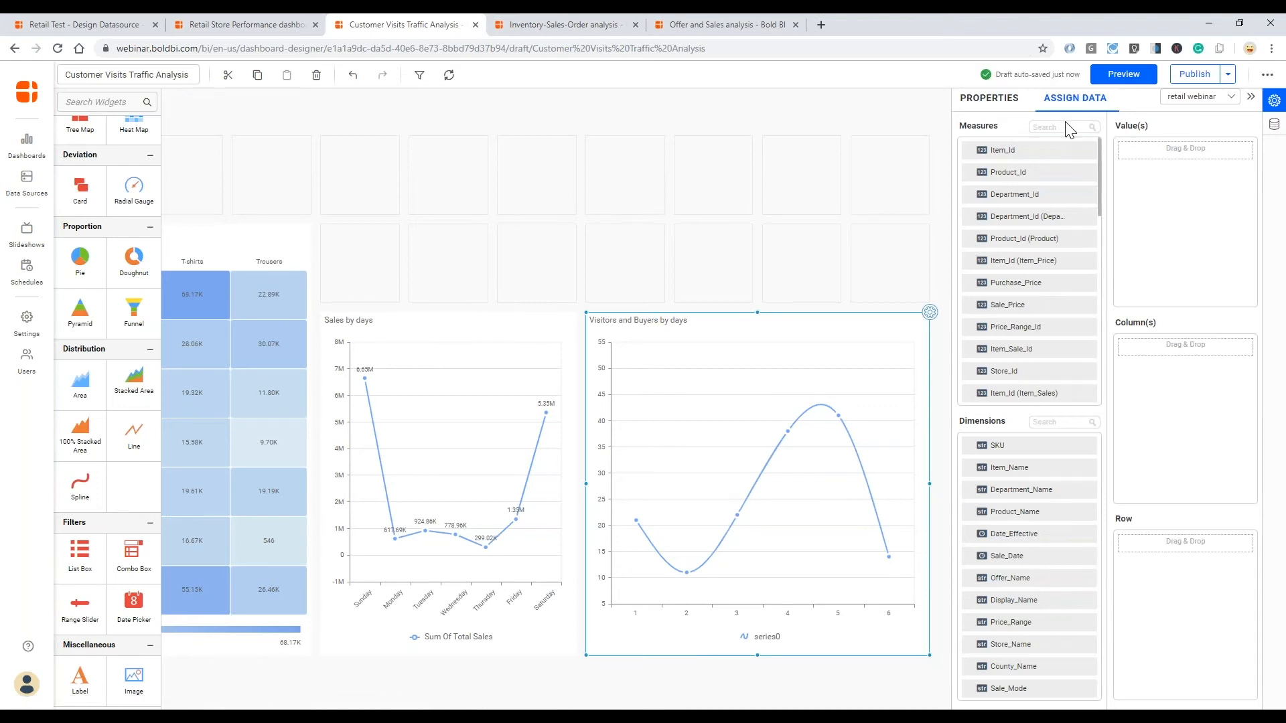
click(1045, 127)
text(visi)
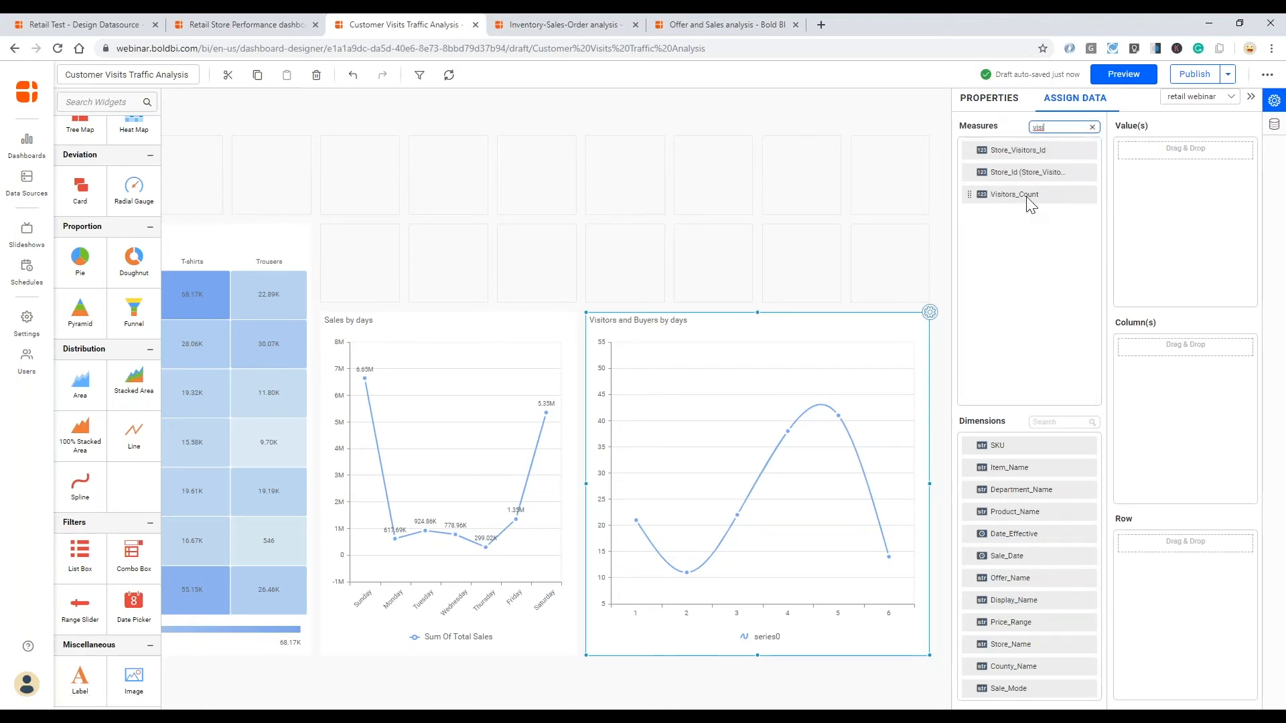
drag(1038, 196, 1134, 153)
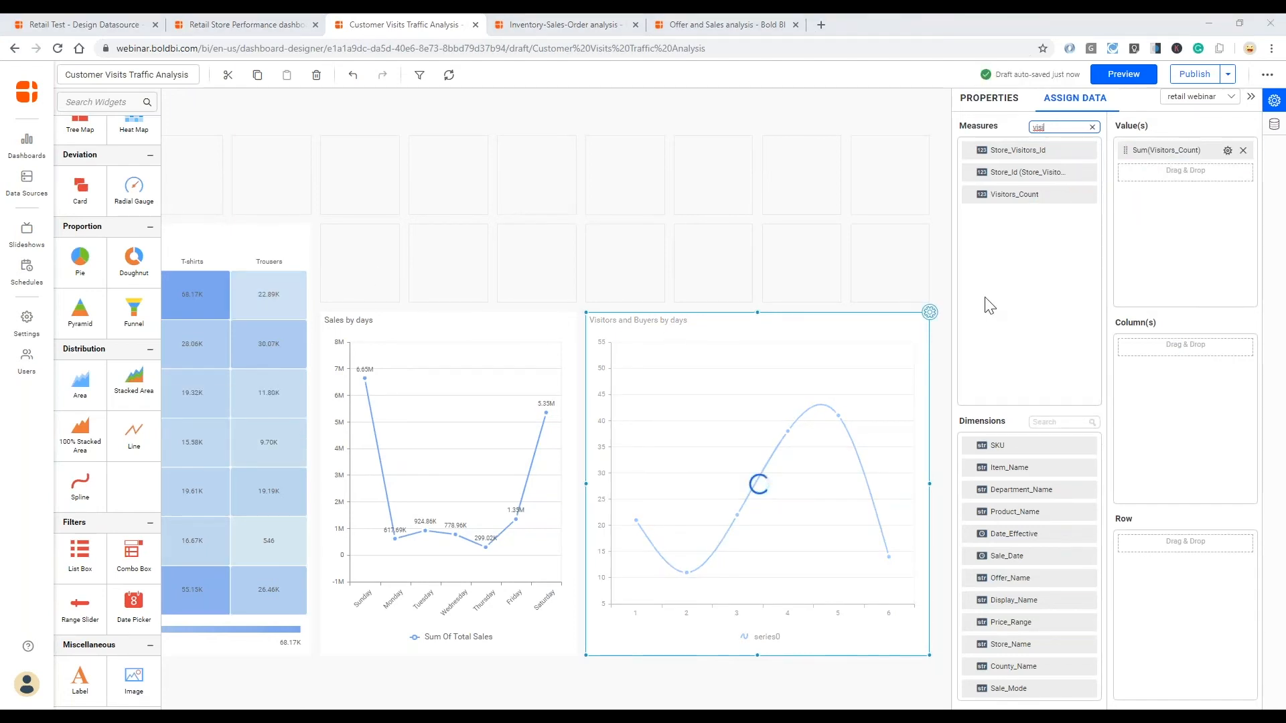
double_click(1038, 128)
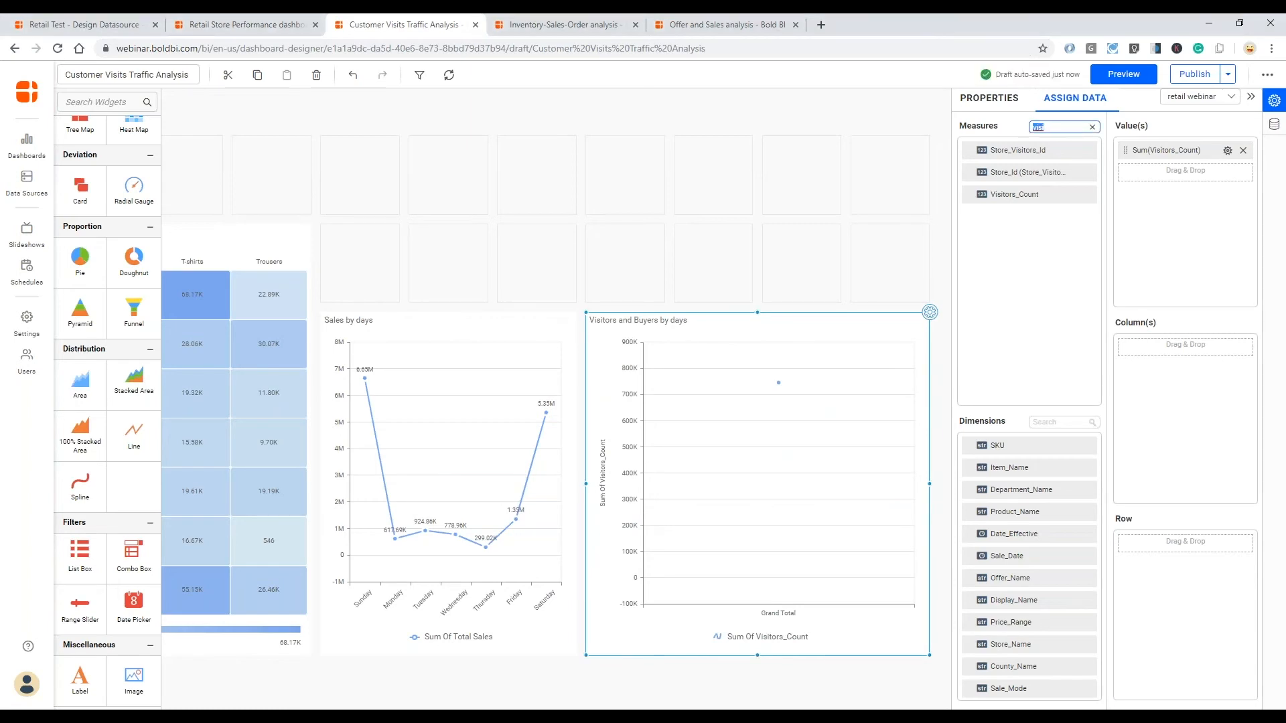
text(buye)
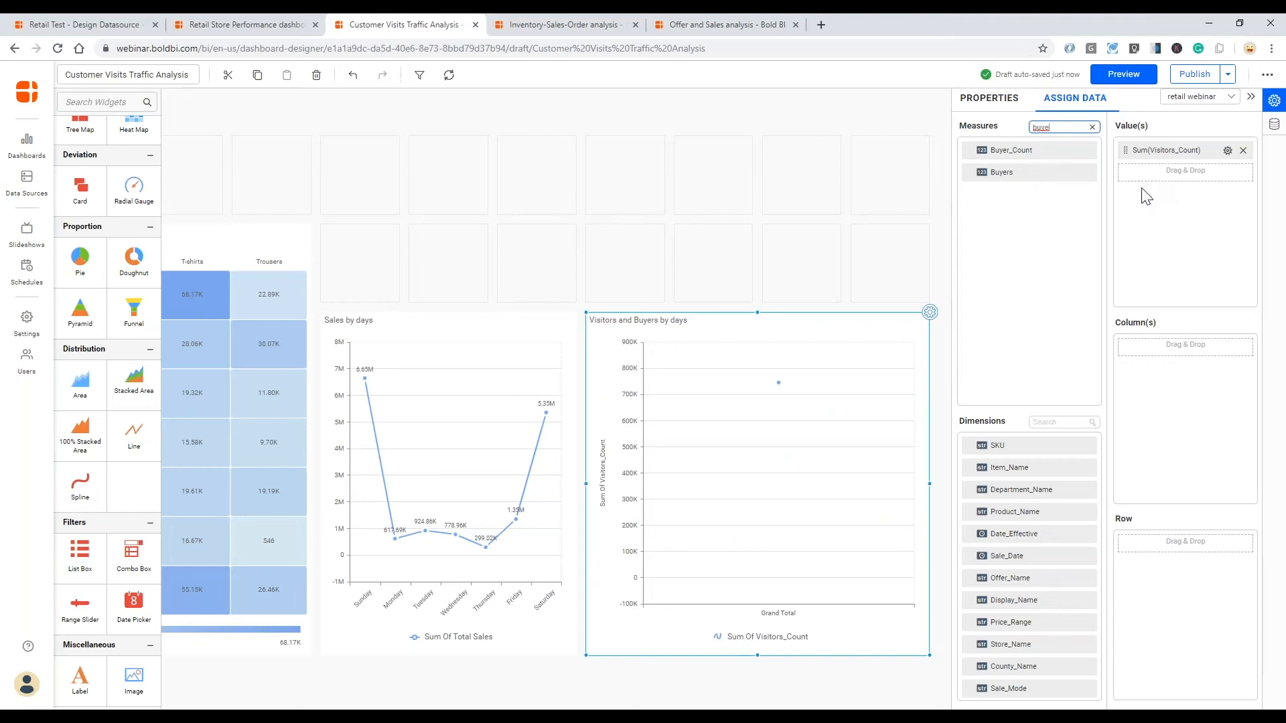
drag(1015, 150, 1134, 174)
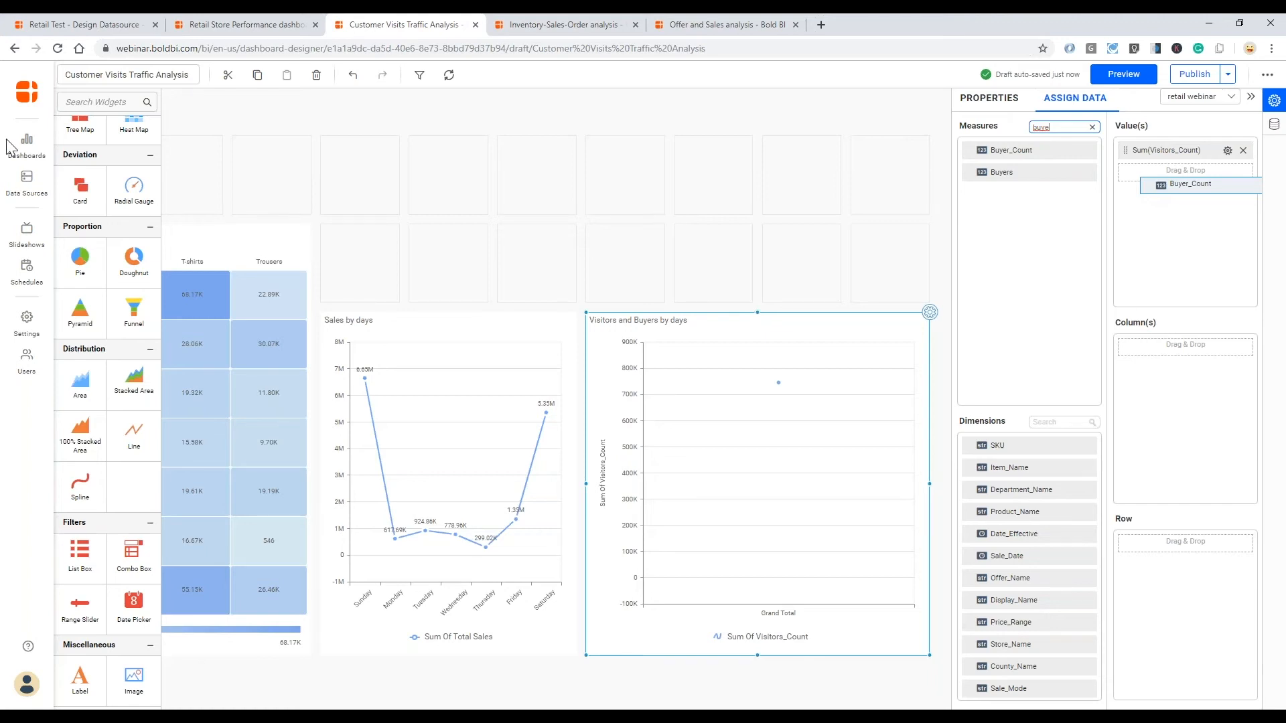
drag(1133, 174, 1133, 174)
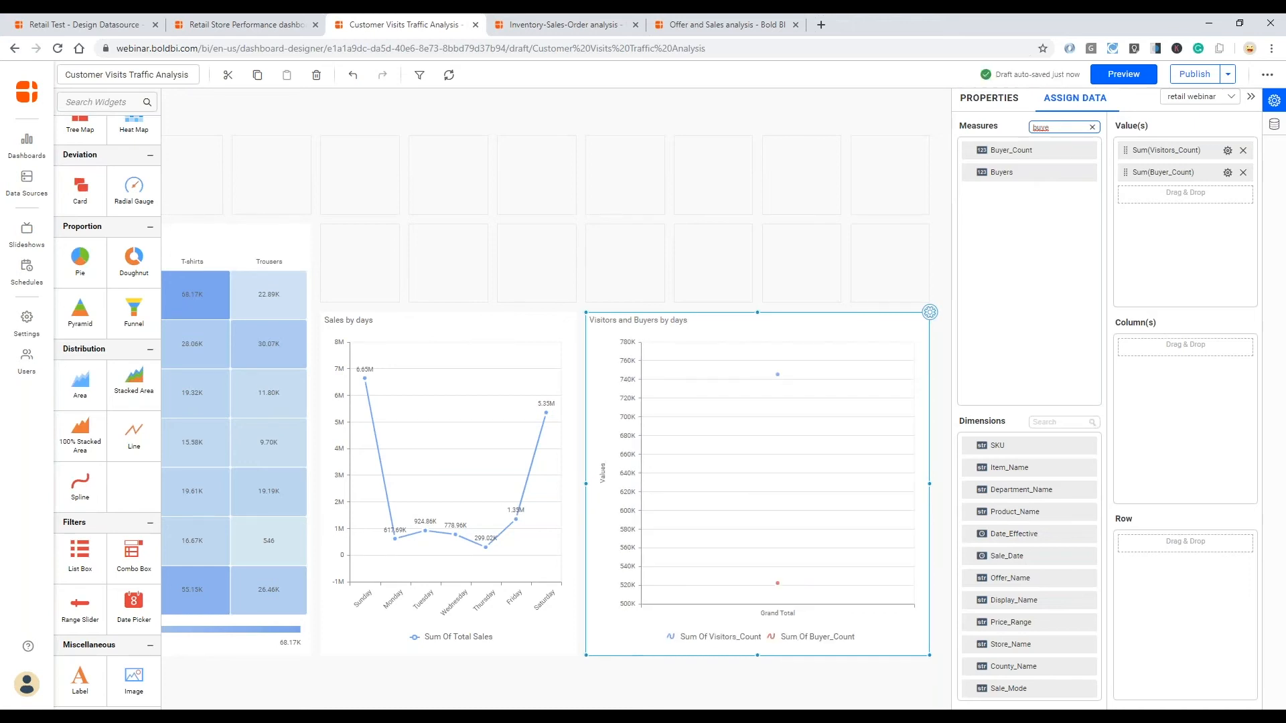
- Assign Sale_Date grouped by Day of Week as the spline chart's column and open the chart's properties
drag(1002, 561, 1127, 351)
right_click(1126, 351)
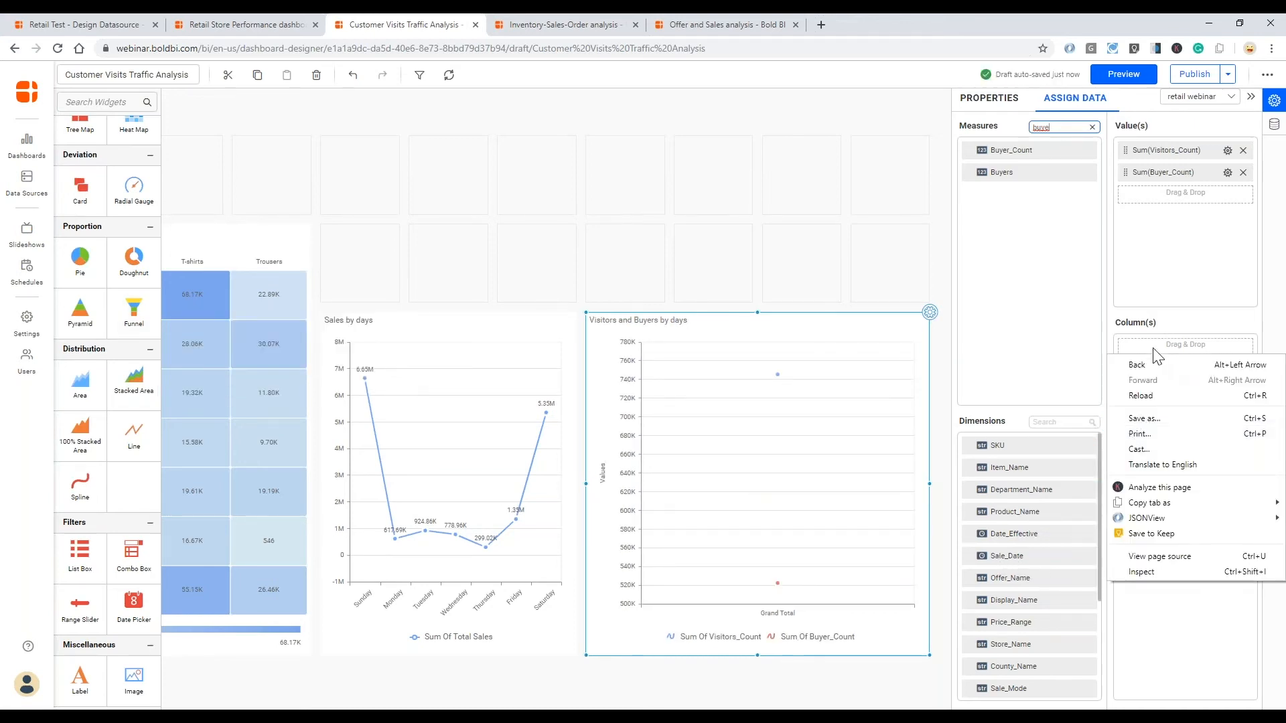
click(1183, 320)
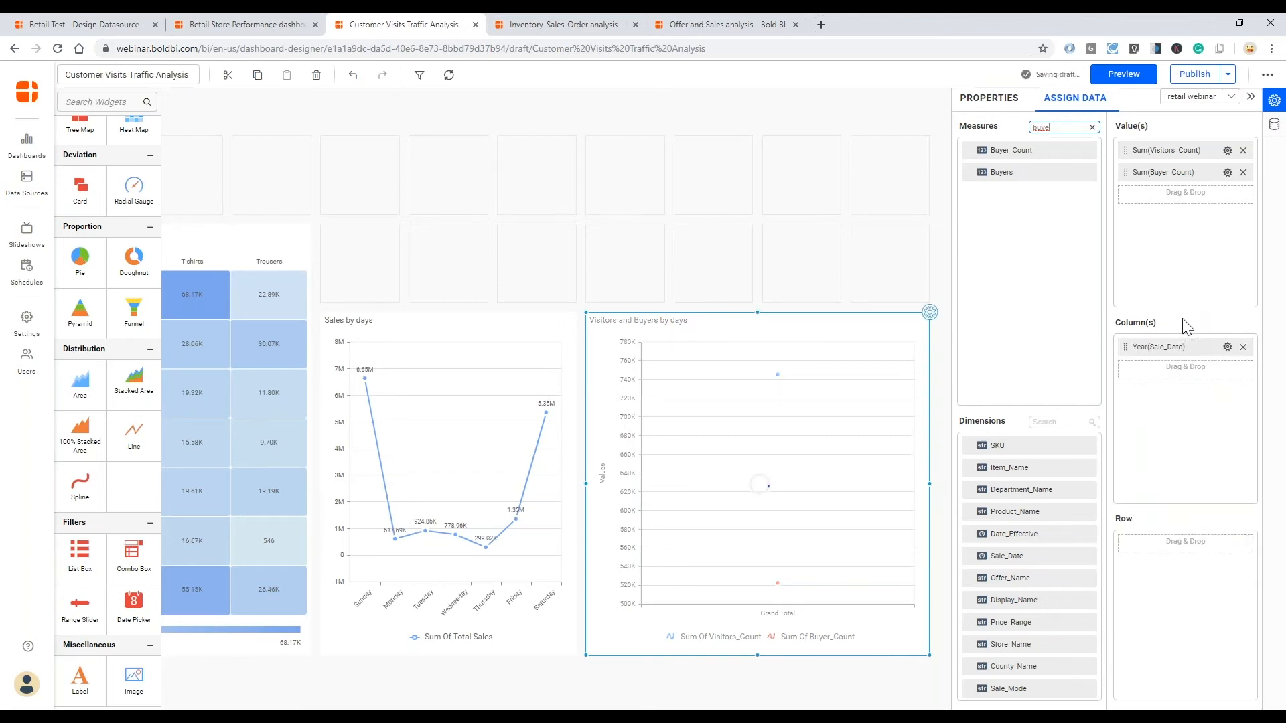
click(1228, 347)
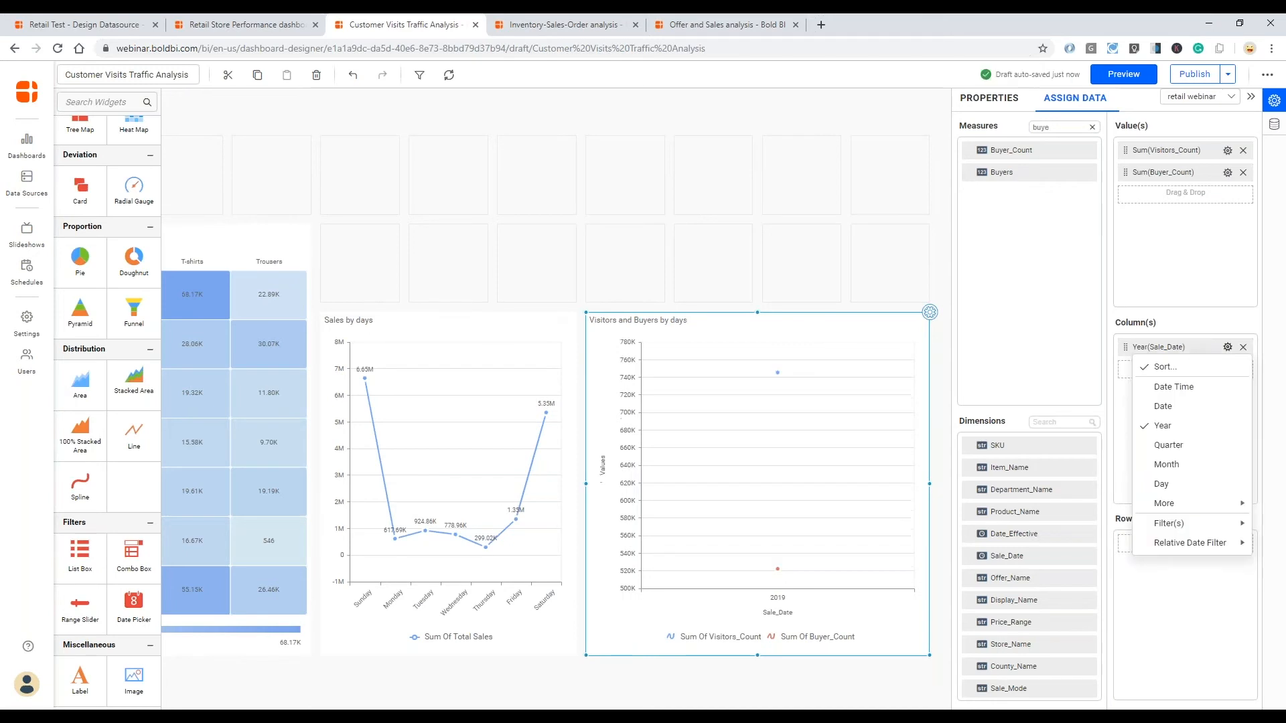
mouse_move(1203, 512)
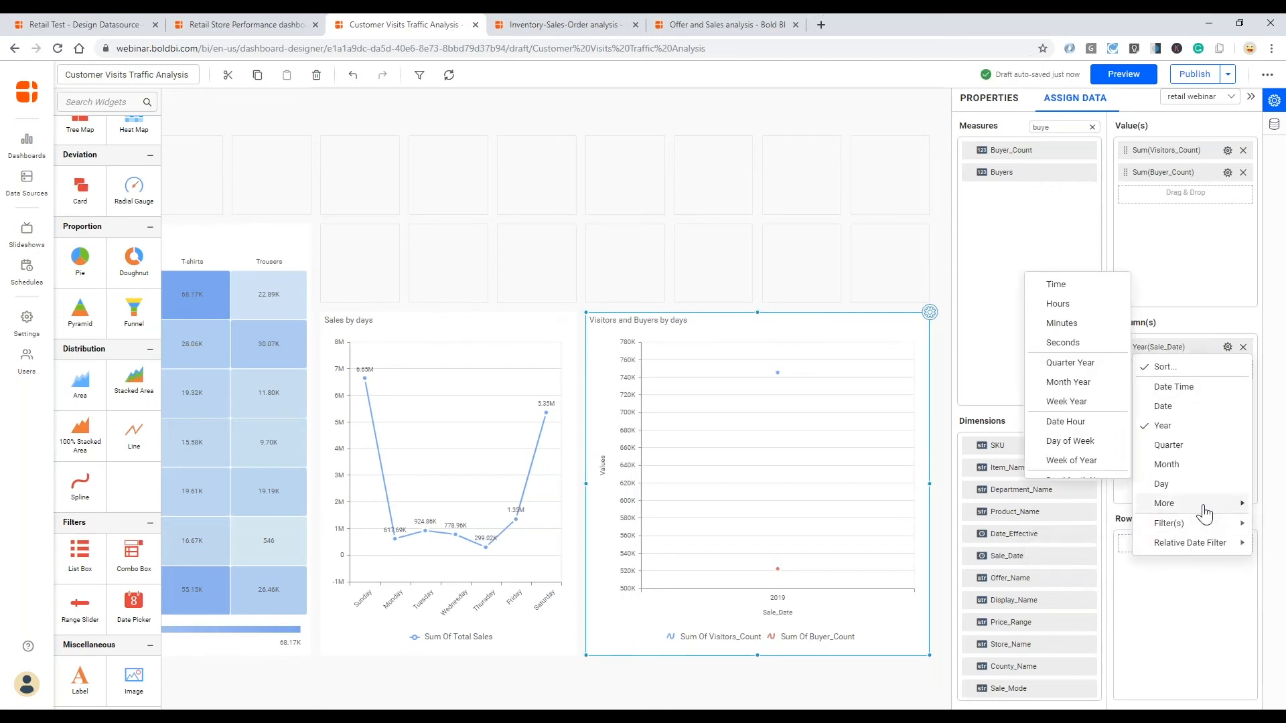
click(1089, 442)
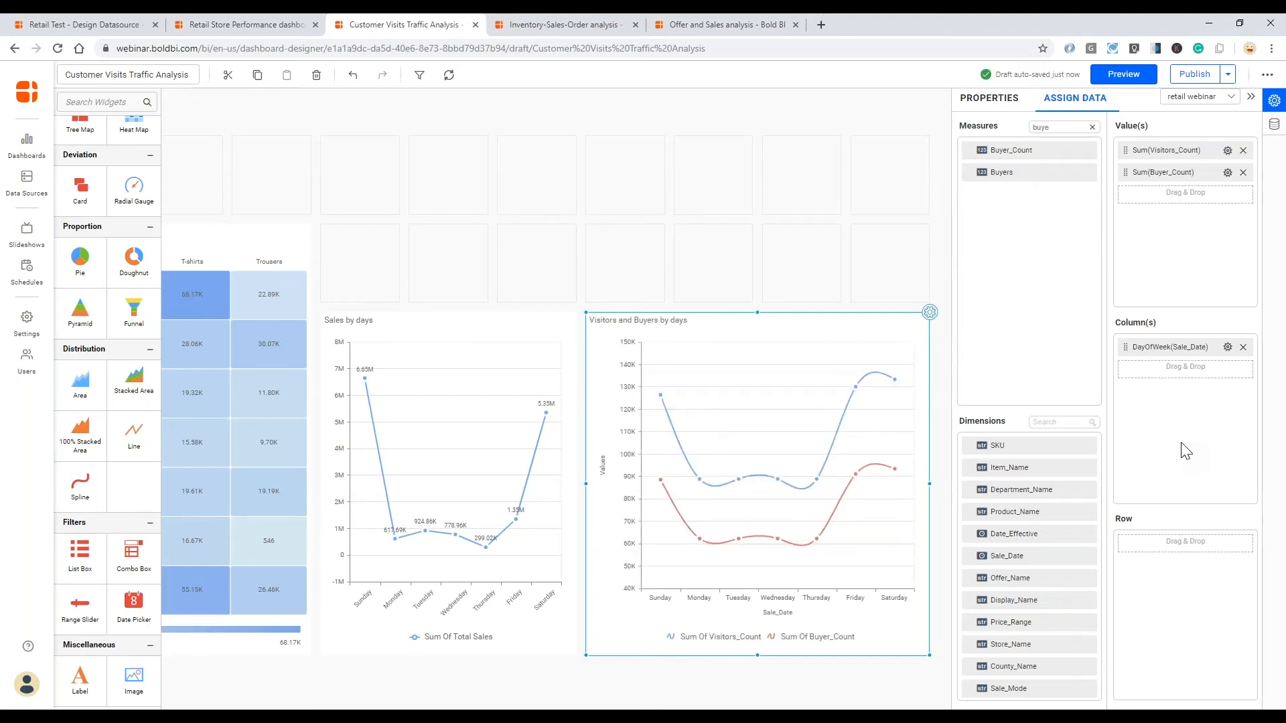
click(989, 98)
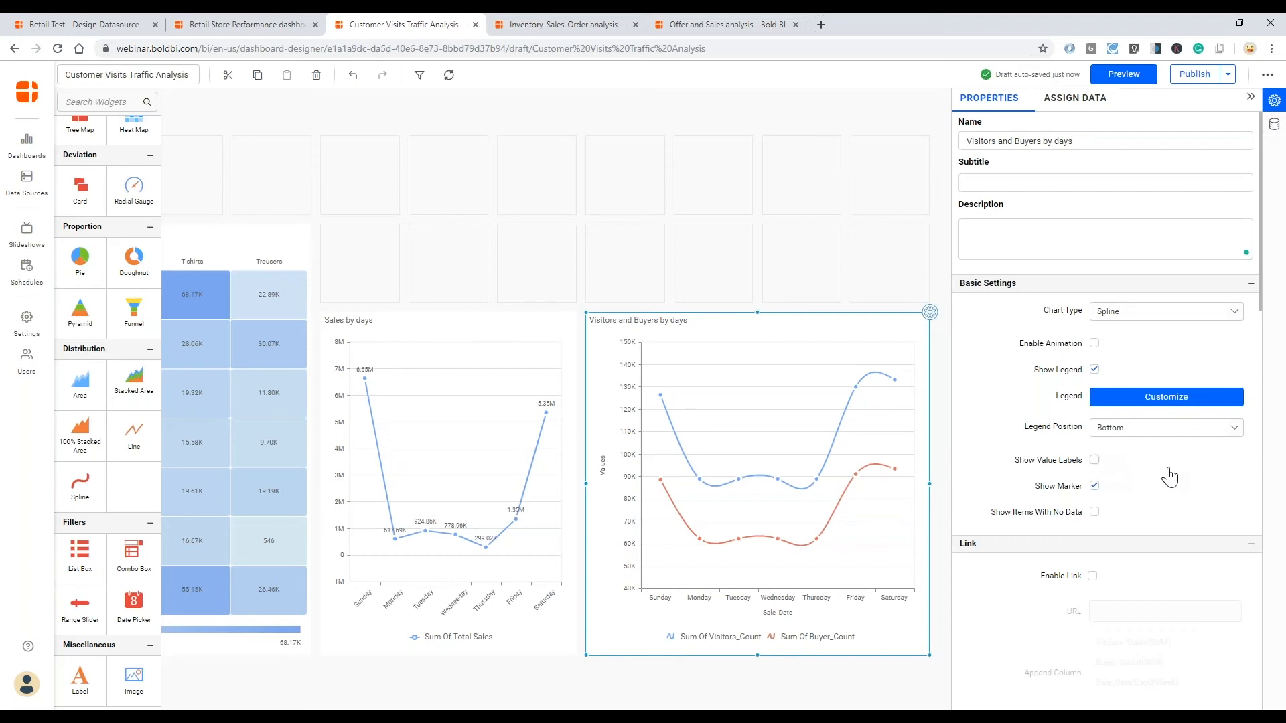
- Show value labels on the Visitors and Buyers by days spline chart
click(1094, 459)
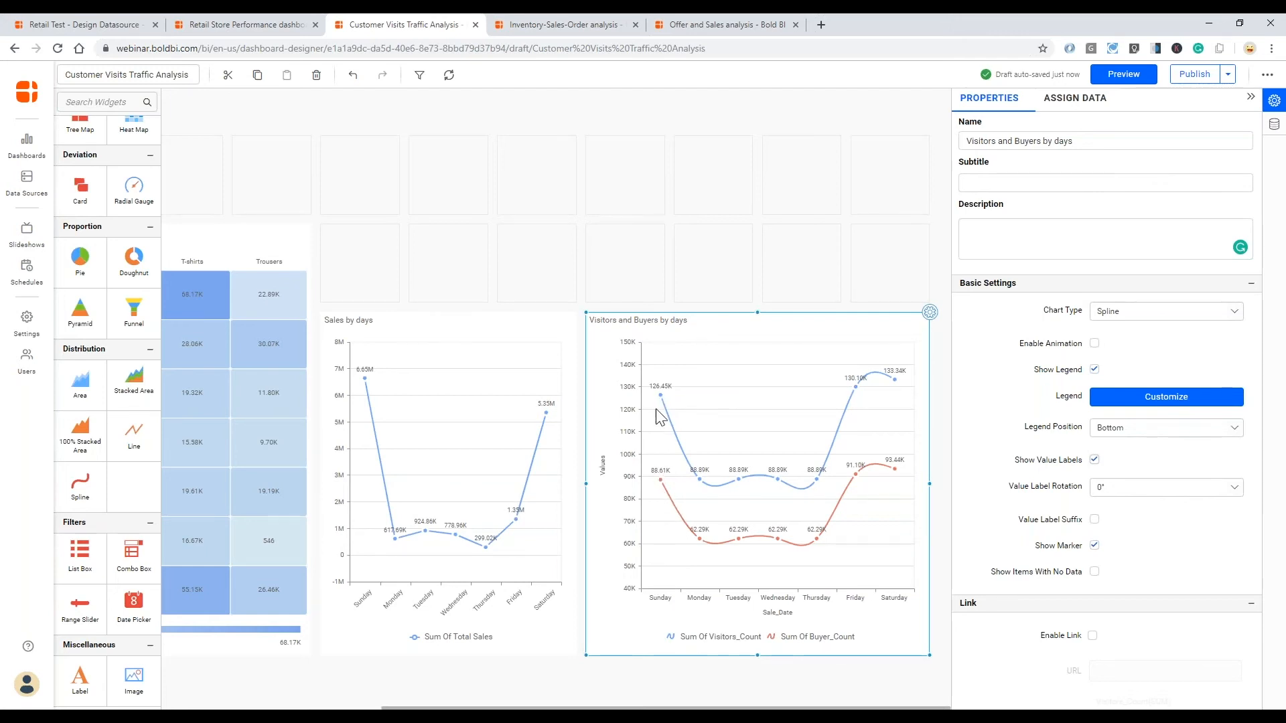
mouse_move(659, 400)
- Place a Card widget above the Sales by days chart and enlarge it to two by two grid cells
mouse_move(661, 482)
drag(697, 708, 478, 708)
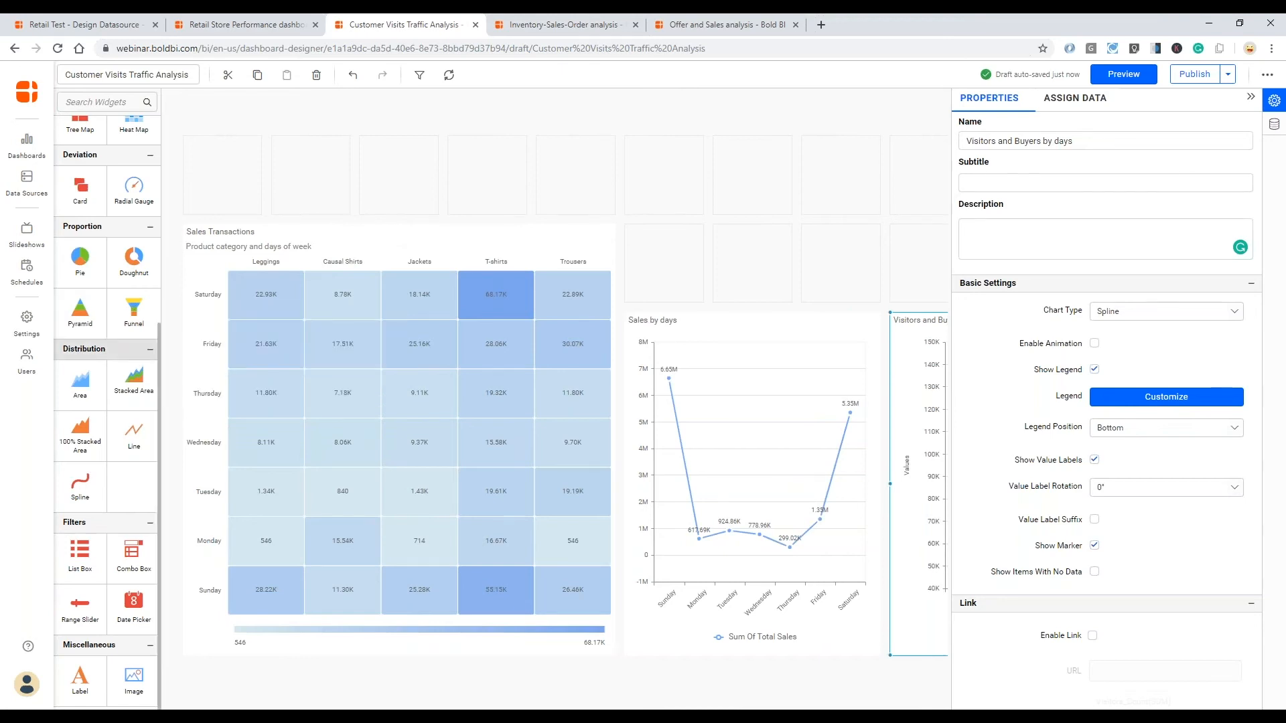
scroll(107, 335, up, 2)
drag(80, 338, 676, 169)
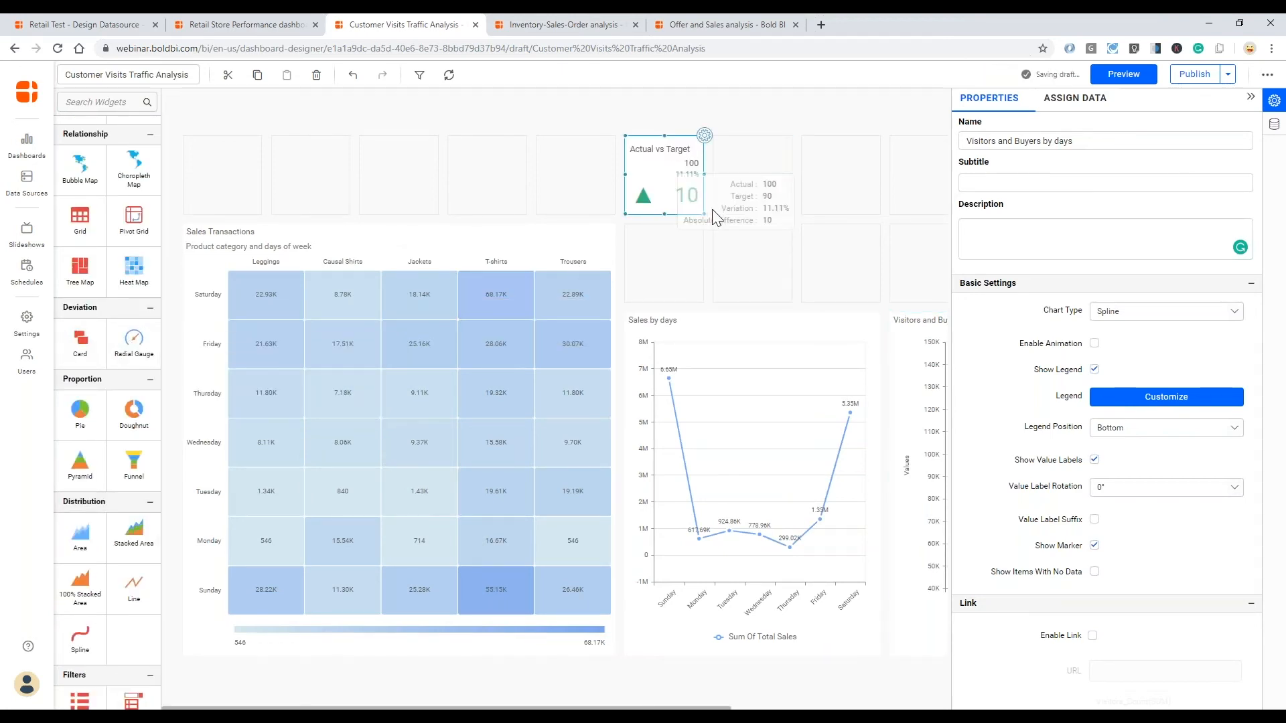
drag(705, 212, 753, 266)
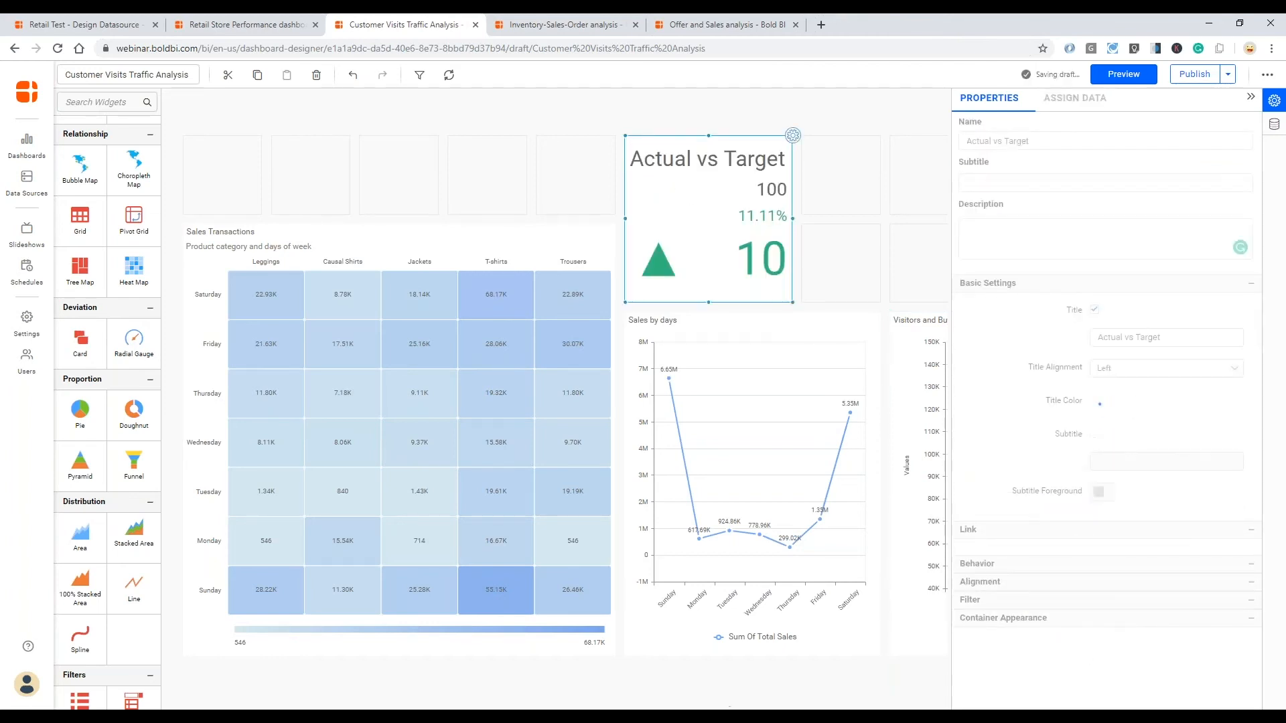
- Name the new card "Conversion Rate"
mouse_move(753, 267)
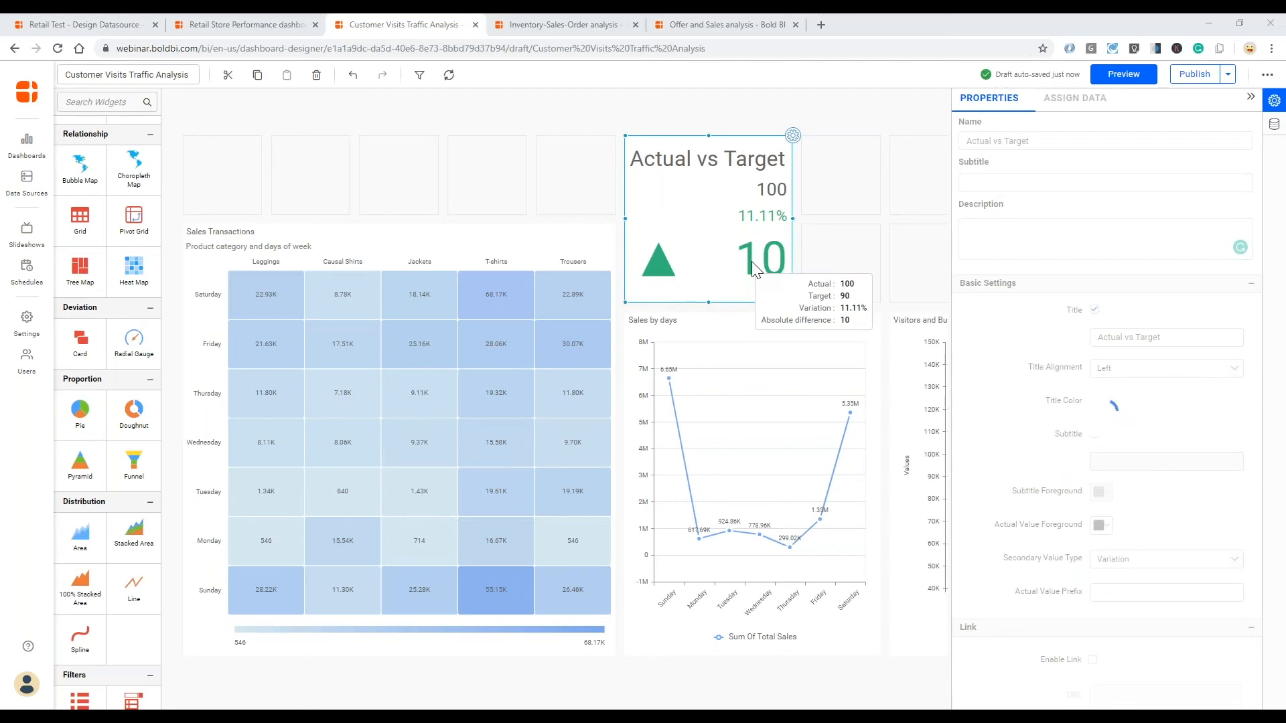
triple_click(963, 140)
text(Conversion Rate)
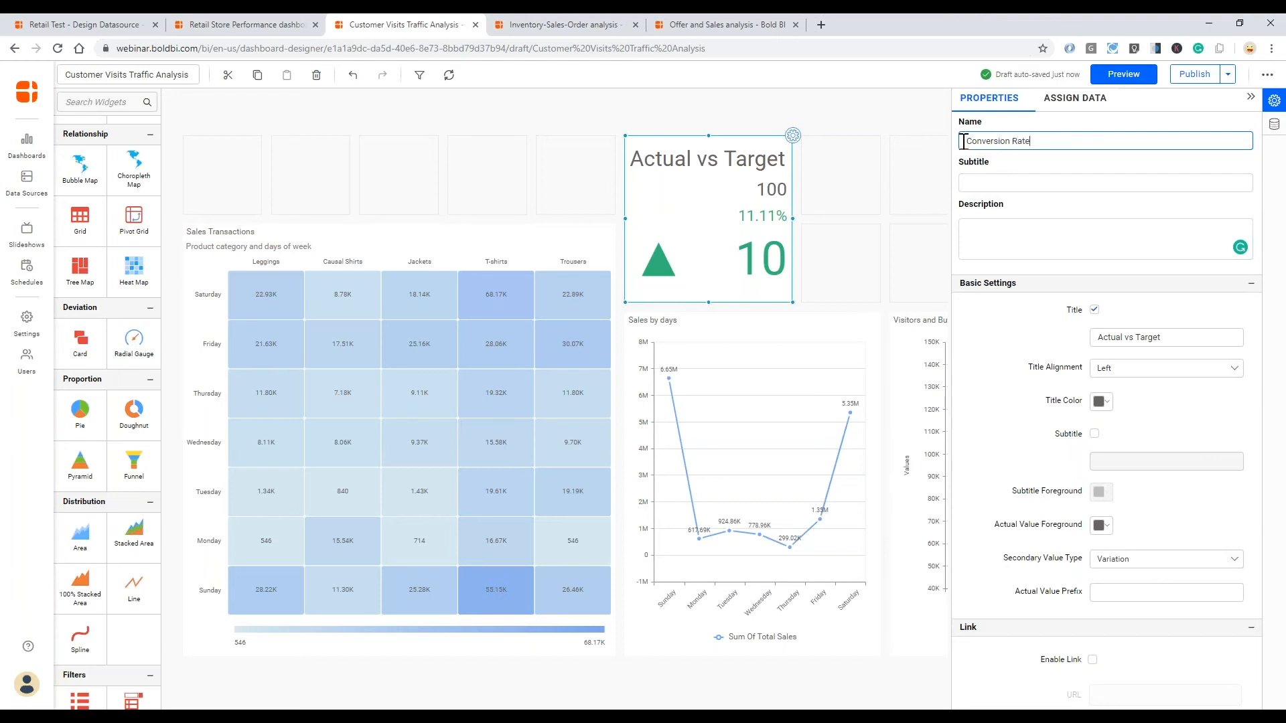
key(Tab)
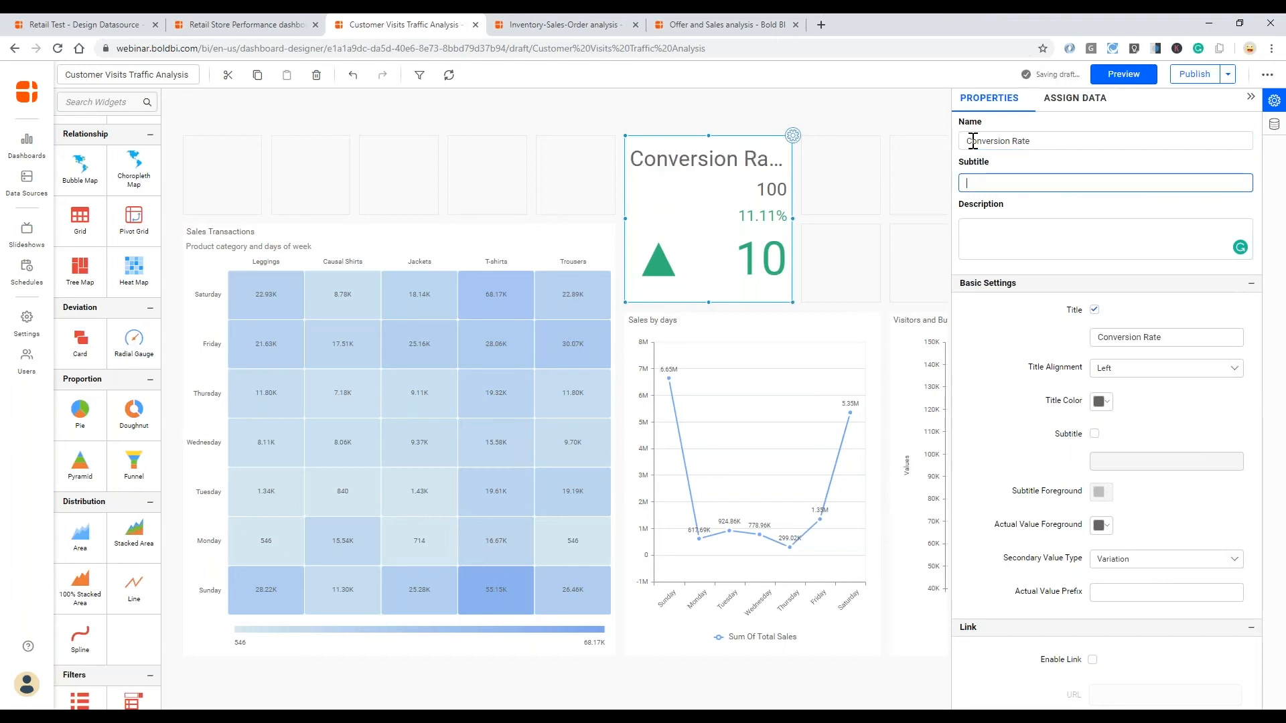
- Assign Buyer_Count as the Conversion Rate card's actual value and Visitors_Count as its target value
click(1062, 107)
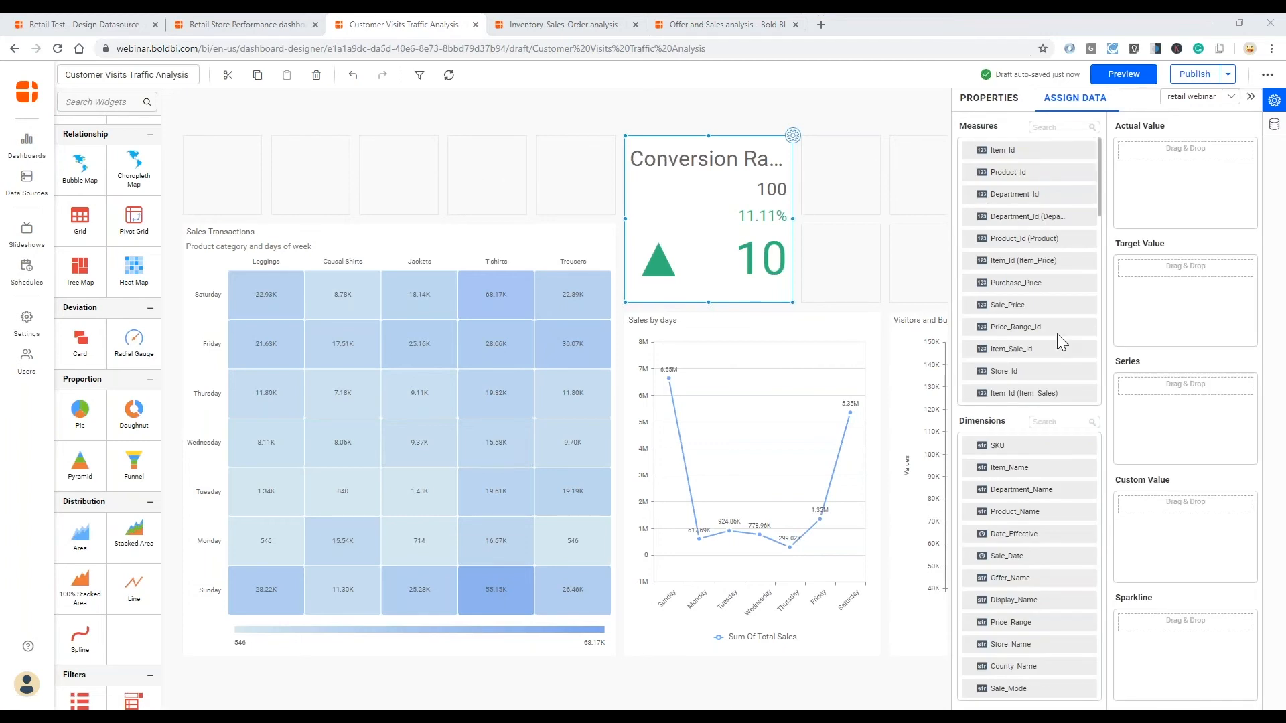
scroll(1088, 207, down, 10)
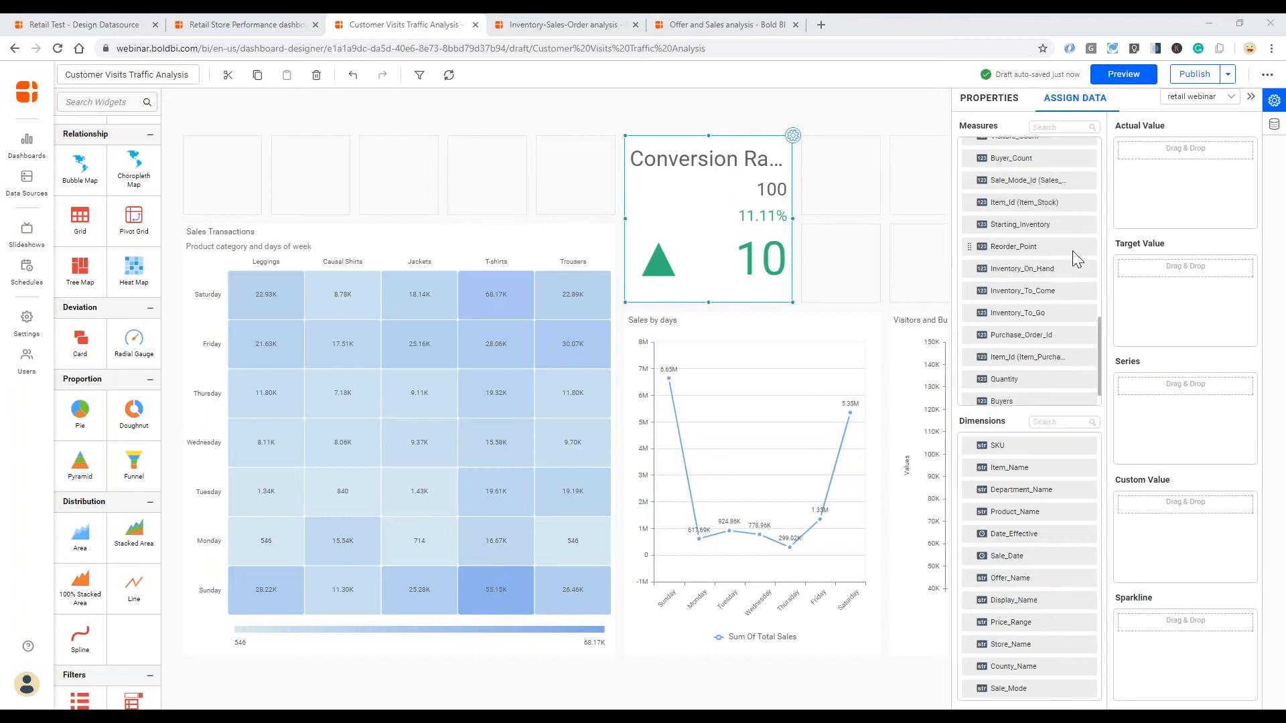
scroll(1063, 281, up, 1)
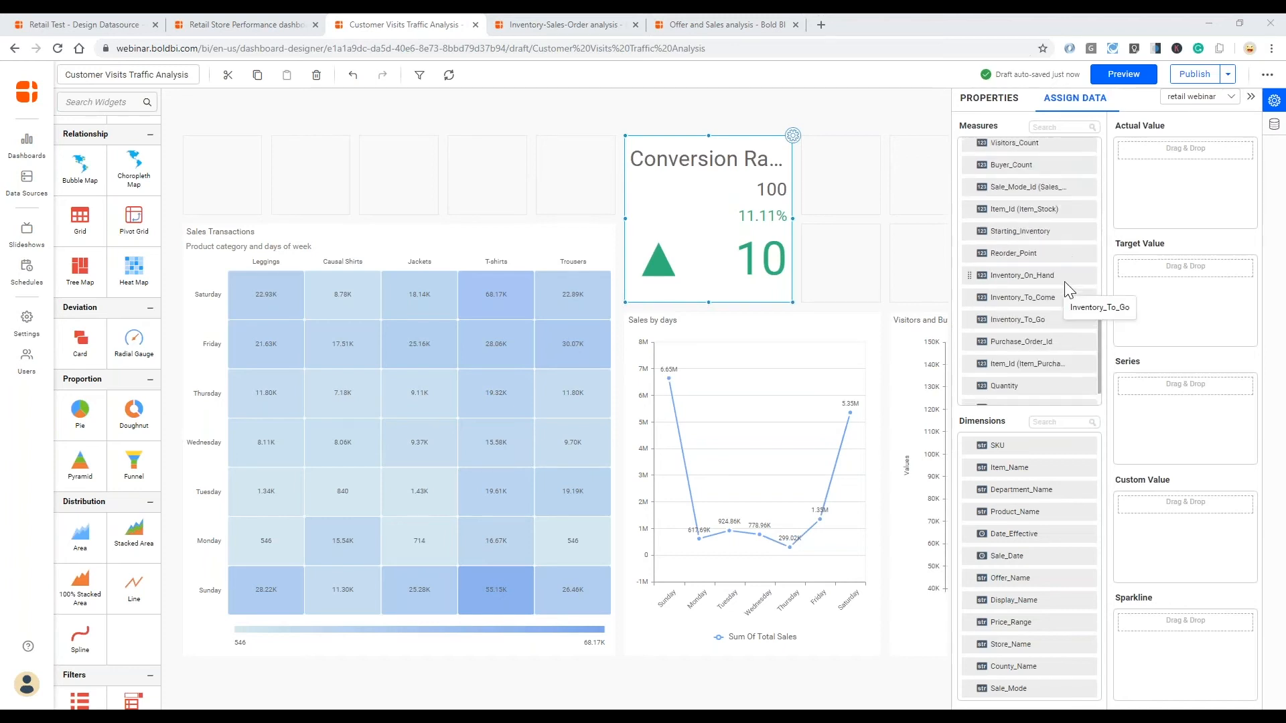
drag(1046, 164, 1131, 194)
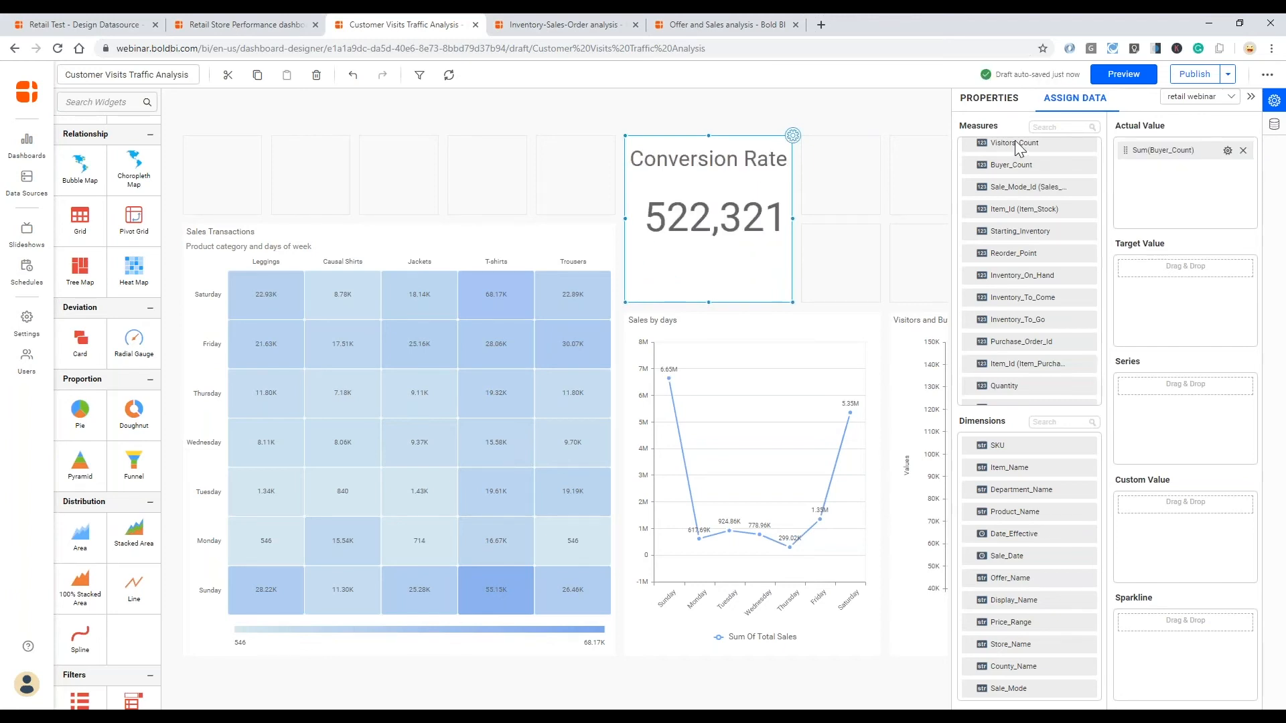
drag(1092, 209, 1147, 315)
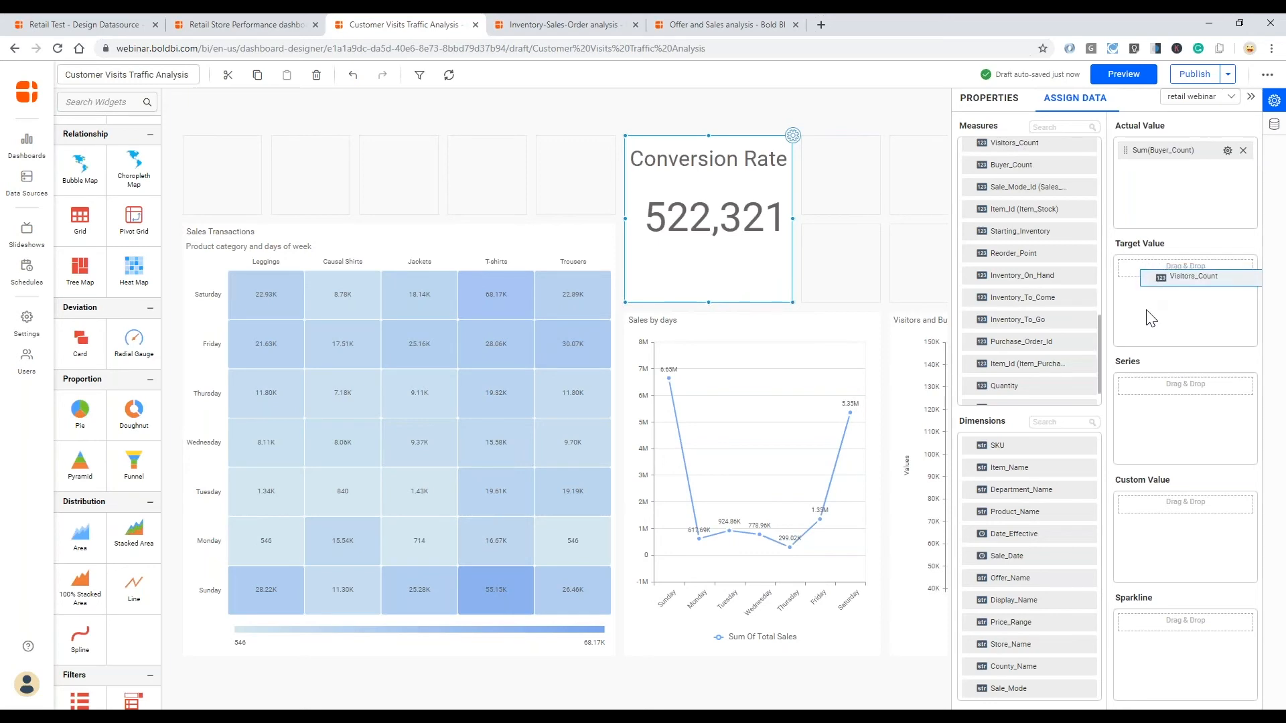
drag(1151, 319, 1150, 319)
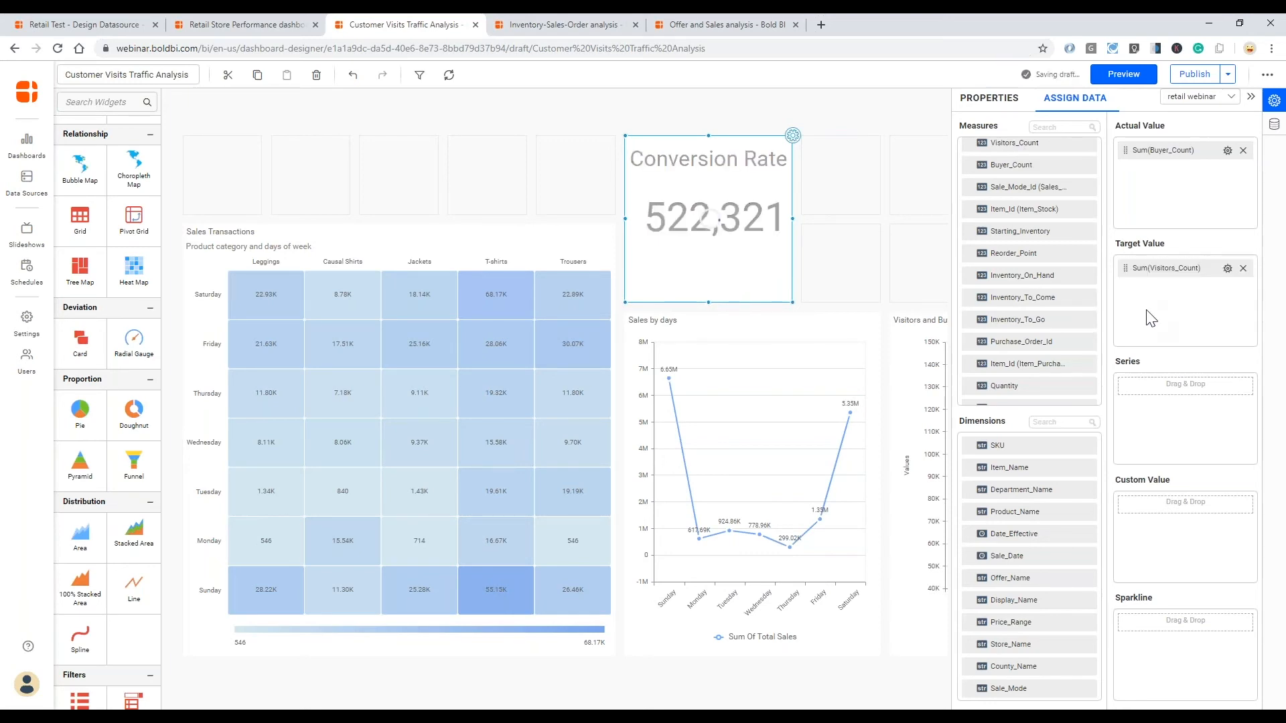
- Set the Conversion Rate card's secondary value type to Target Value
click(996, 98)
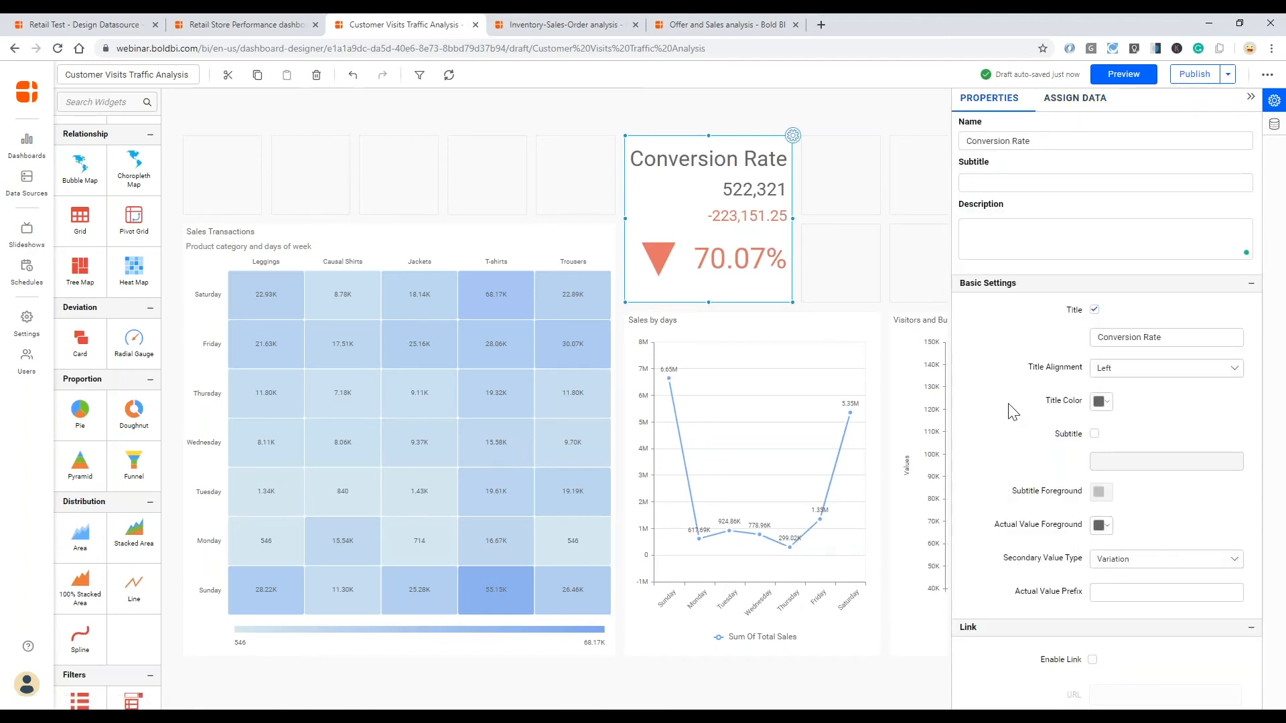
scroll(1011, 412, down, 2)
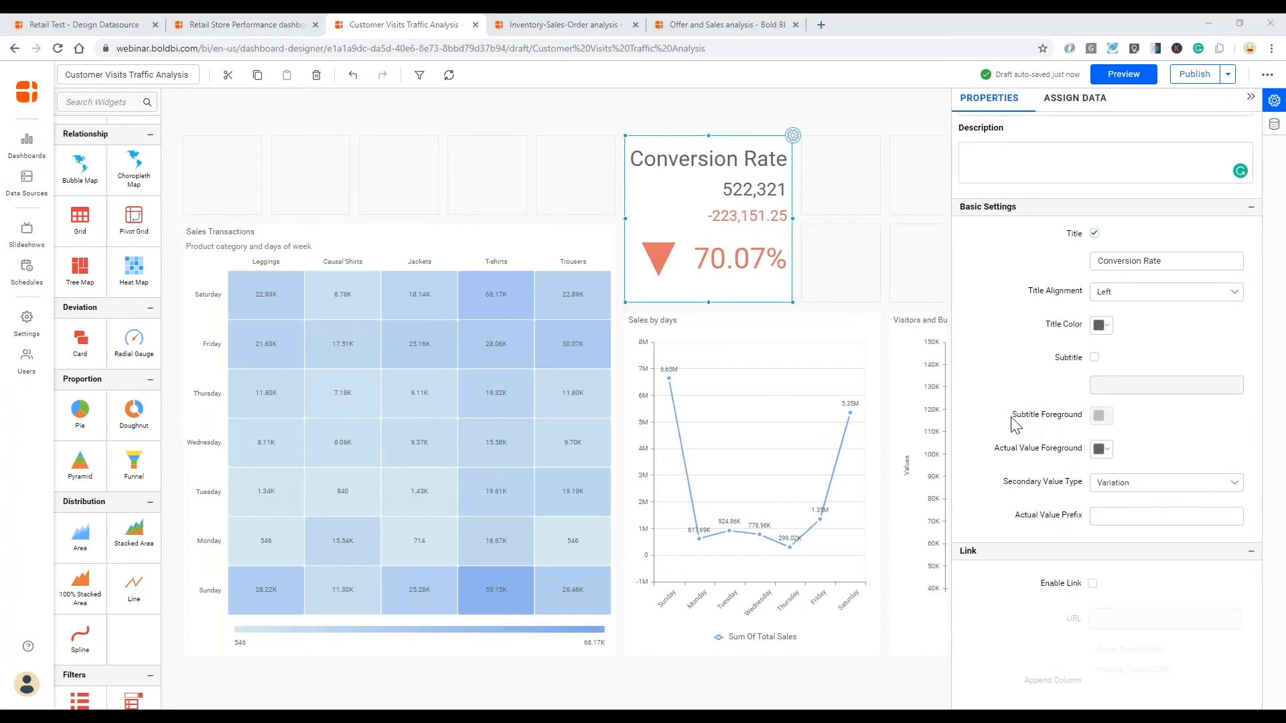
click(1147, 485)
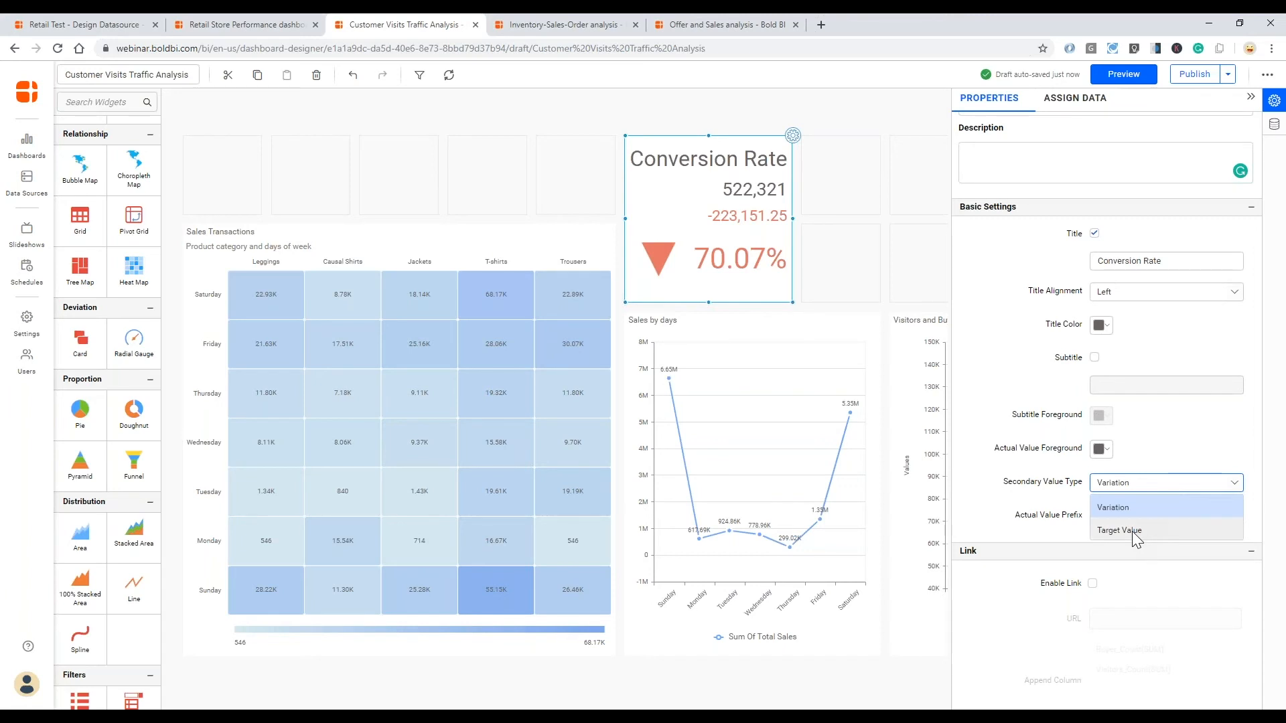
click(1135, 532)
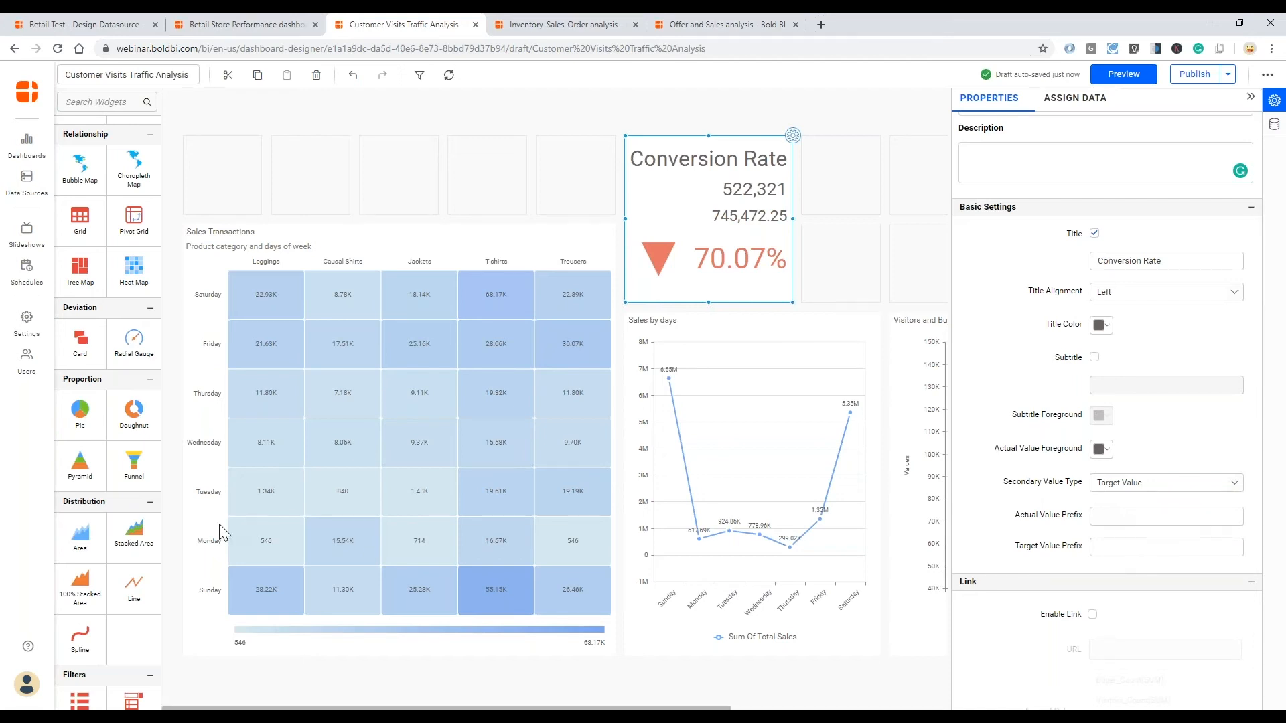
- Set the card's actual value prefix to "Buyers" and its target value prefix to "Visitors"
click(1148, 515)
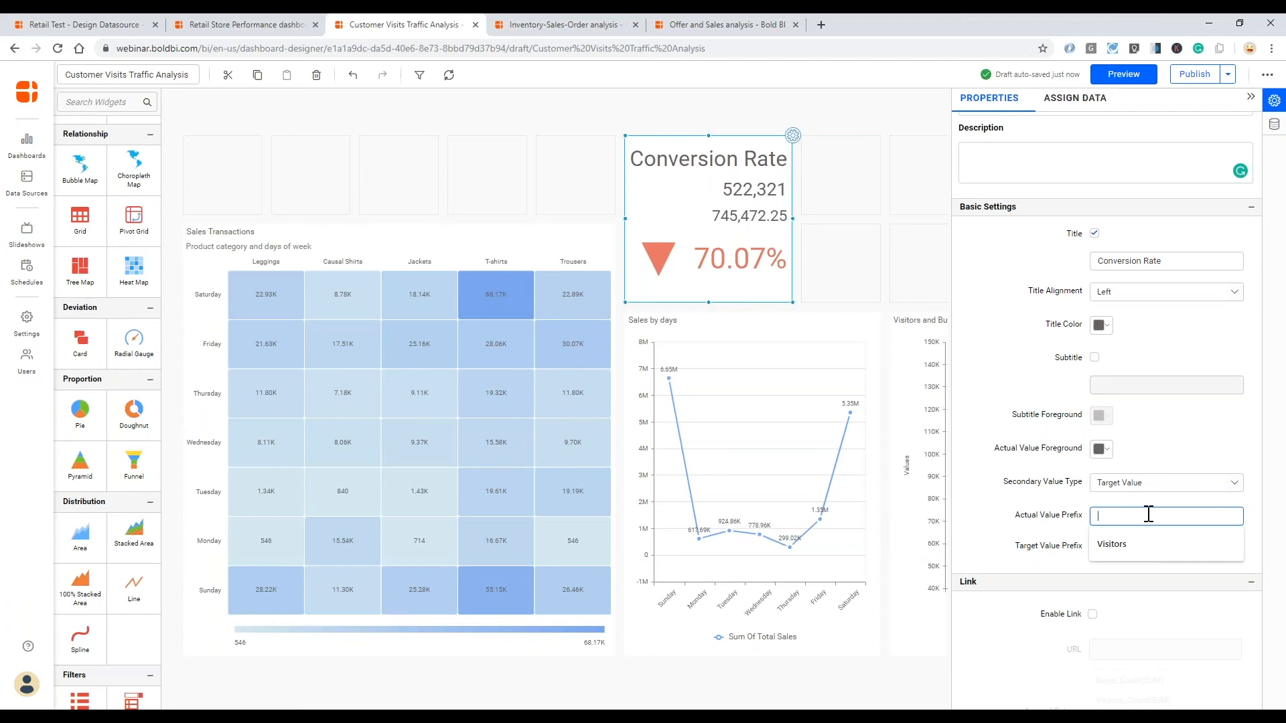
text(Buye)
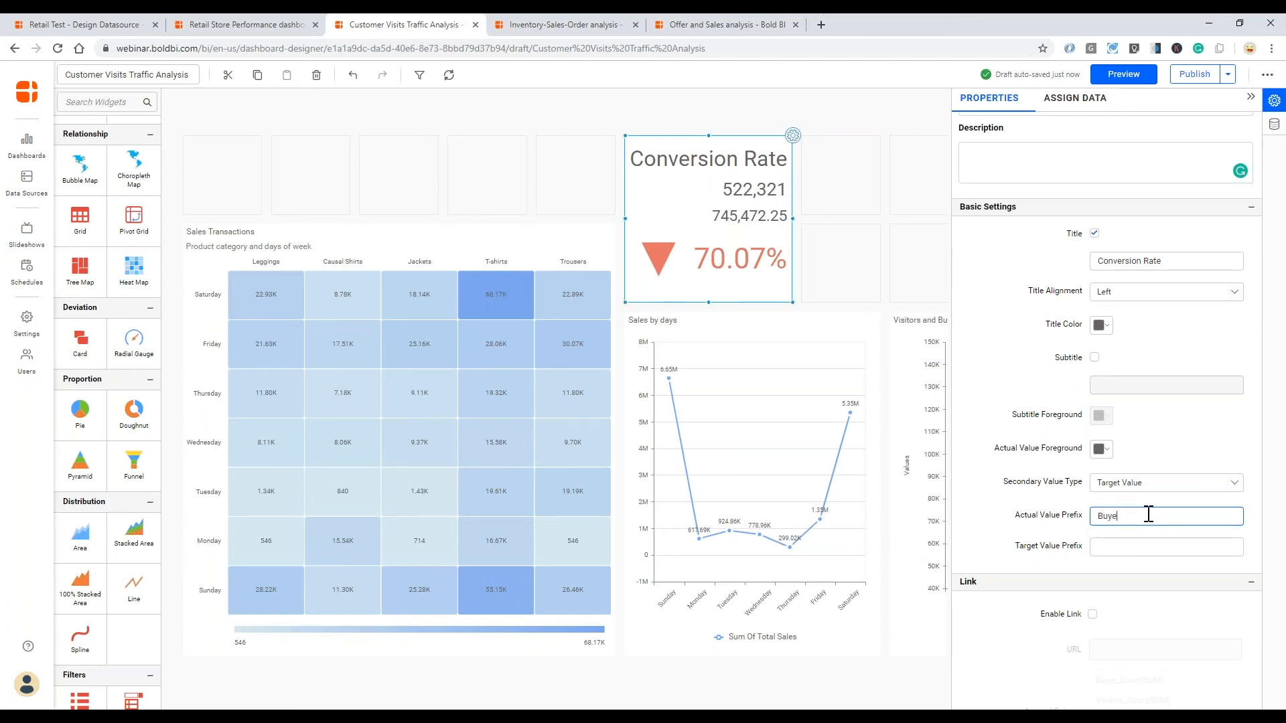
text(sr)
key(BackSpace)
key(BackSpace)
text(rs)
key(Tab)
text(Visitors)
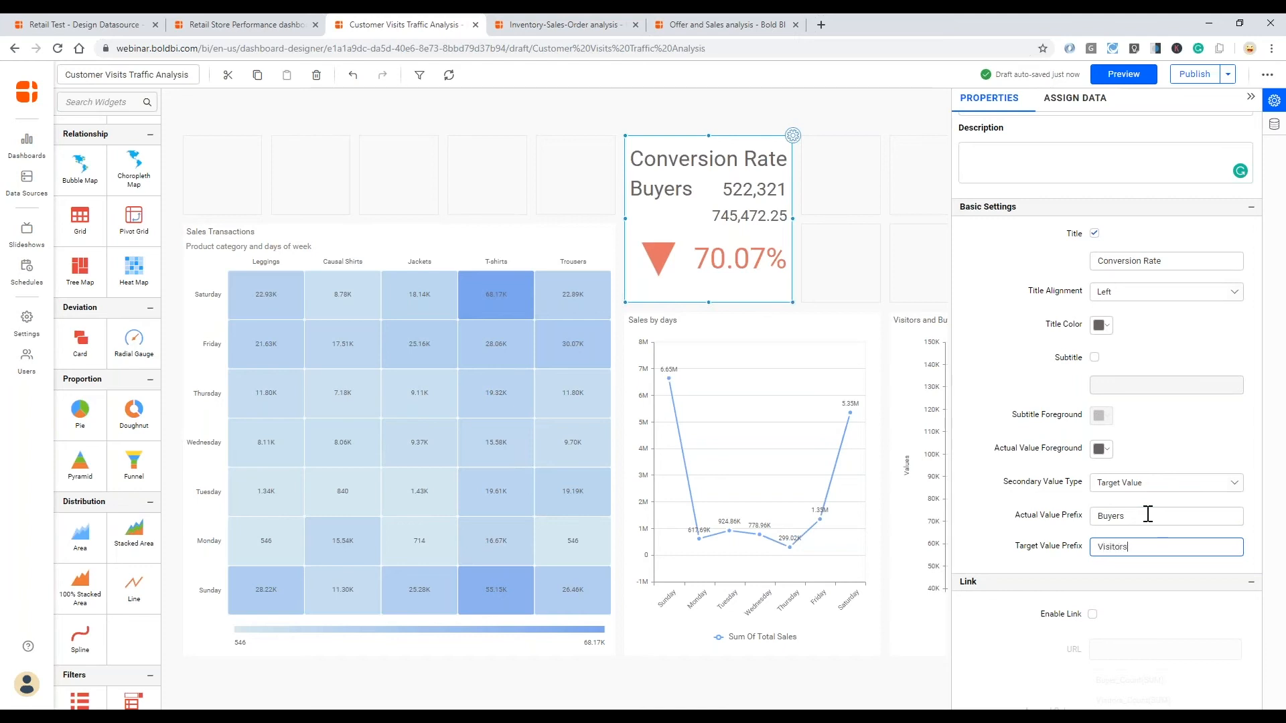
key(Tab)
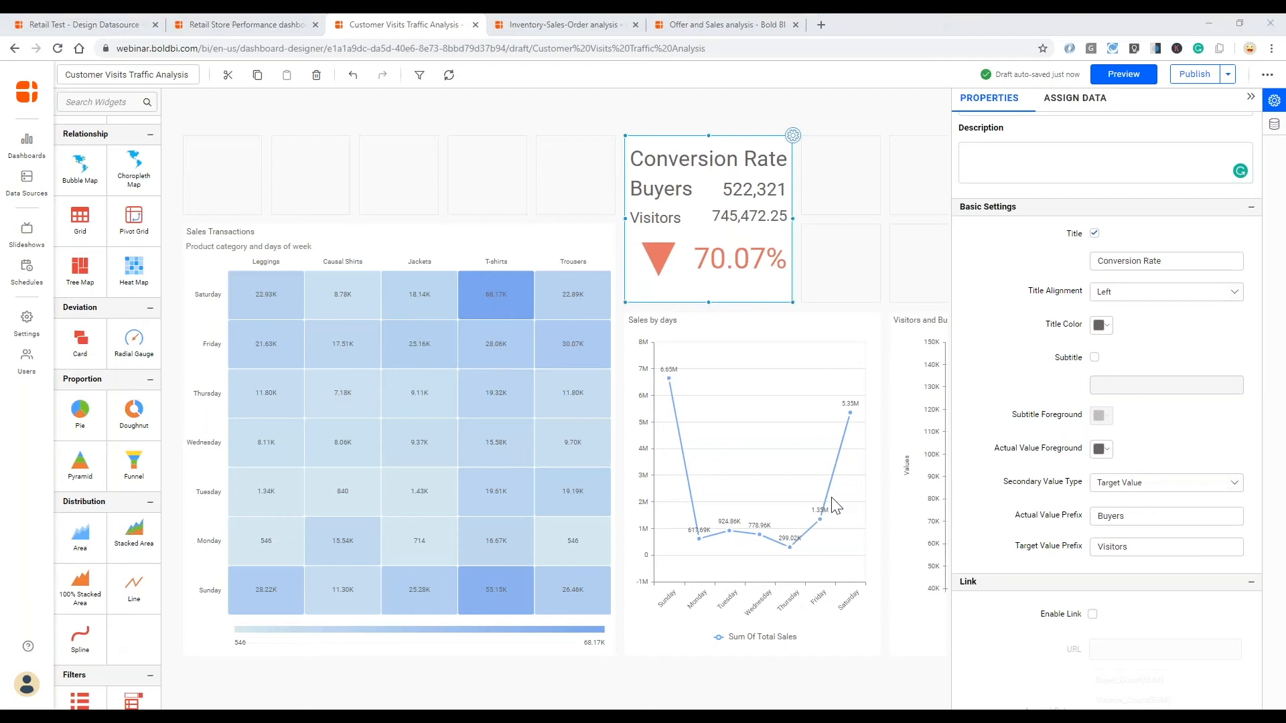
- Check the card's primary value type options and hide its indicator
scroll(998, 549, down, 2)
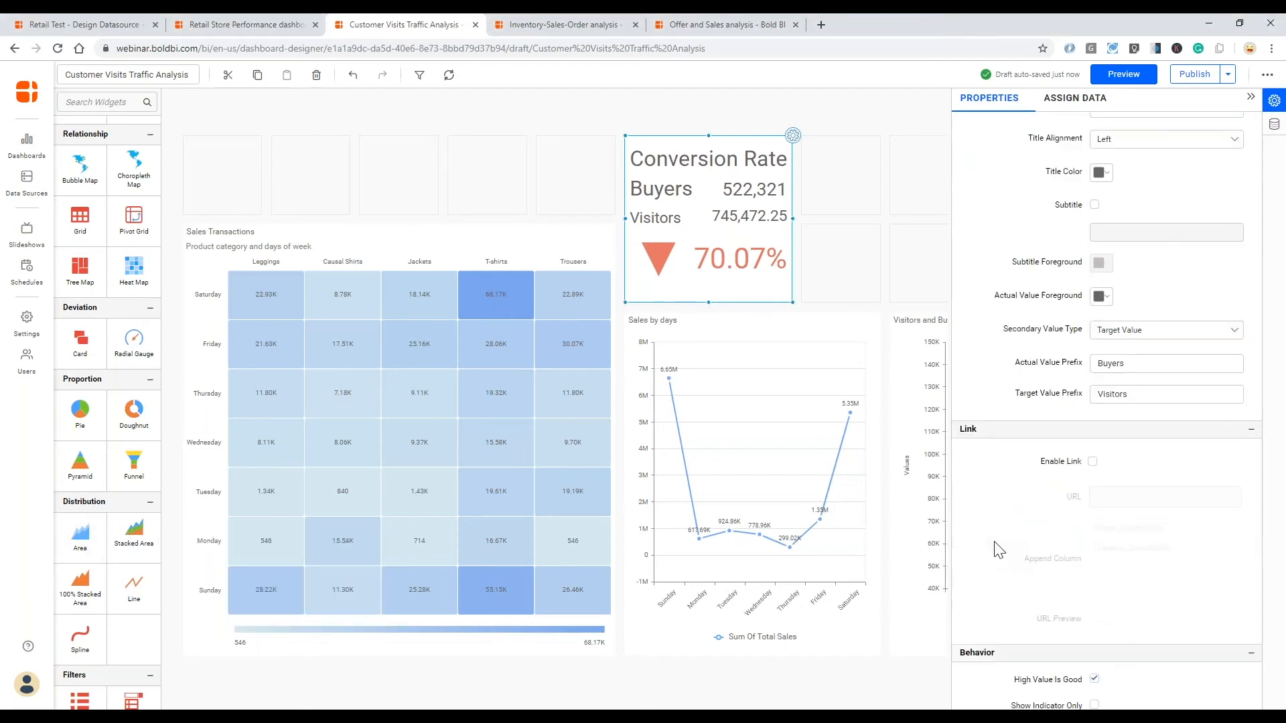
scroll(998, 549, up, 1)
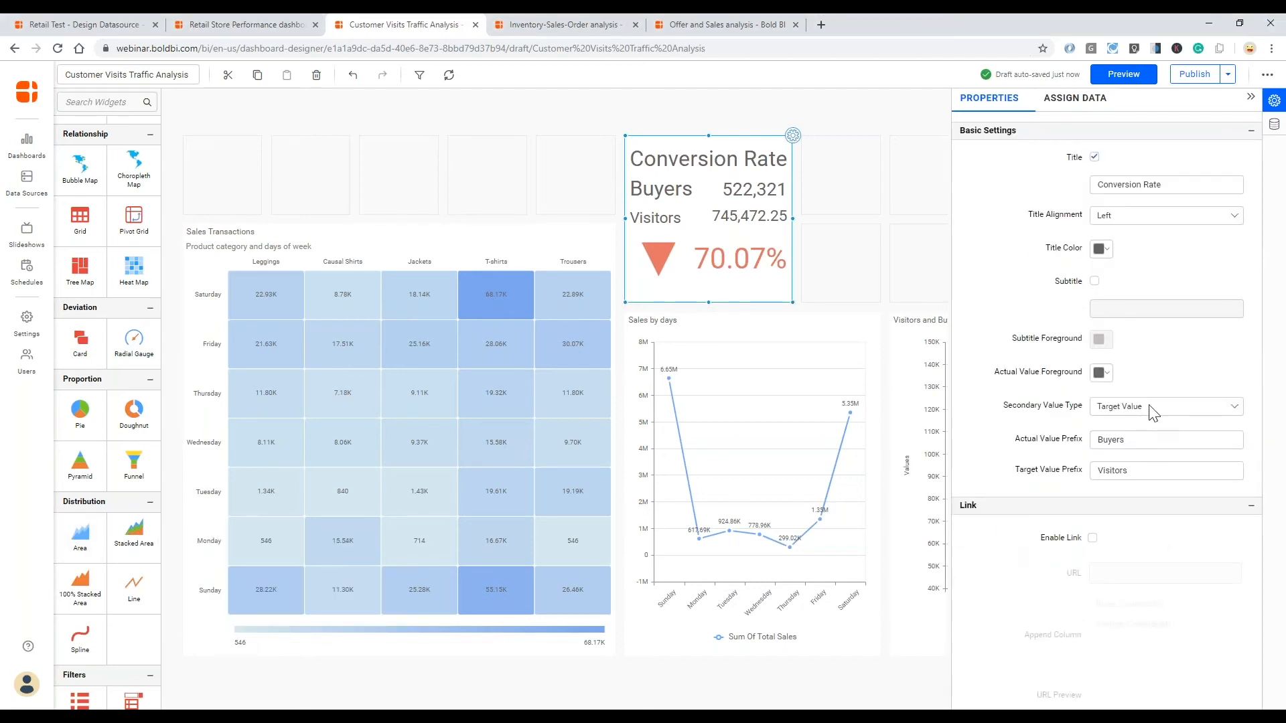
scroll(1085, 477, down, 5)
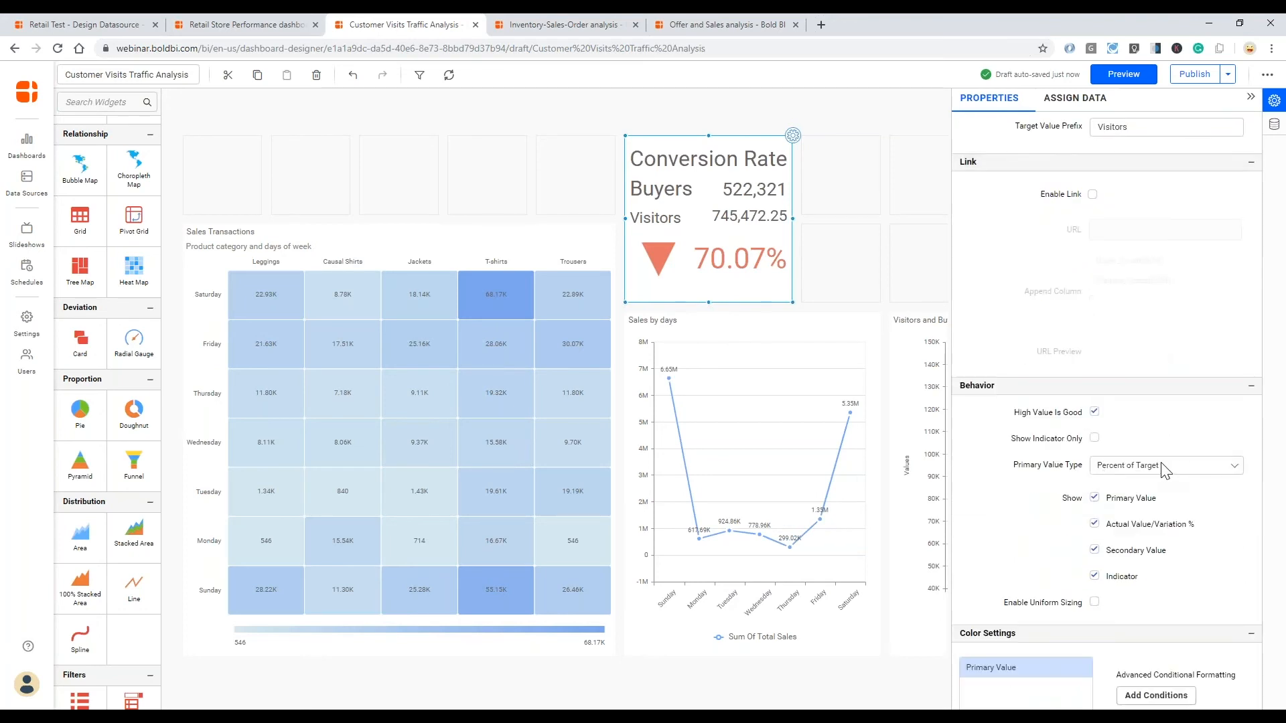
click(1162, 466)
click(1170, 470)
click(1096, 577)
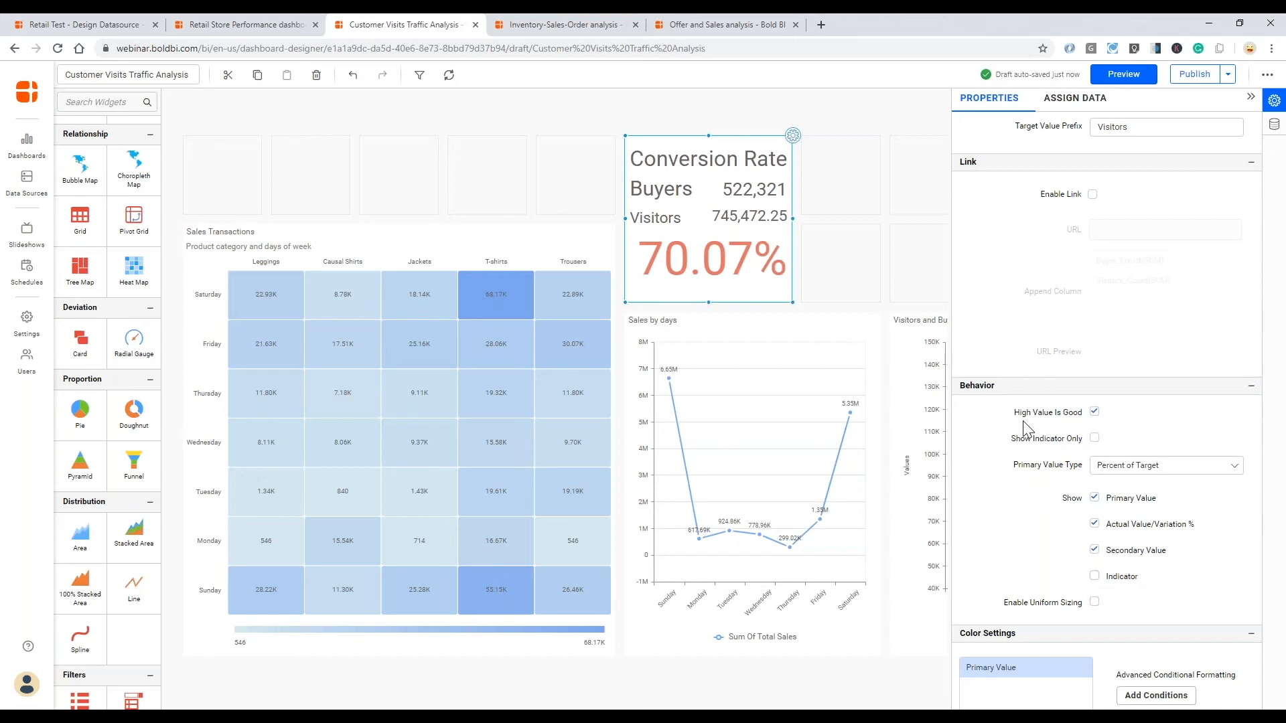
- Turn off High Value Is Good and enable uniform sizing for the Conversion Rate card
click(1094, 412)
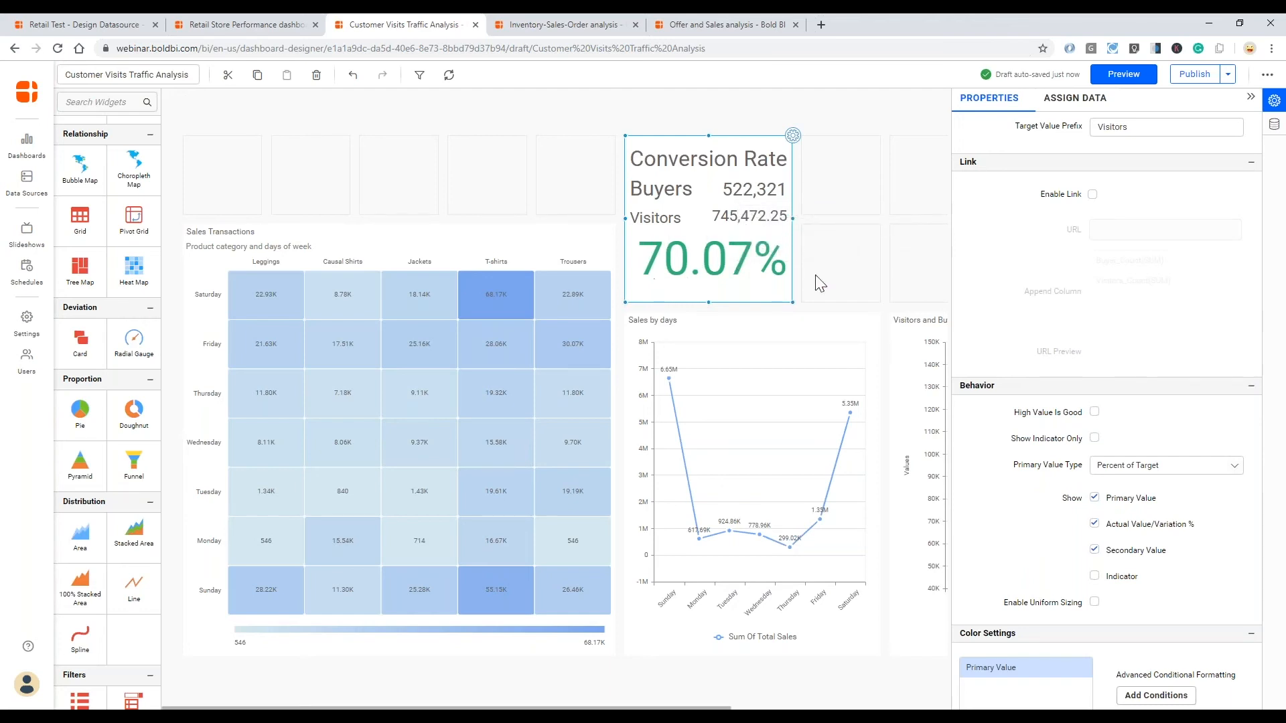
click(1094, 603)
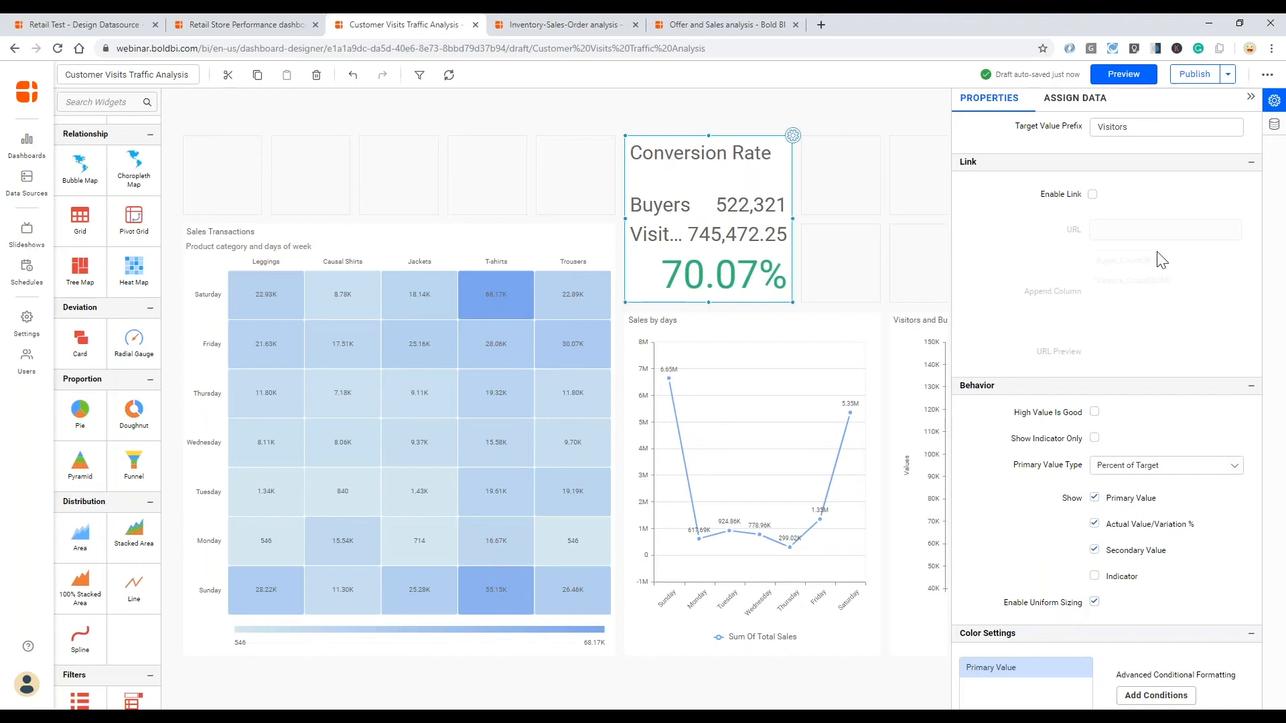
- Format the card's Buyer_Count actual value with 0 decimal places
click(1076, 99)
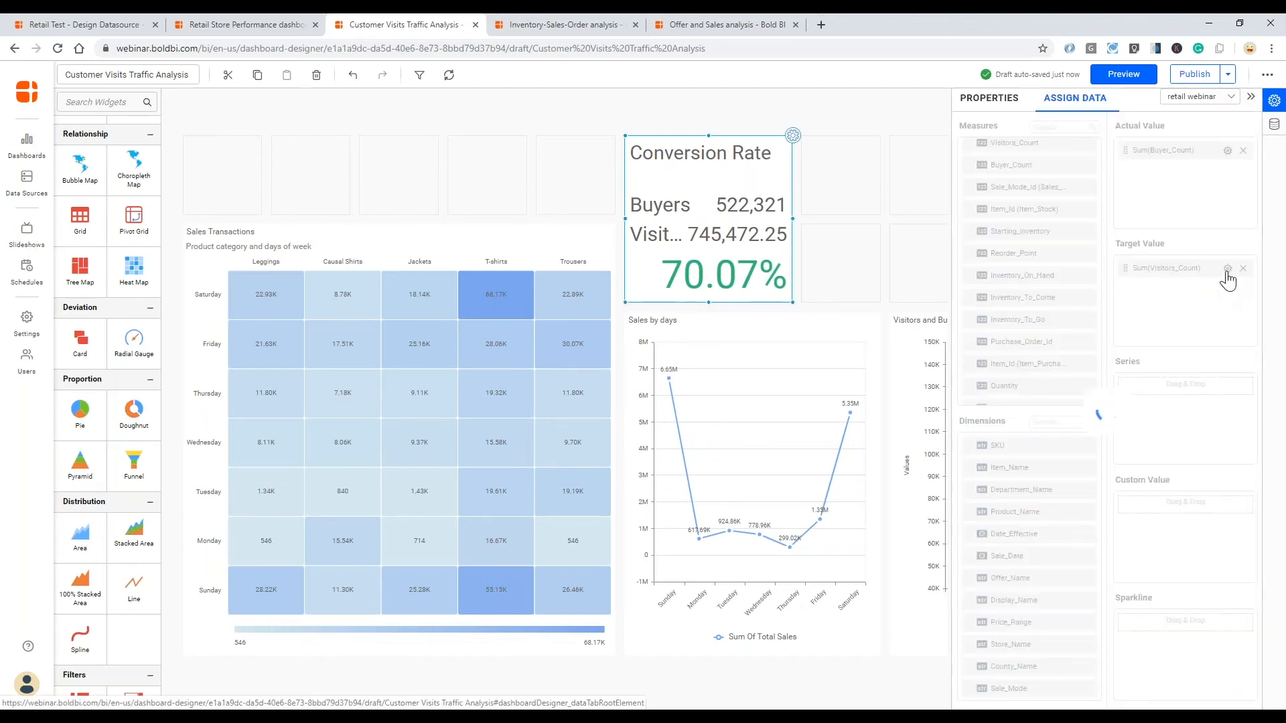
click(1227, 150)
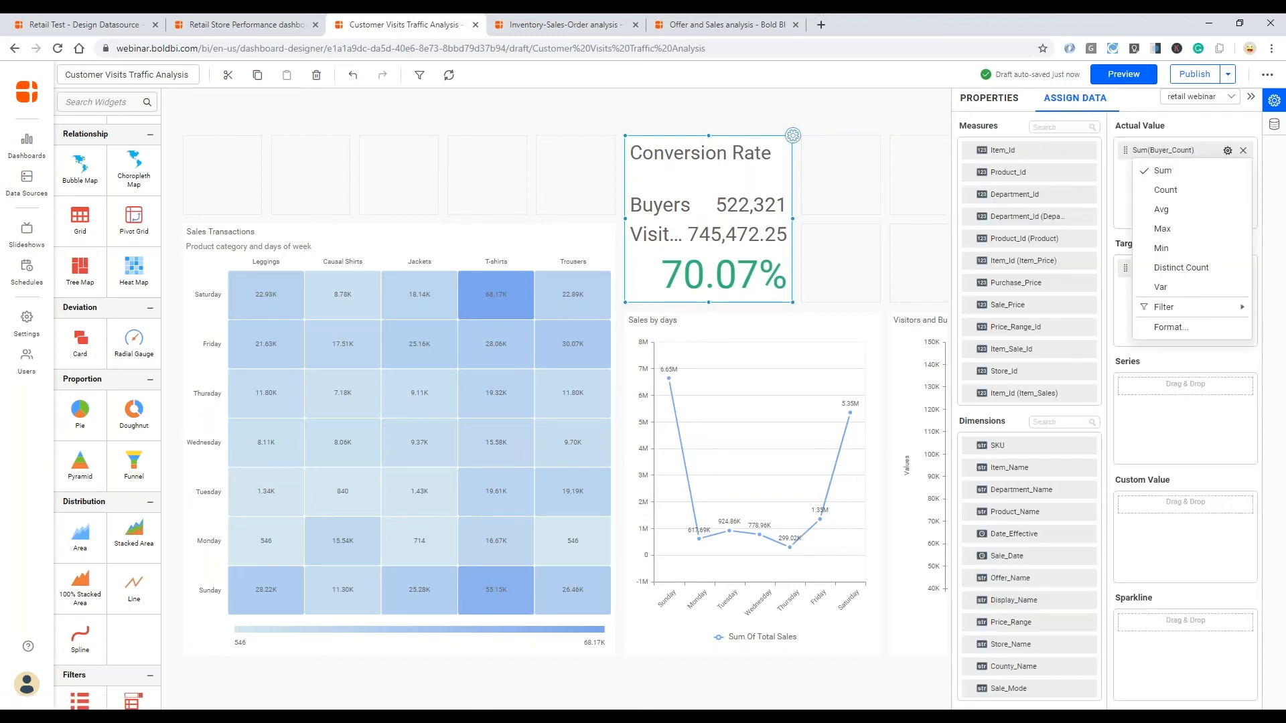
click(1171, 328)
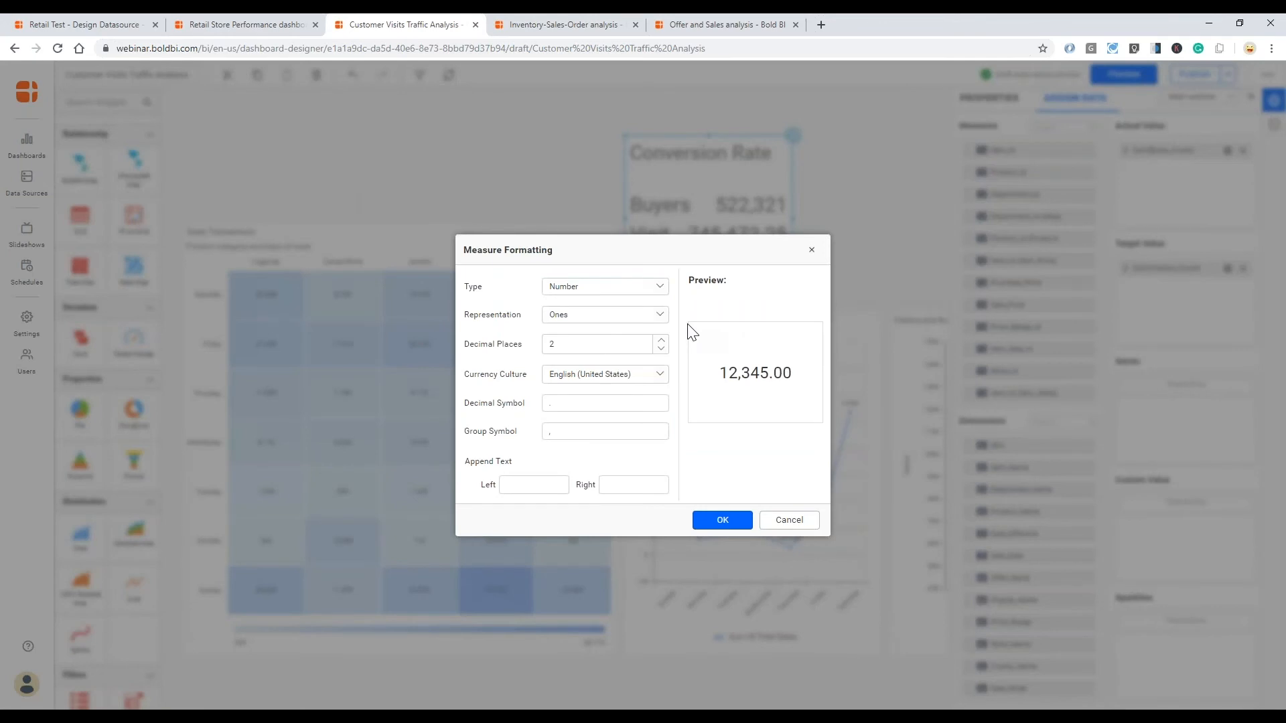
double_click(661, 350)
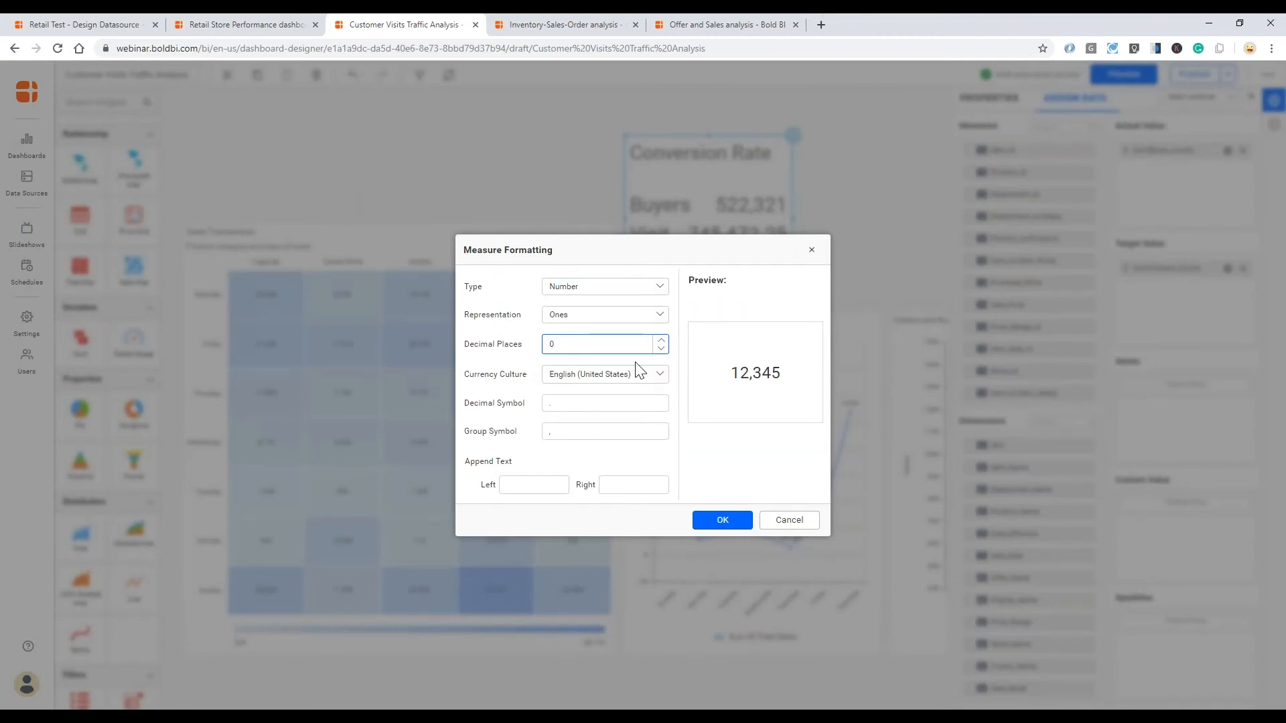
click(720, 522)
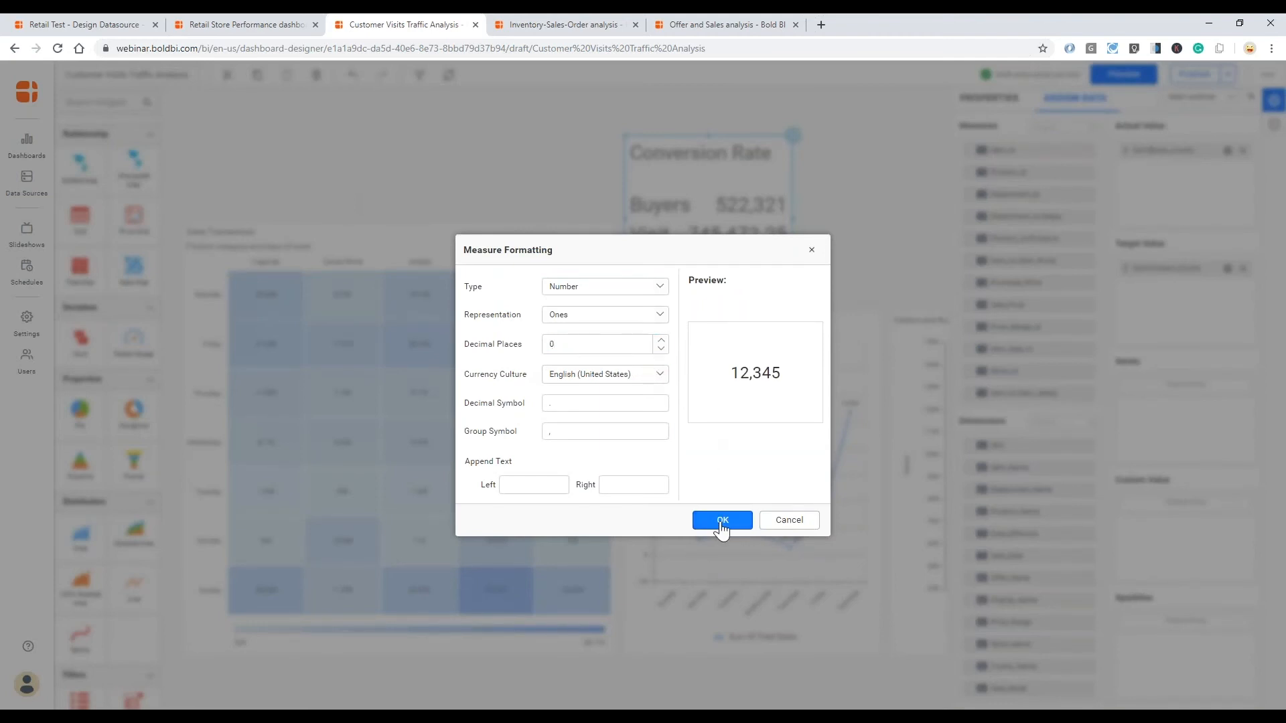
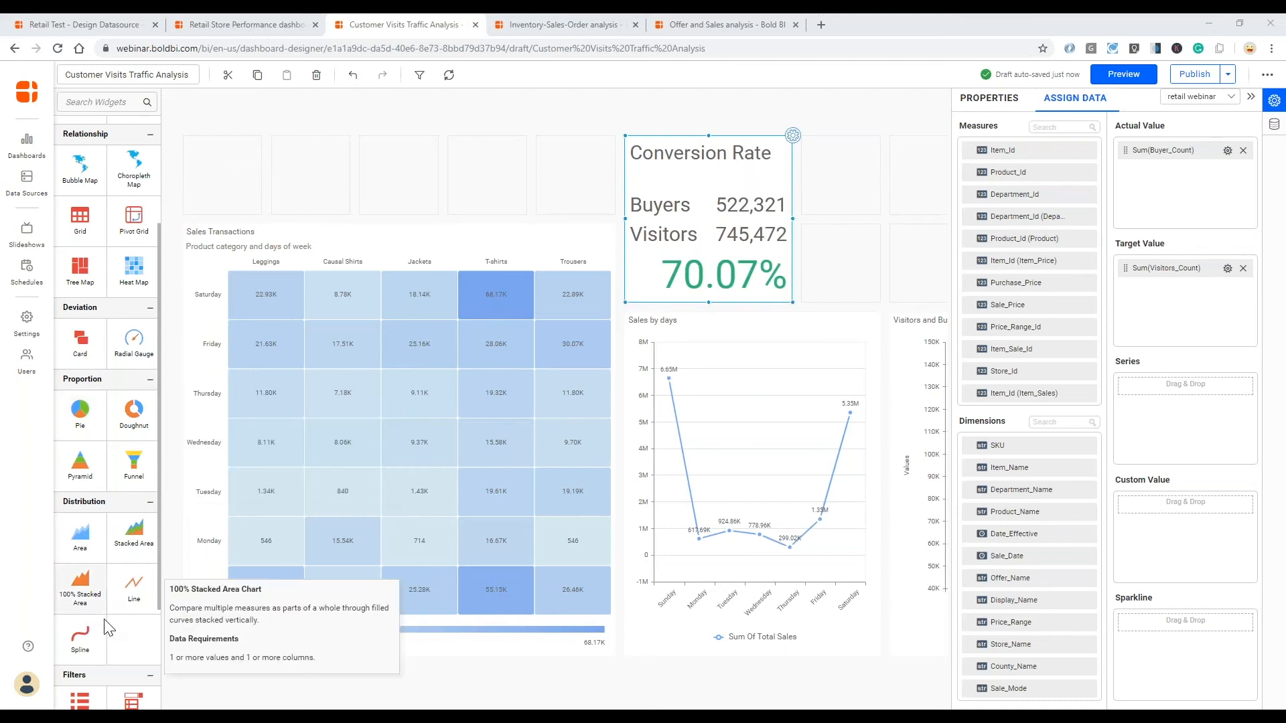
- Add a Date Picker widget above the heat map and rename it "Sales Date"
scroll(83, 619, down, 3)
drag(122, 612, 336, 177)
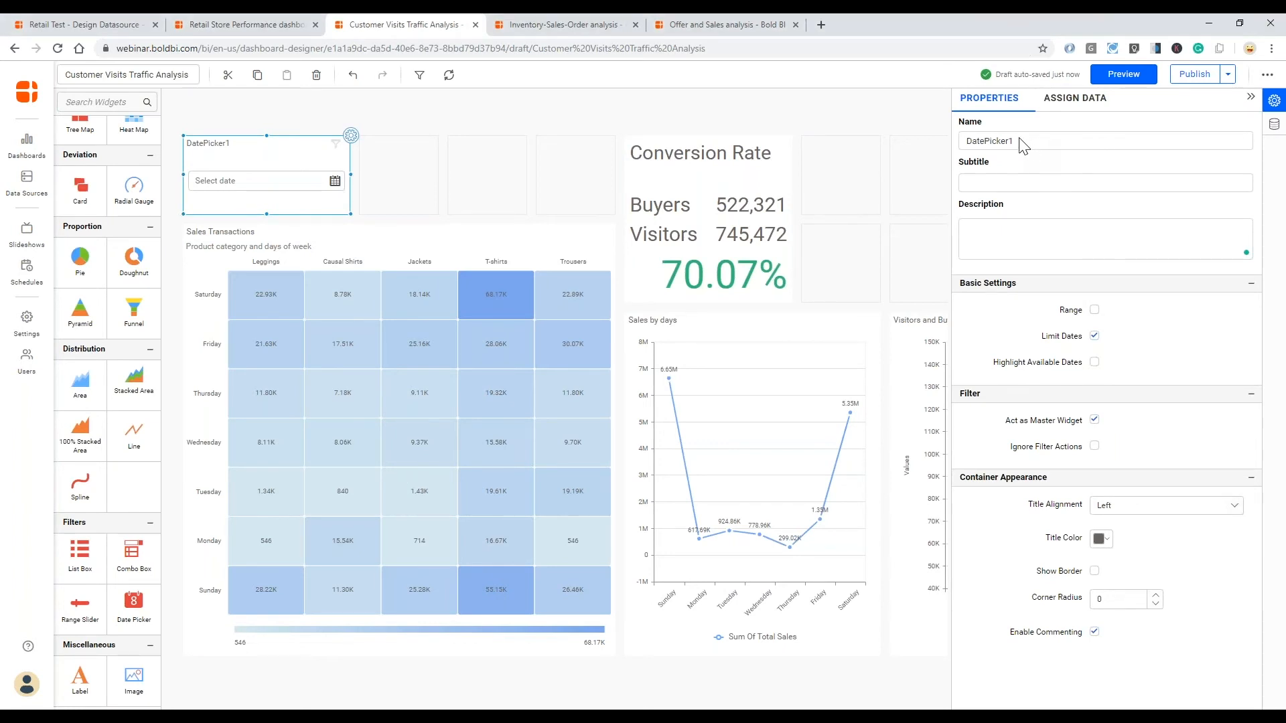
double_click(968, 141)
text(Sales Date)
key(Tab)
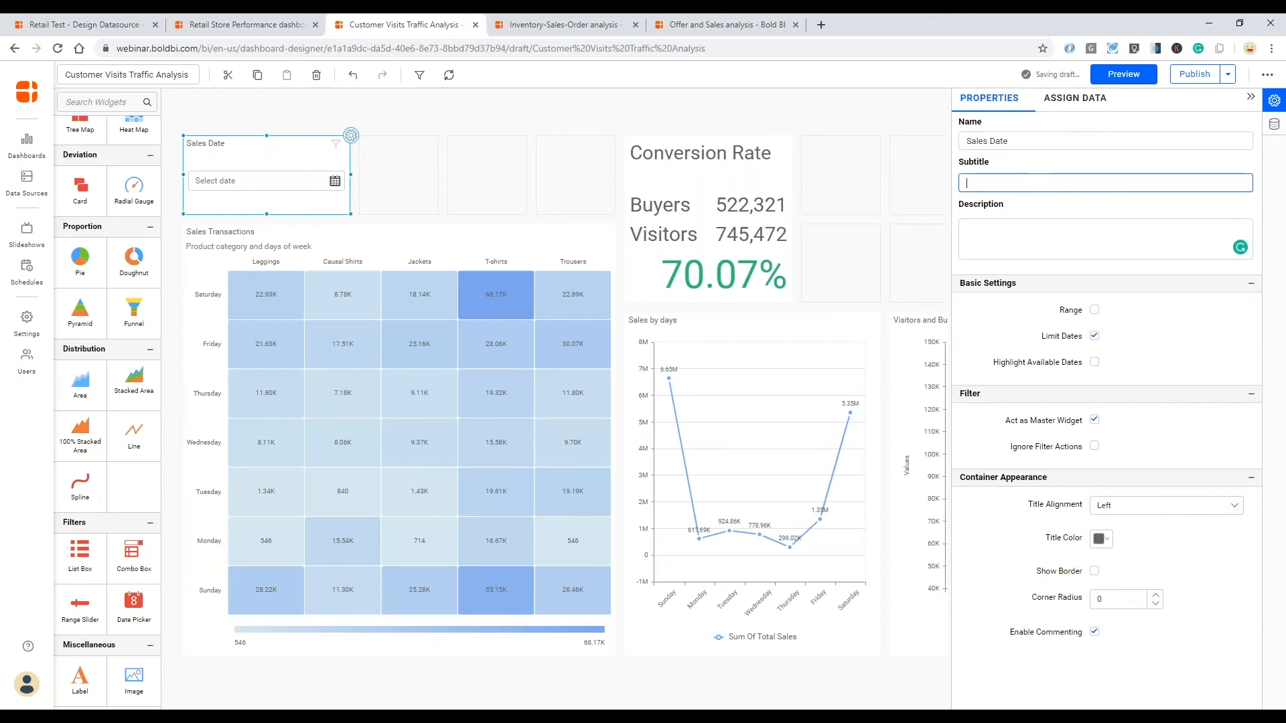
- Assign Sale_Date as the Sales Date picker's column and enable Range and Highlight Available Dates
click(1078, 101)
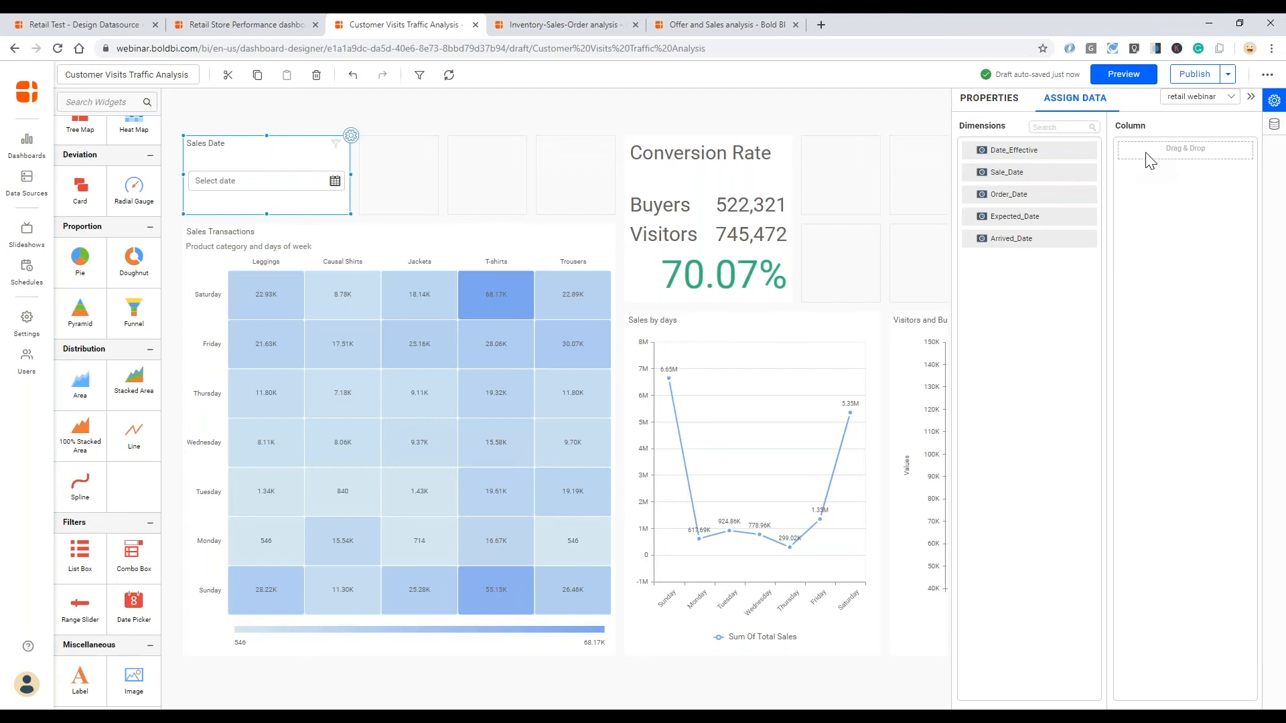
drag(1012, 173, 1126, 148)
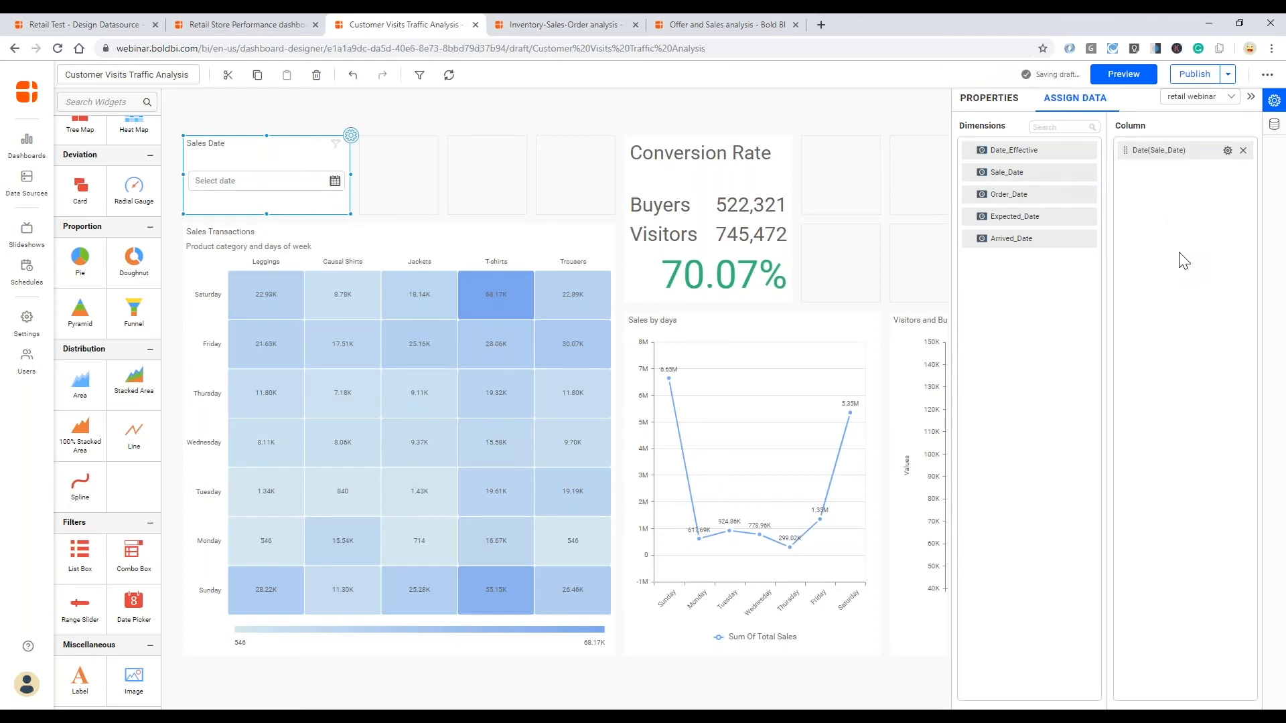
click(998, 98)
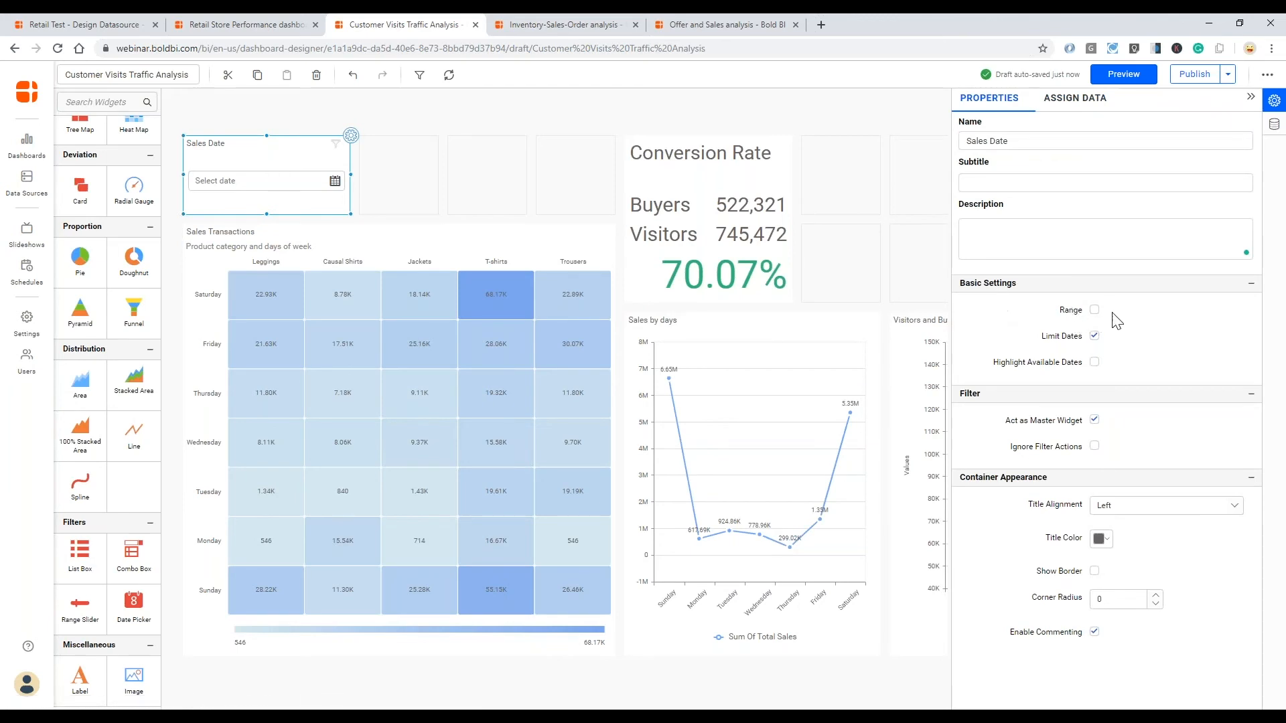
click(1095, 310)
click(1094, 362)
click(335, 181)
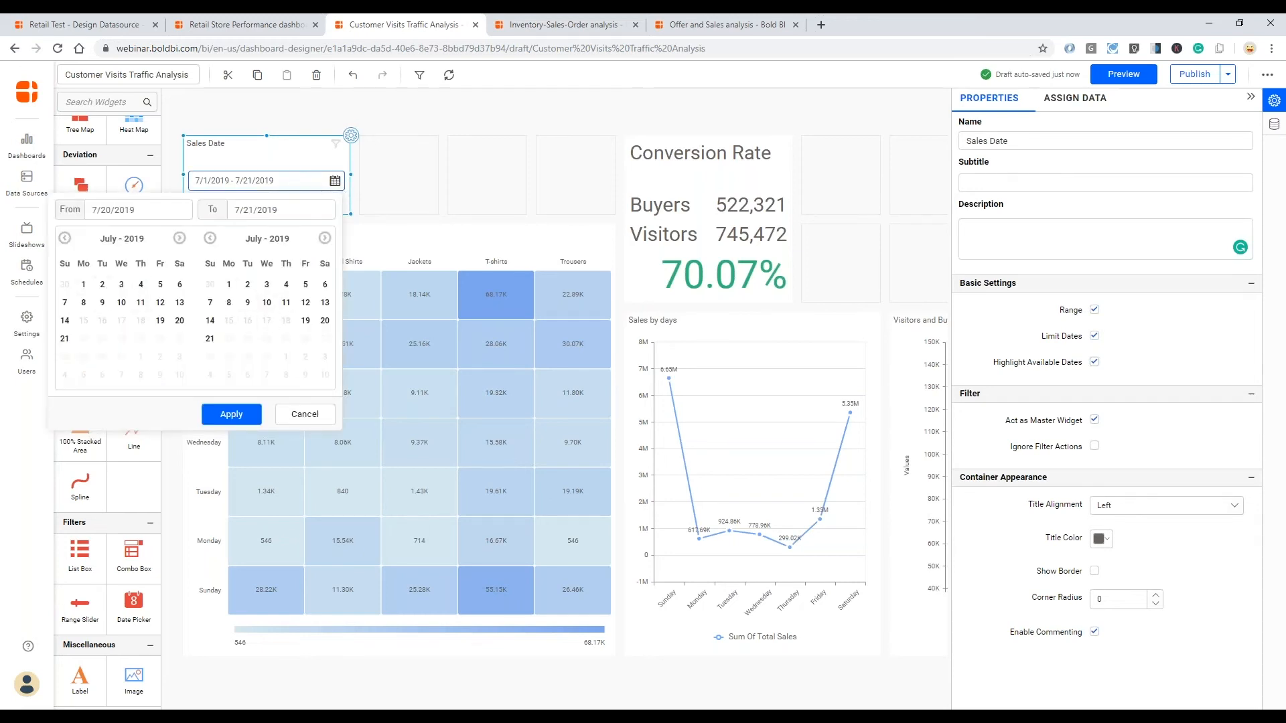
click(300, 157)
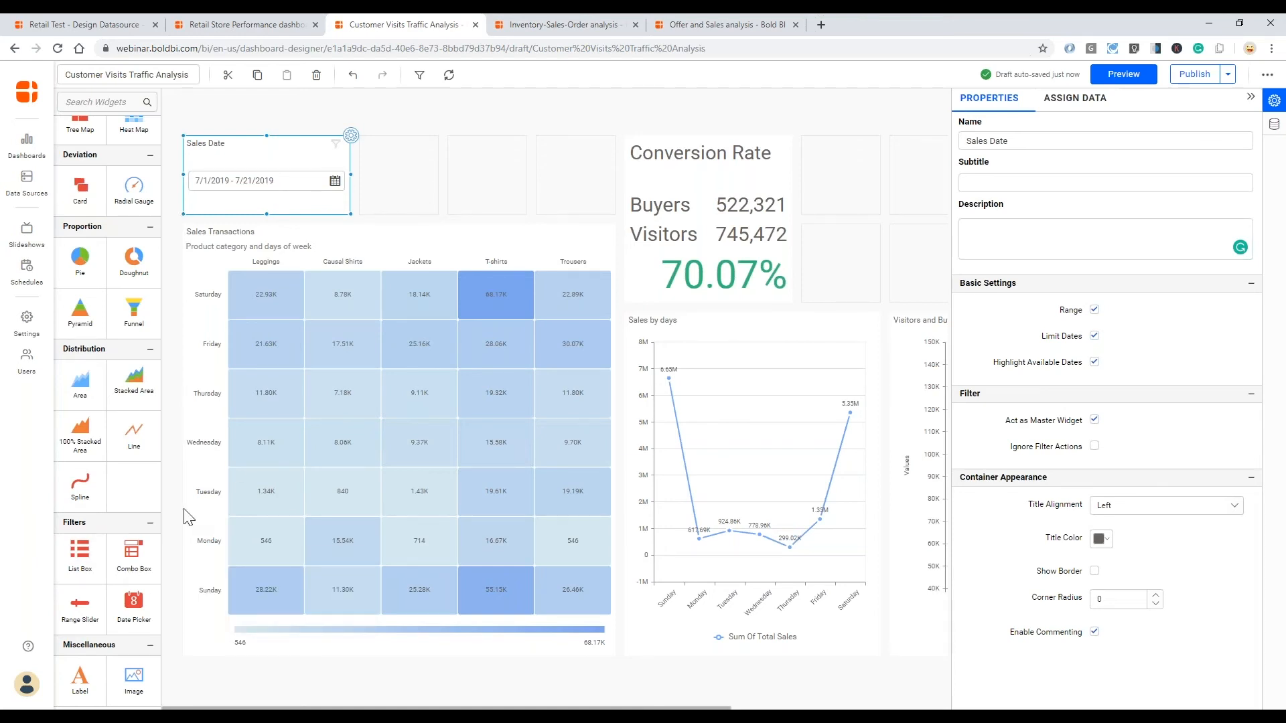
- Add a Combo Box beside the Sales Date picker and resize both widgets to fill the row above the heat map
click(405, 156)
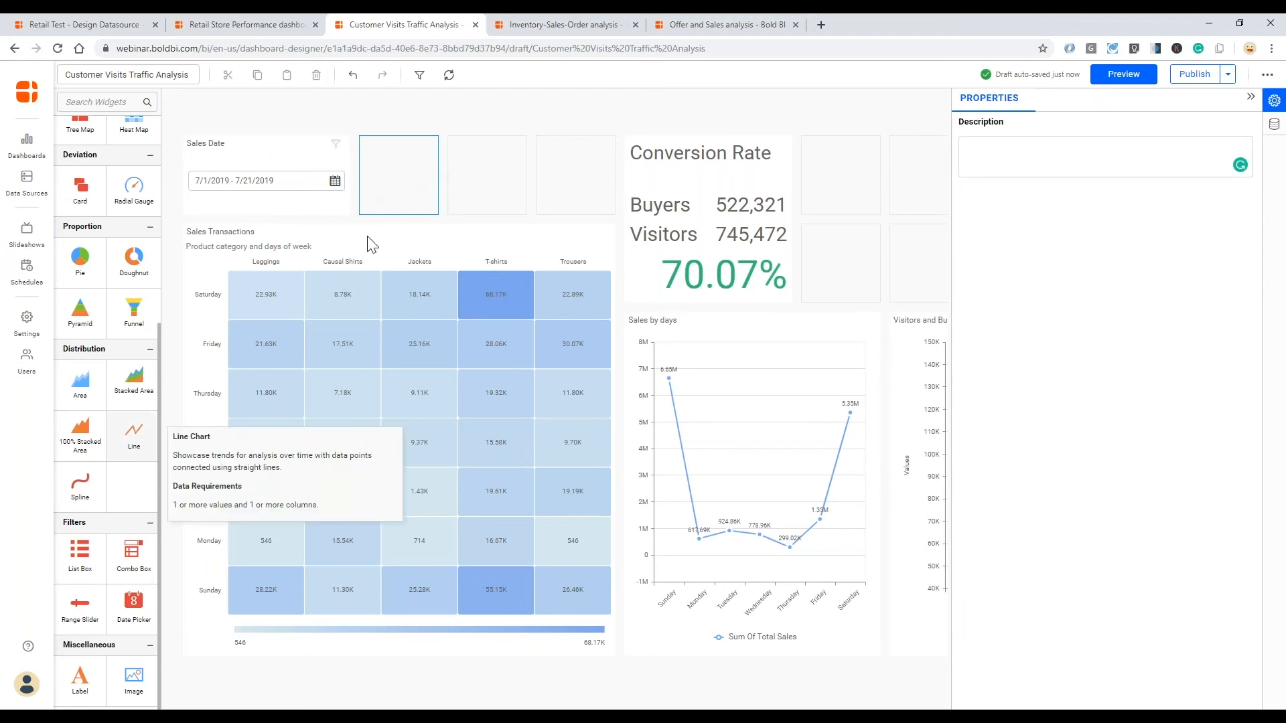
double_click(130, 560)
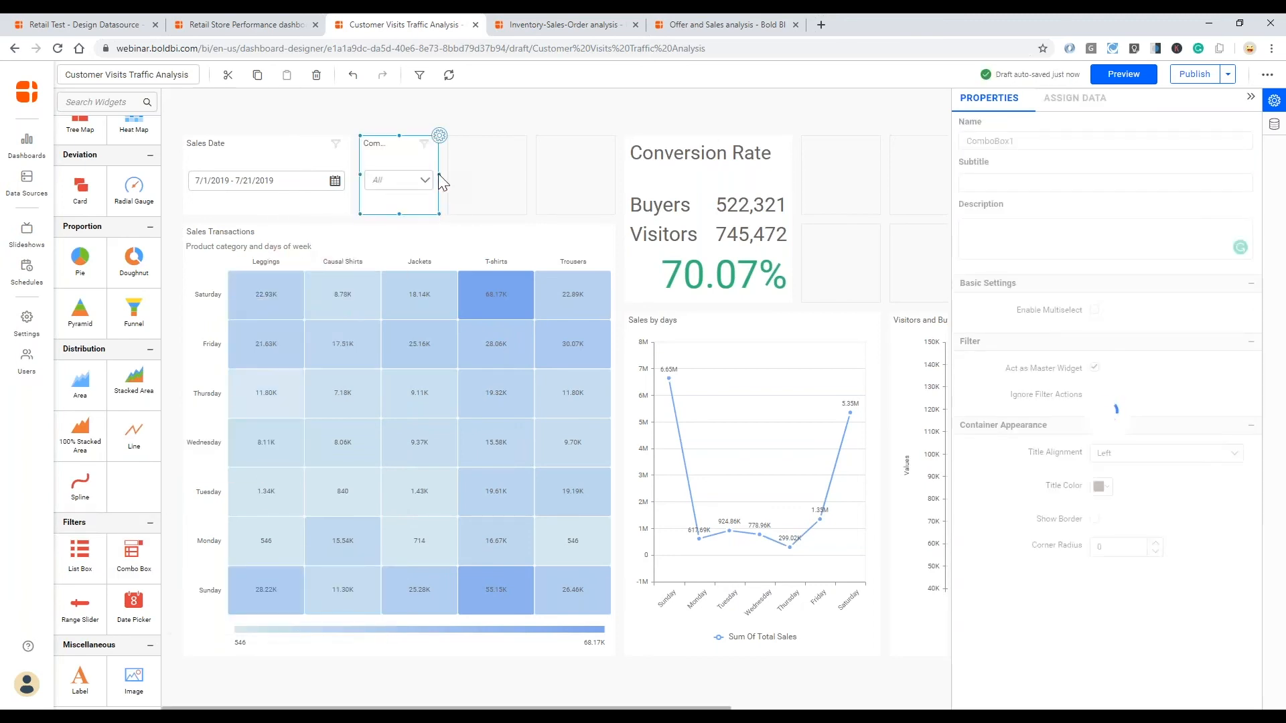
drag(439, 177, 568, 188)
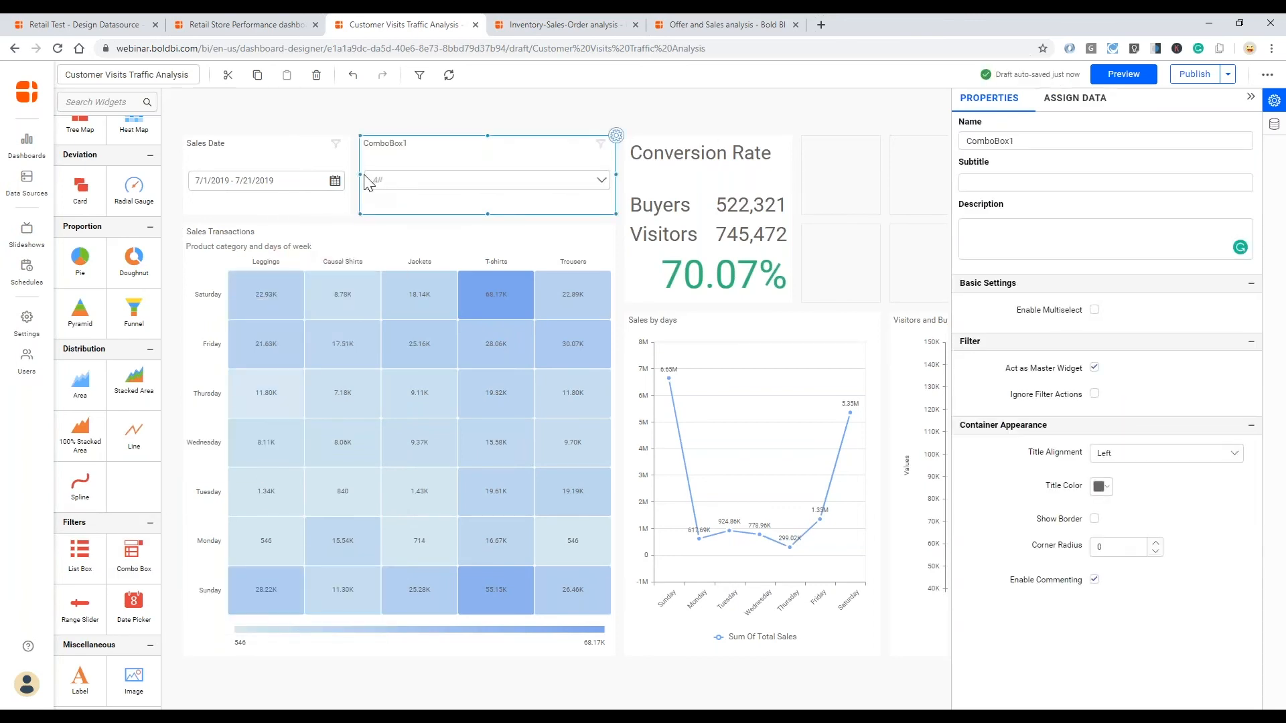
drag(360, 177, 454, 186)
drag(350, 176, 438, 180)
- Rename the combo box beside the Sales Date picker as "Store"
click(503, 173)
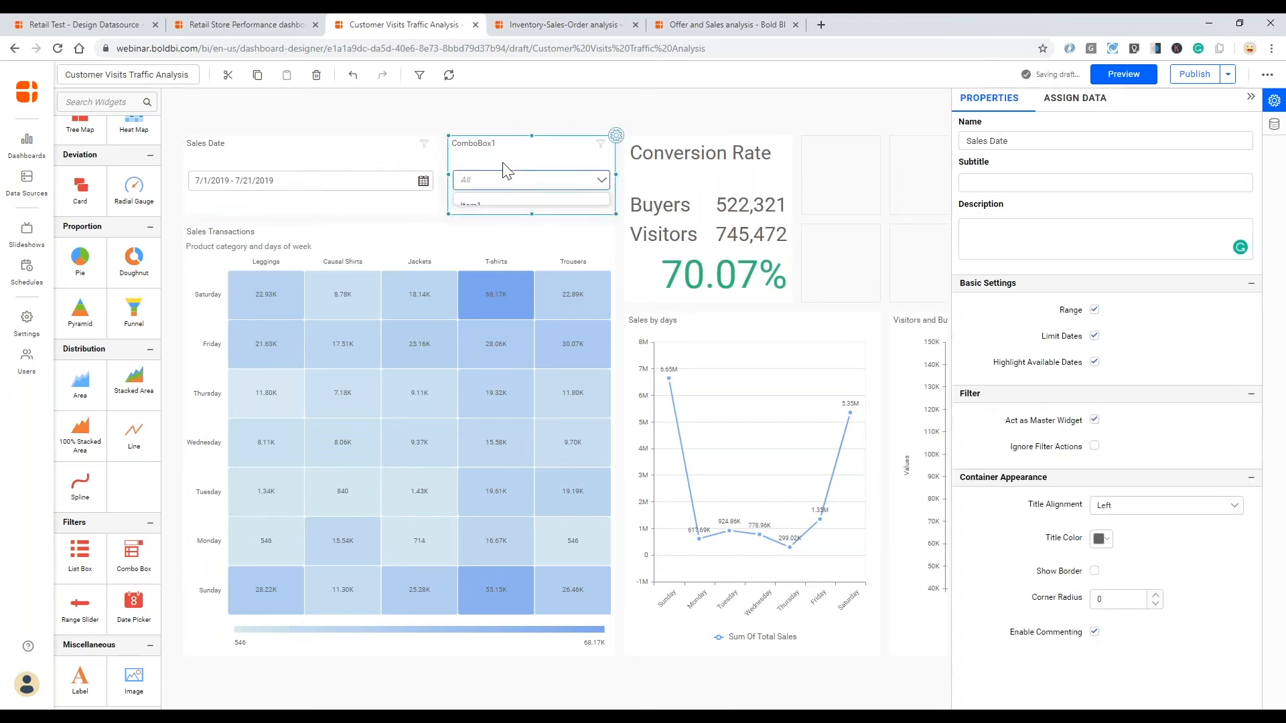
click(1019, 142)
double_click(955, 142)
text(Store)
key(Tab)
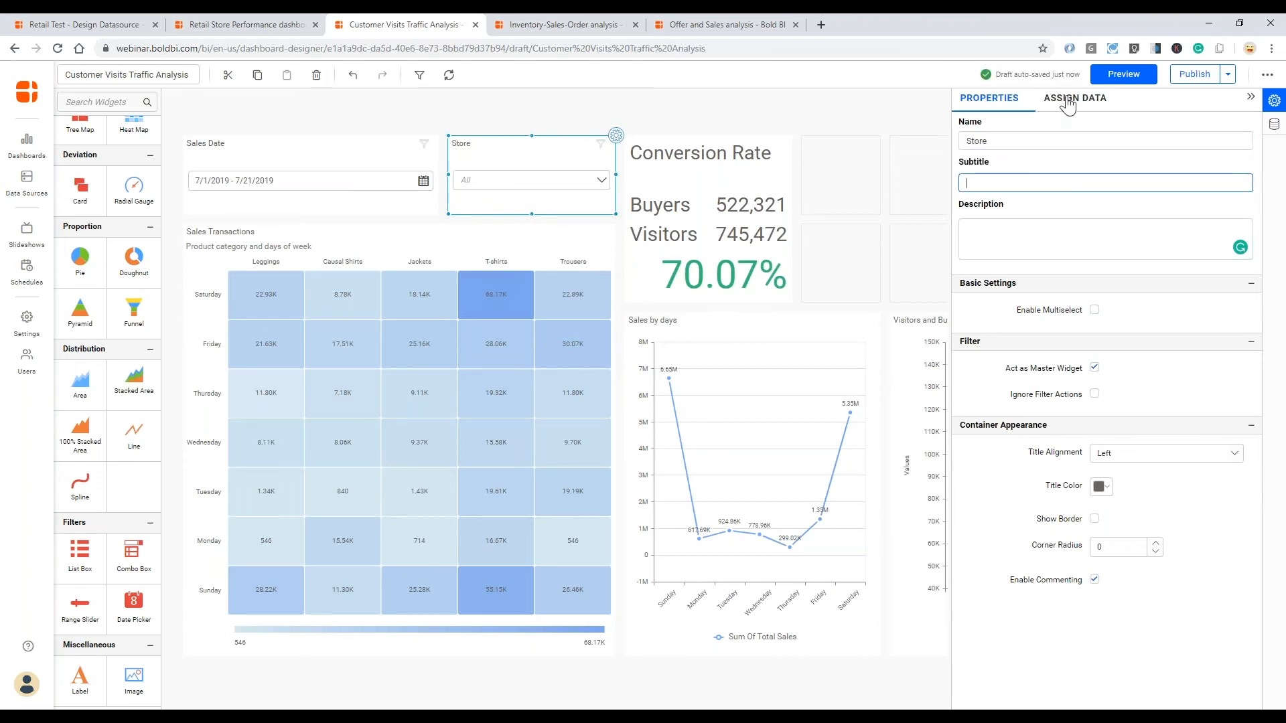
- Assign Store_Name as the Store combo box's column and enable multiselect, checking its list of stores
click(1069, 104)
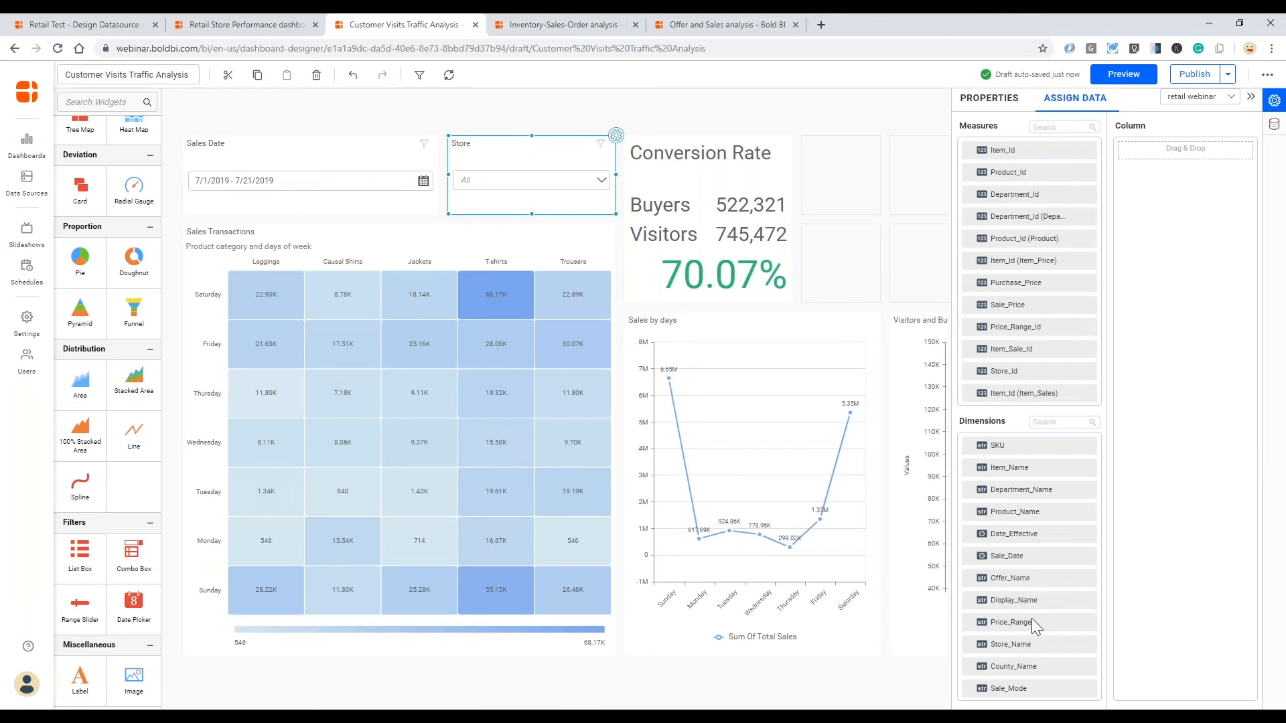
drag(1019, 648, 1127, 153)
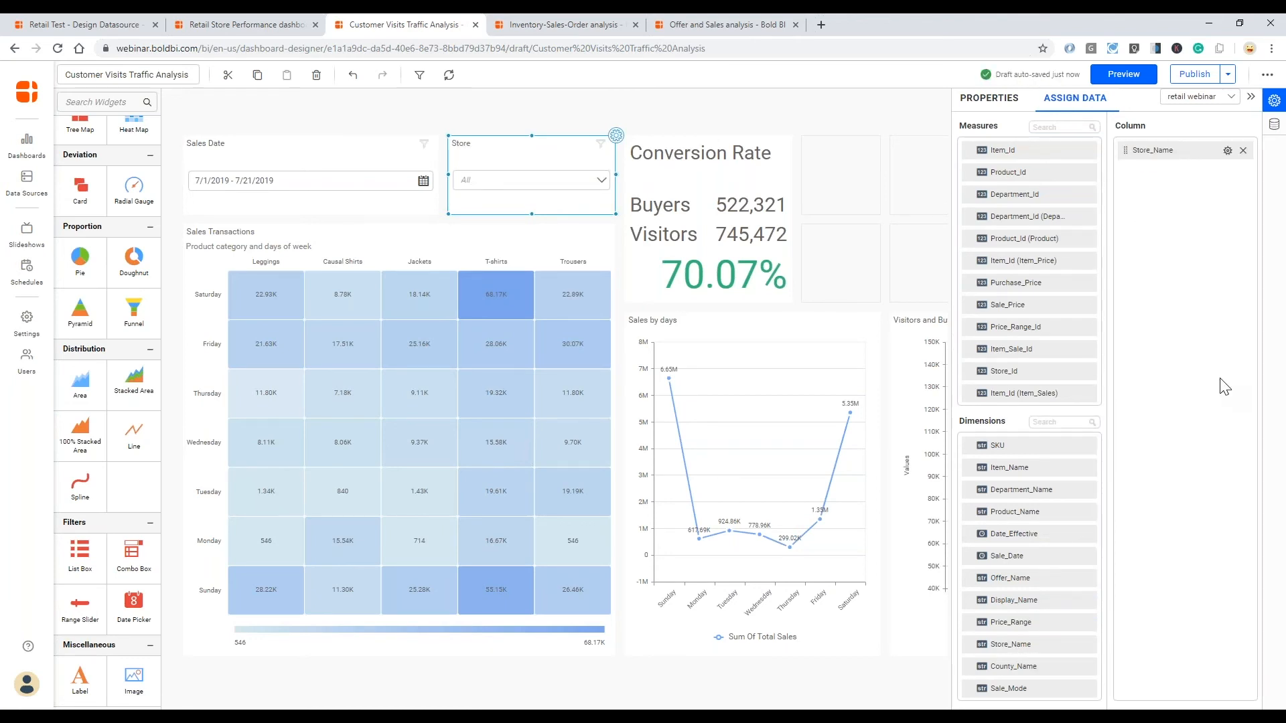
click(602, 182)
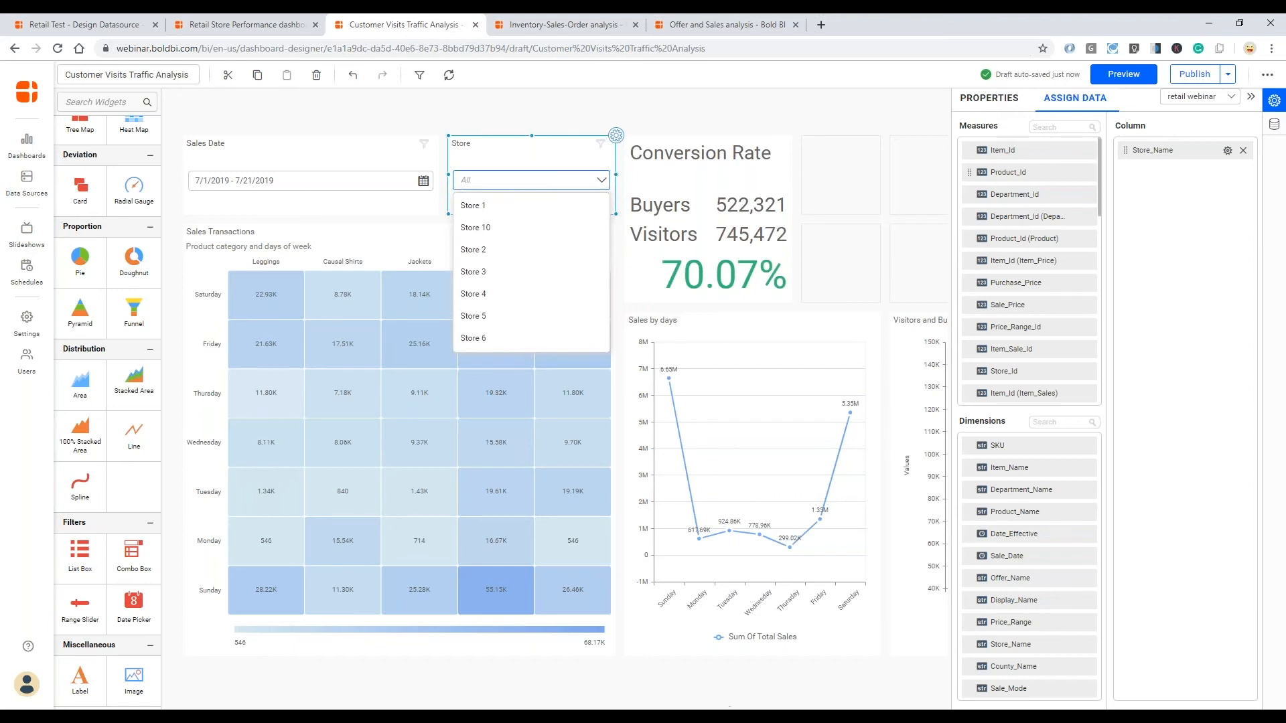
click(987, 107)
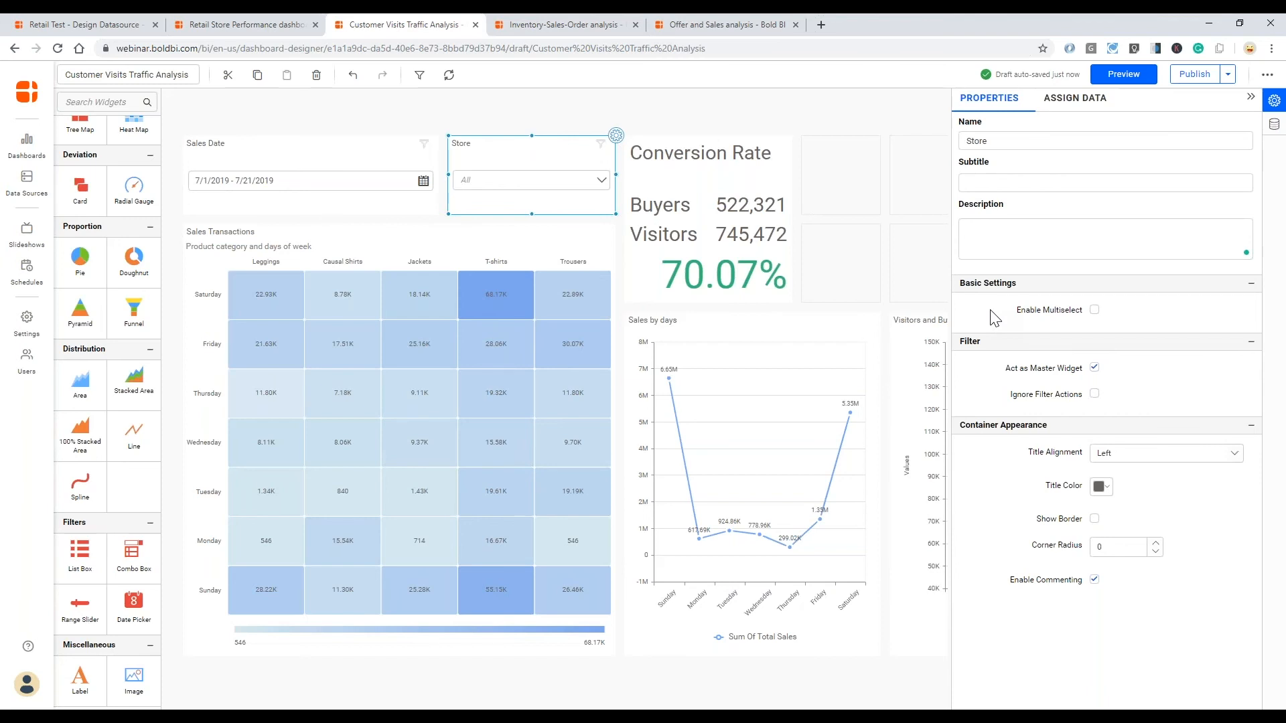
click(1094, 311)
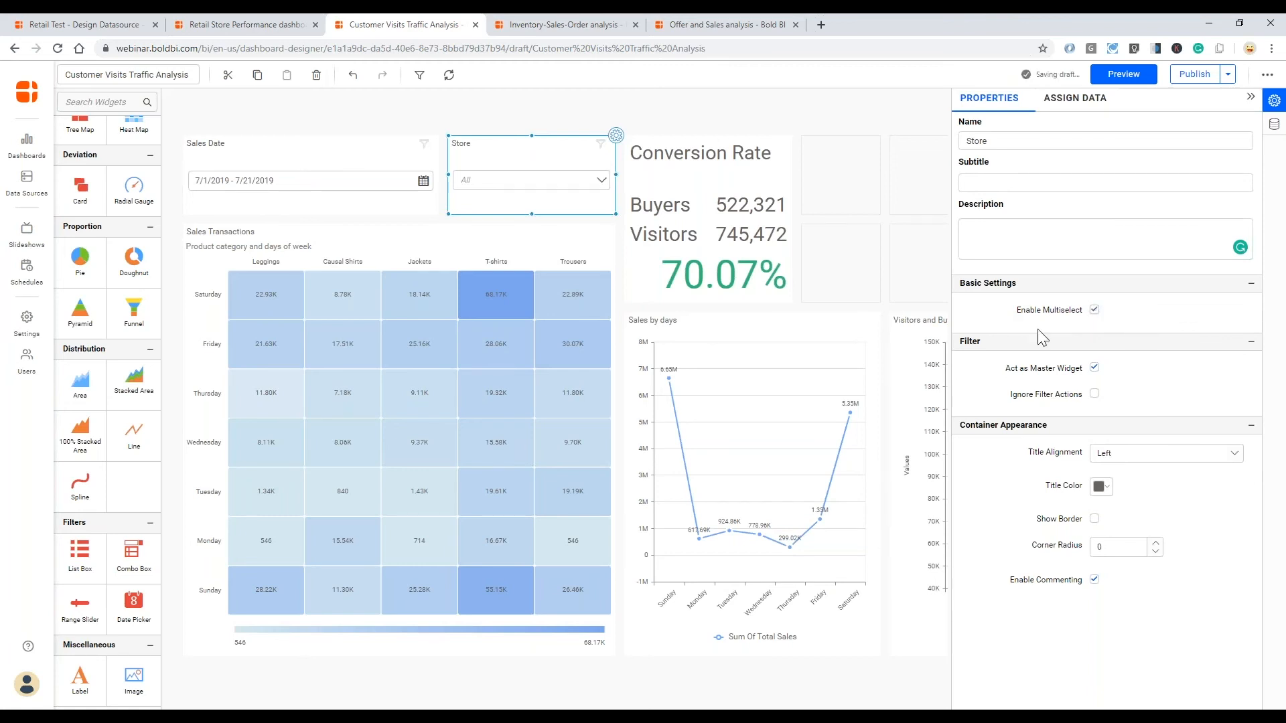
click(601, 182)
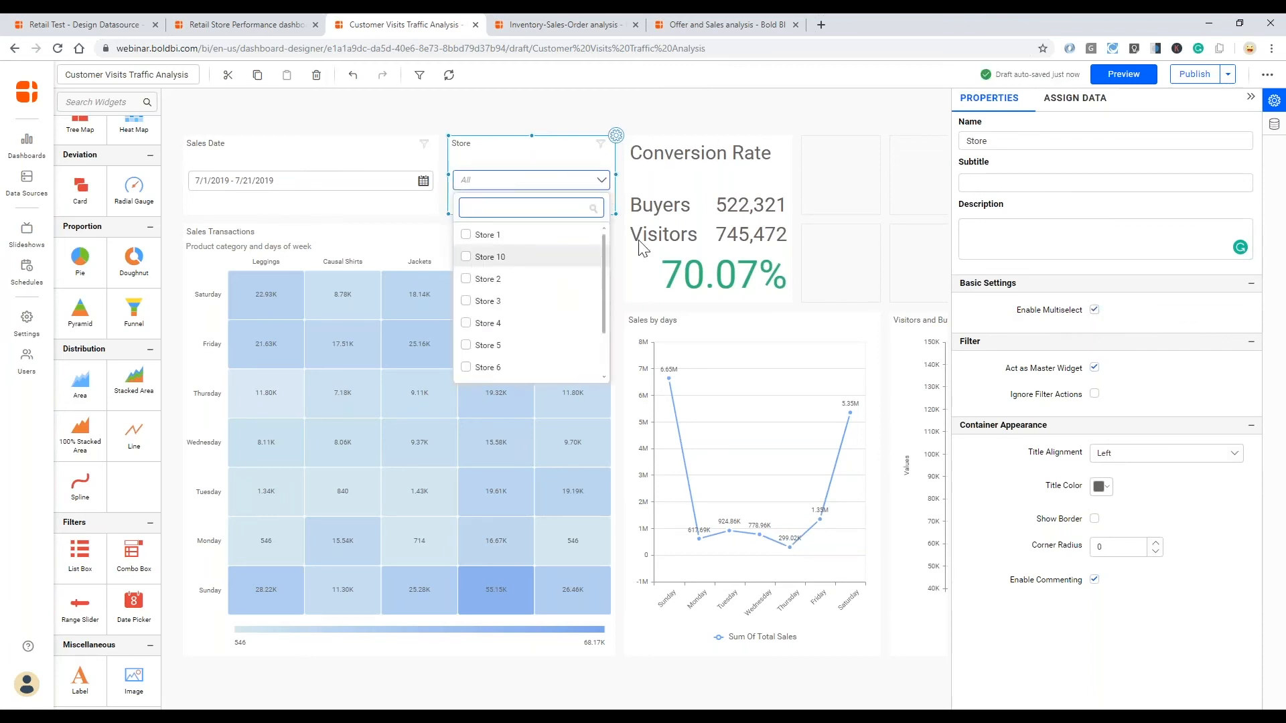
- Add a List Box beside the Conversion Rate card and enlarge it to two grid cells wide and two high
click(874, 228)
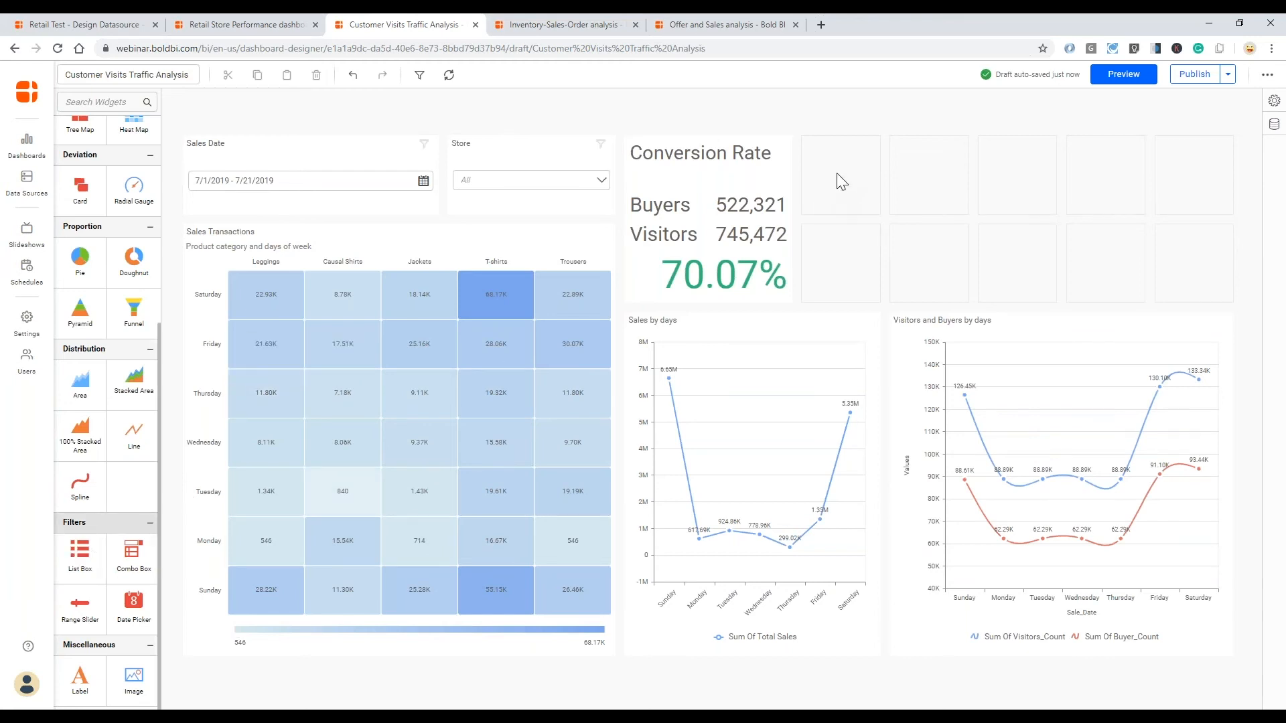
drag(79, 556, 837, 173)
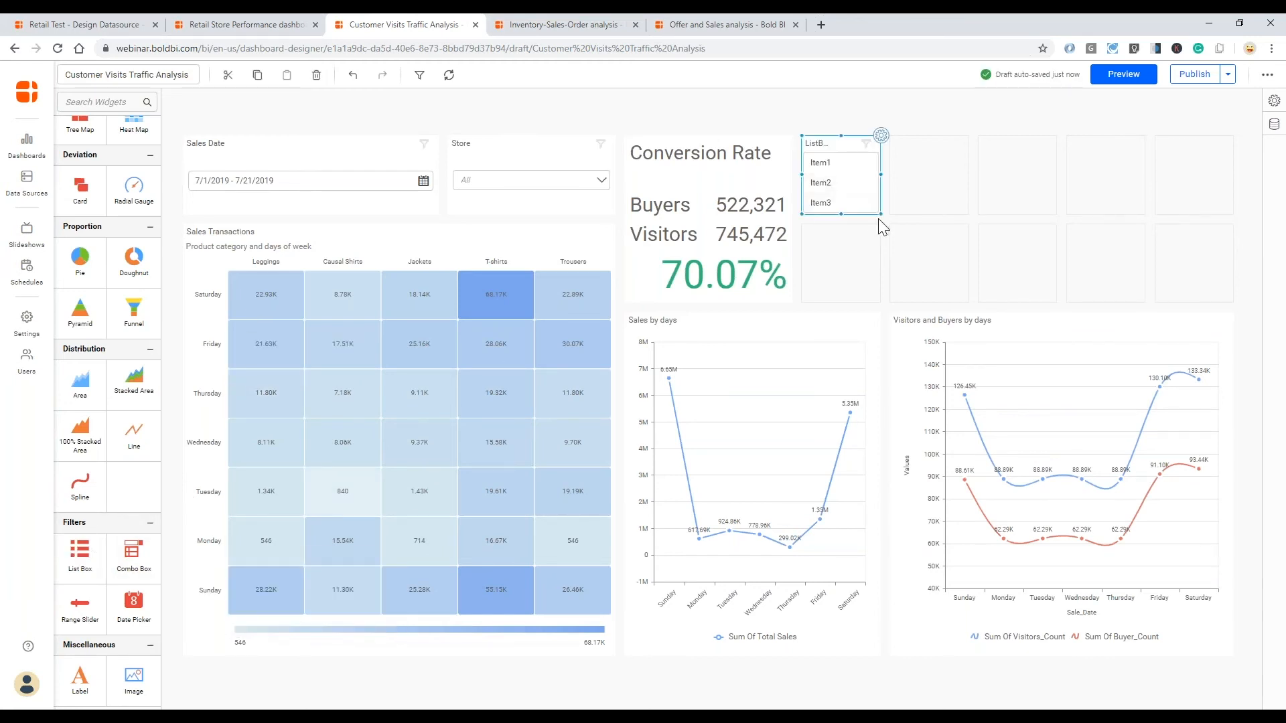
drag(879, 211, 921, 252)
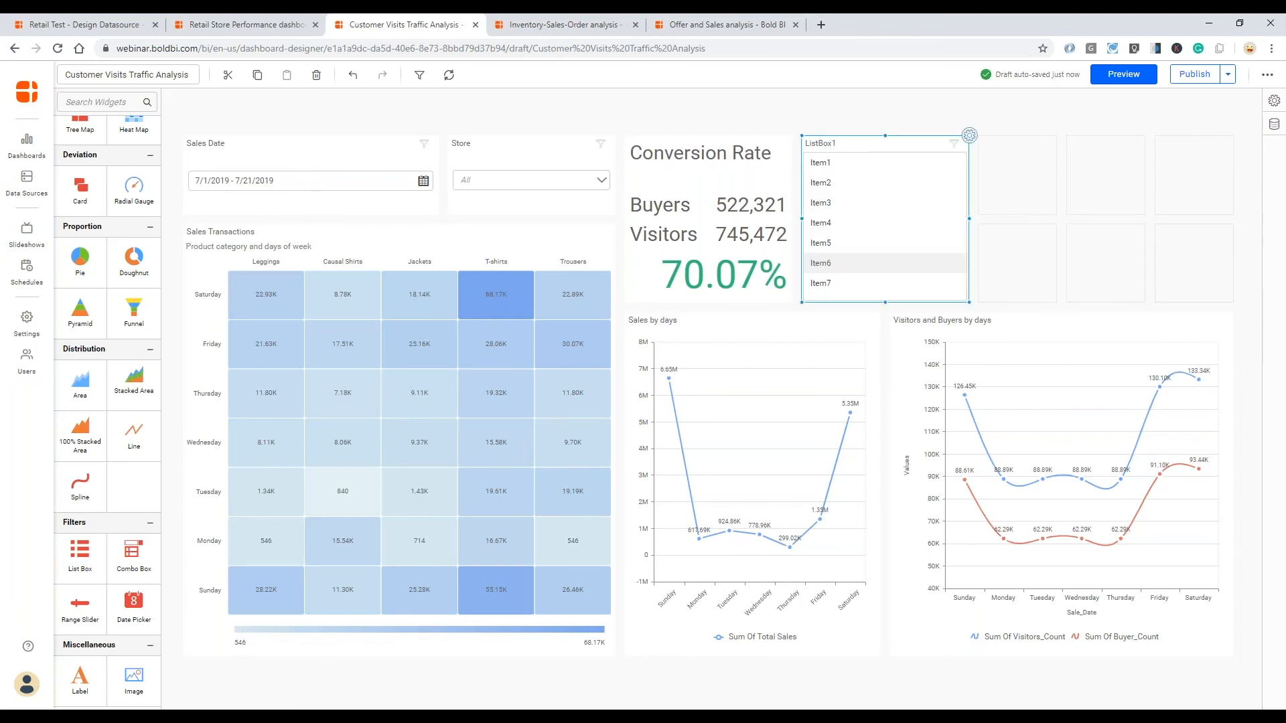
- Rename the list box beside the Conversion Rate card as "Product Category"
click(969, 136)
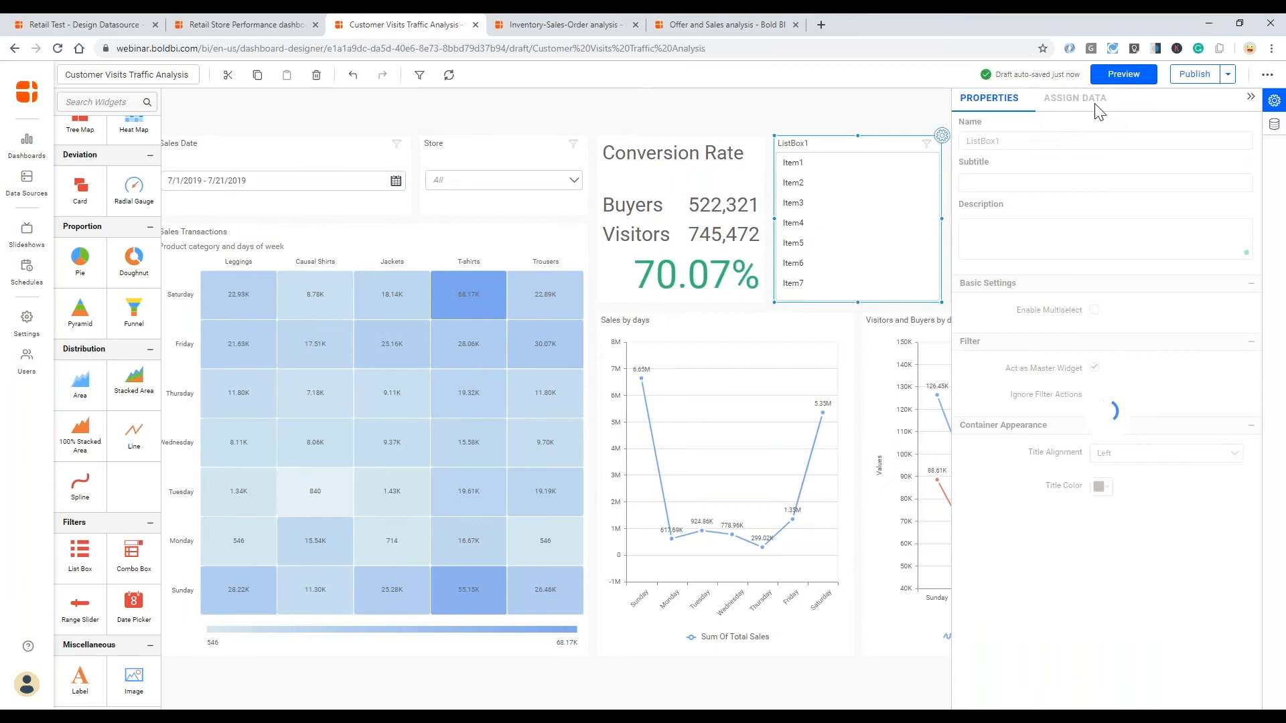
drag(1007, 140, 951, 142)
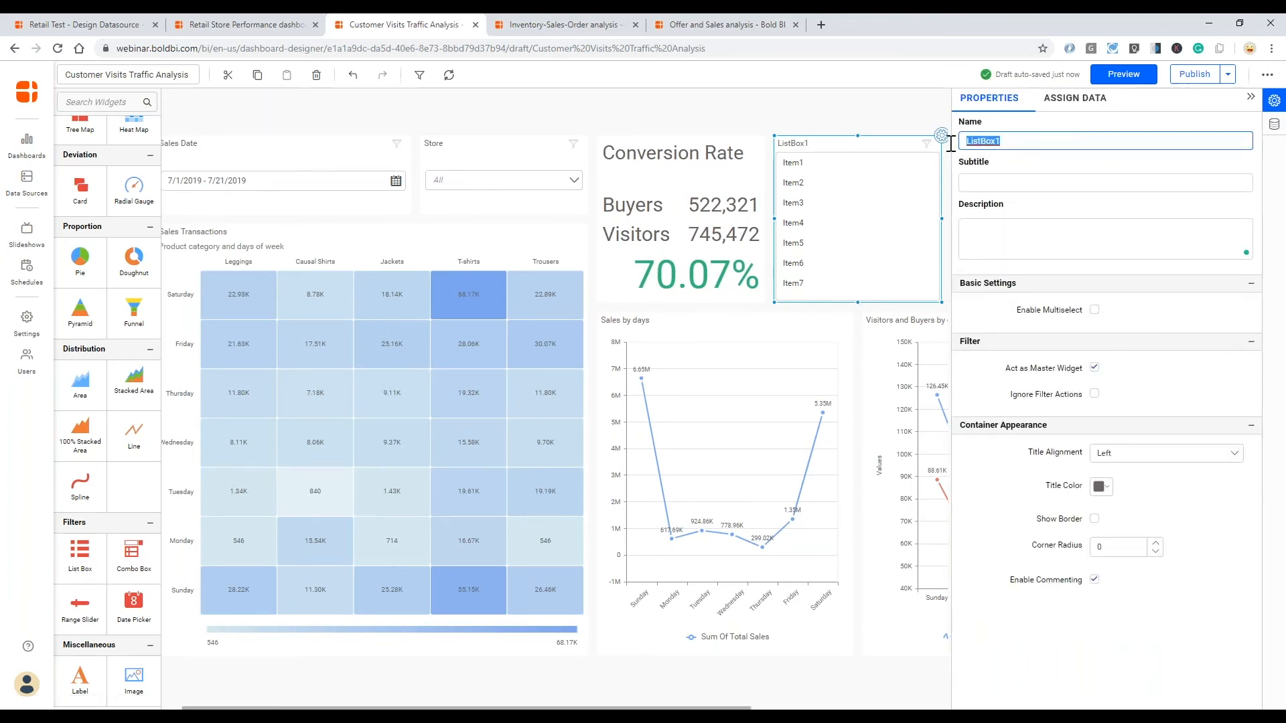
text(Product Category)
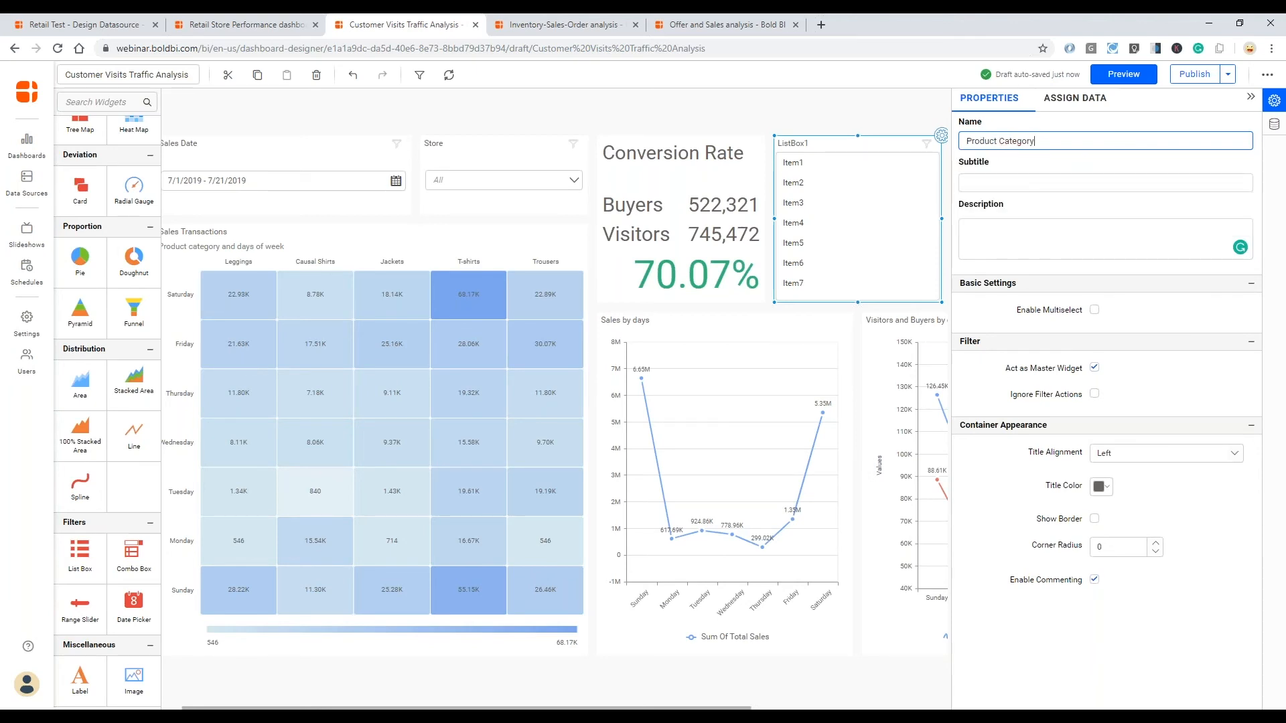
- Assign Product_Name as the Product Category list box's column and enable multiselect
click(1083, 101)
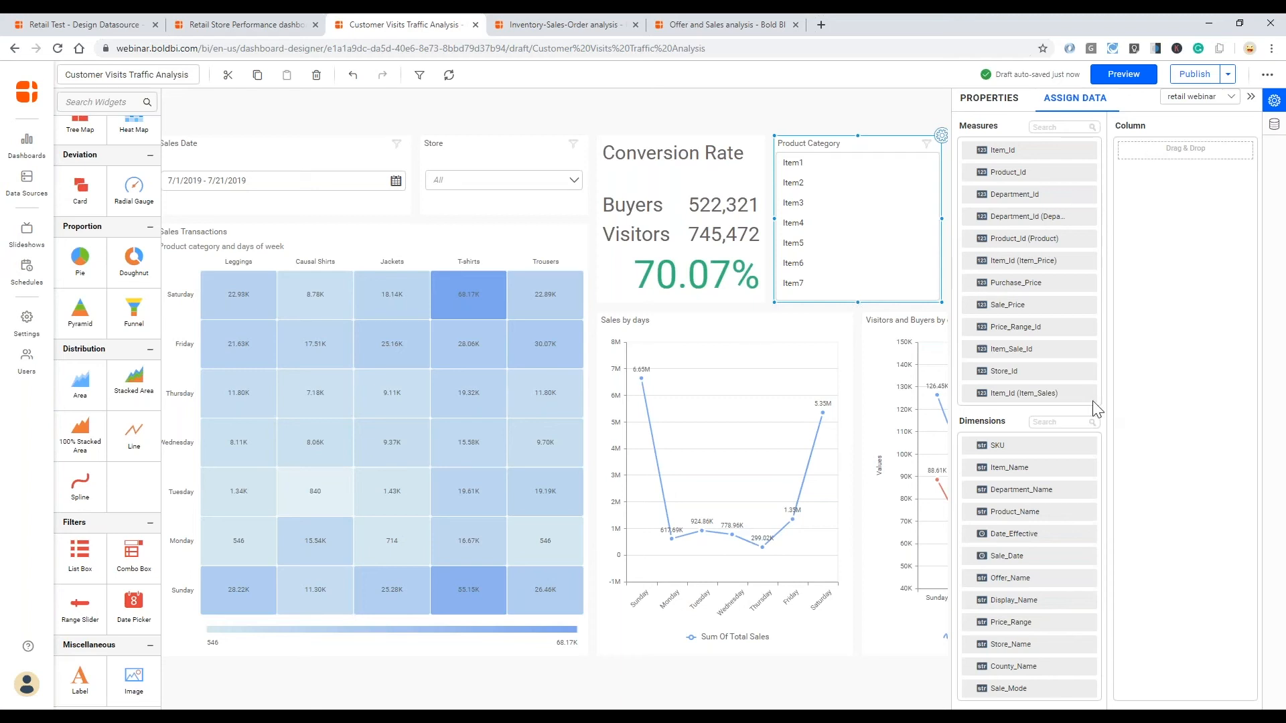
drag(1022, 517, 1131, 156)
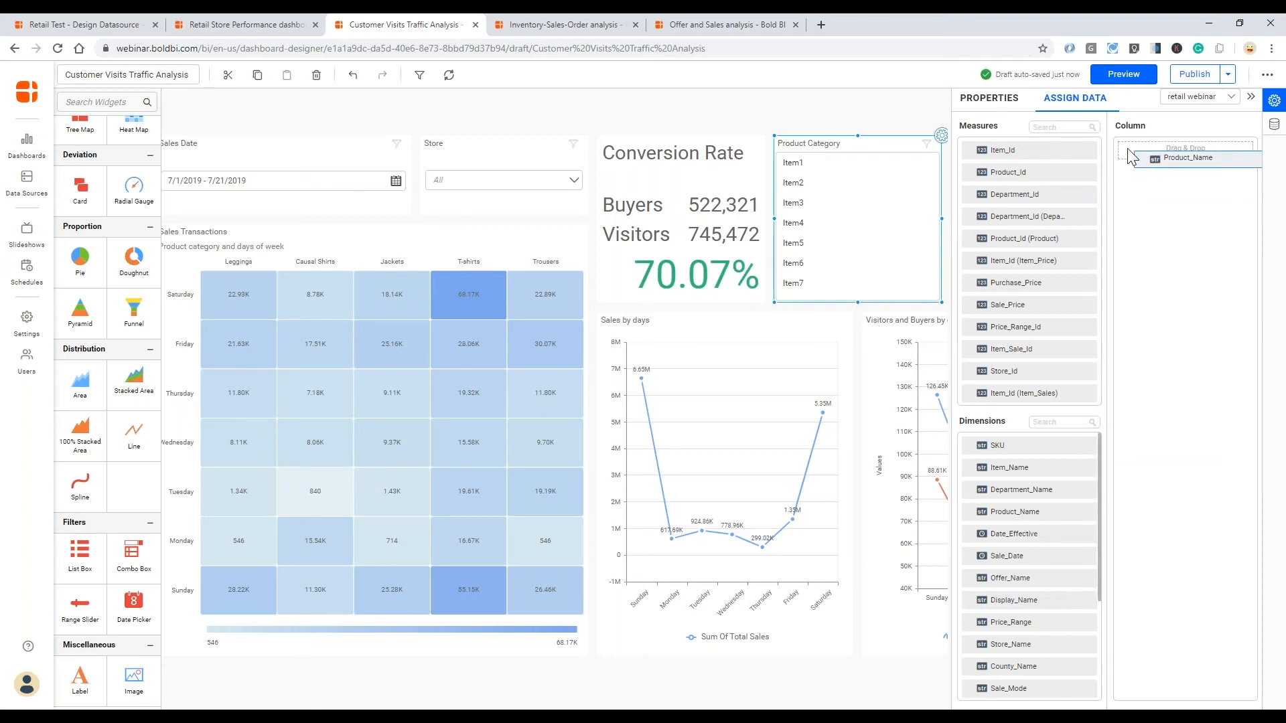
drag(1128, 148, 1127, 149)
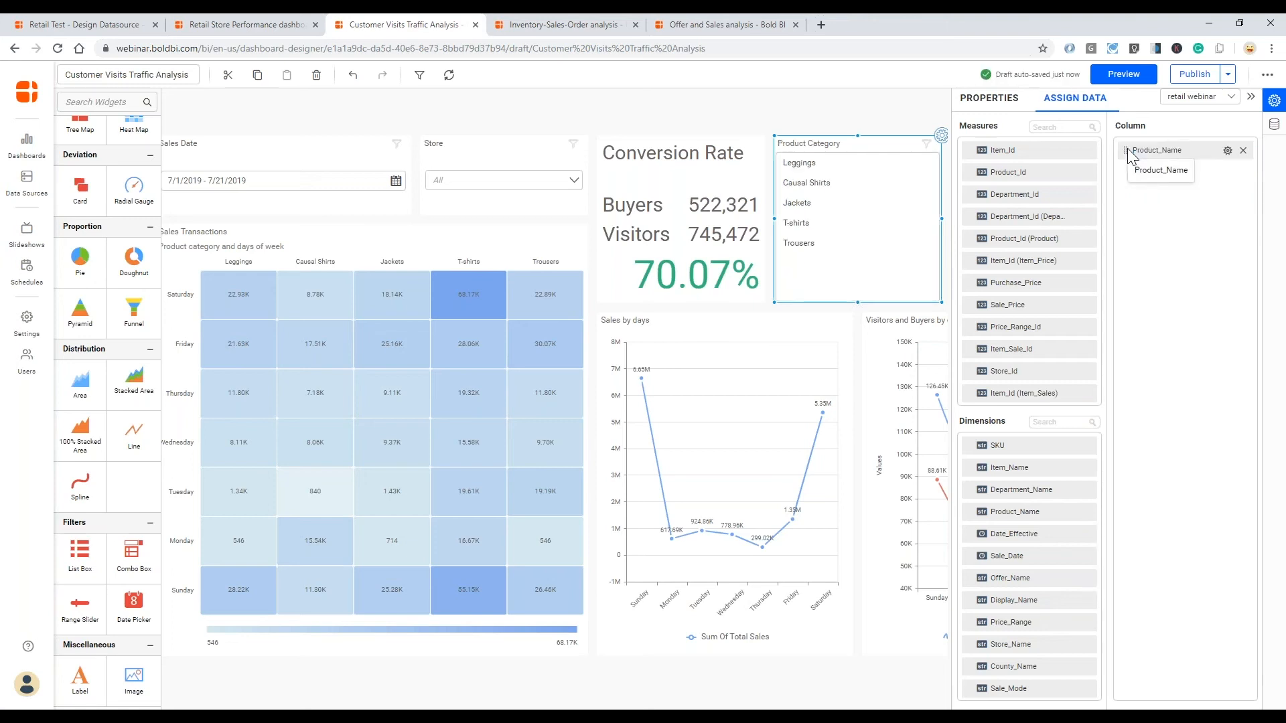
click(1011, 101)
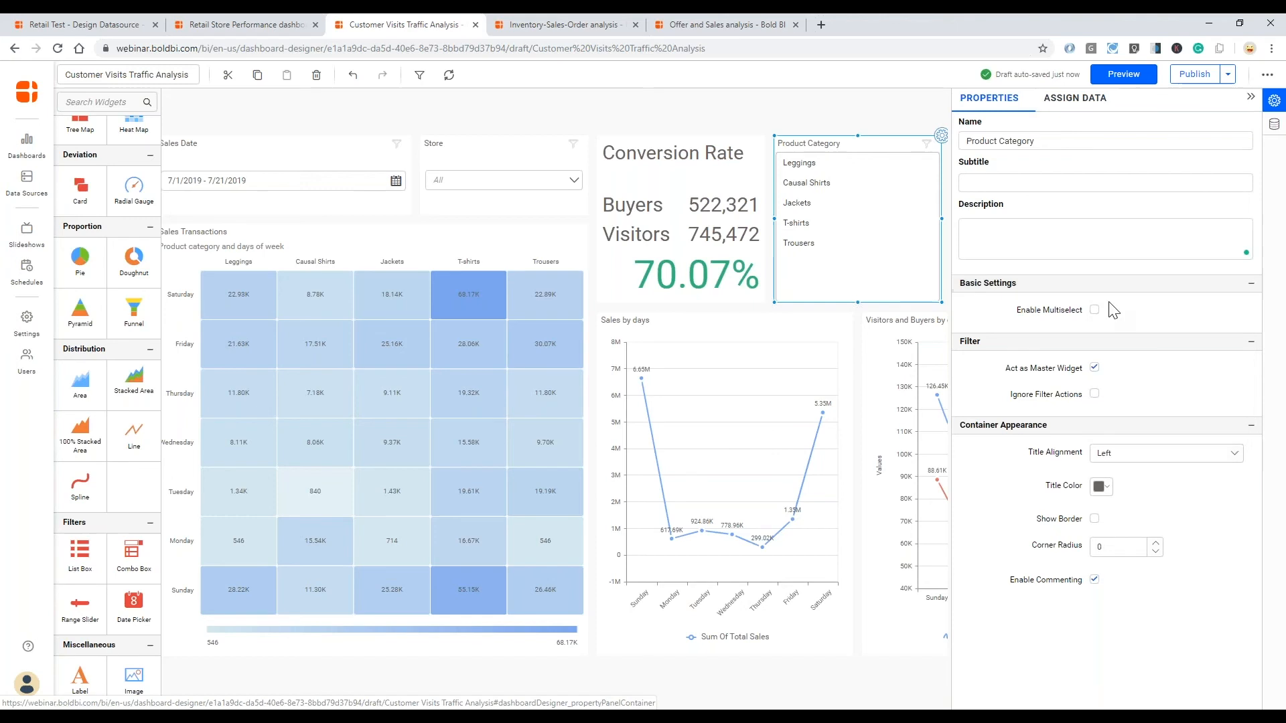
click(1094, 312)
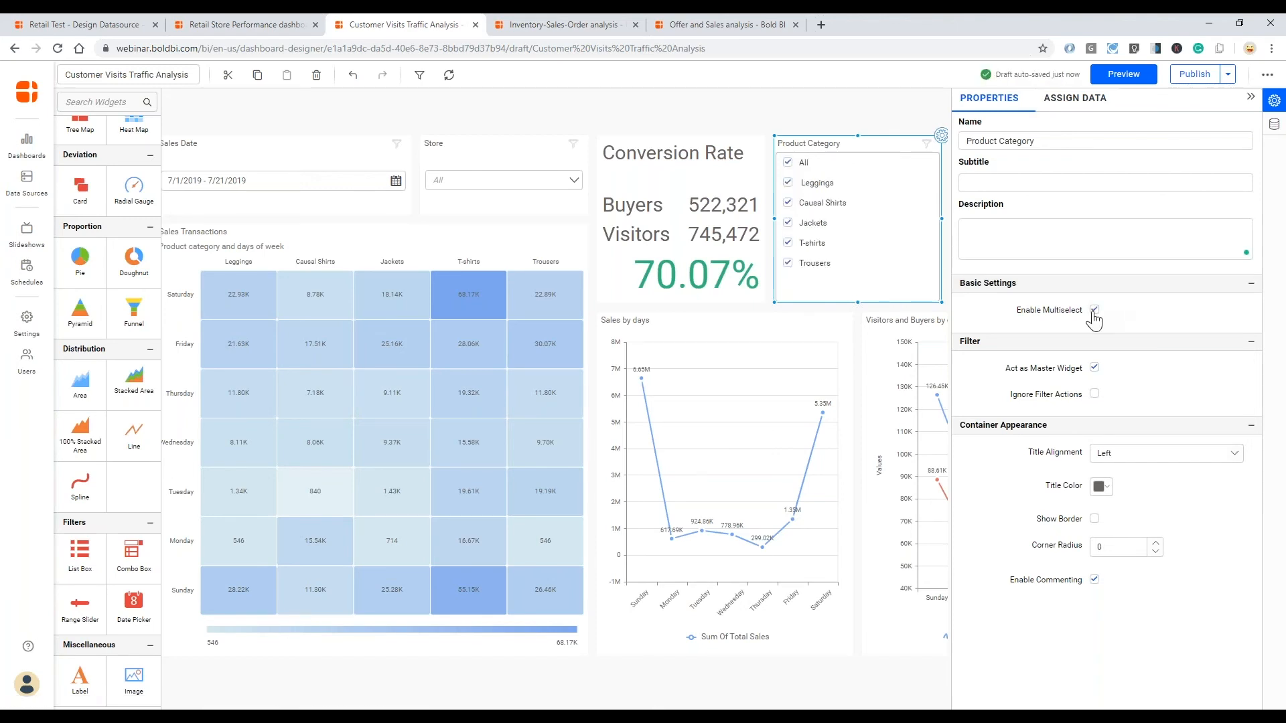
- Add a Pie chart in the empty space beside the Product Category list box, above the Visitors and Buyers chart
scroll(761, 676, right, 3)
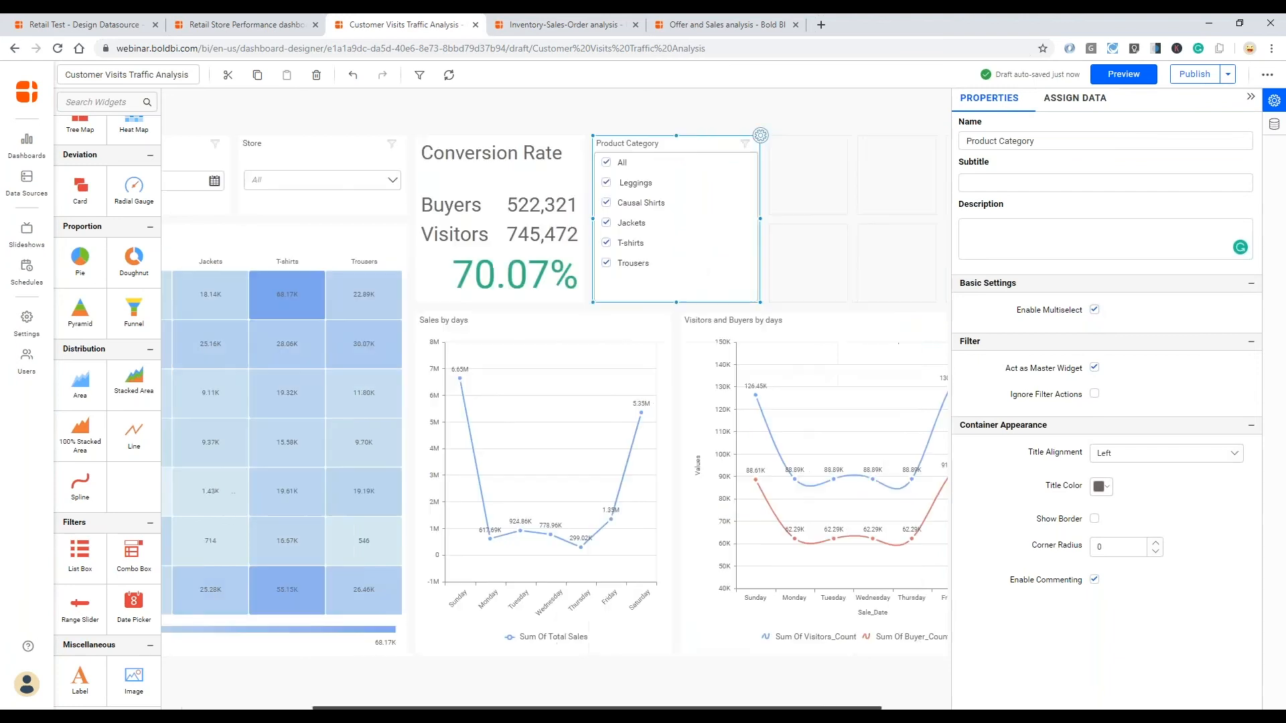
scroll(761, 676, right, 2)
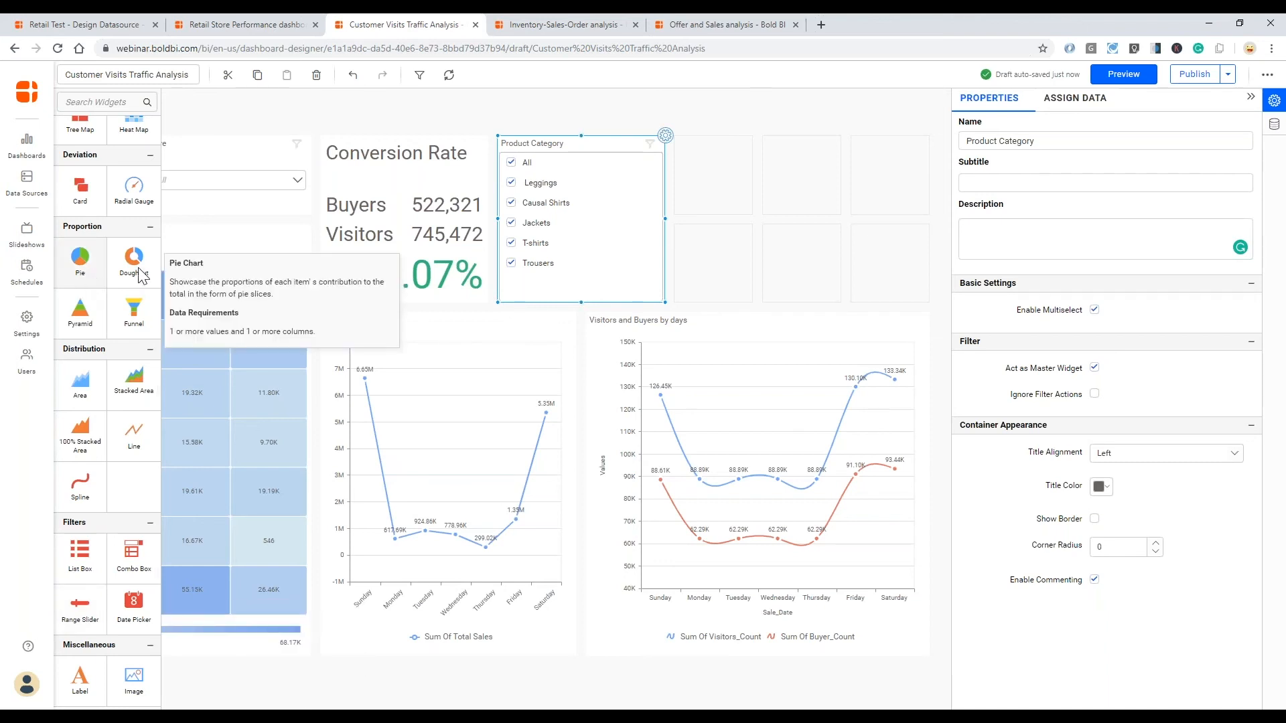
drag(141, 274, 898, 270)
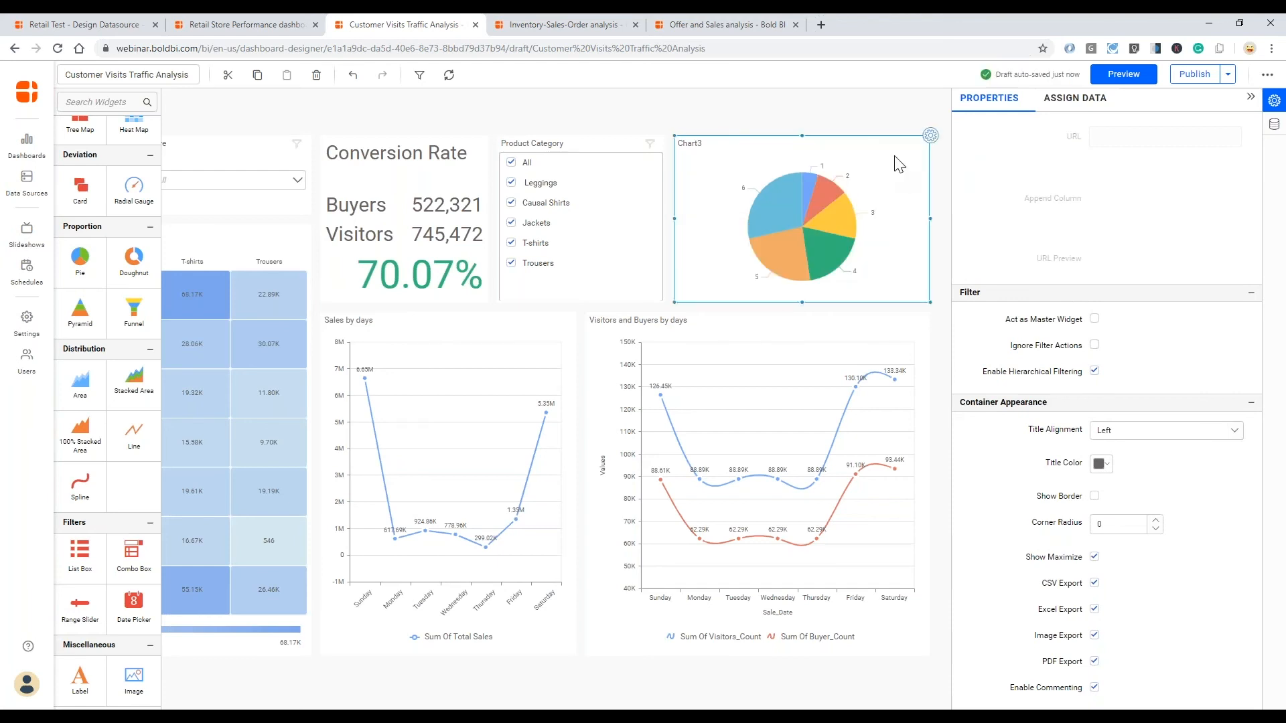
- Rename the new pie chart as "Sales by Department"
scroll(1062, 178, up, 6)
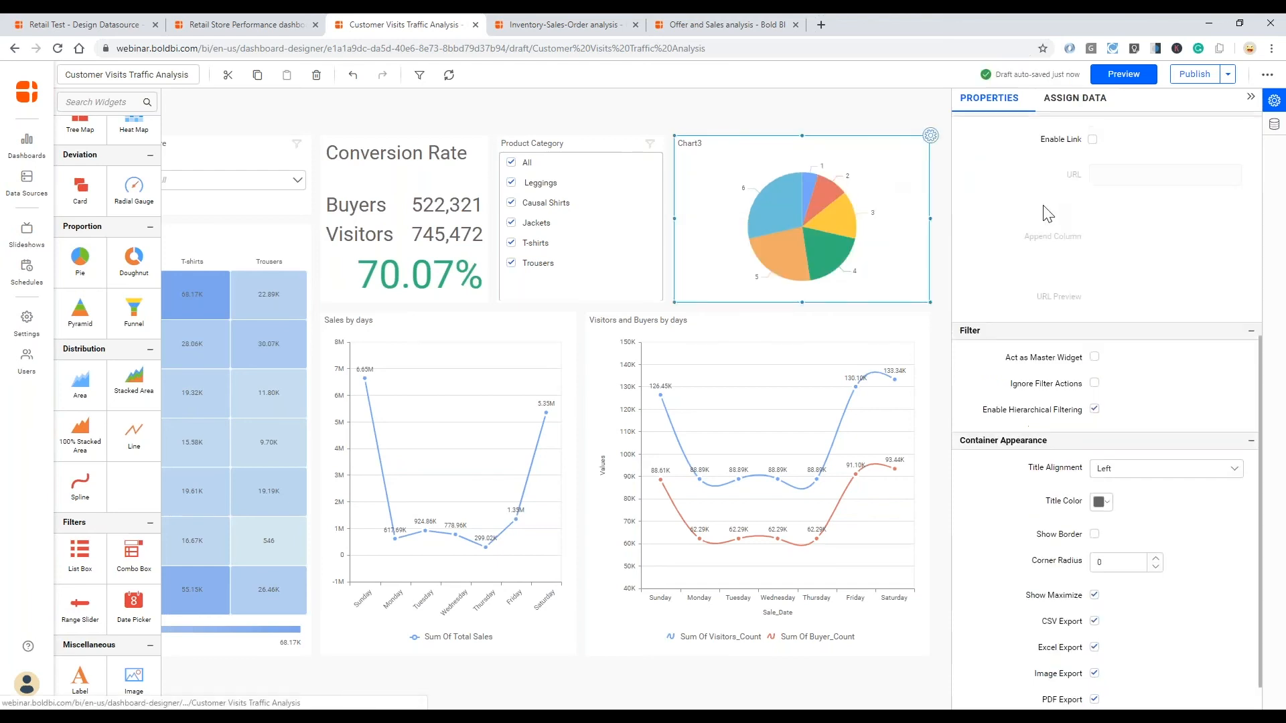
double_click(967, 141)
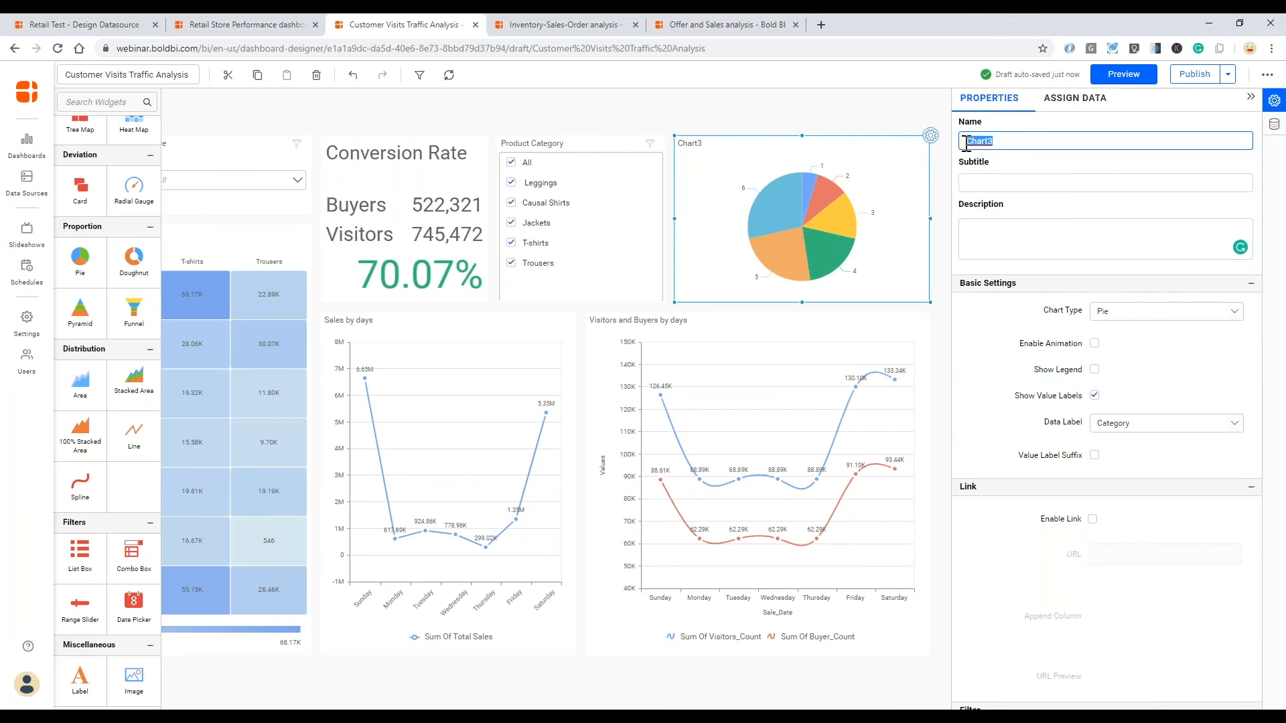
text(Sales by Department)
key(Tab)
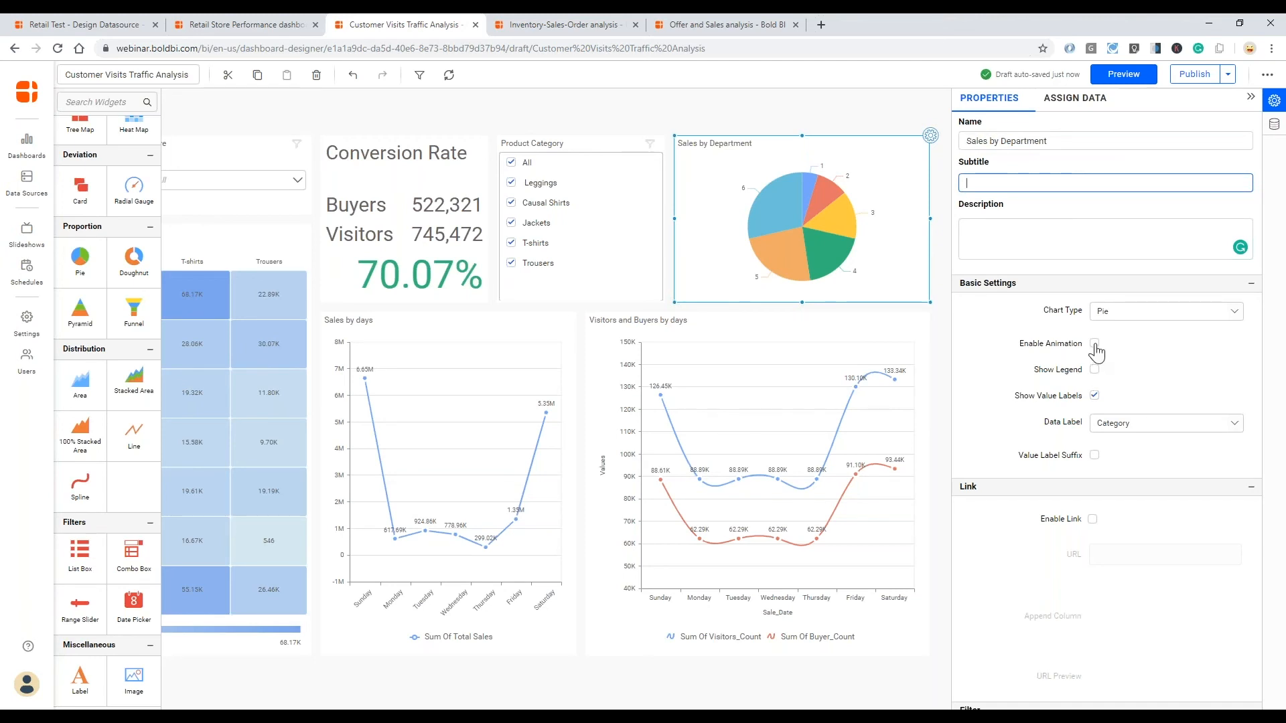
- Find the Total Sales measure and assign it as the value of the Sales by Department pie chart
click(1069, 100)
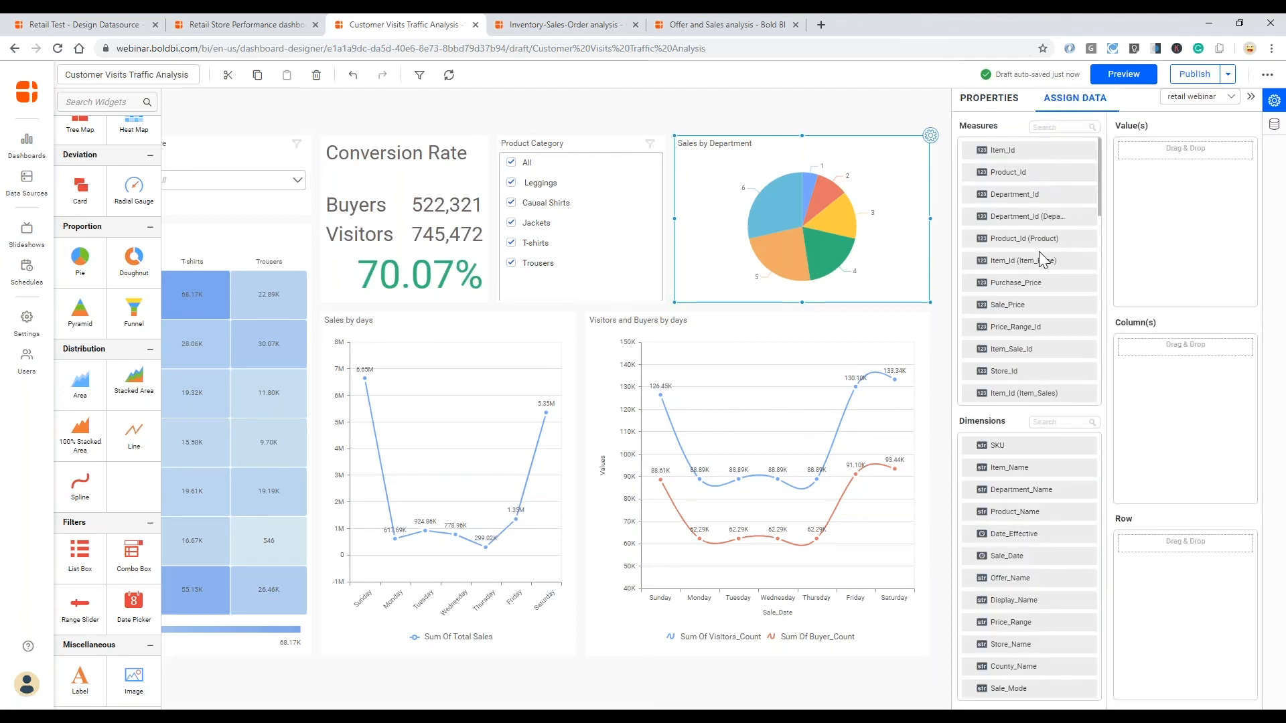
scroll(1039, 251, down, 5)
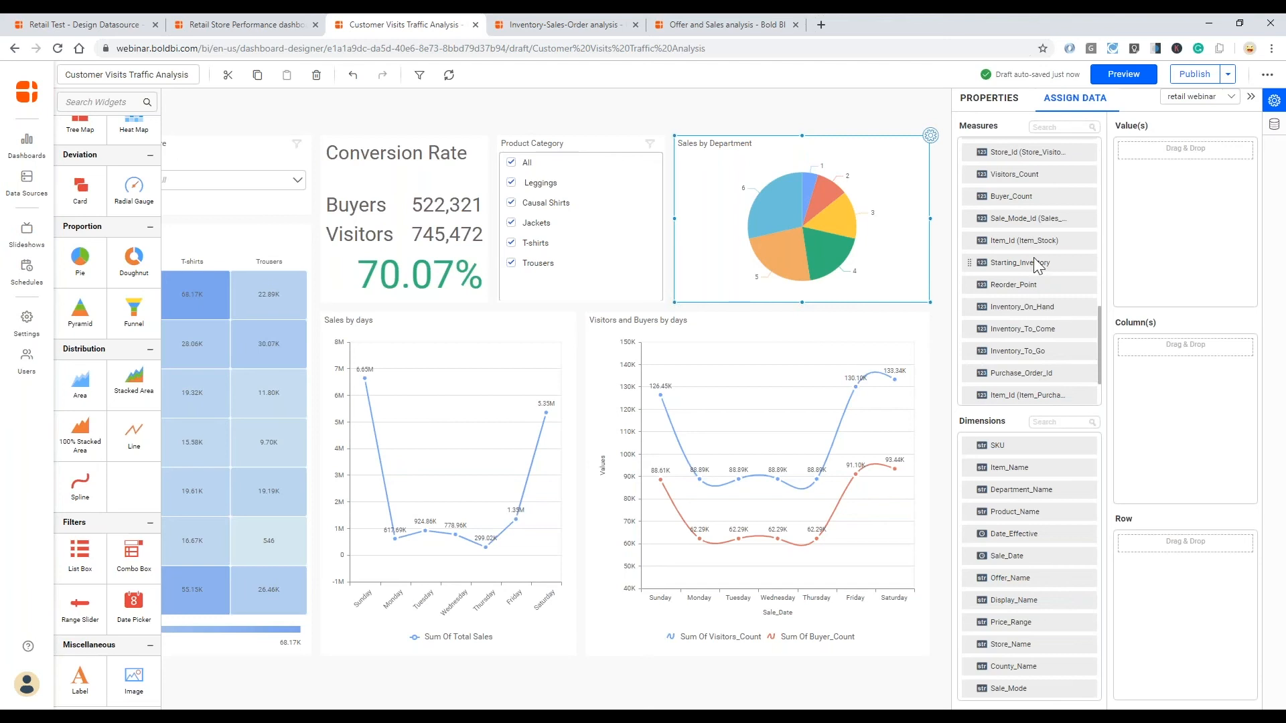
scroll(1036, 263, up, 1)
click(1060, 127)
text(total)
drag(1018, 150, 1130, 156)
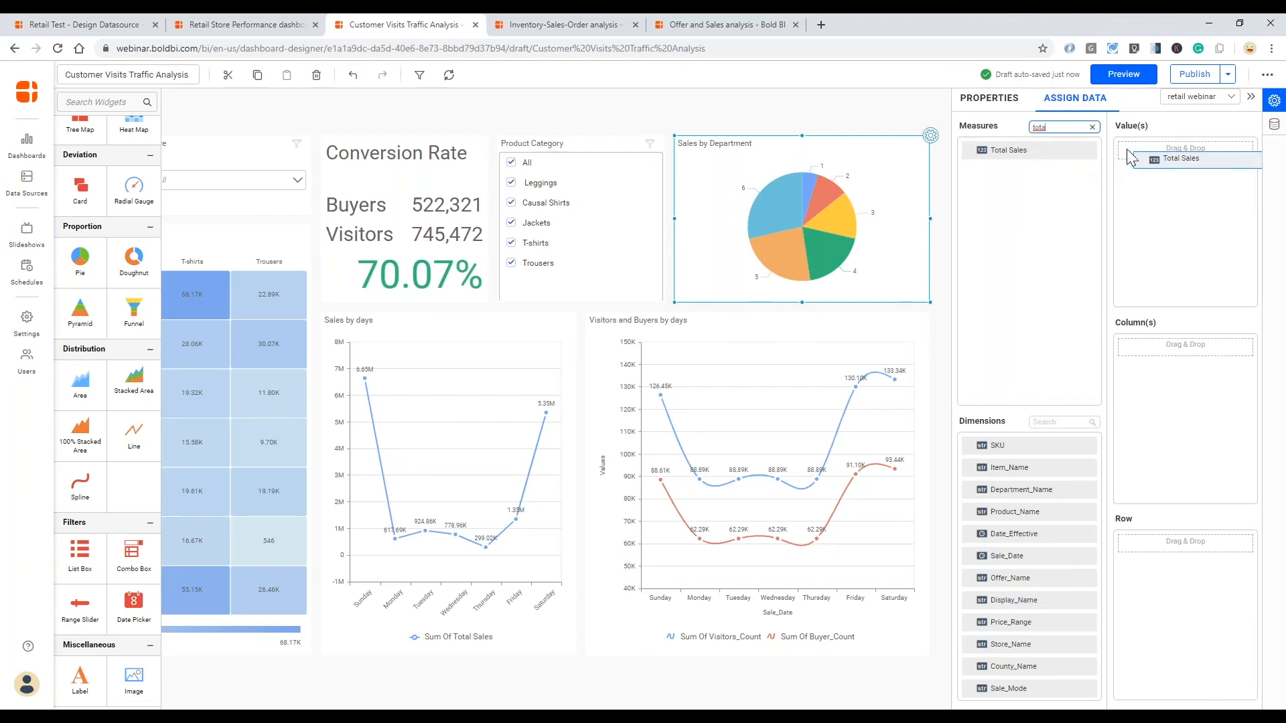
drag(1131, 157, 1132, 158)
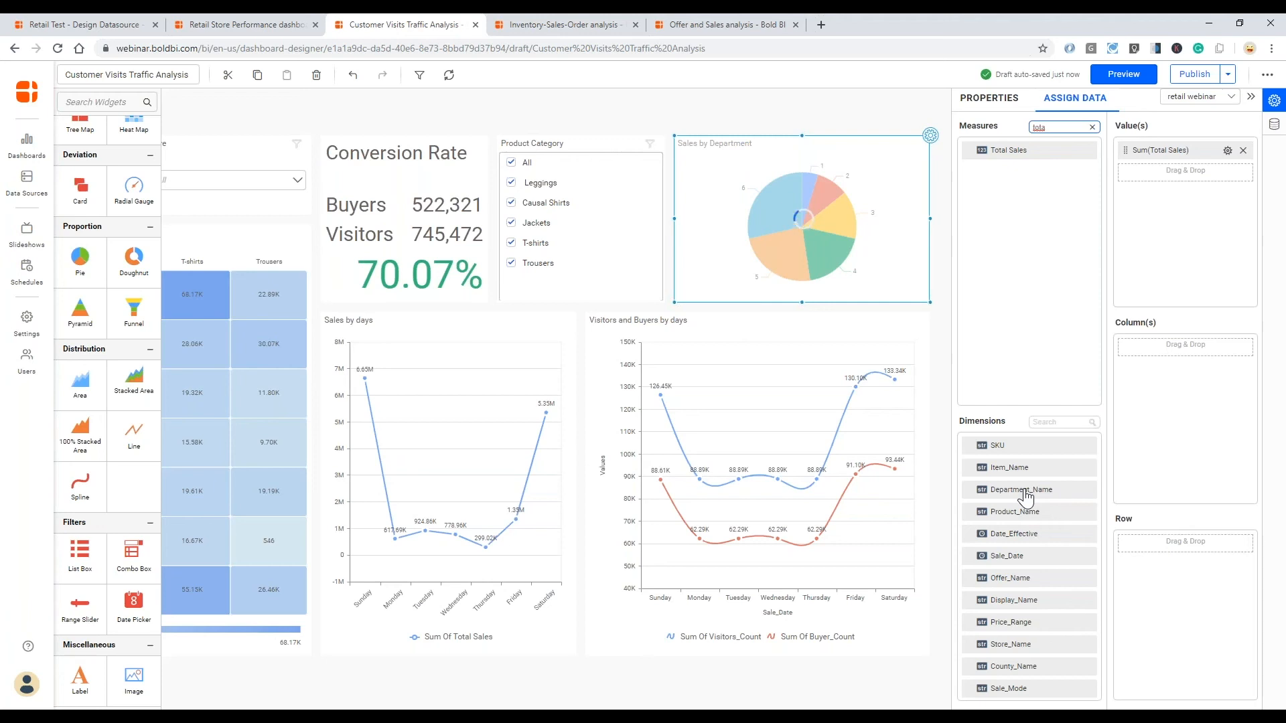
- Assign Department_Name as the column of the Sales by Department pie chart
drag(1038, 477, 1150, 345)
drag(1023, 489, 1118, 384)
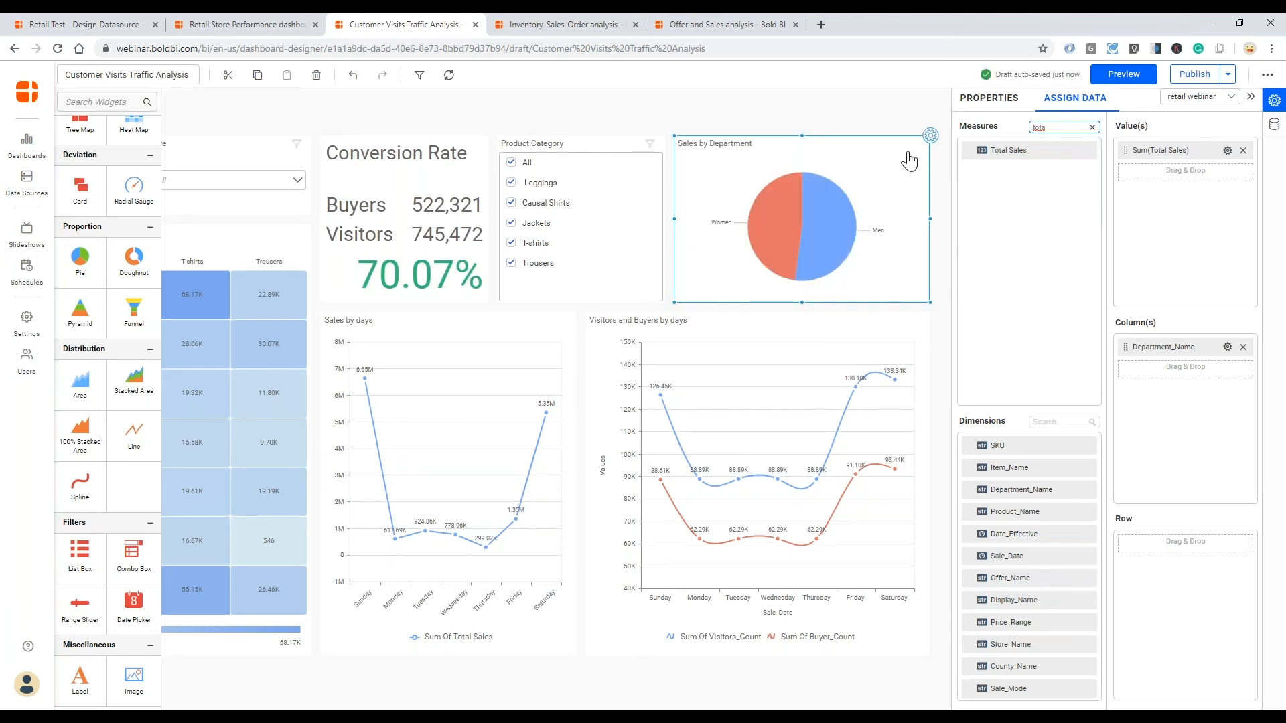
mouse_move(849, 227)
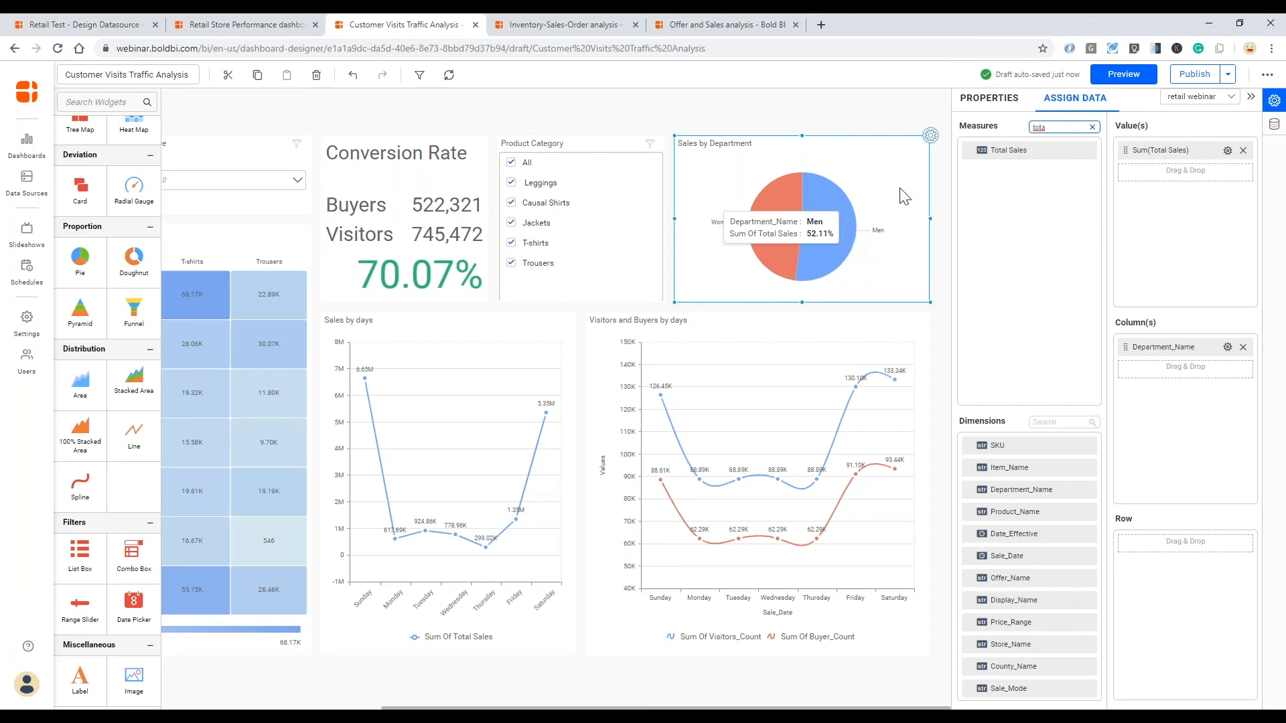
- Set the Sales by Department pie chart's data label to Category And Value
click(989, 98)
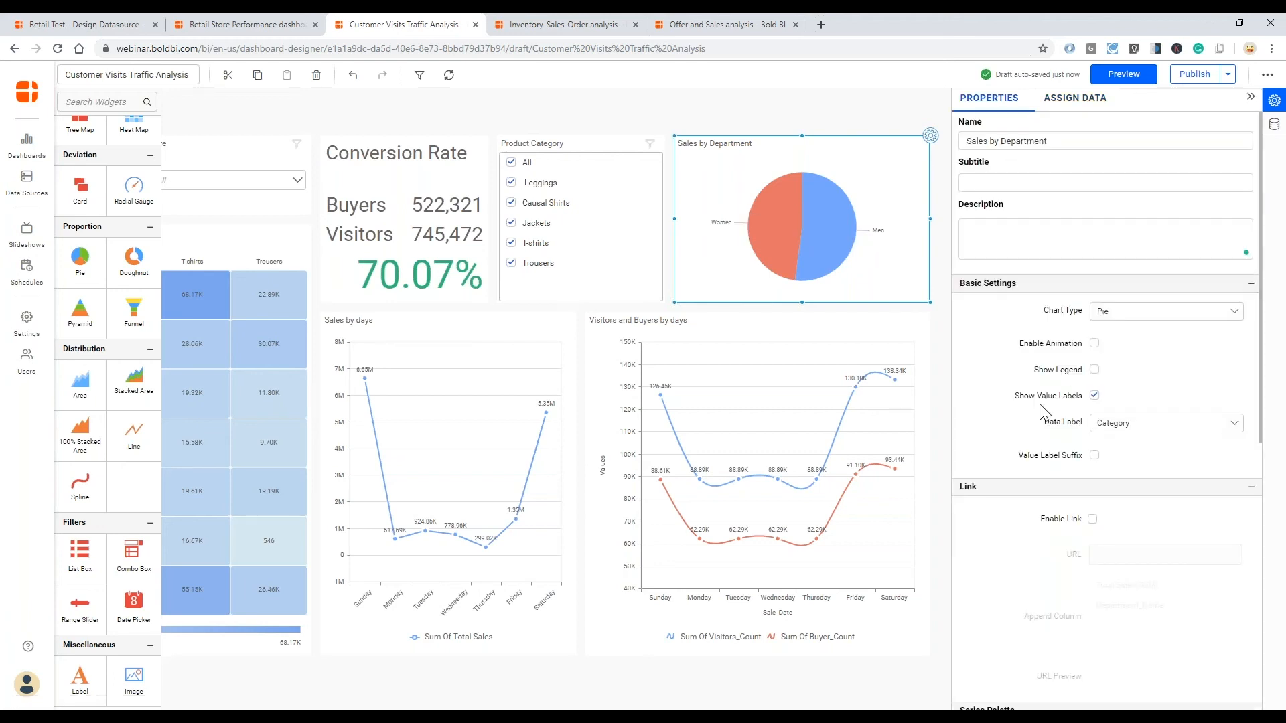
scroll(1163, 355, down, 1)
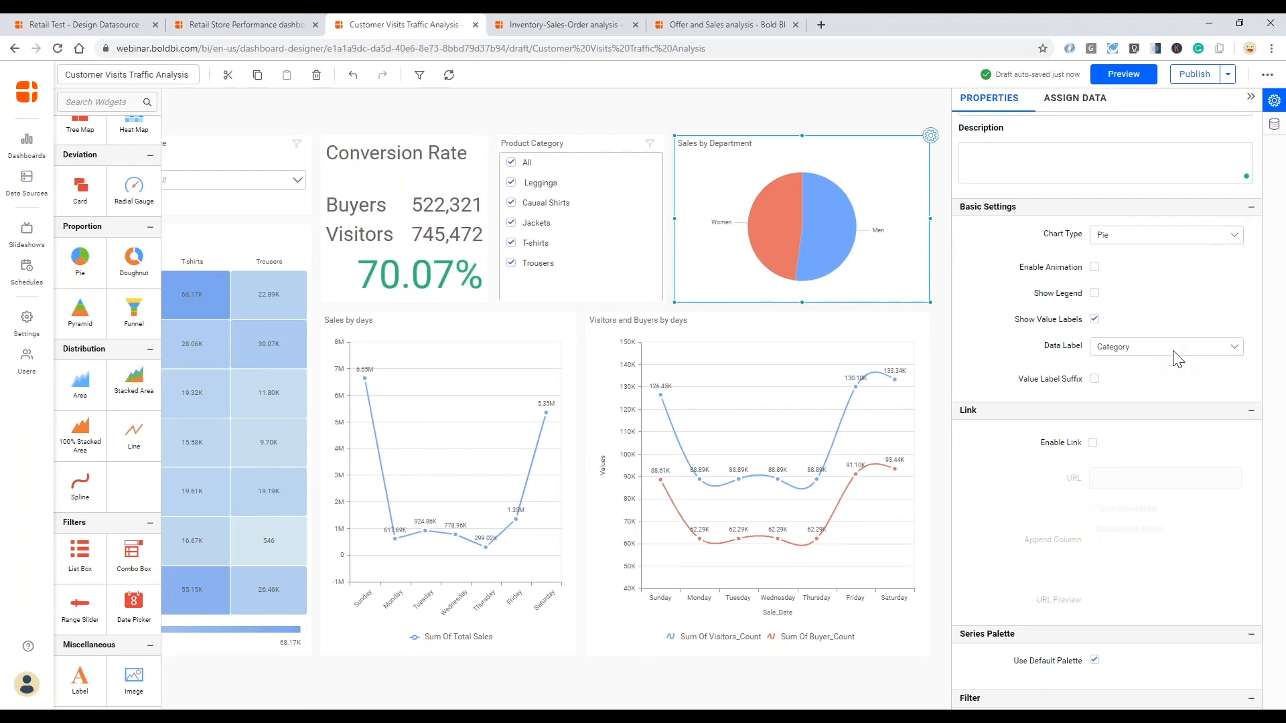
click(1173, 350)
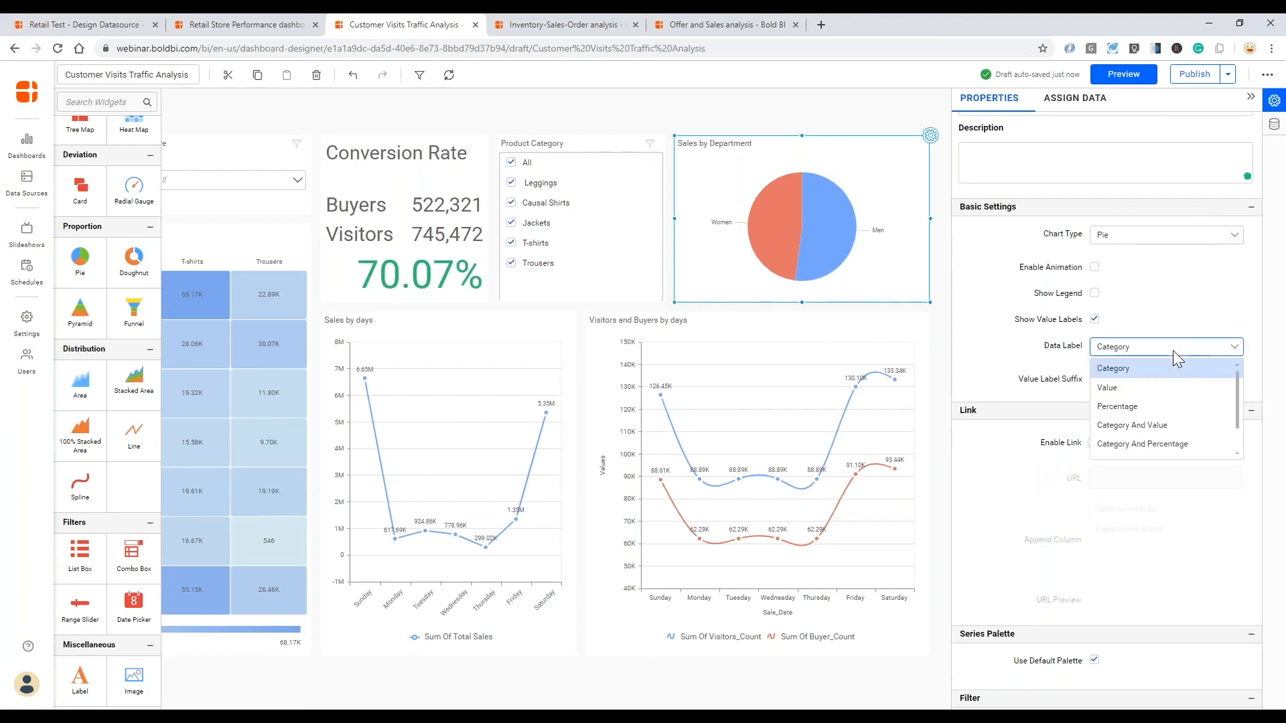
click(1165, 426)
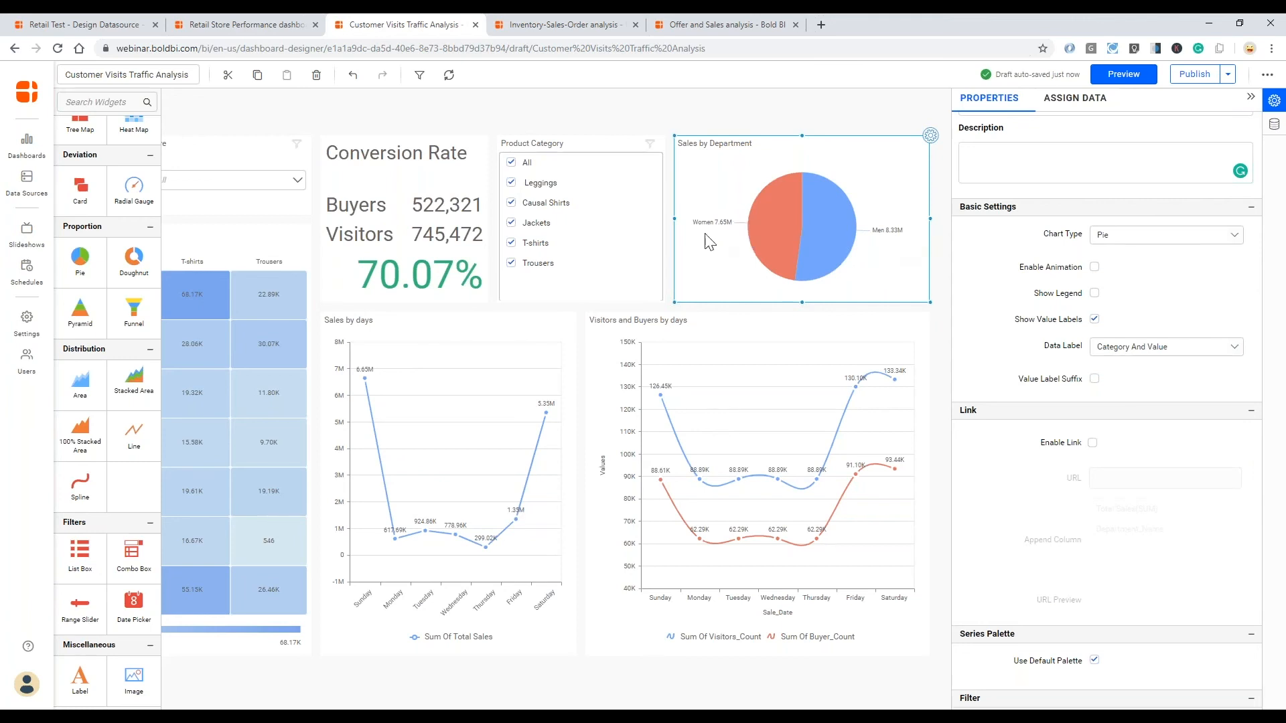
- Format the pie chart's Total Sales value as currency, shown as full unabbreviated amounts without decimals
click(1080, 106)
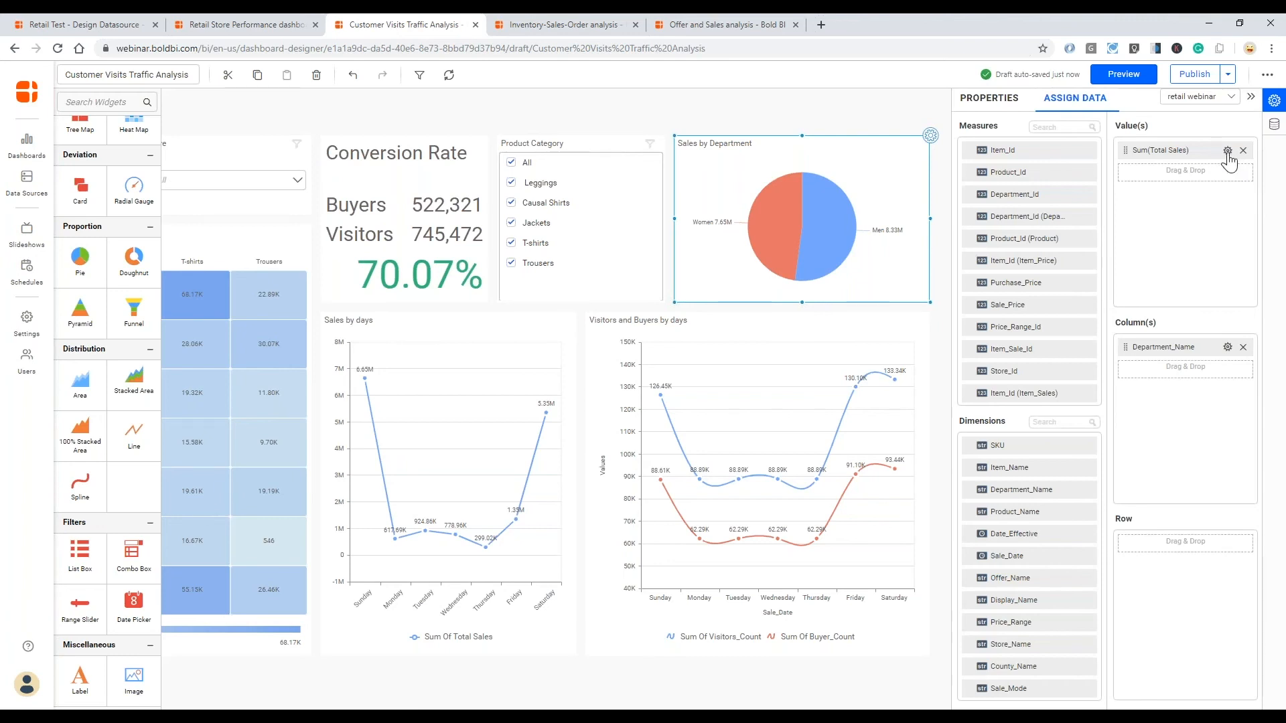
click(1227, 152)
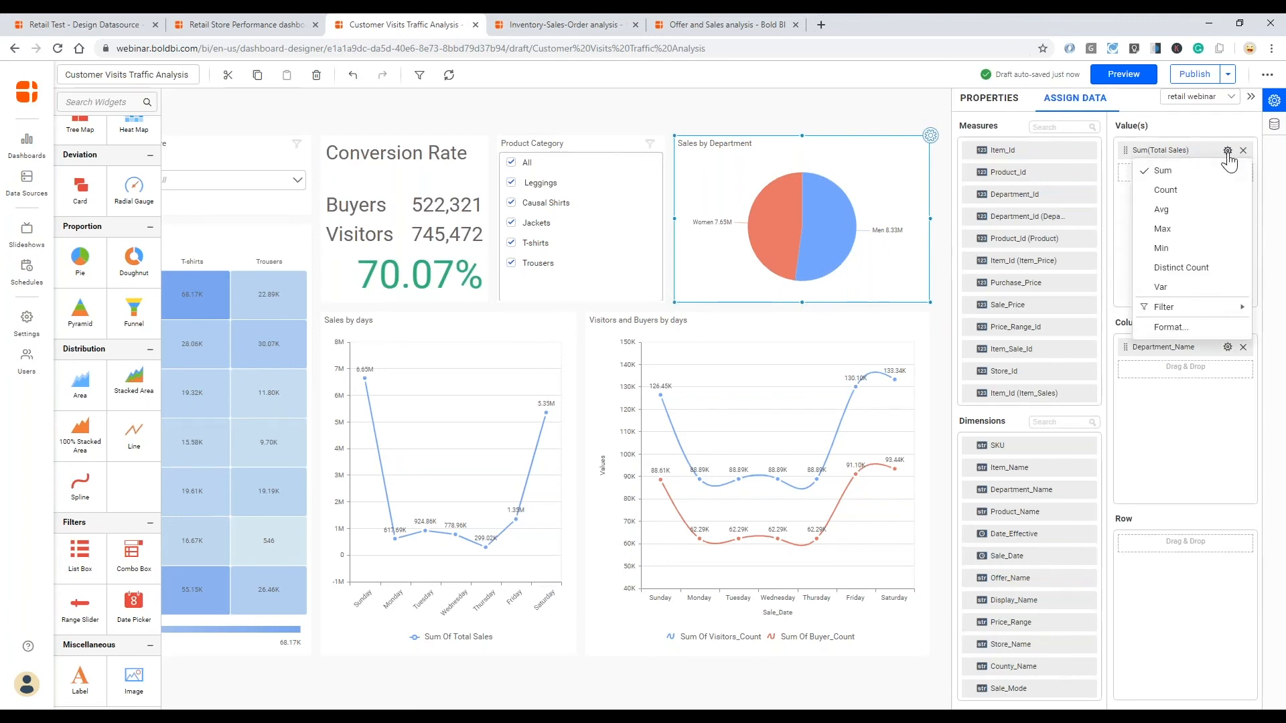
click(1178, 336)
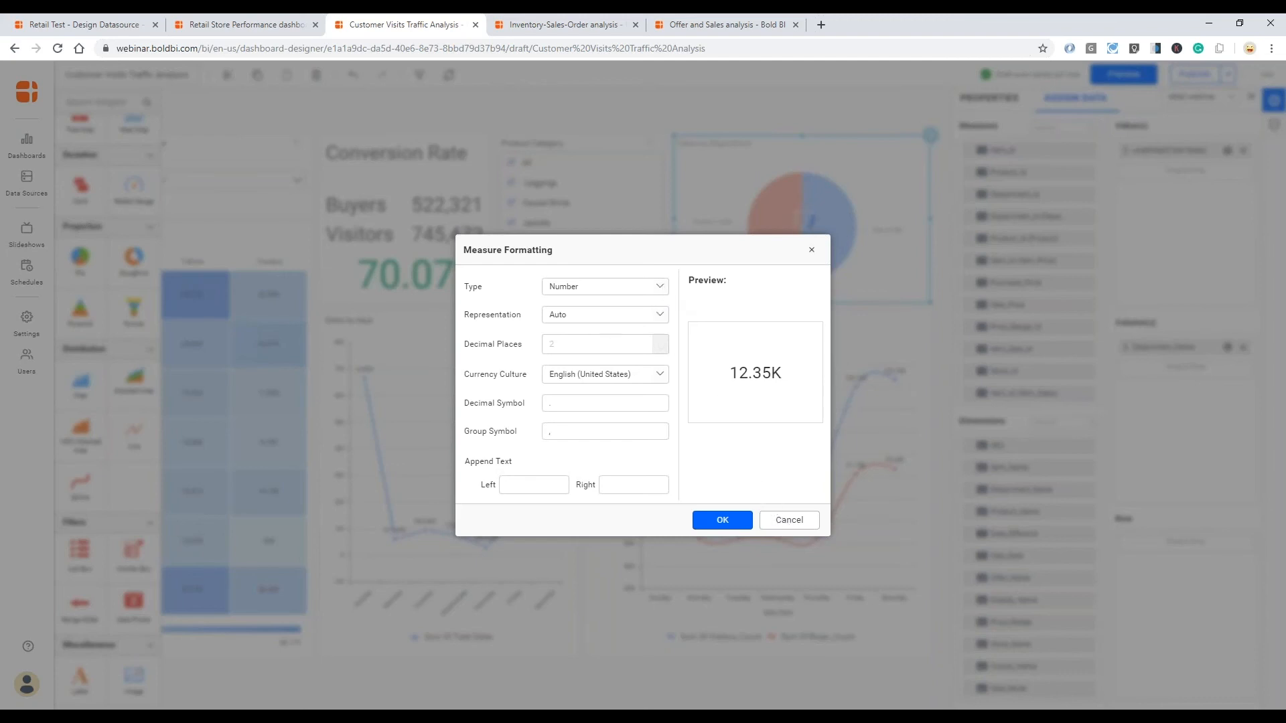
click(603, 286)
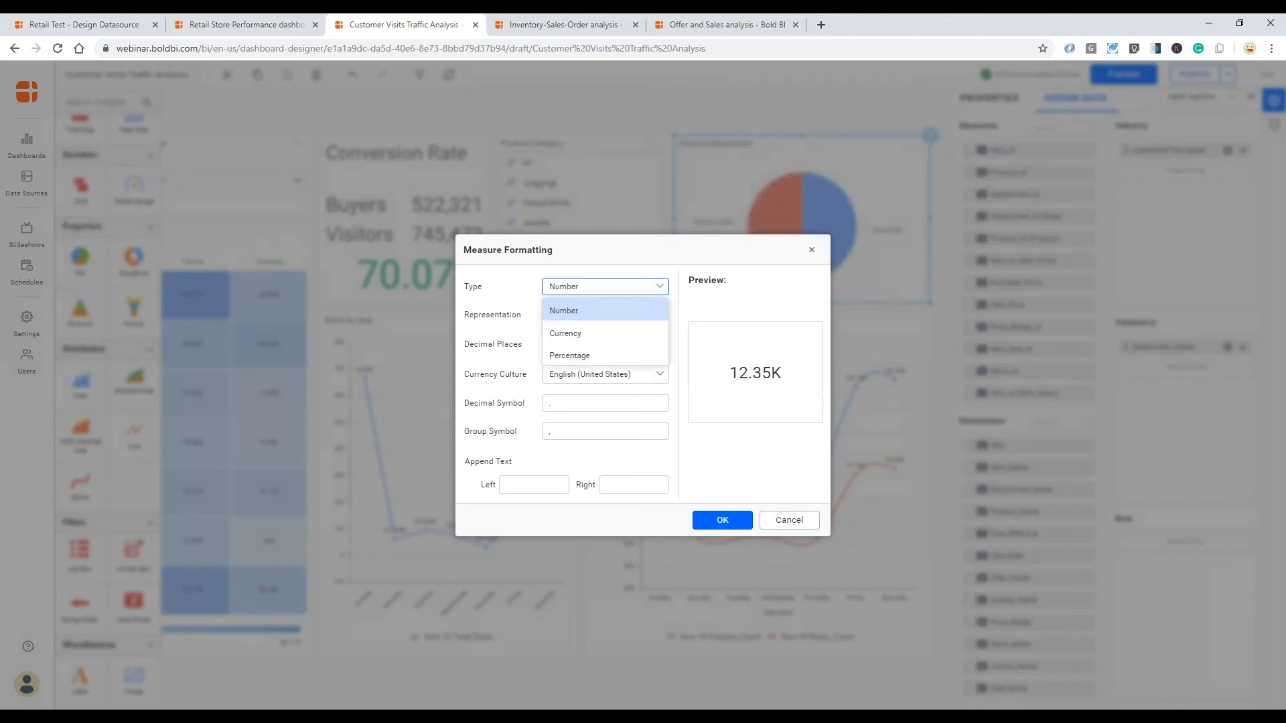
click(593, 331)
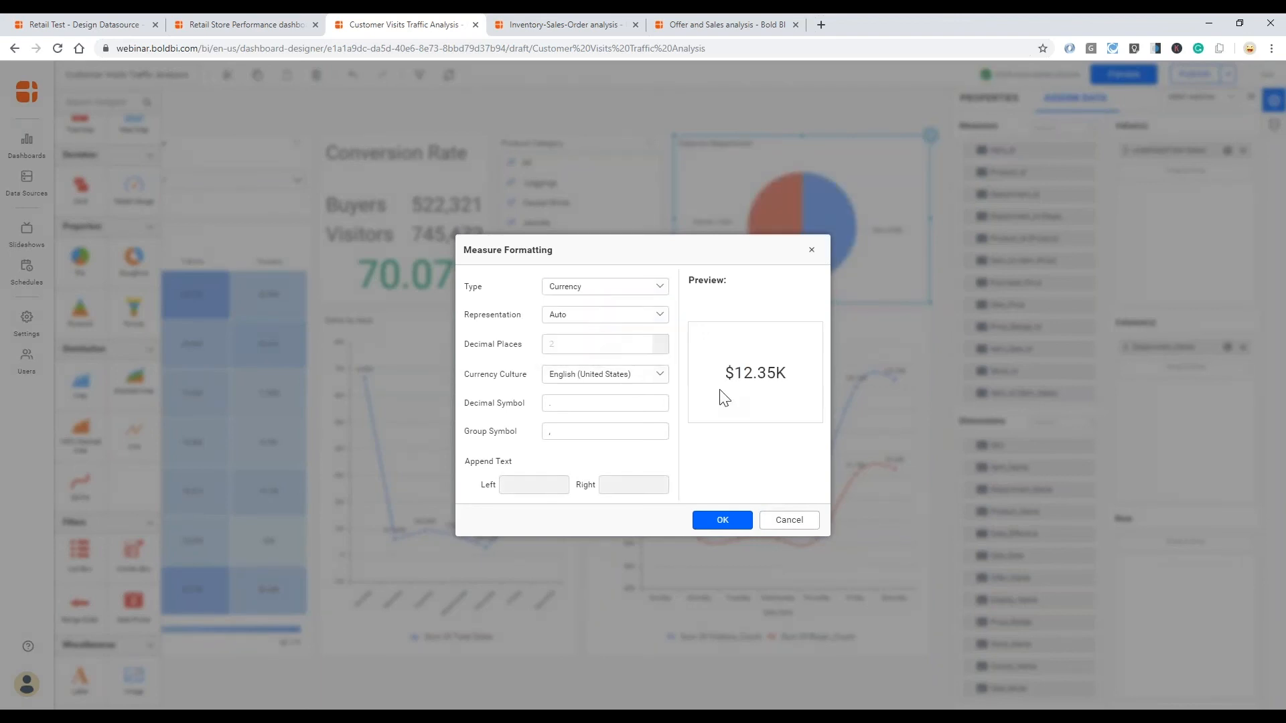
click(659, 315)
click(601, 365)
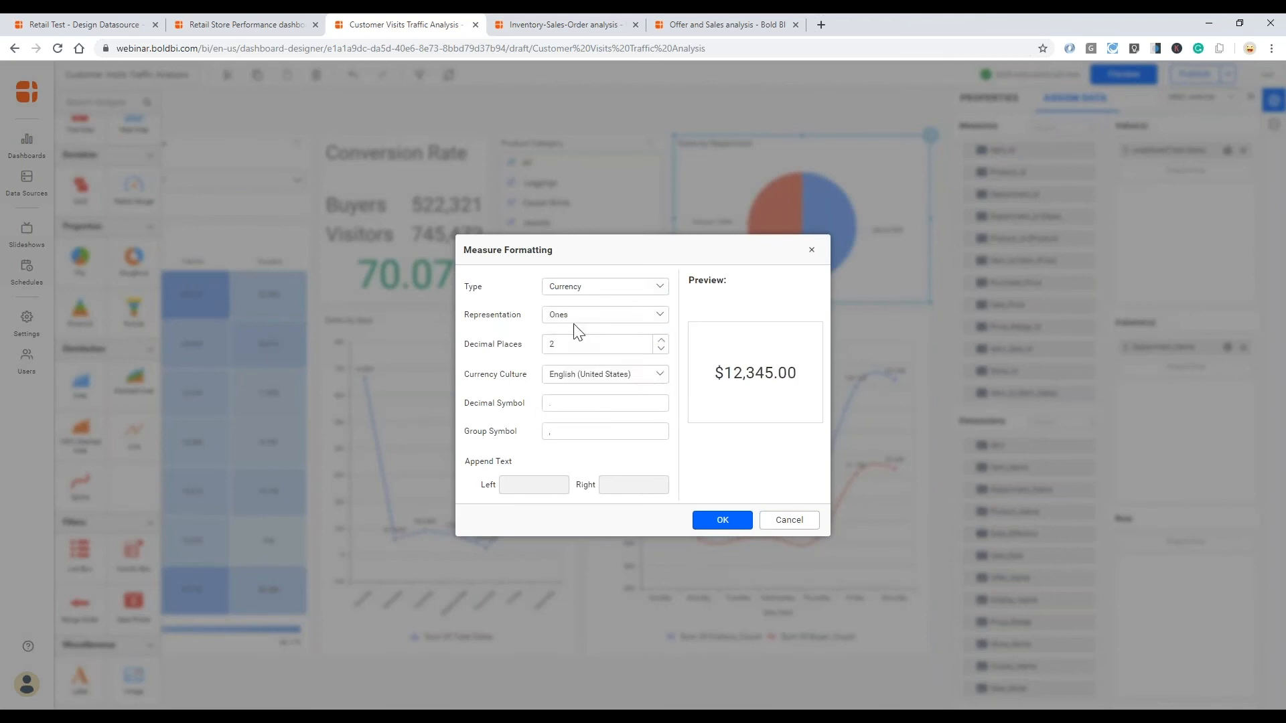
click(661, 348)
click(661, 348)
click(740, 526)
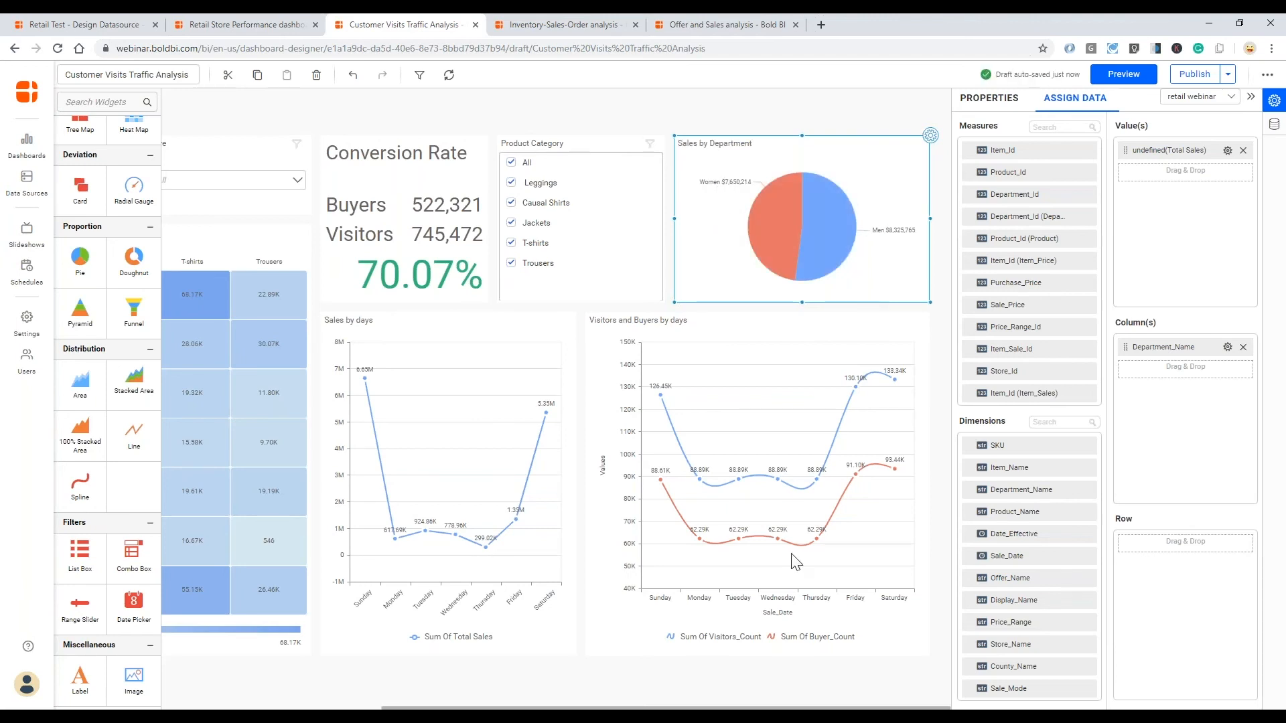
mouse_move(763, 708)
mouse_down()
mouse_move(654, 708)
mouse_move(764, 707)
mouse_up()
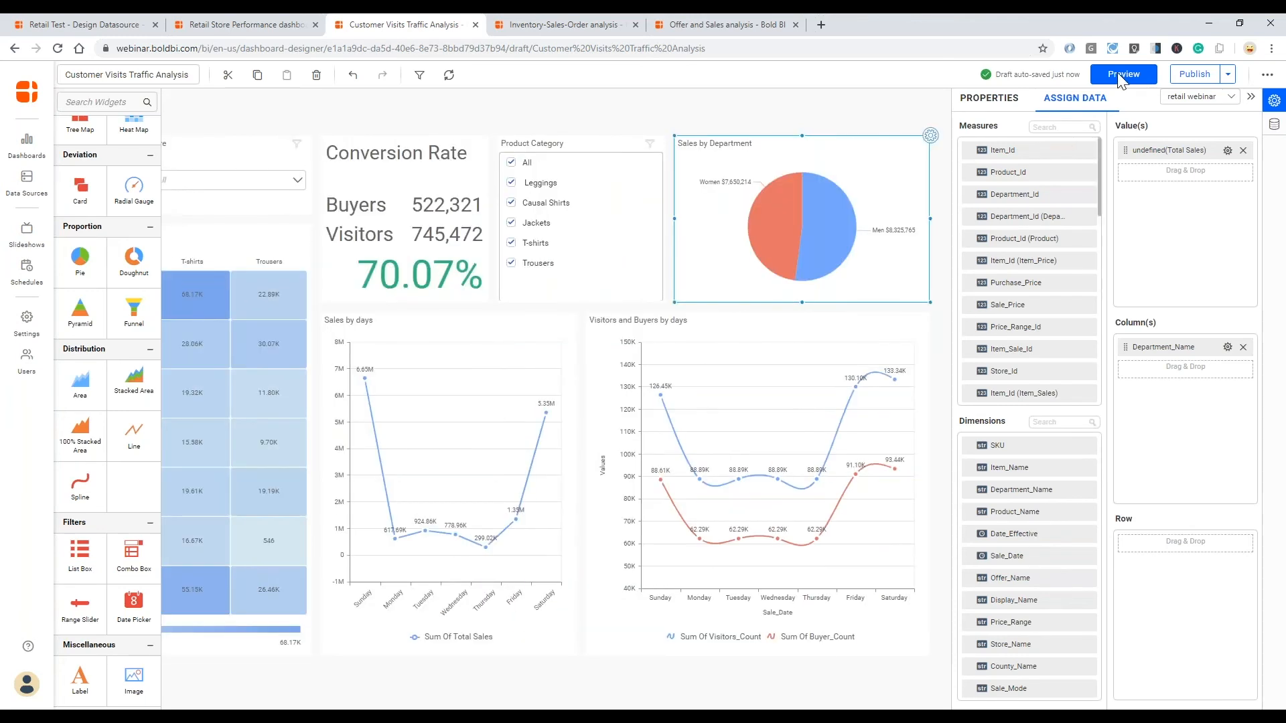
- Preview the dashboard and try the range 7/2/2019 to 7/11/2019 in the Sales Date filter
click(1122, 75)
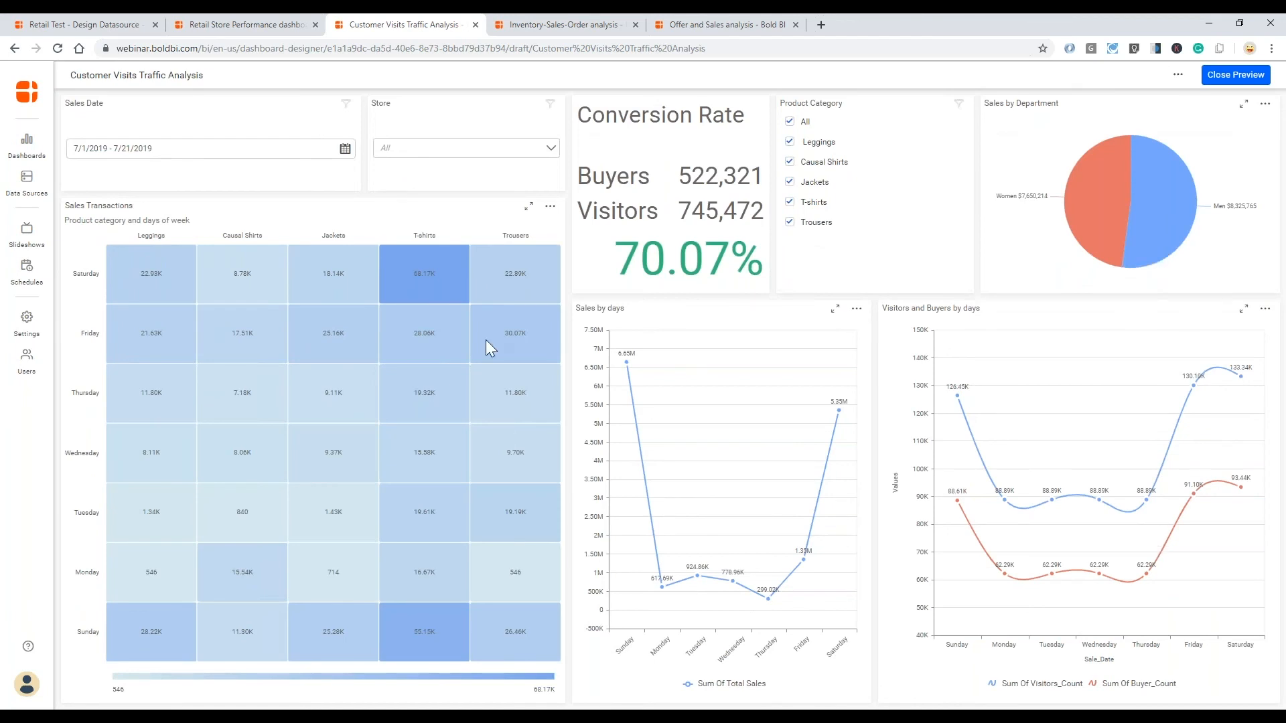
click(345, 153)
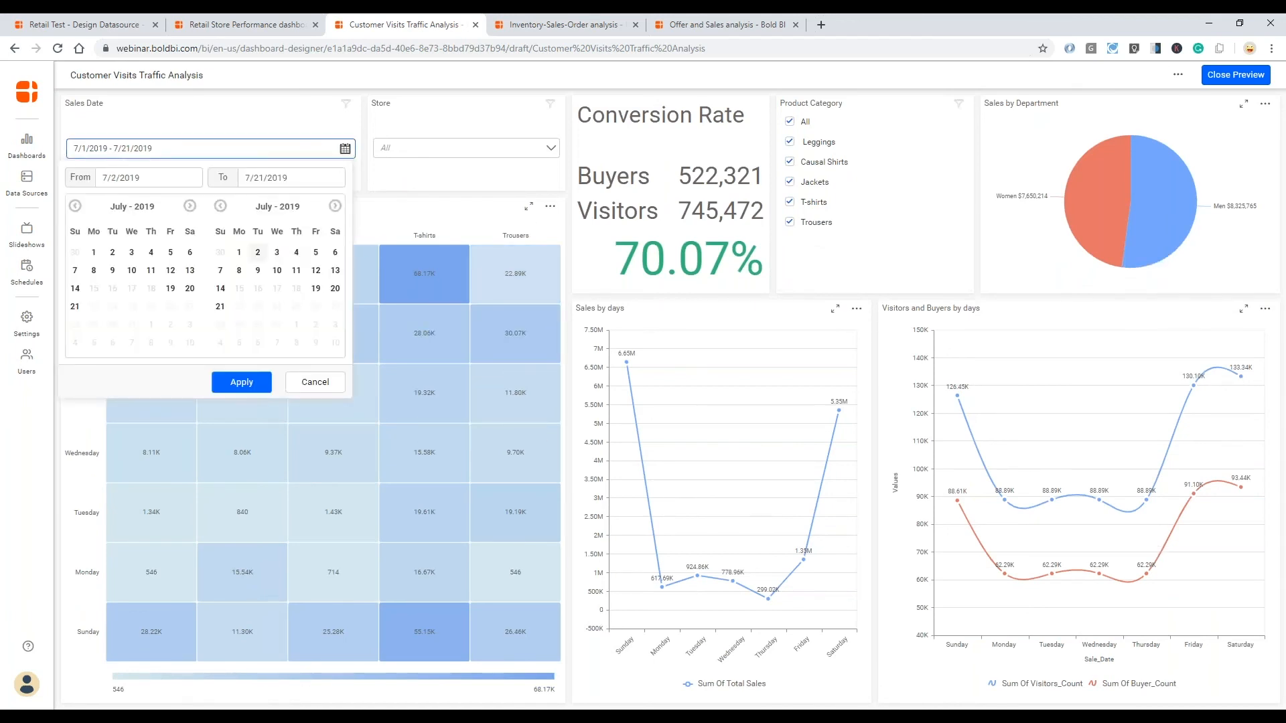
click(258, 252)
click(297, 270)
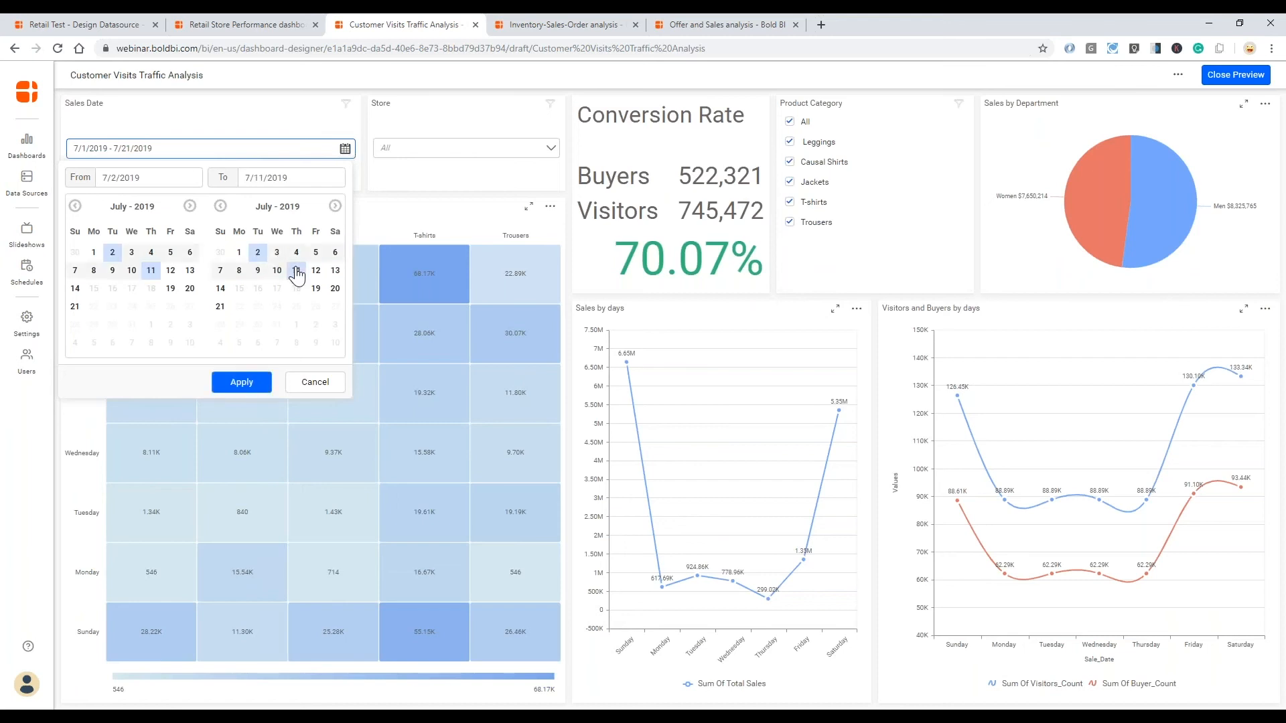
click(412, 187)
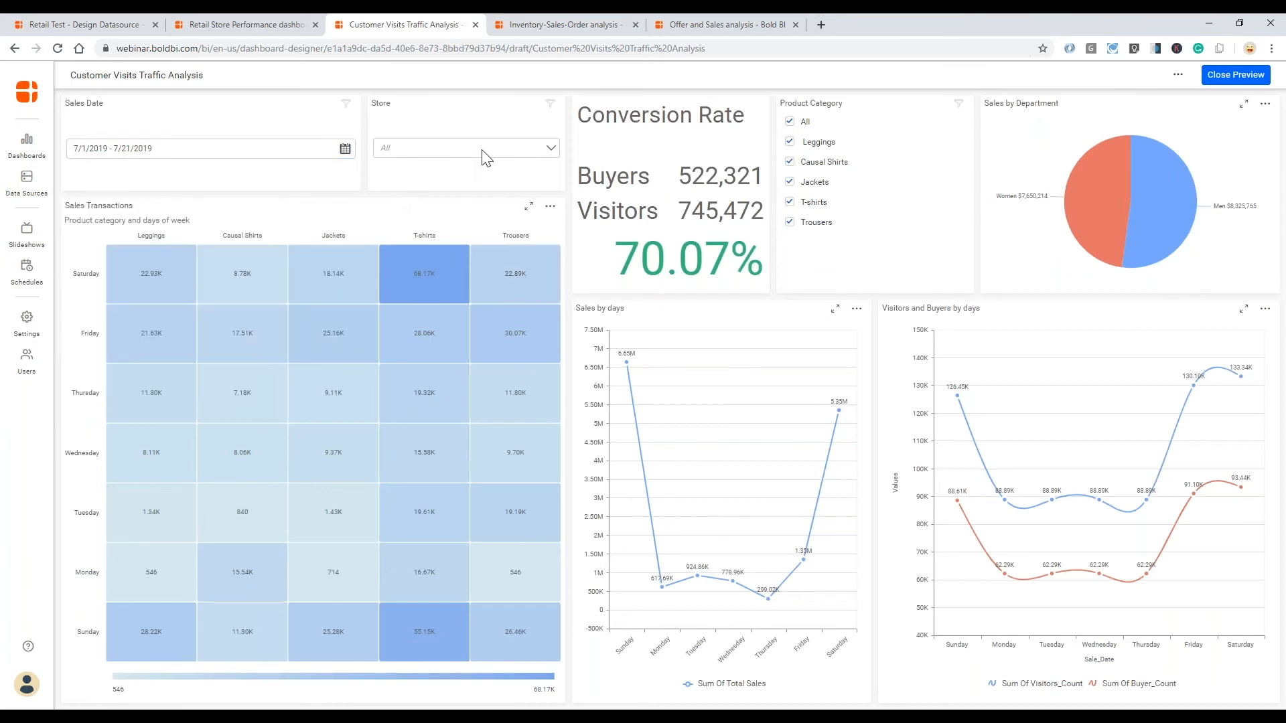
- Filter the previewed dashboard by Store 1 and return to the designer
click(484, 148)
click(385, 202)
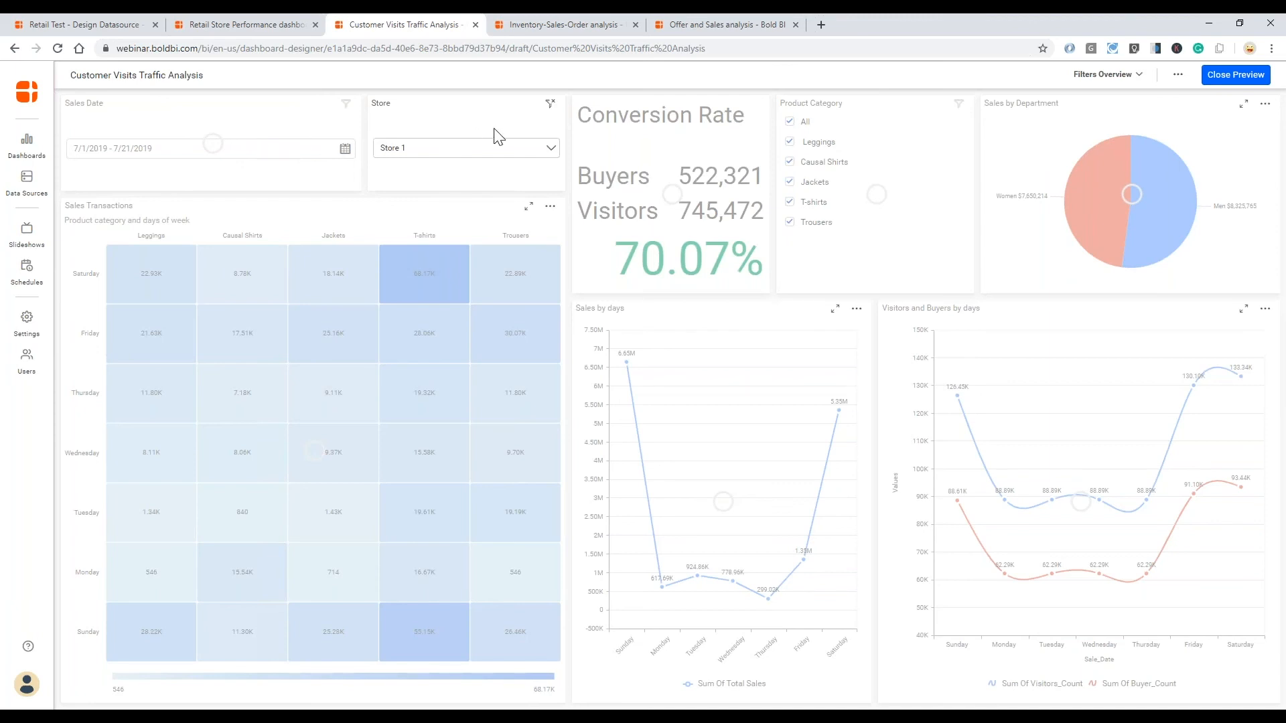
click(1221, 78)
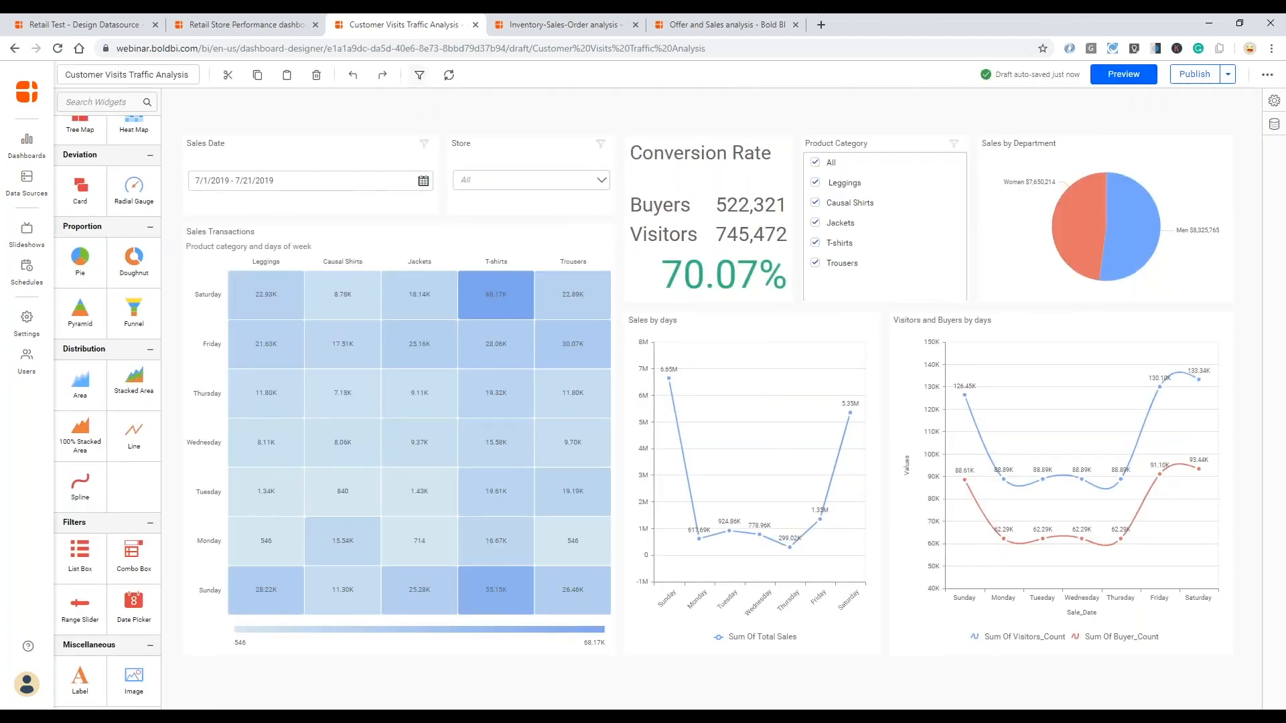
- In the filter configuration, exclude Store from the Sales Date filter's listener widgets and Sales Date from the Store filter's listeners
click(419, 75)
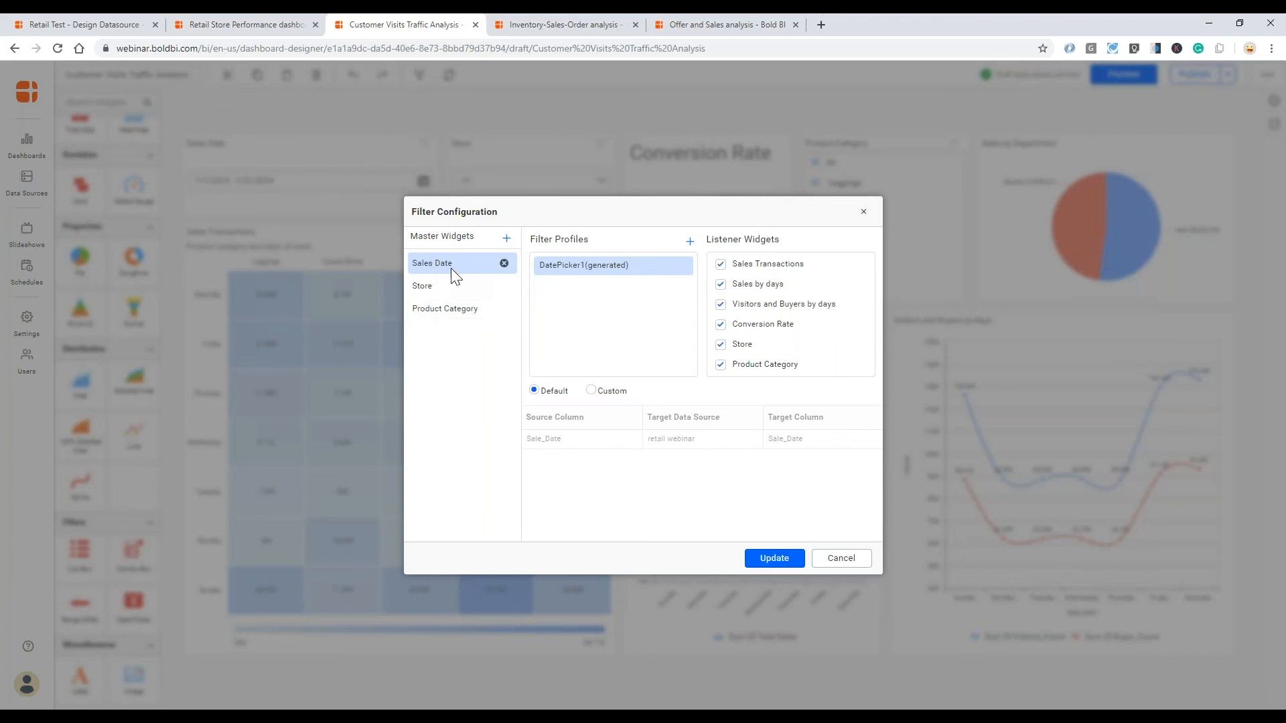
click(721, 345)
click(439, 295)
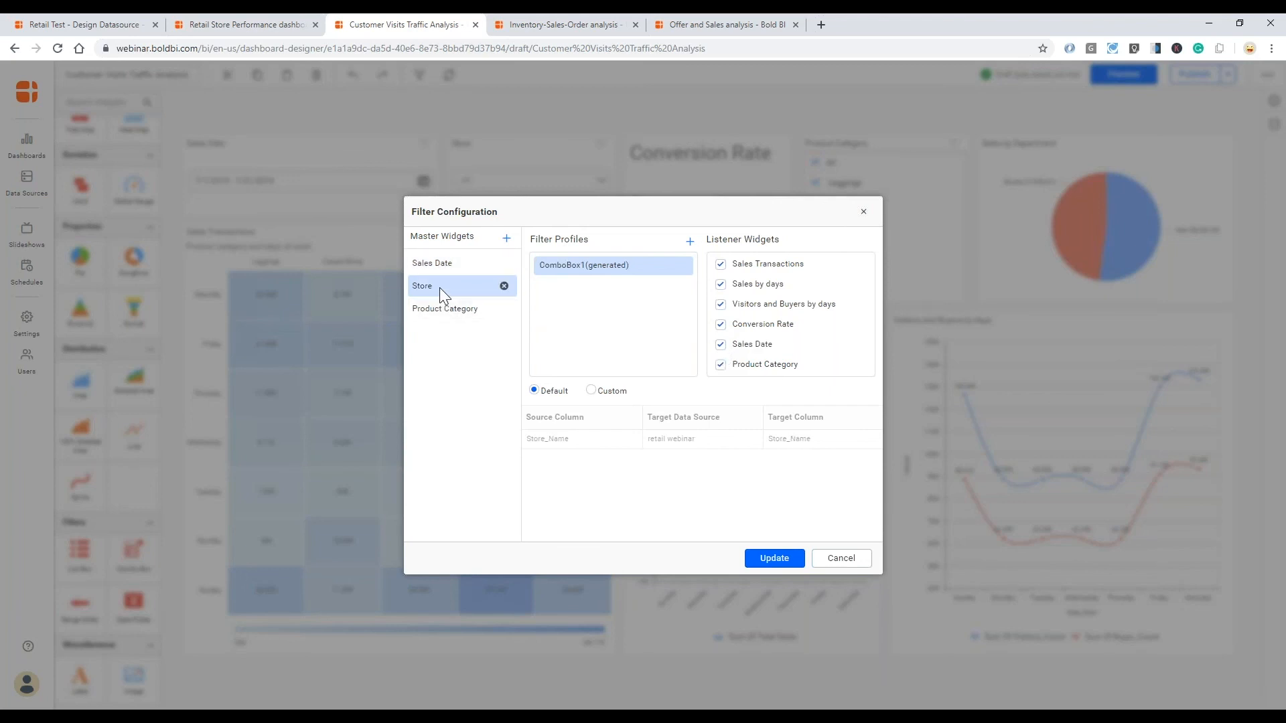
click(732, 345)
- Exclude Sales Date and Store from the Product Category filter's listener widgets, keep the Default column mapping, and update the filter configuration
click(446, 309)
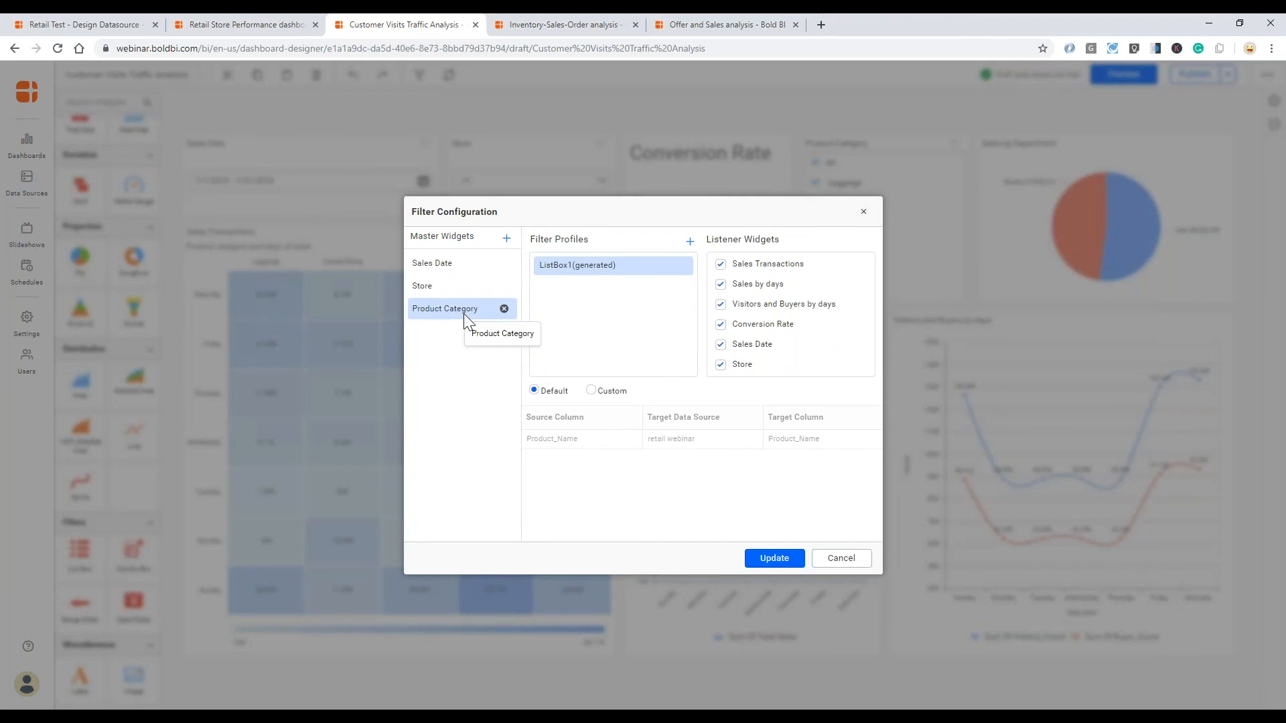
click(724, 346)
click(722, 363)
click(591, 391)
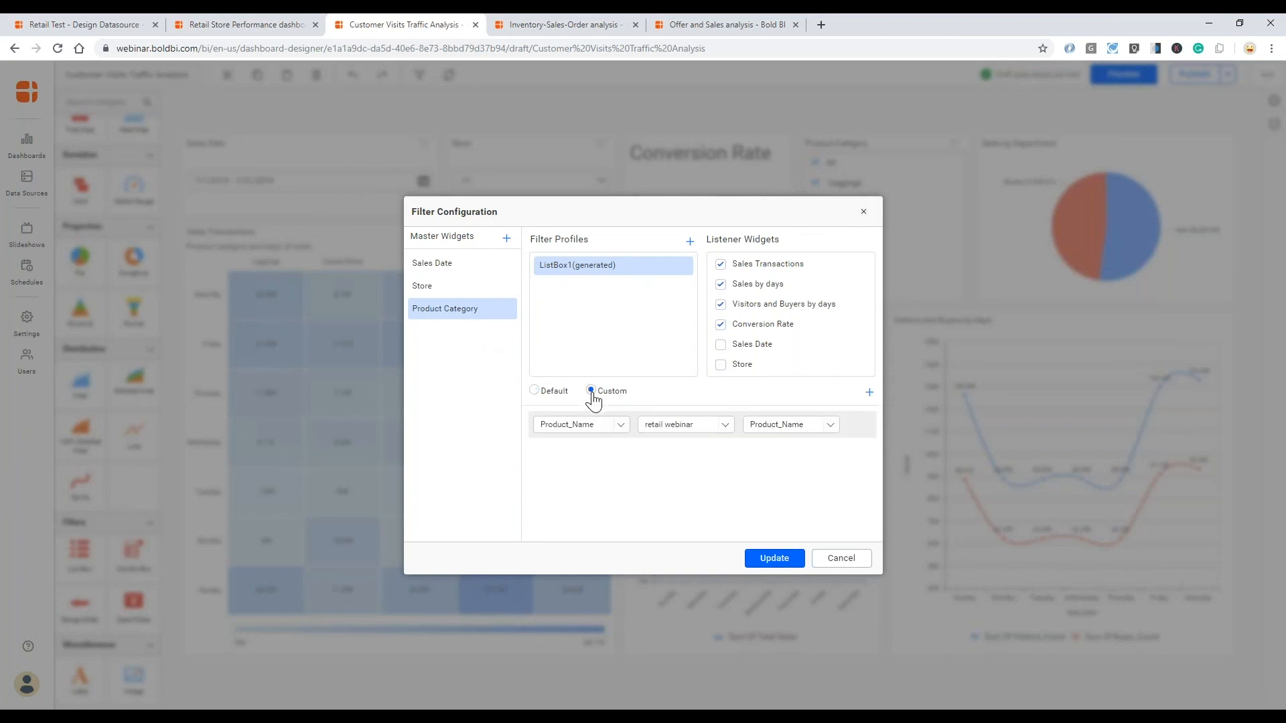
click(534, 391)
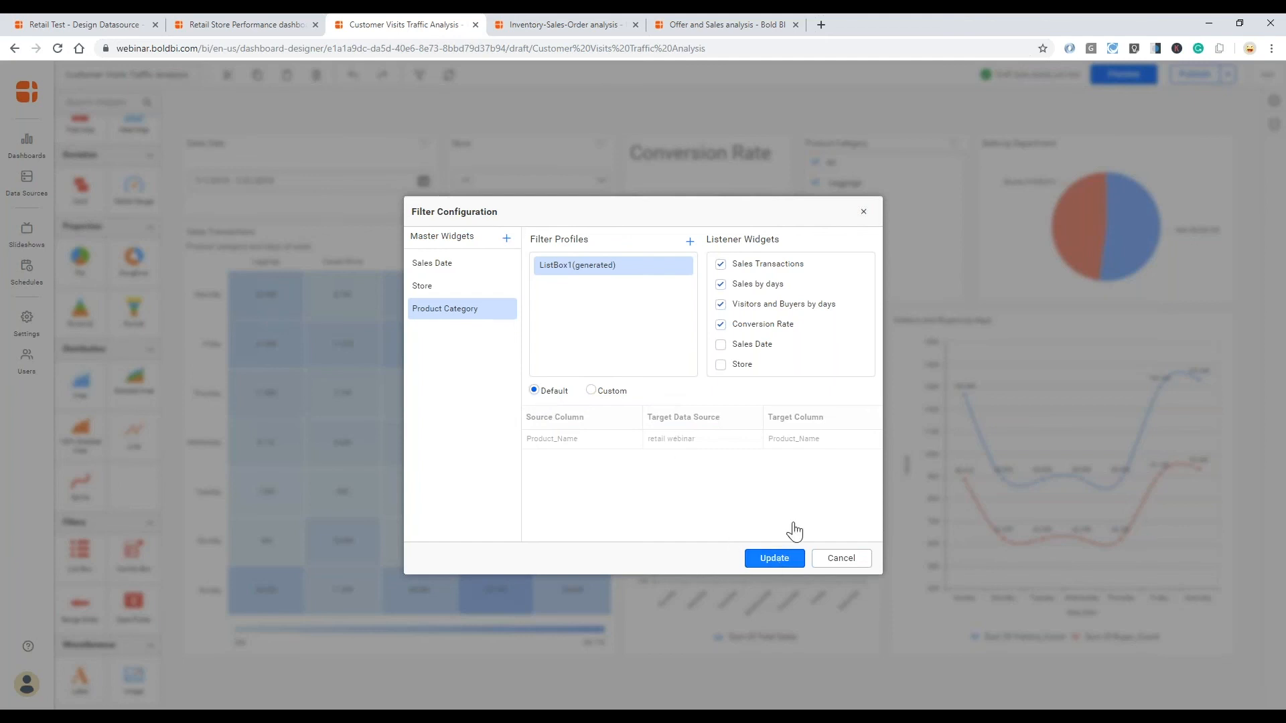
click(787, 556)
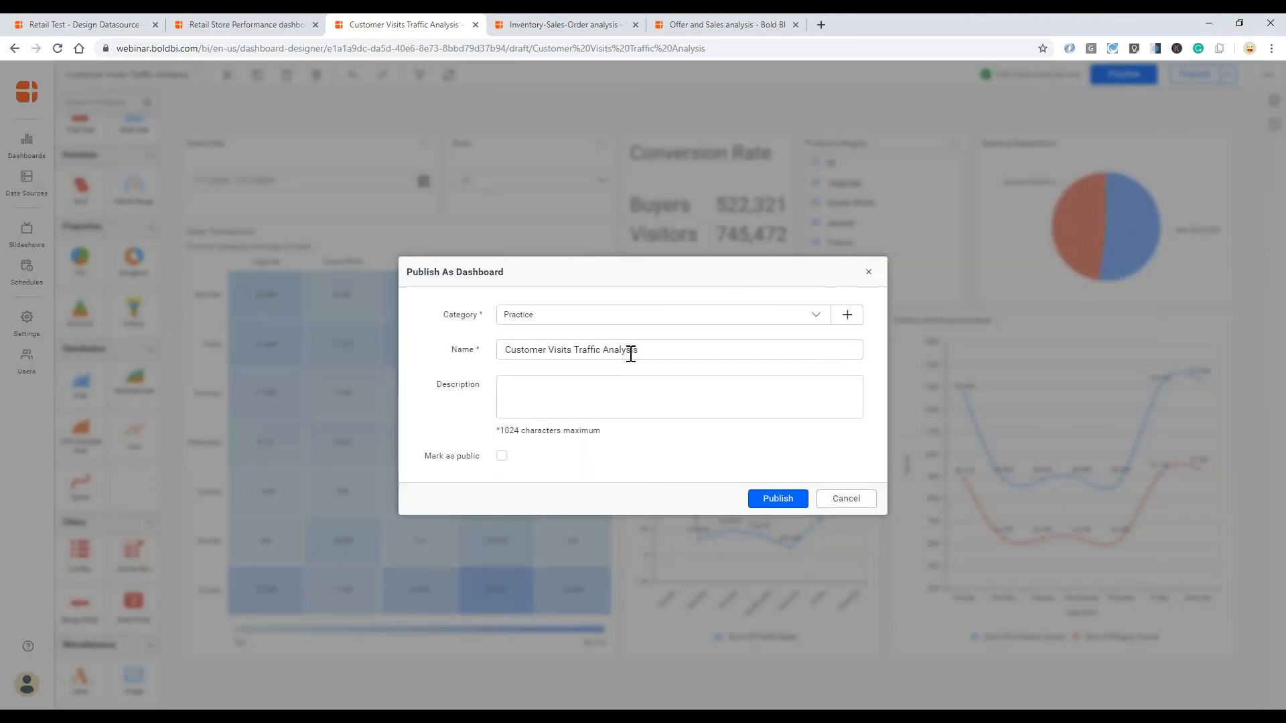
- Publish the dashboard in the Practice category under the name "Customer Visits Traffic Analysis"
click(680, 349)
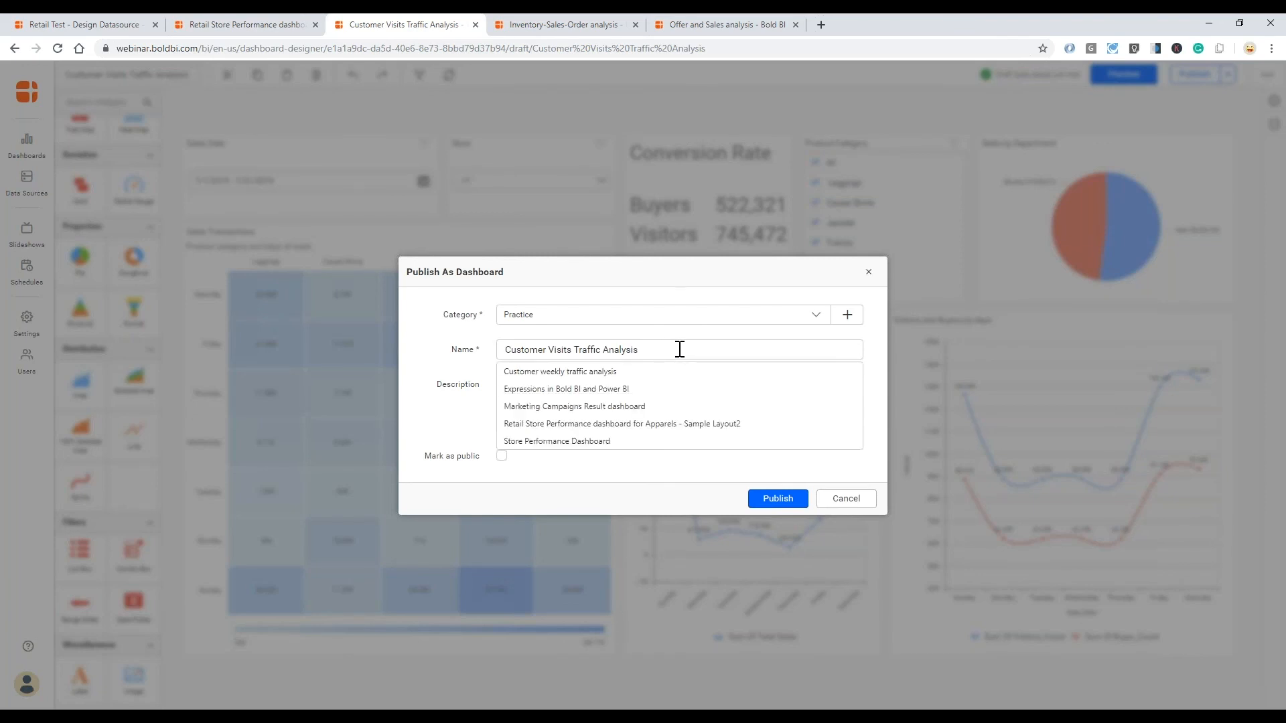
click(675, 333)
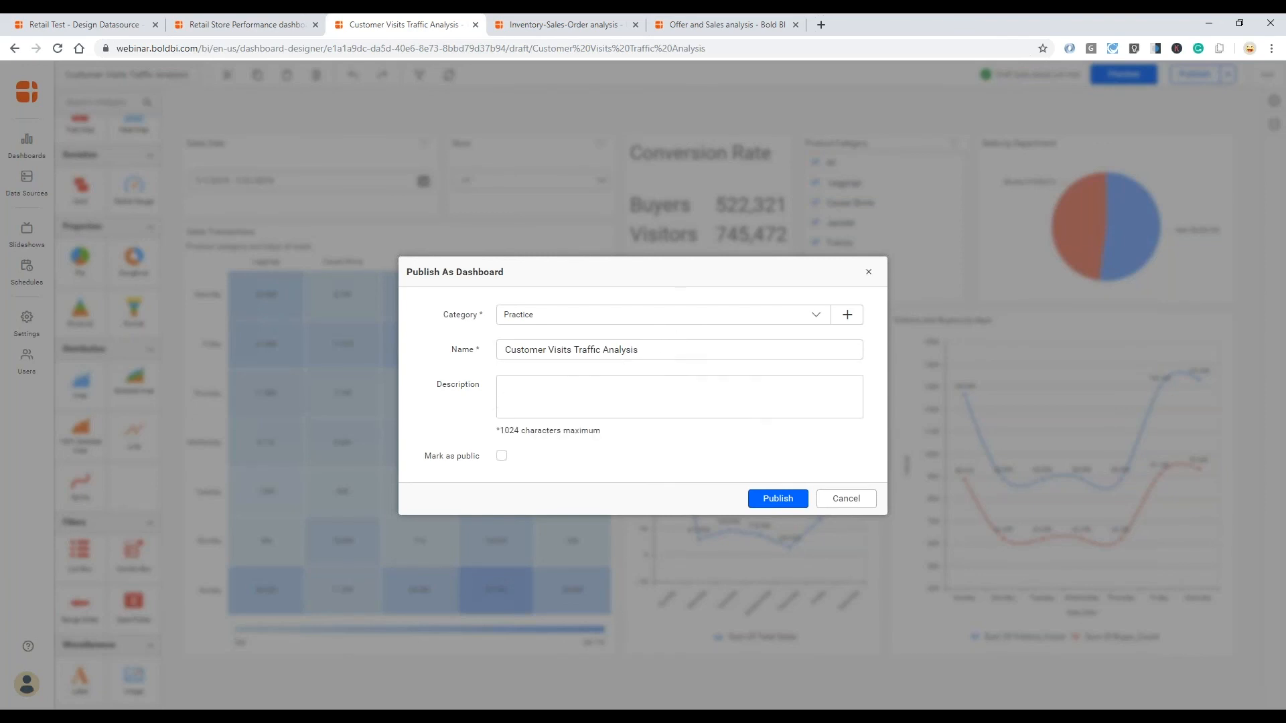
click(779, 498)
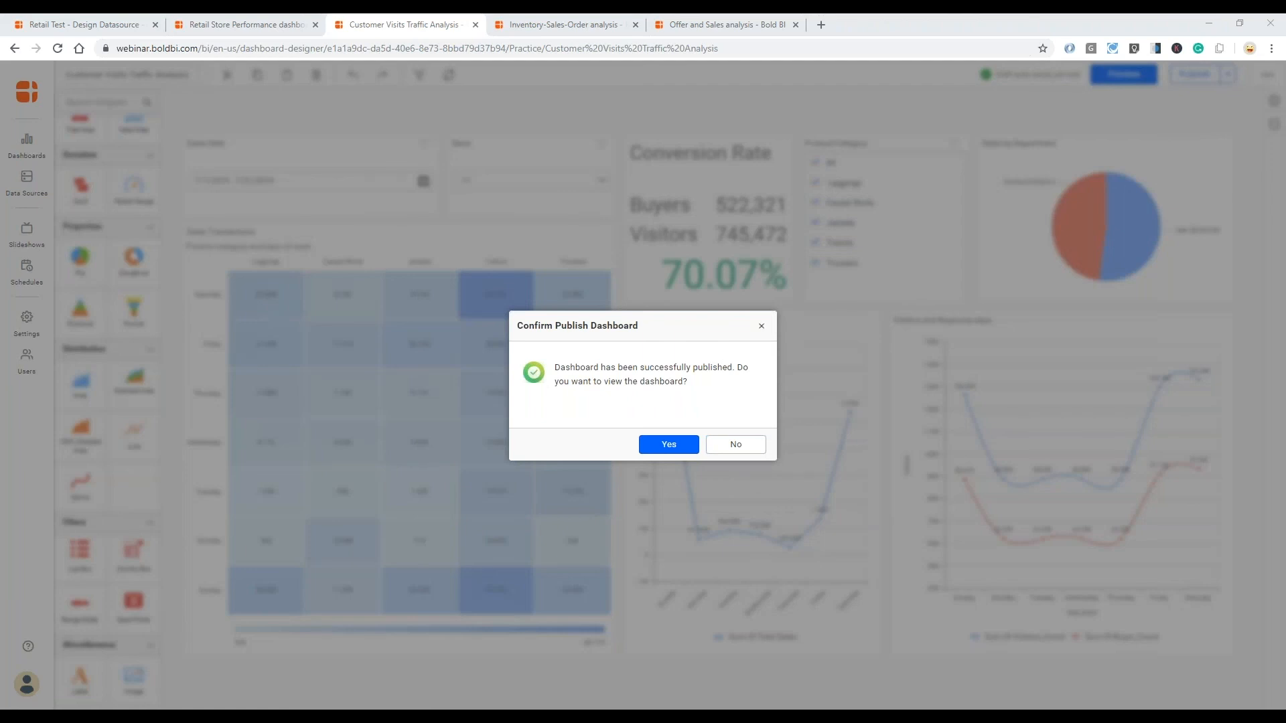
- Open the published Customer Visits Traffic Analysis dashboard for viewing and highlight its web address
click(668, 445)
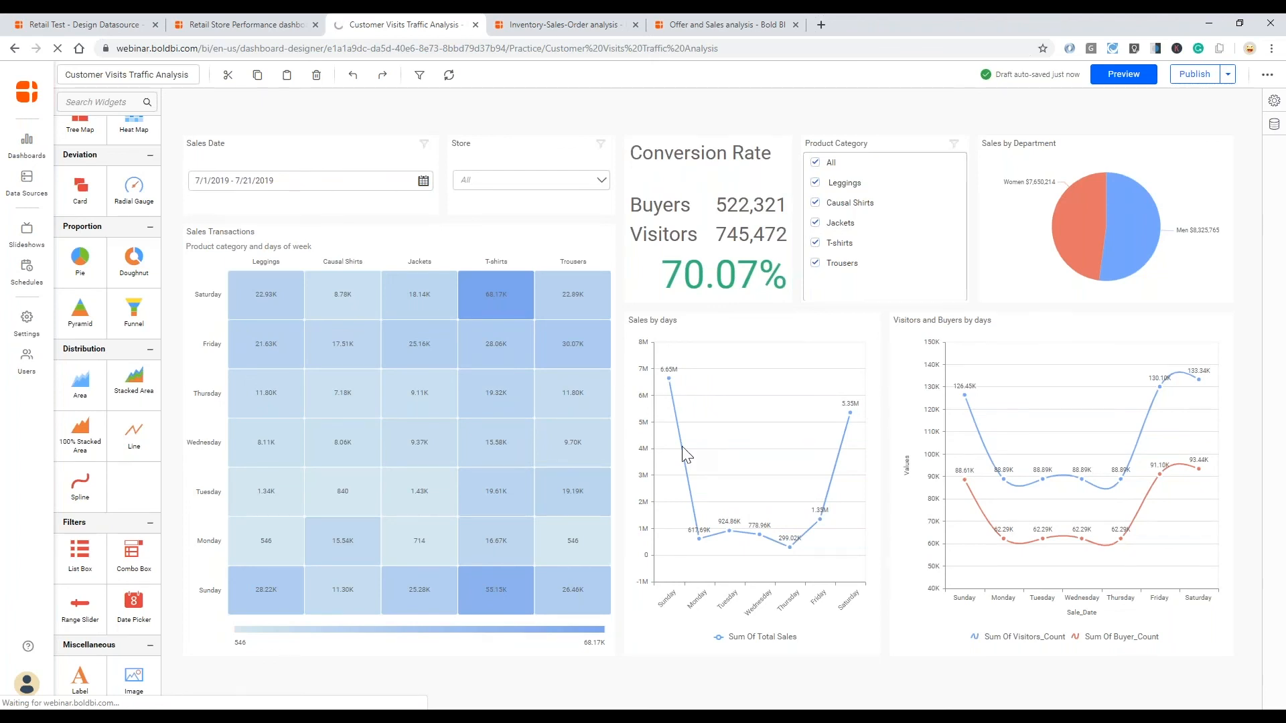
click(194, 49)
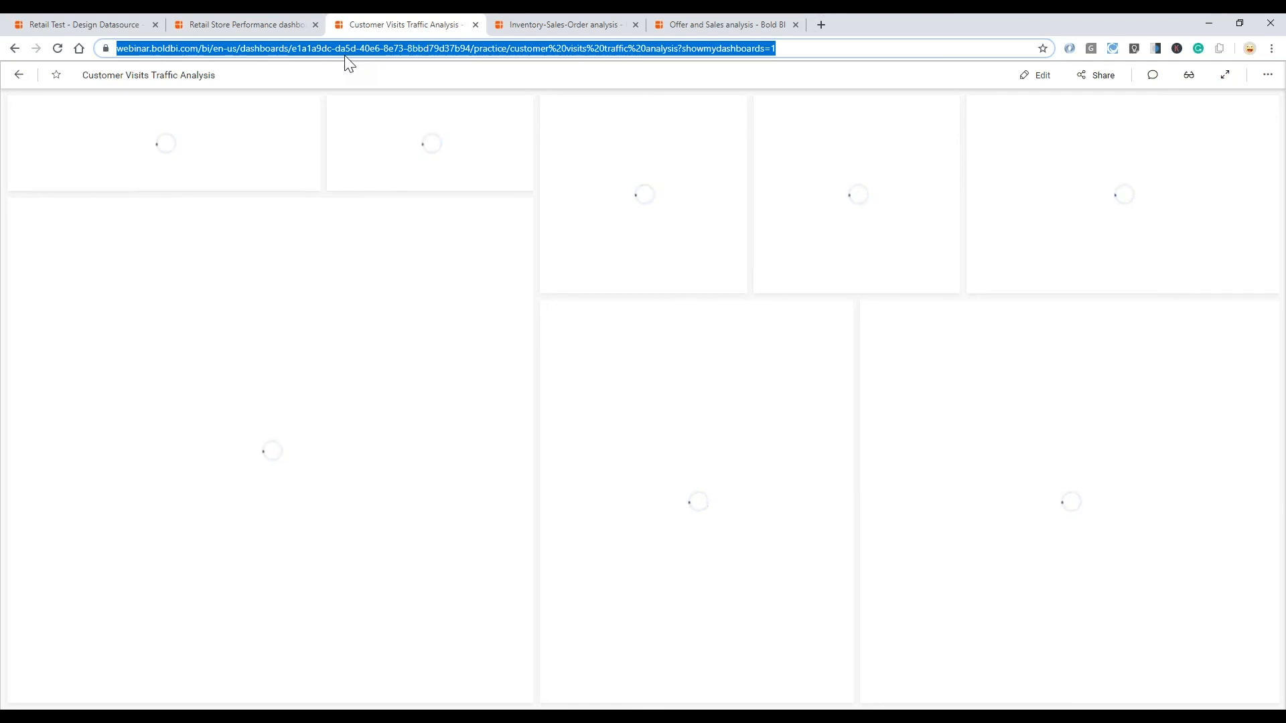
click(420, 48)
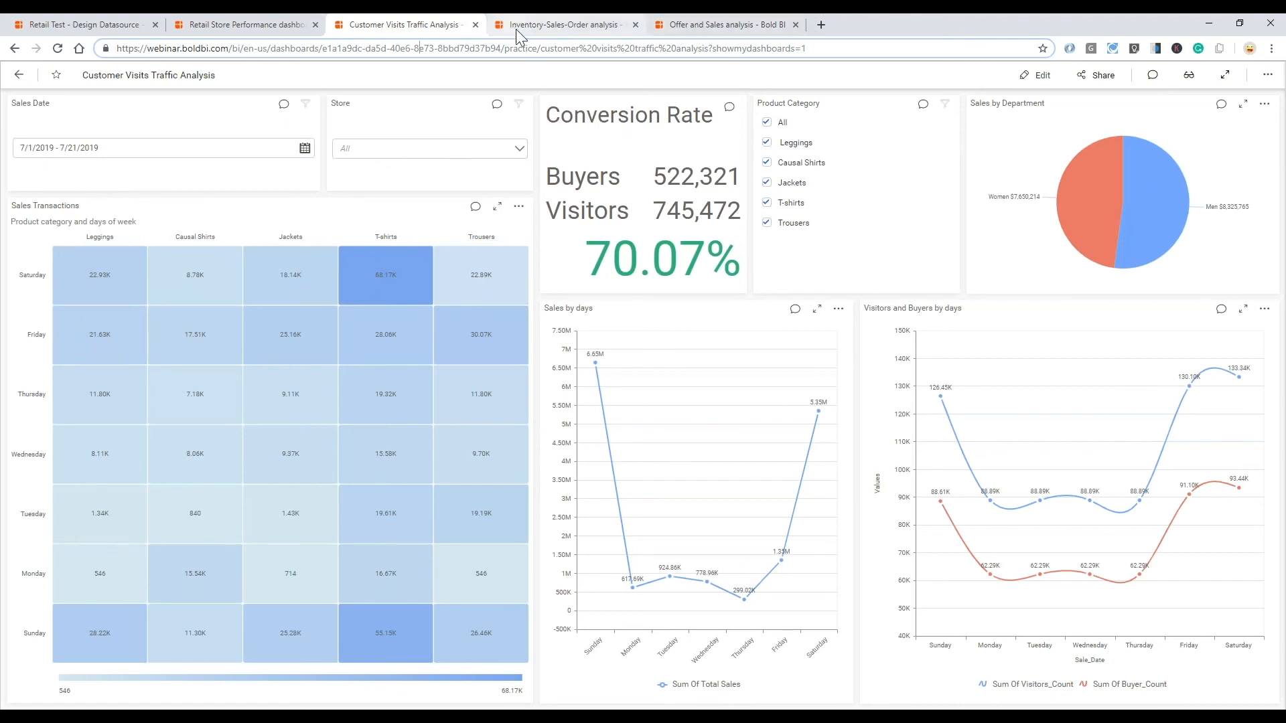
- Switch to the Inventory-Sales-Order analysis dashboard and filter its inventory and order details by item a0022 in Top Selling Items
click(556, 26)
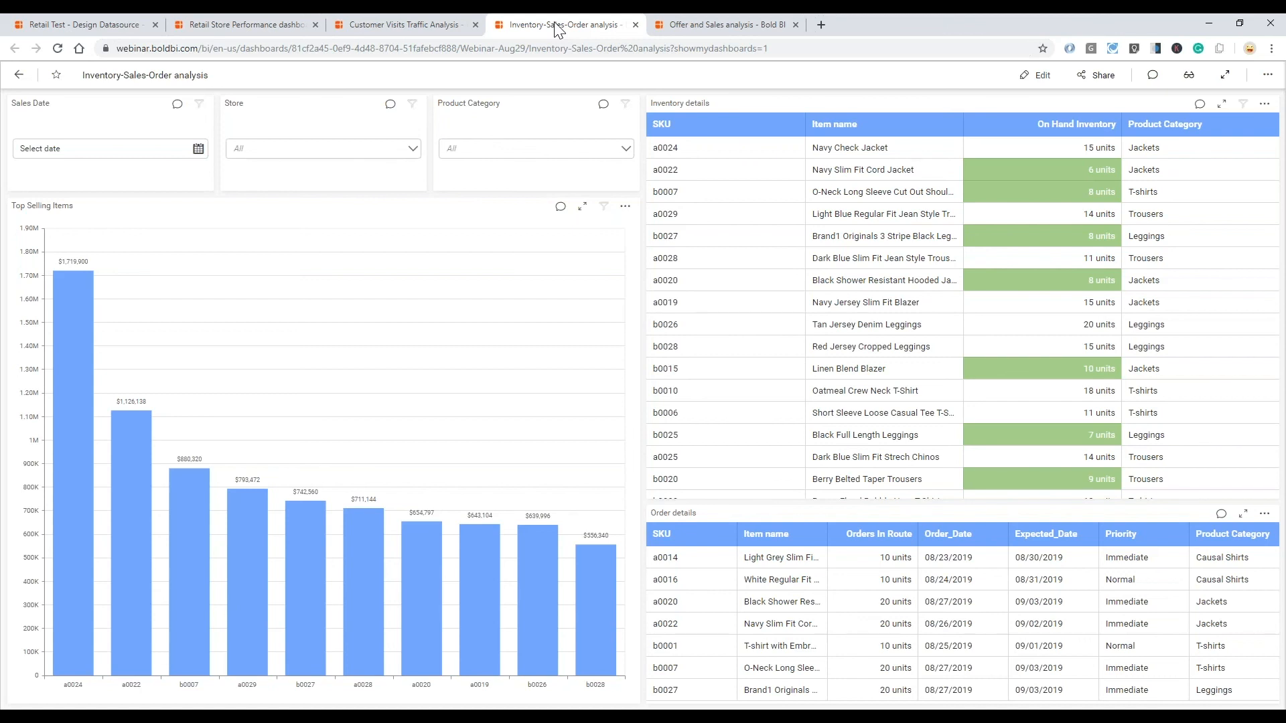
mouse_move(118, 483)
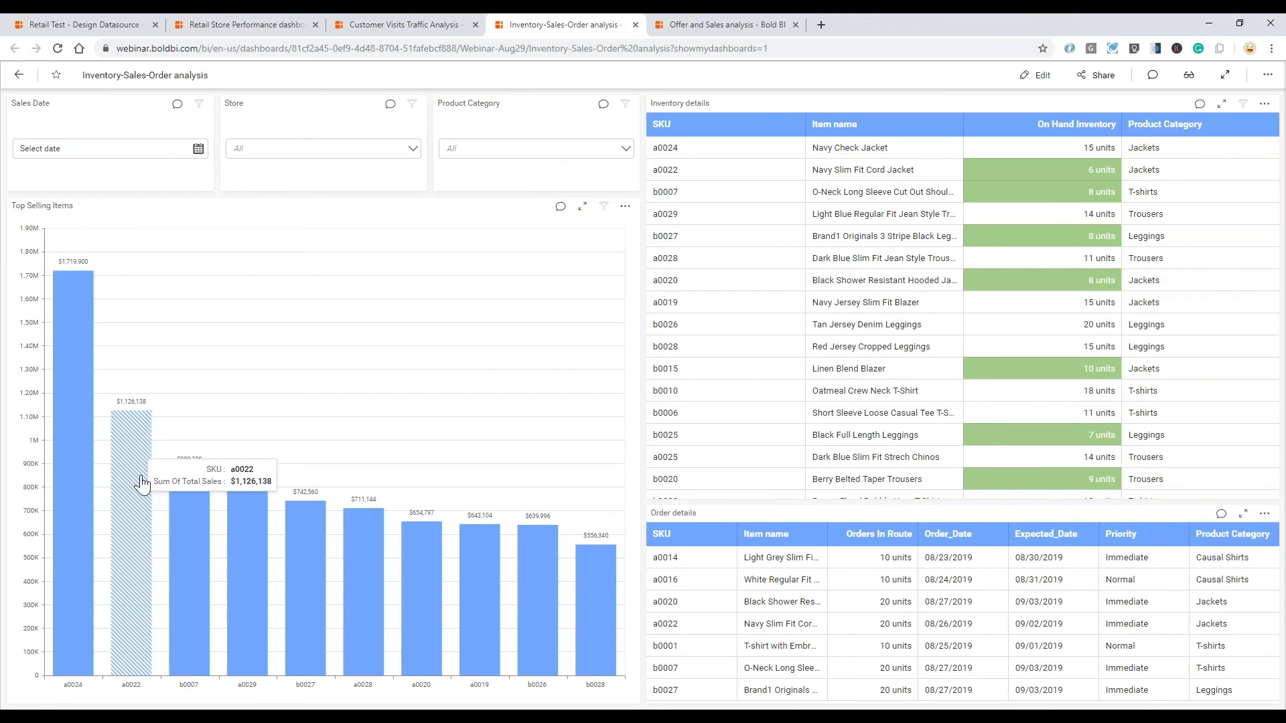
click(142, 482)
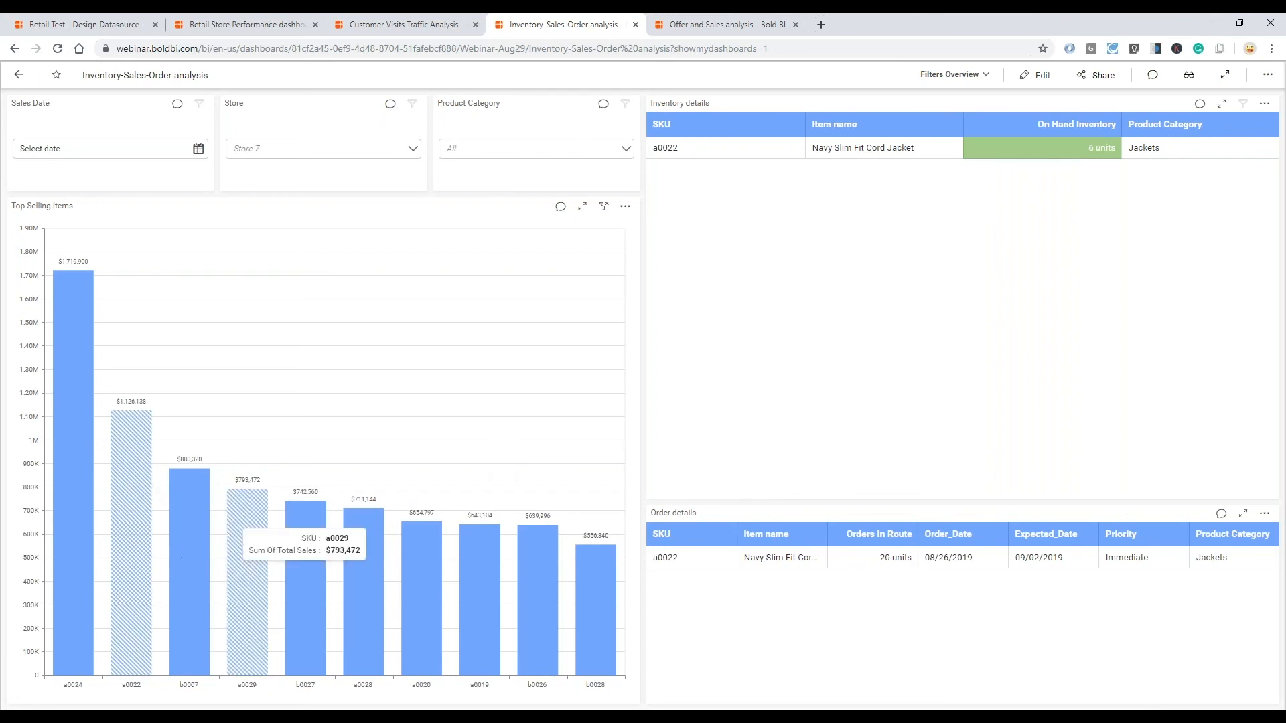
mouse_move(134, 519)
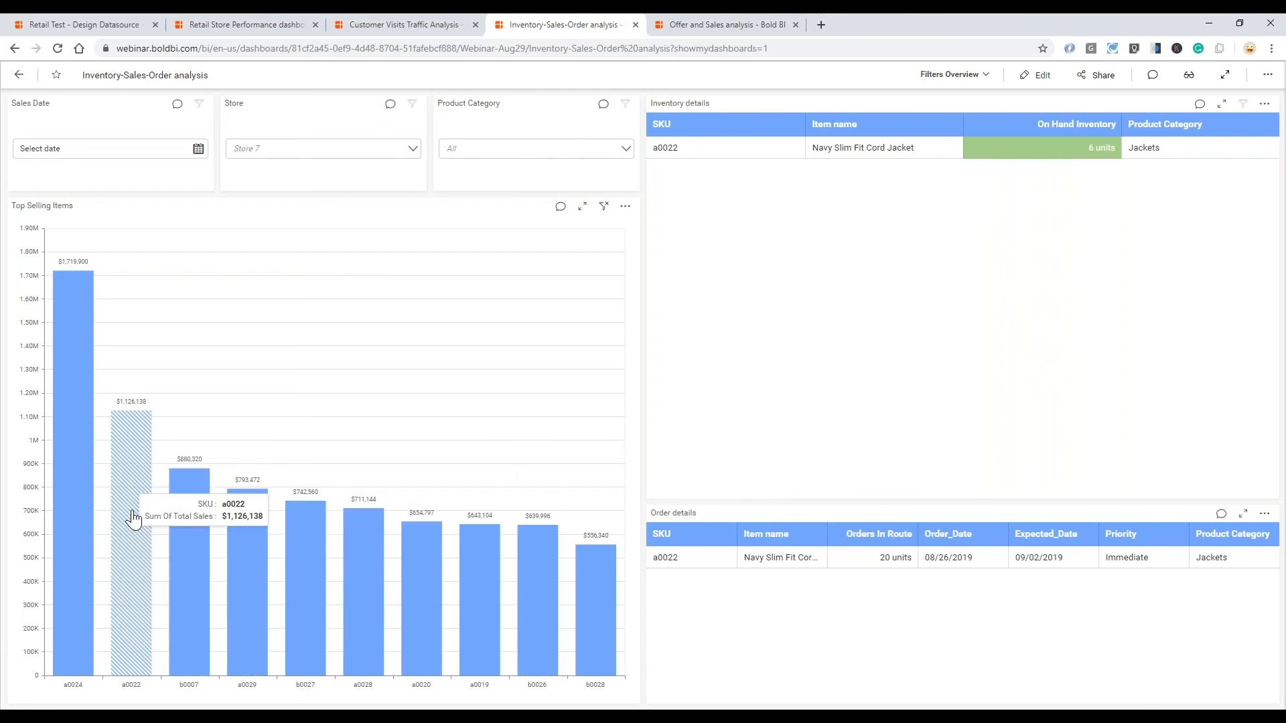
- Clear the a0022 selection in Top Selling Items and filter the dashboard by the Jackets product category
click(127, 445)
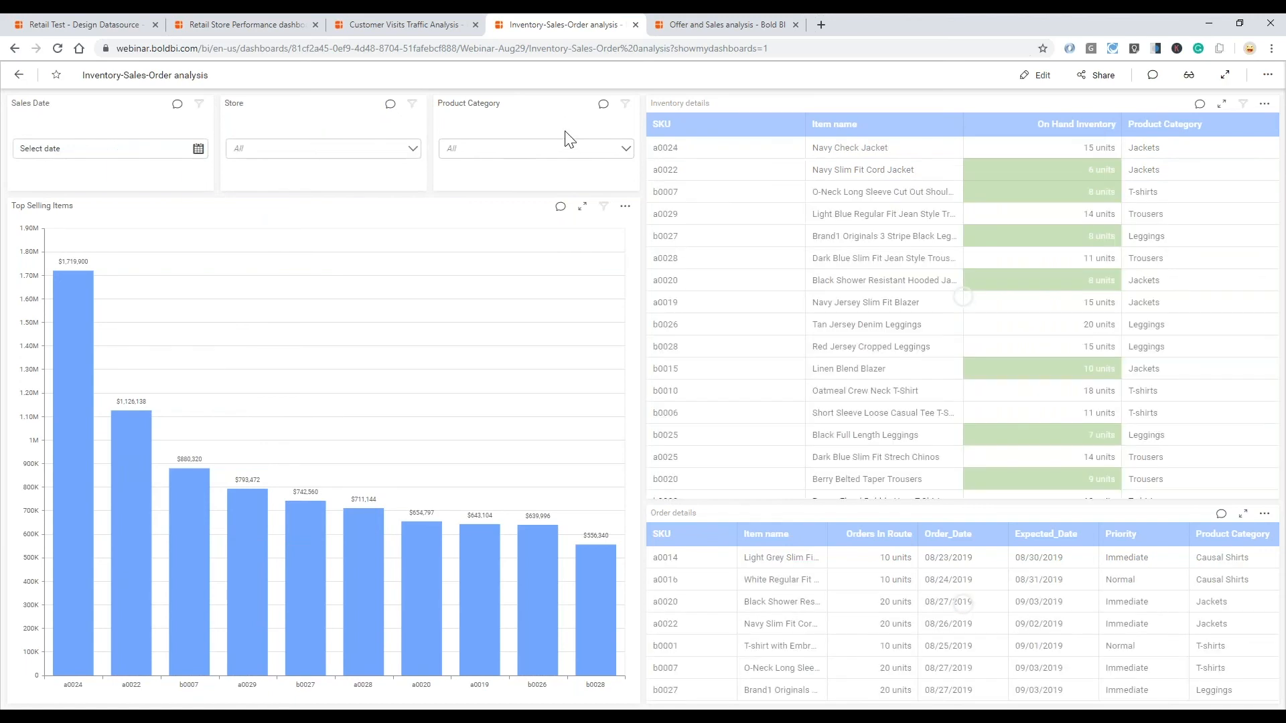
click(630, 155)
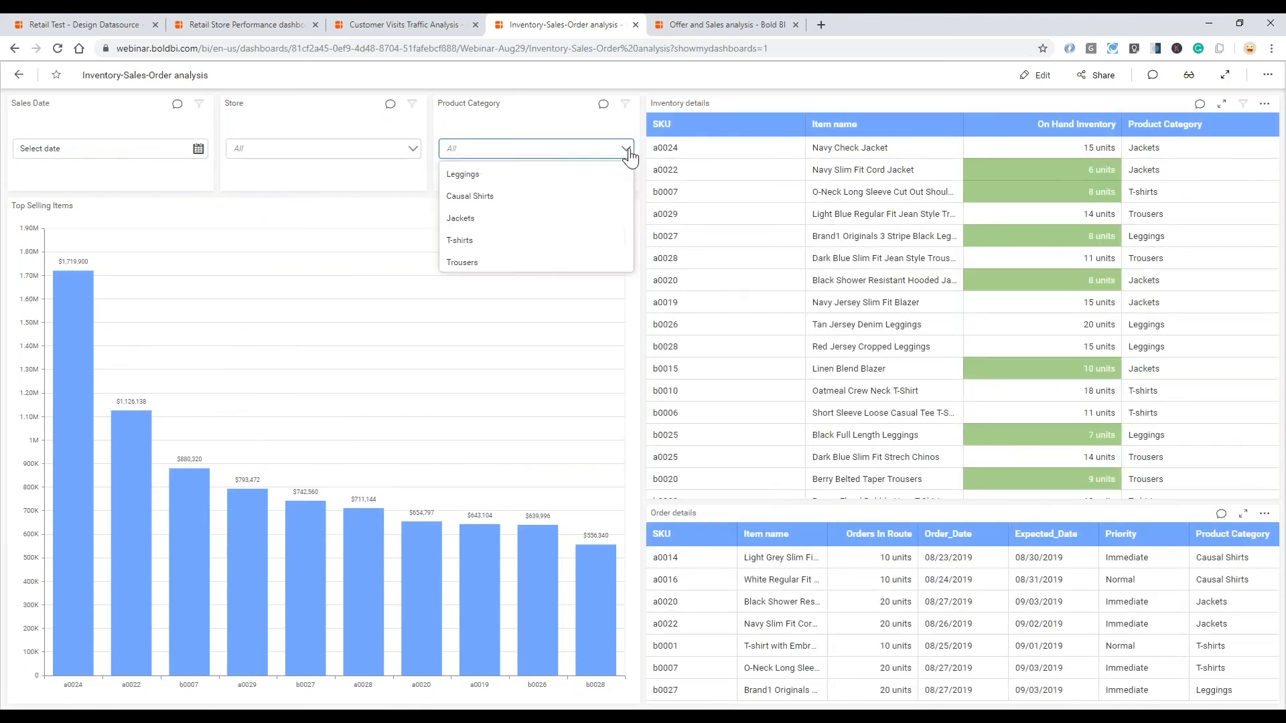
click(487, 217)
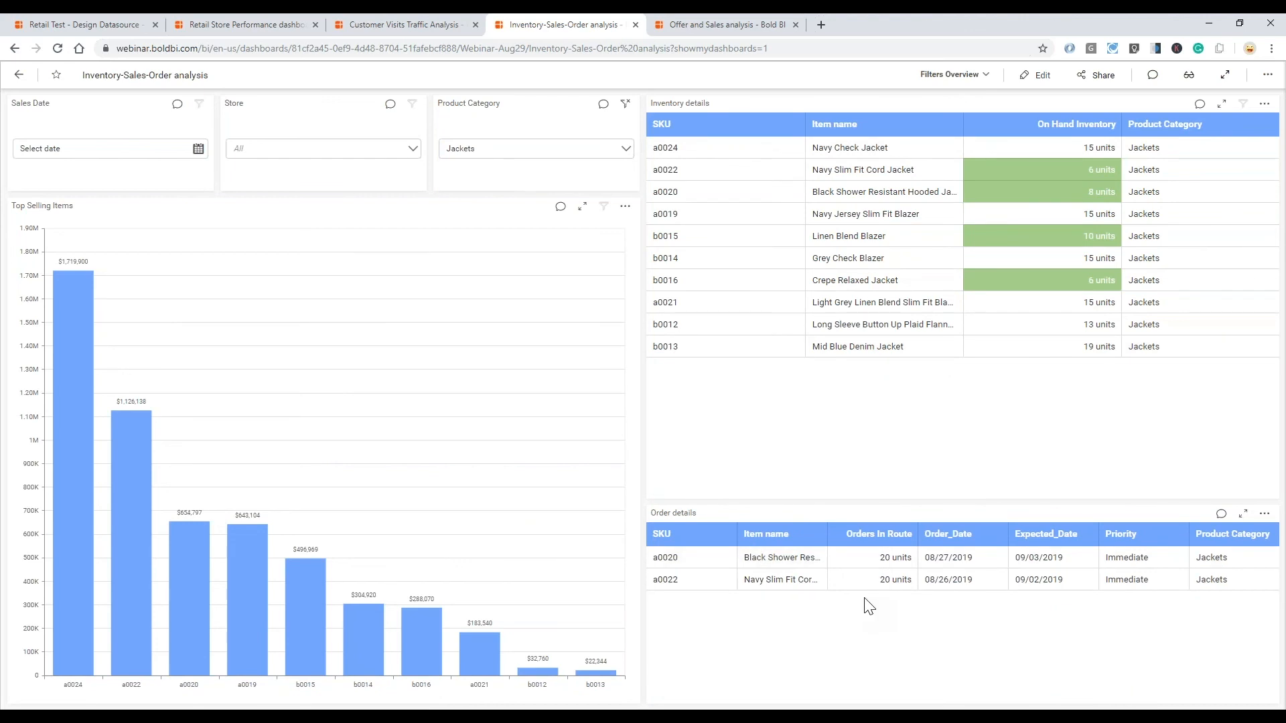
- Switch to the Offer and Sales analysis dashboard, filter it by the 20% off on Jackets offer, and examine Delaware on the county map
click(693, 24)
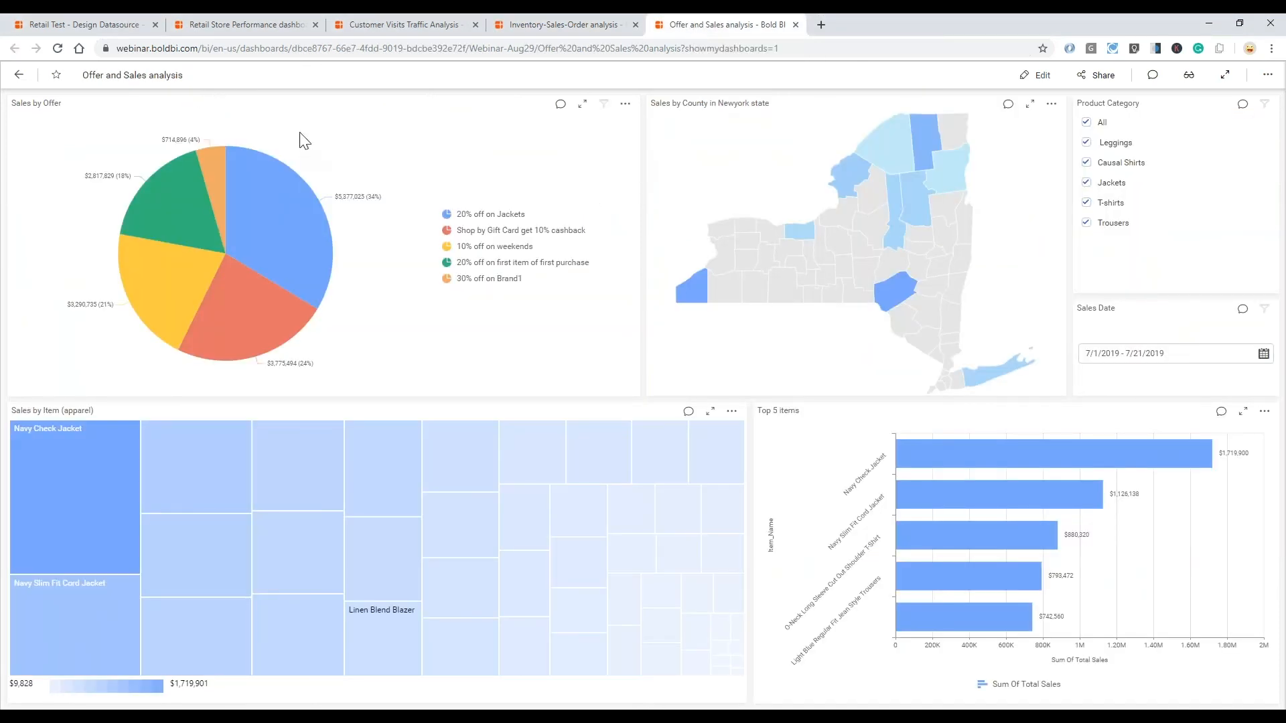
mouse_move(174, 266)
mouse_move(270, 210)
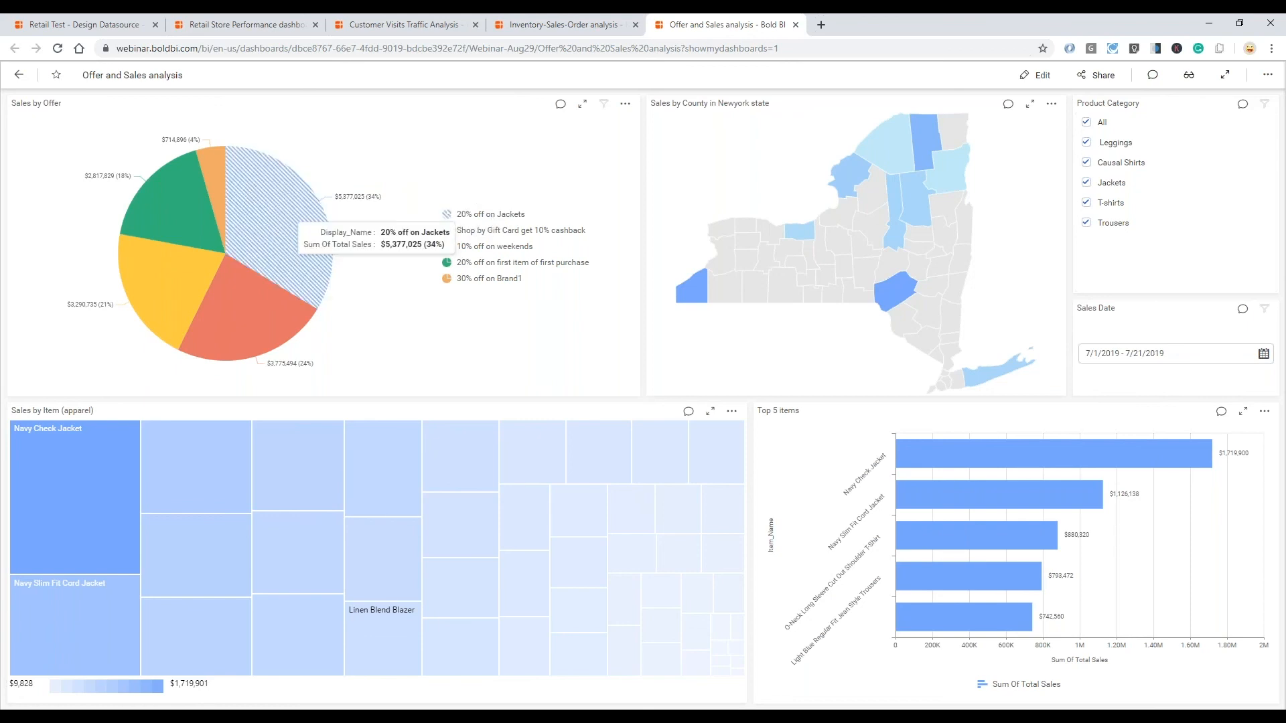
click(291, 238)
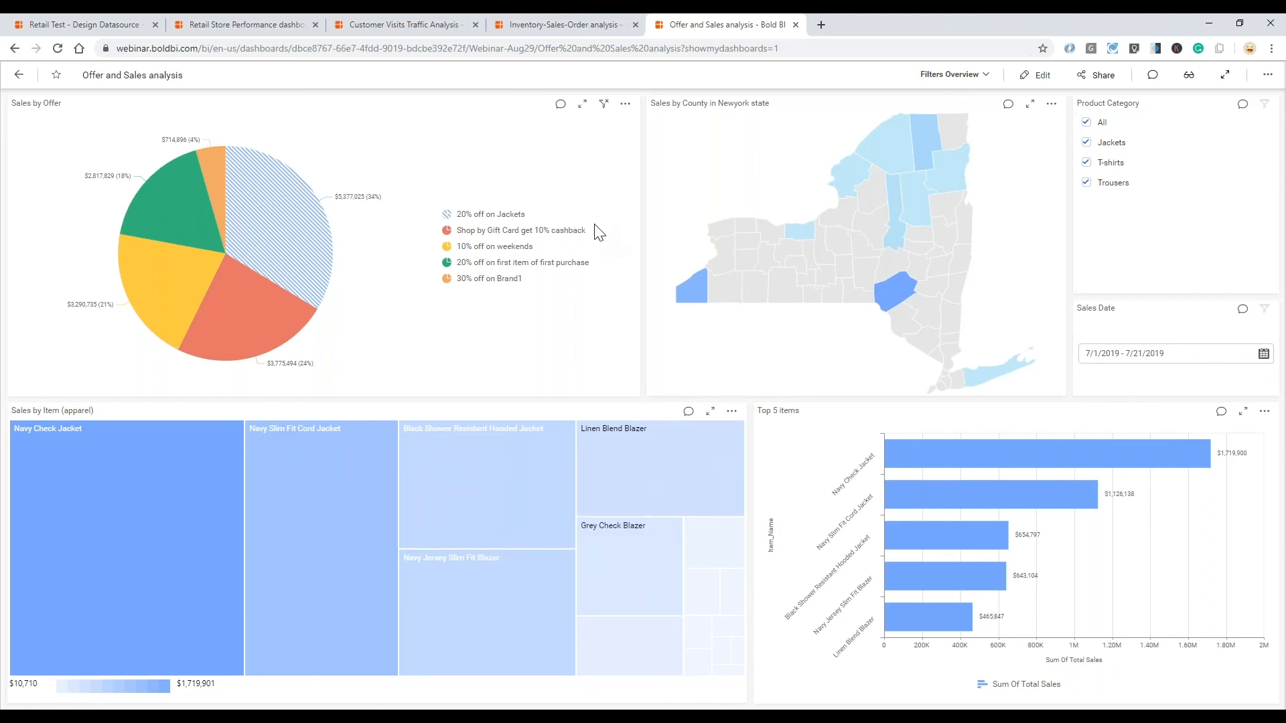
click(536, 230)
mouse_move(904, 299)
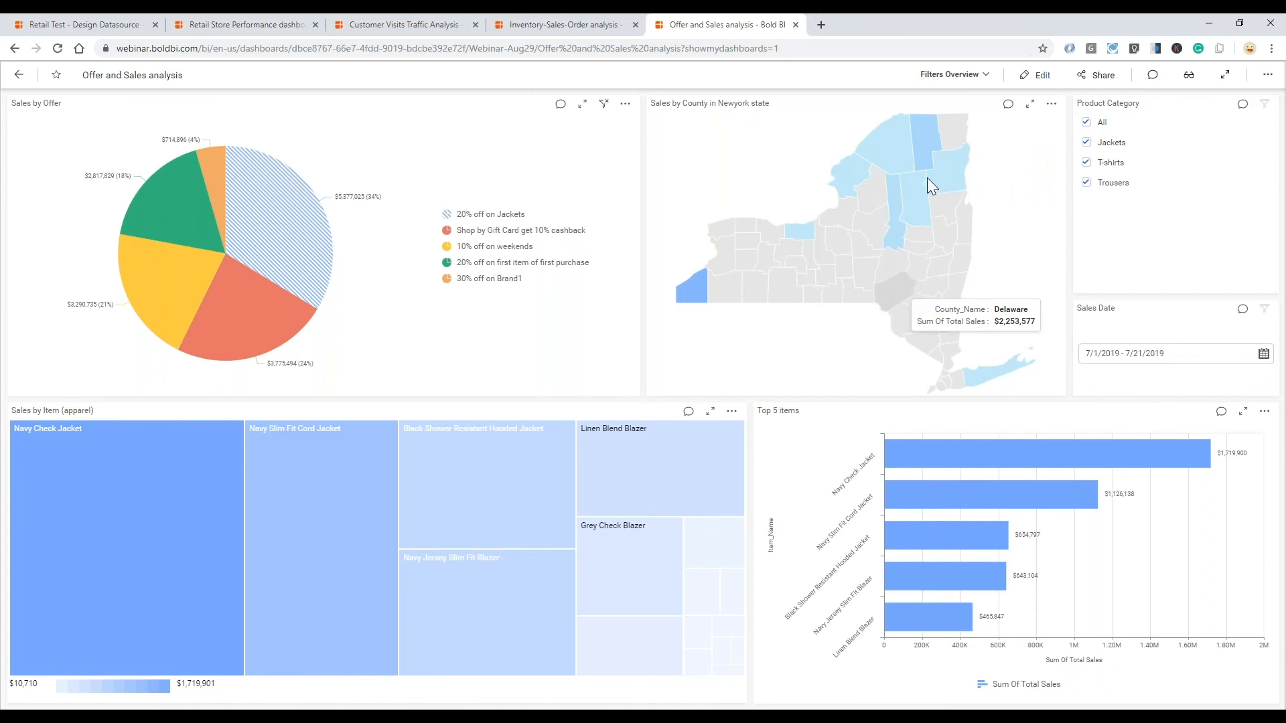
click(905, 288)
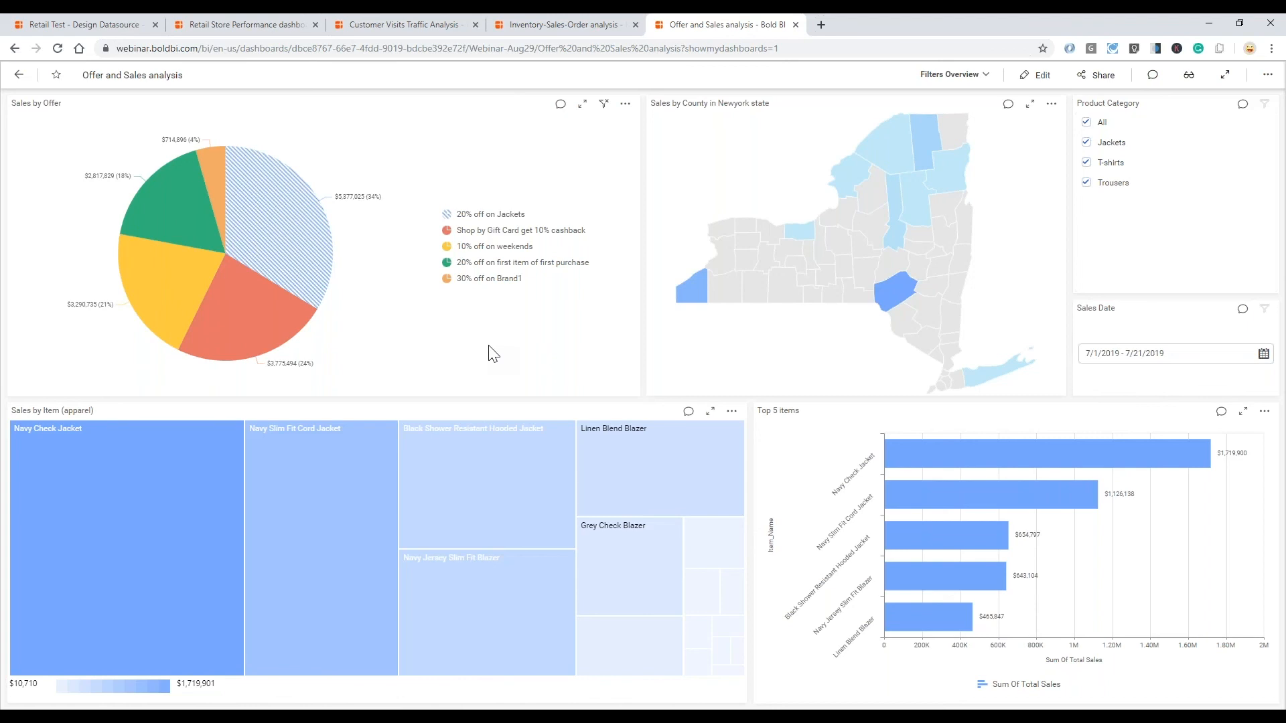
- Start a comment on the Sales by Offer chart and mention the colleague in it
click(560, 105)
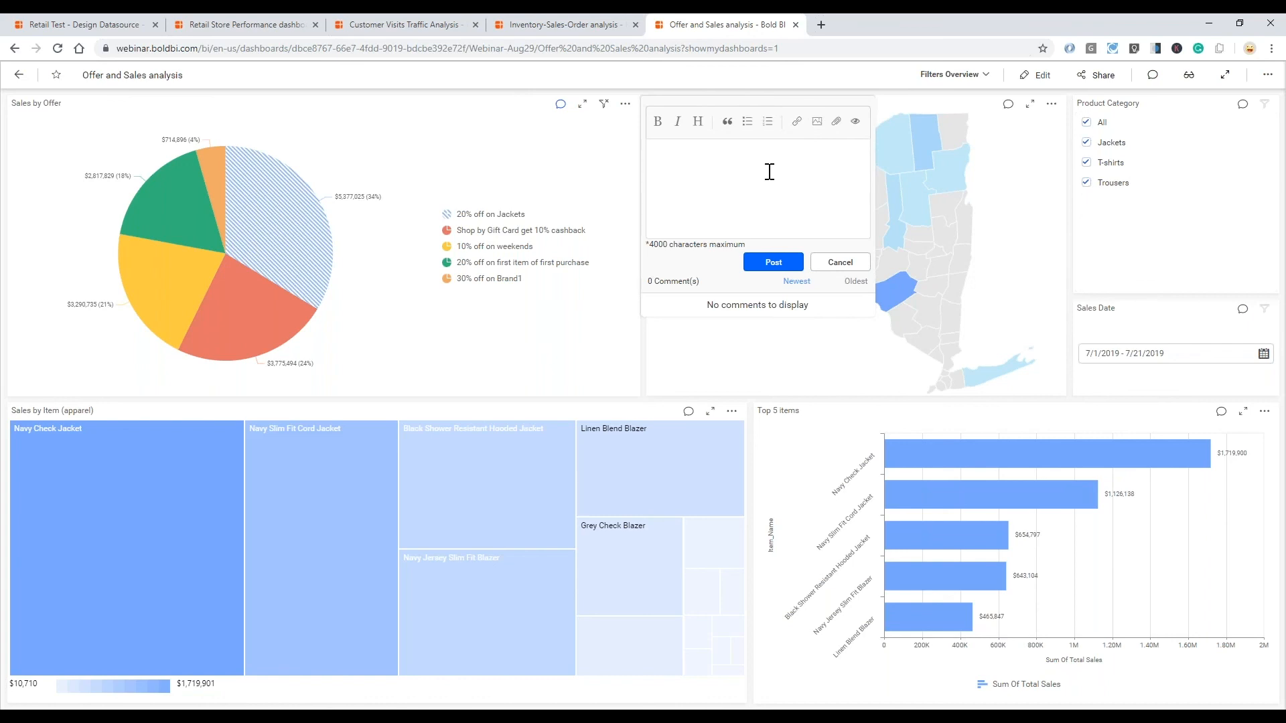
text(@pra)
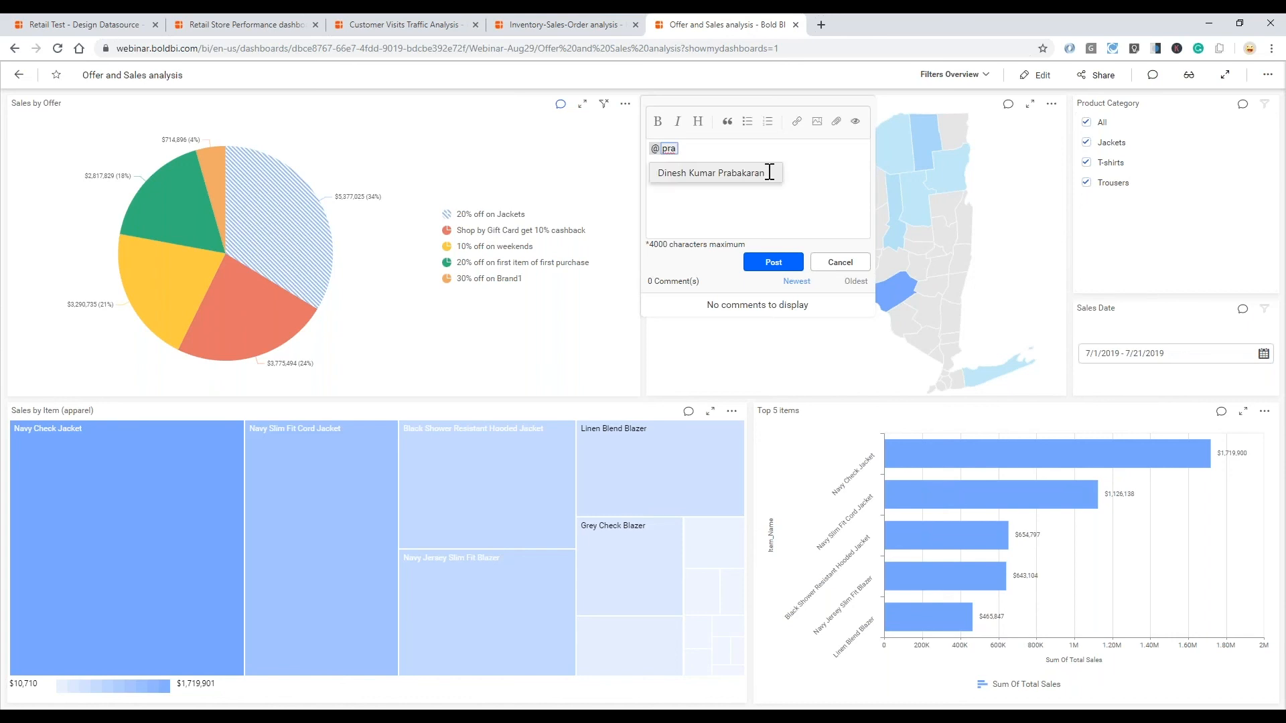
text(v)
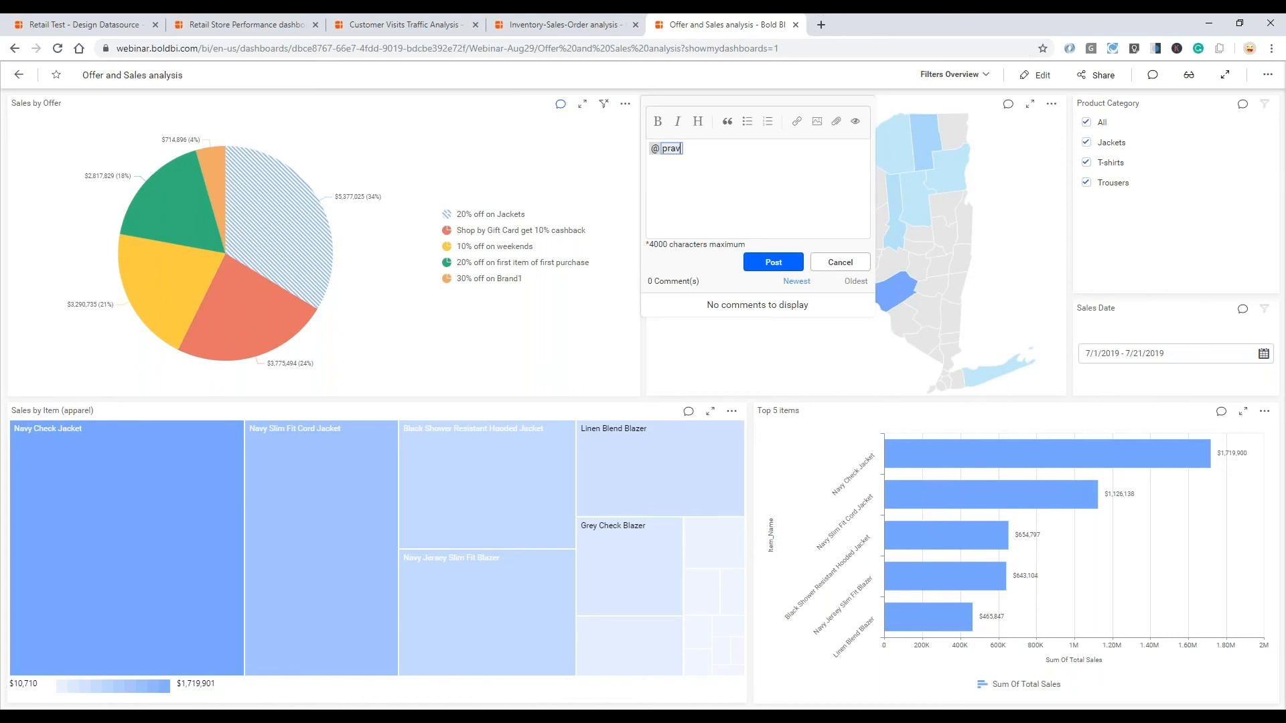
key(BackSpace)
click(721, 178)
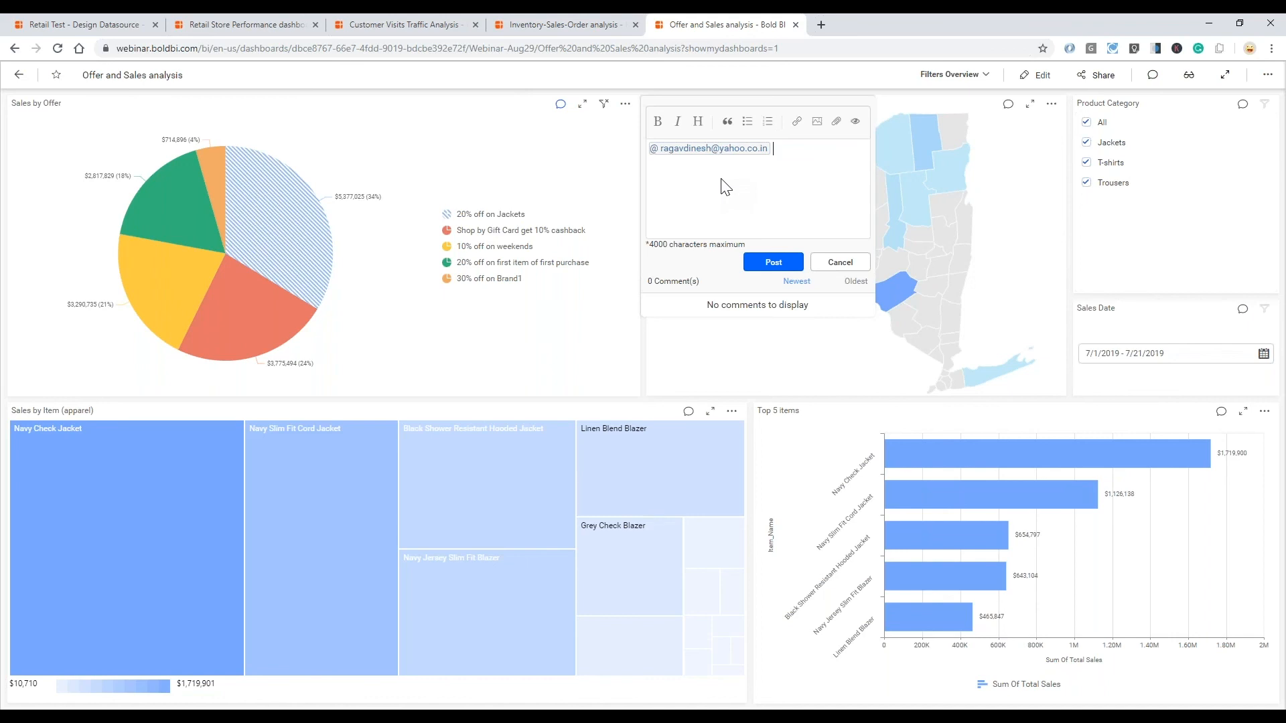
- Congratulate the mentioned colleague, add "We can continue this offer for next 3 months", and post the comment on the Sales by Offer chart
text(- Congrats Ragav!)
text(We can continue this offer for next 3 months)
click(773, 262)
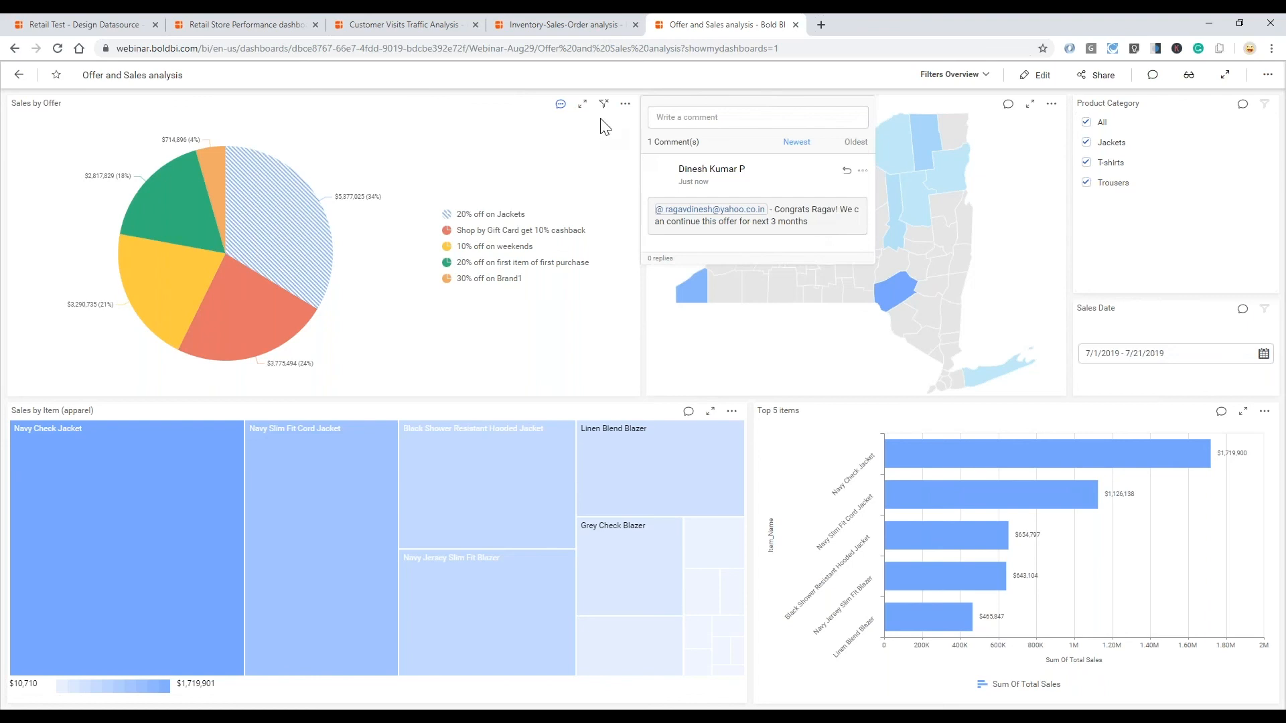
click(561, 105)
click(561, 105)
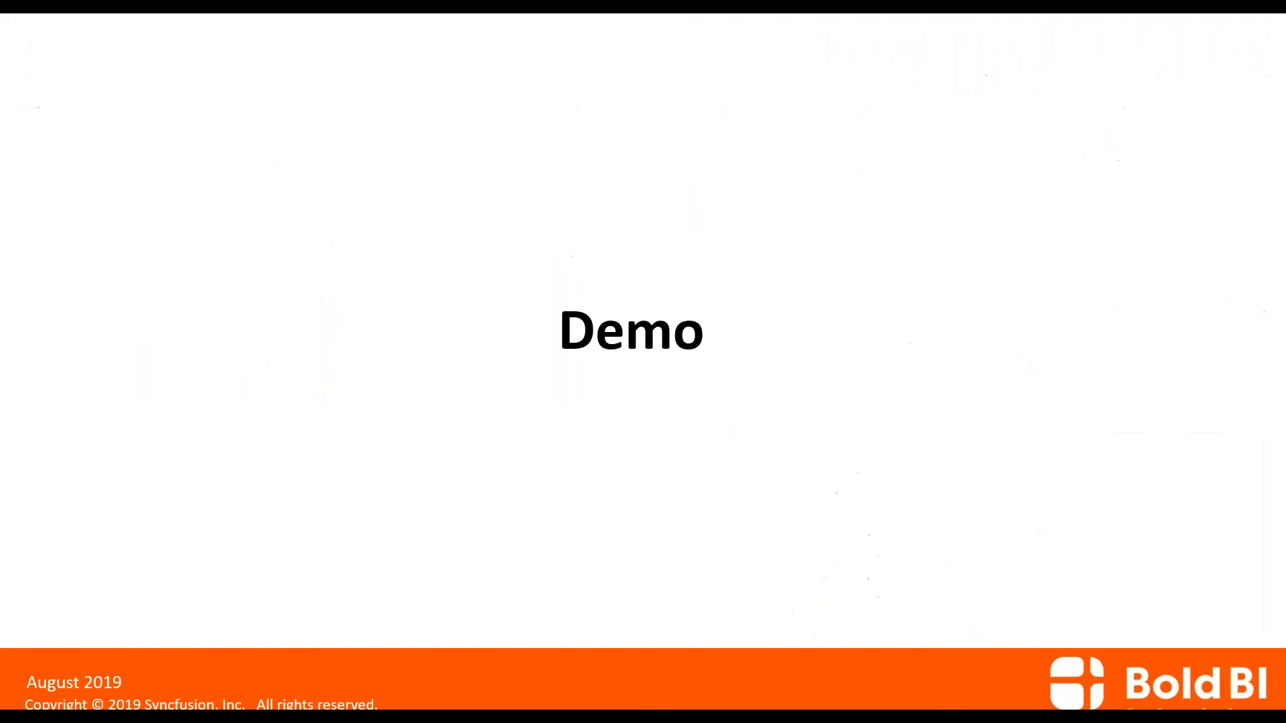
key(Right)
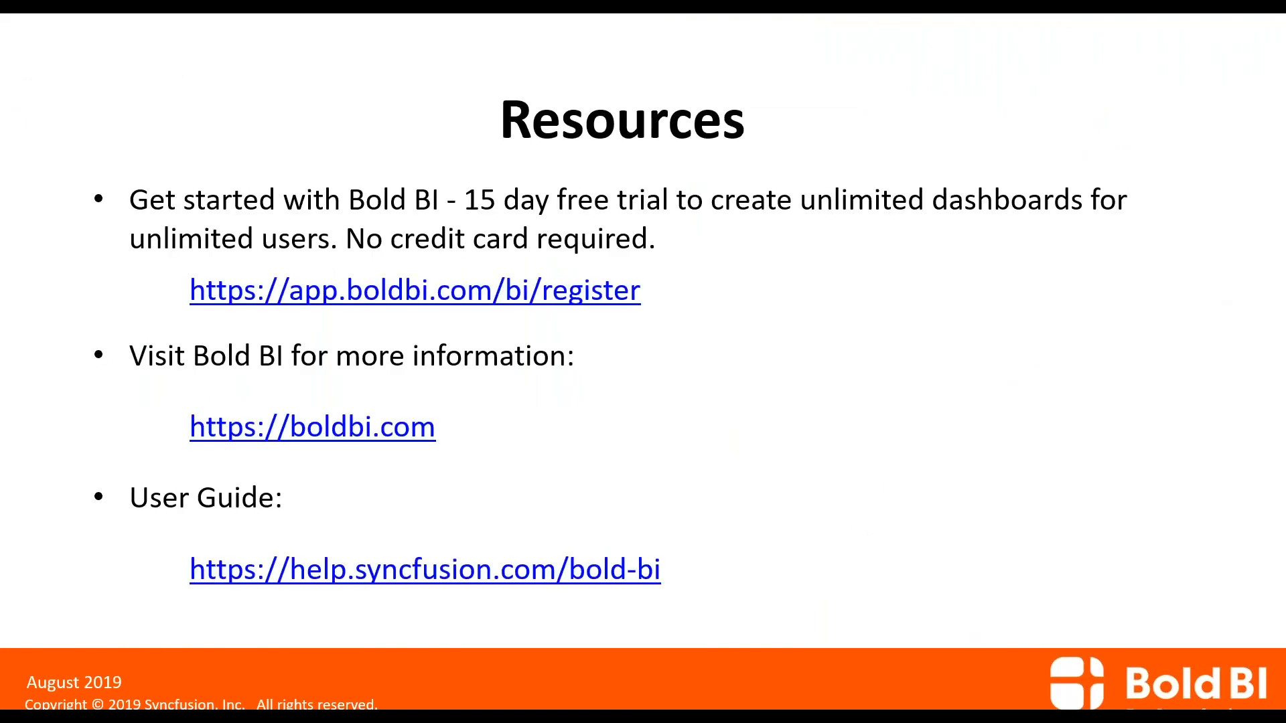